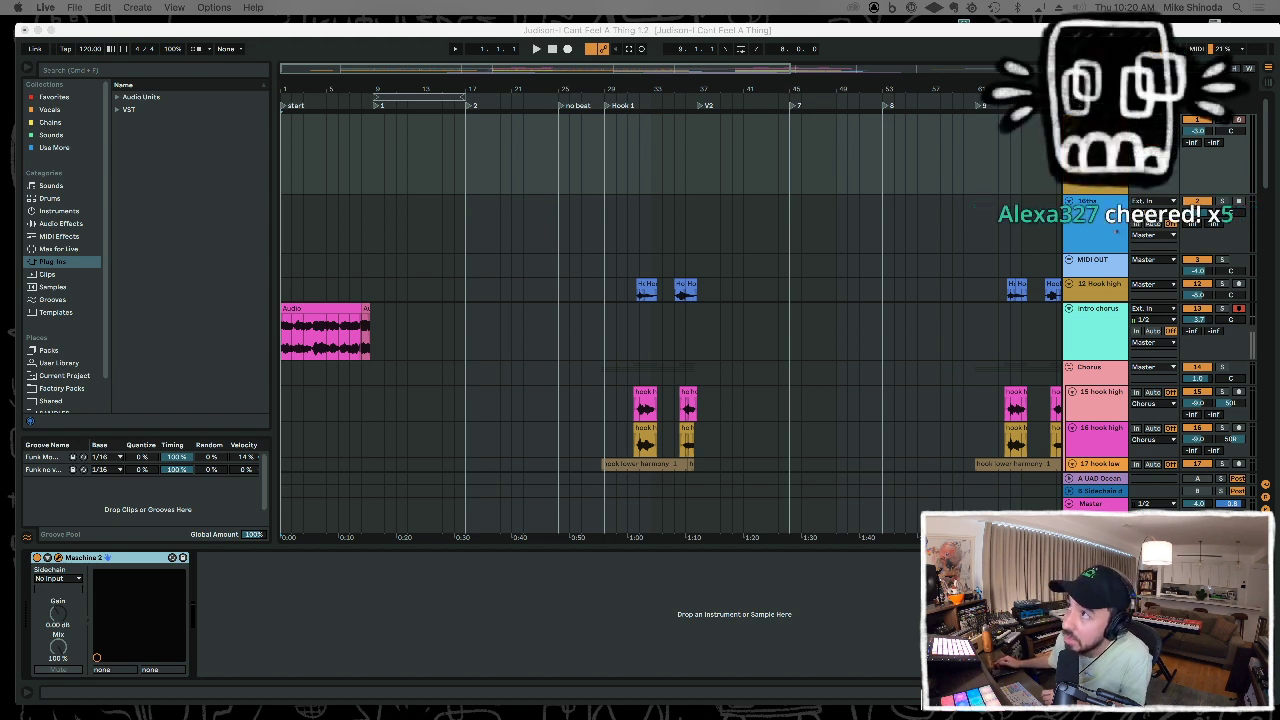
- Close the Maschine 2 plug-in window and play the song from the start while reviewing the hook, verse, kick and 808 tracks
key("super+alt+p")
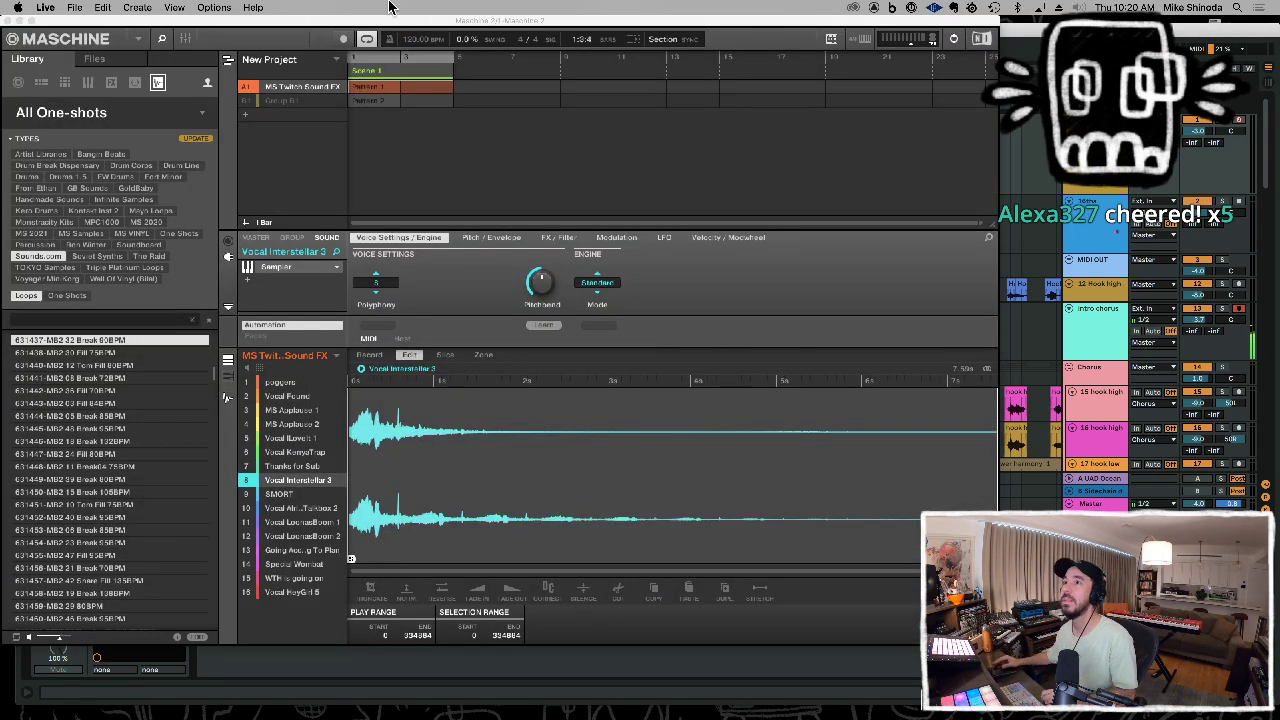
left_click(8, 20)
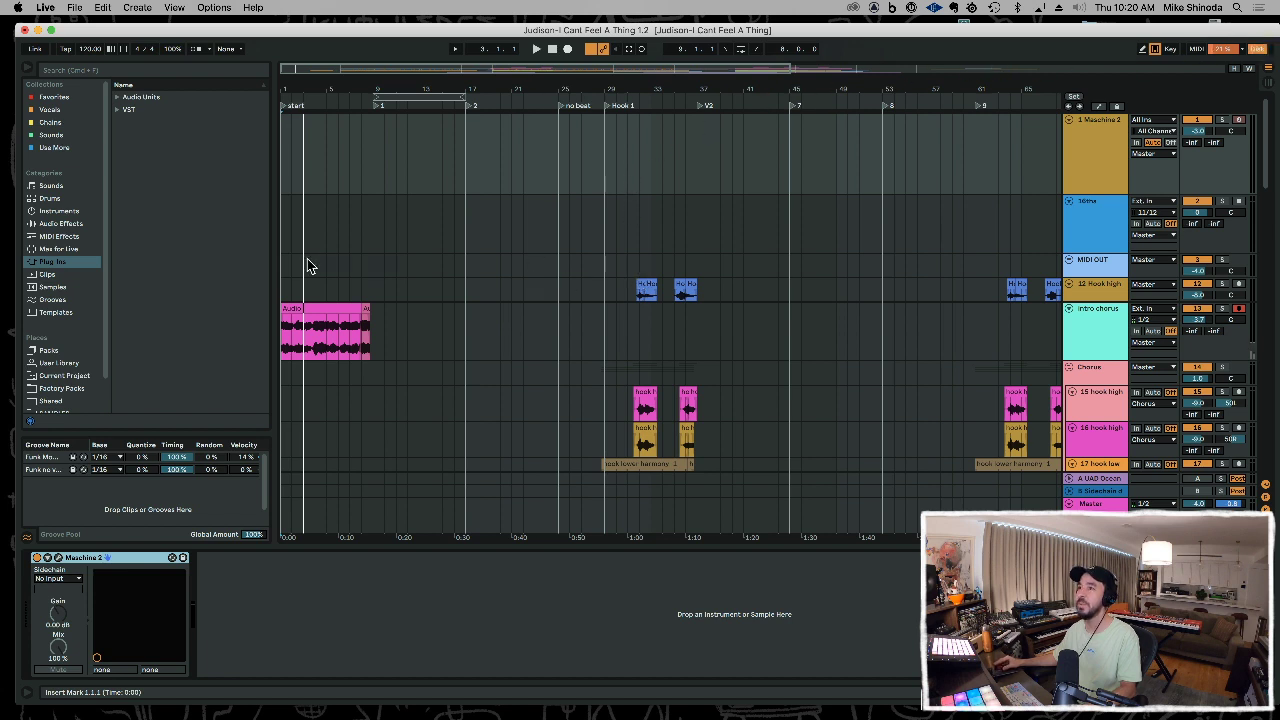
scroll(300, 256, "down", 3)
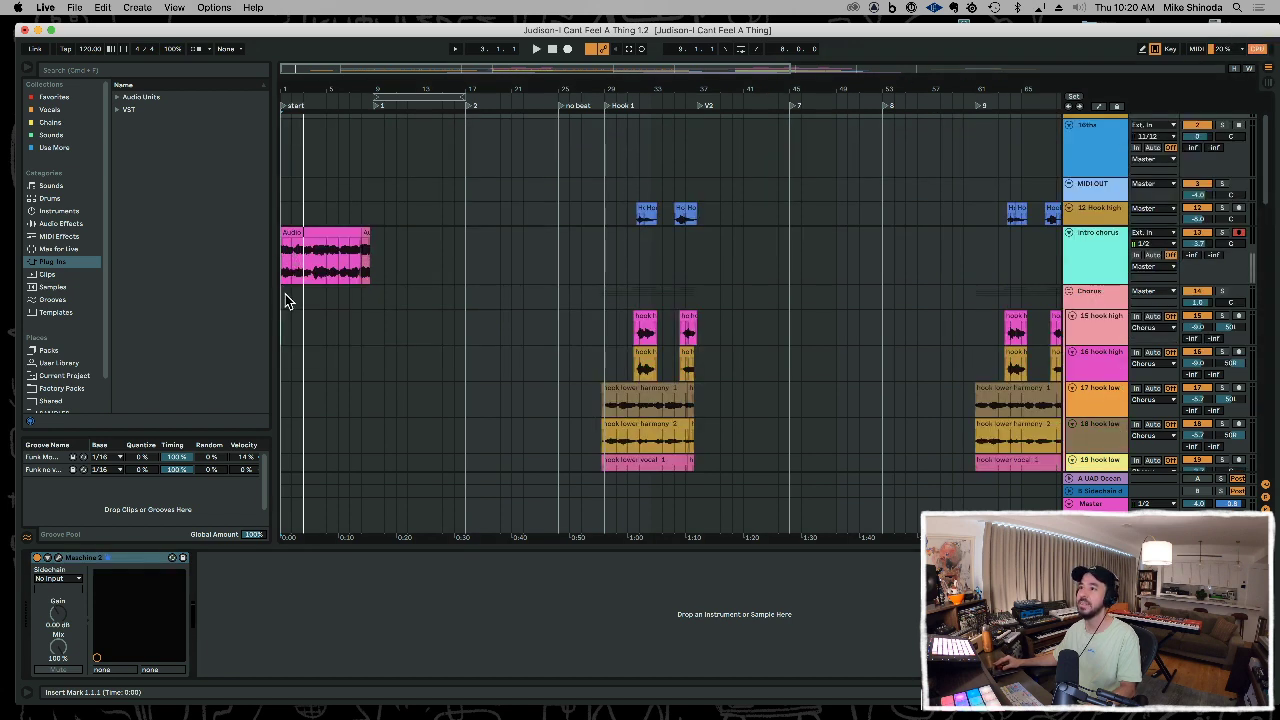
left_click(284, 303)
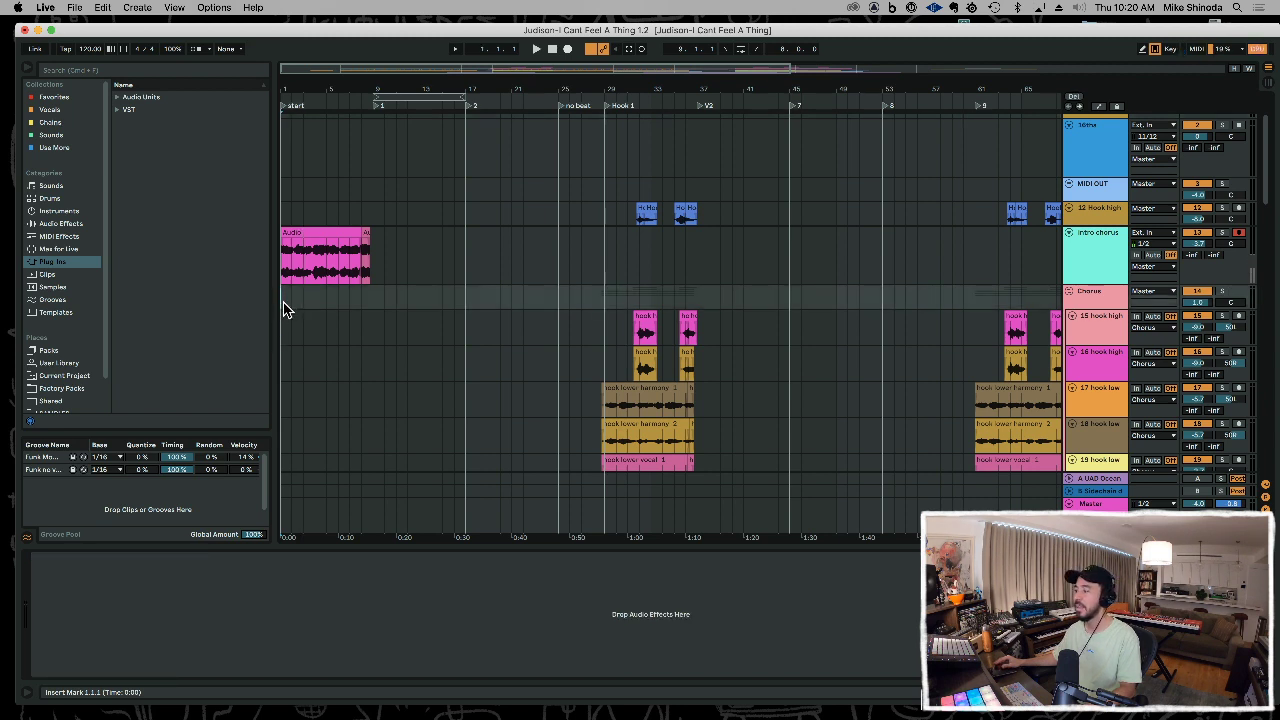
key("space")
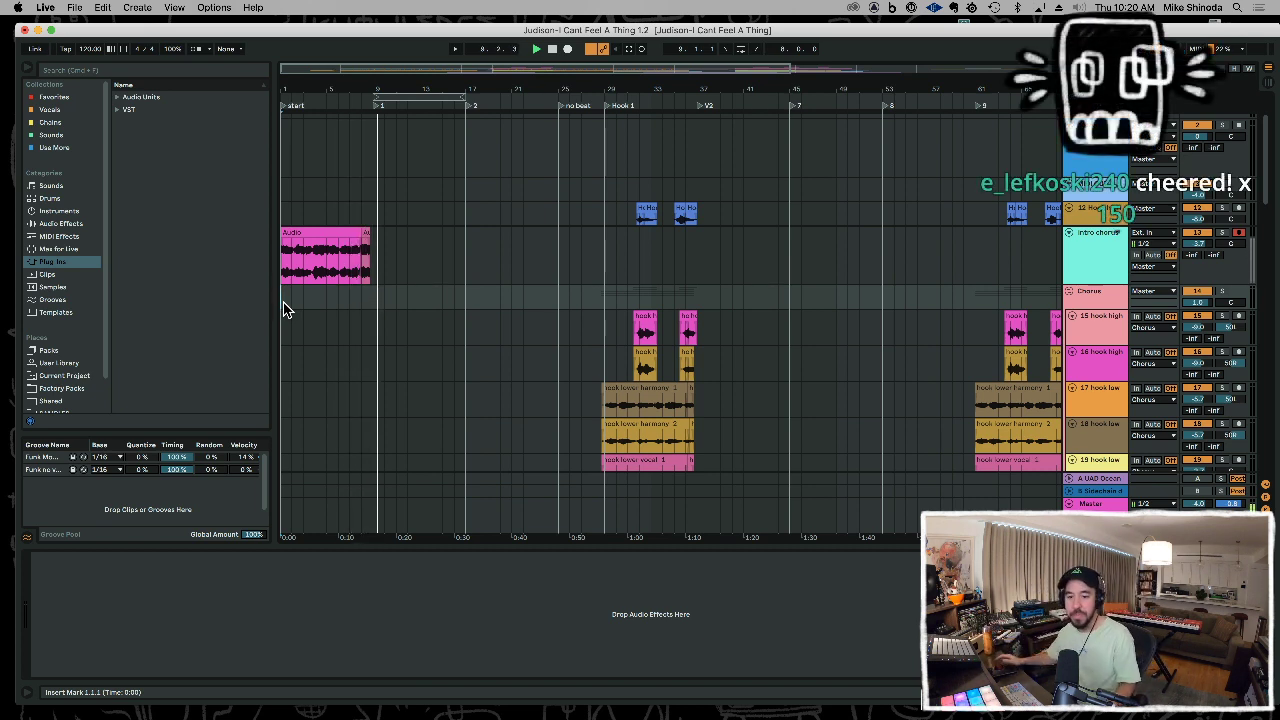
scroll(371, 337, "down", 6)
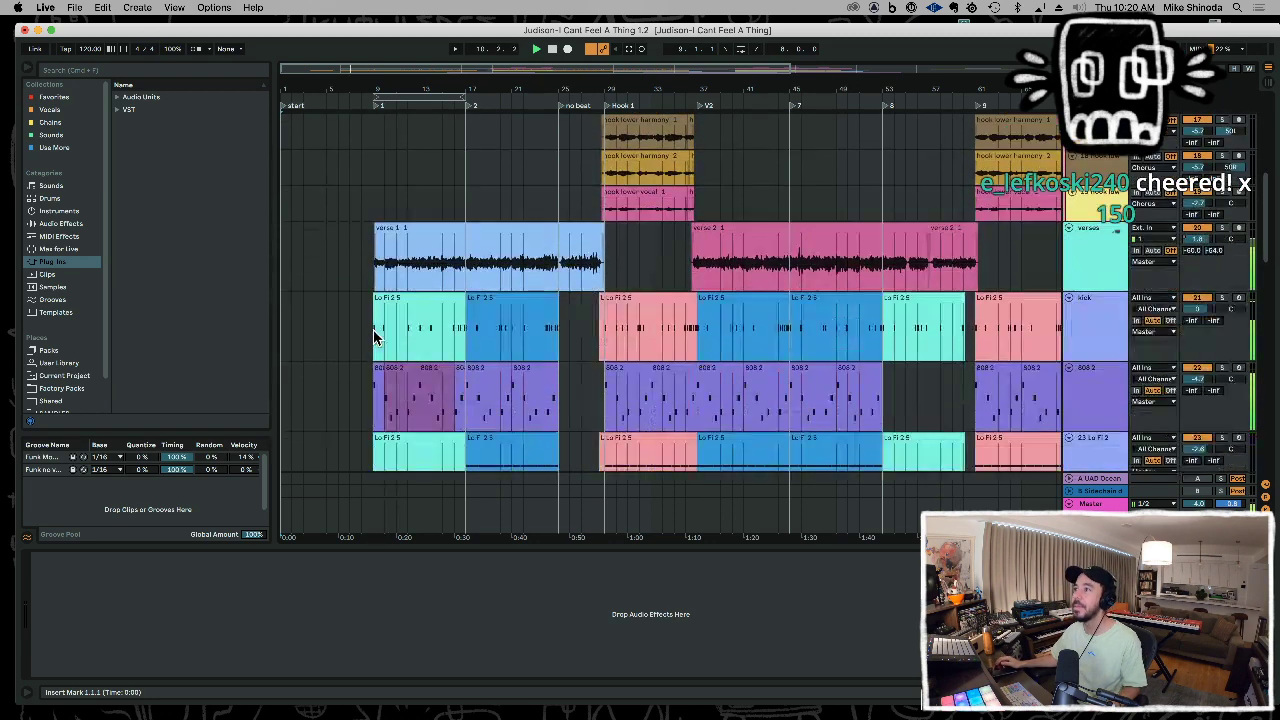
scroll(370, 330, "down", 2)
scroll(370, 328, "up", 4)
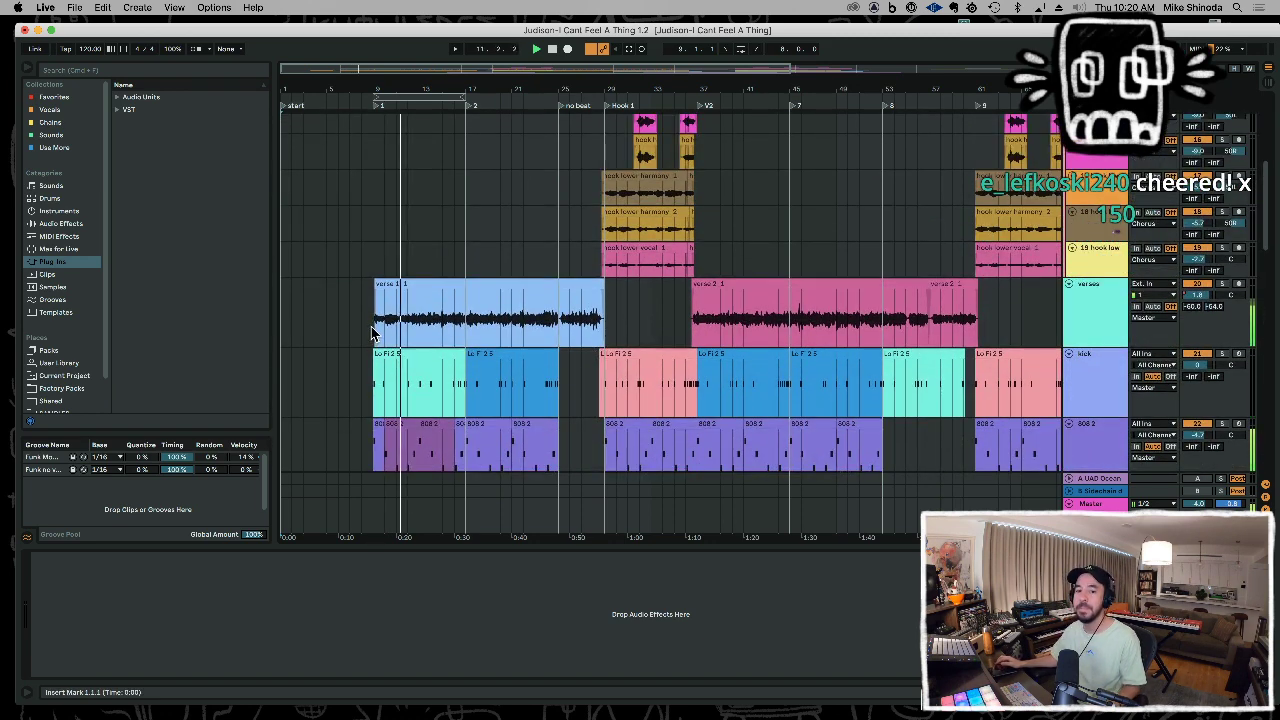
scroll(372, 334, "up", 1)
key("plus")
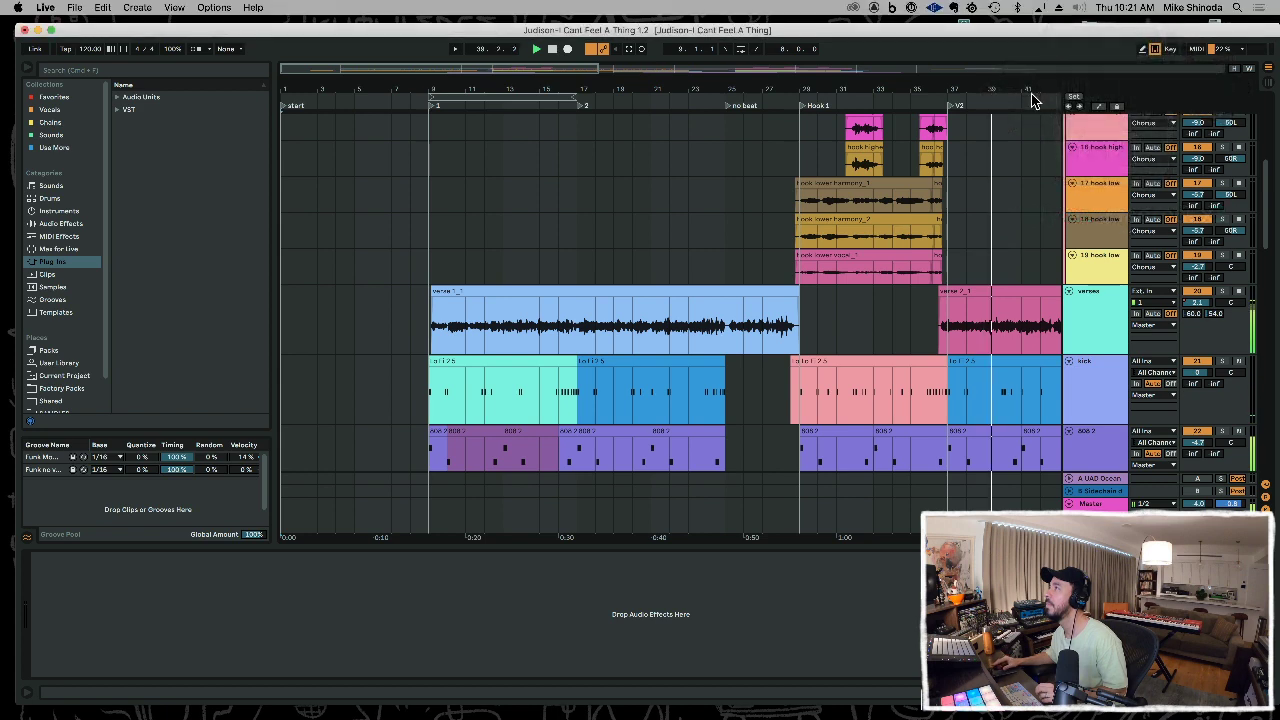
- Raise the verses track's volume automation to about 3.9 dB from 36.3.1 to 37.1.3 at the start of verse 2, ramping back down just after
left_click_drag(1033, 85, 1008, 165)
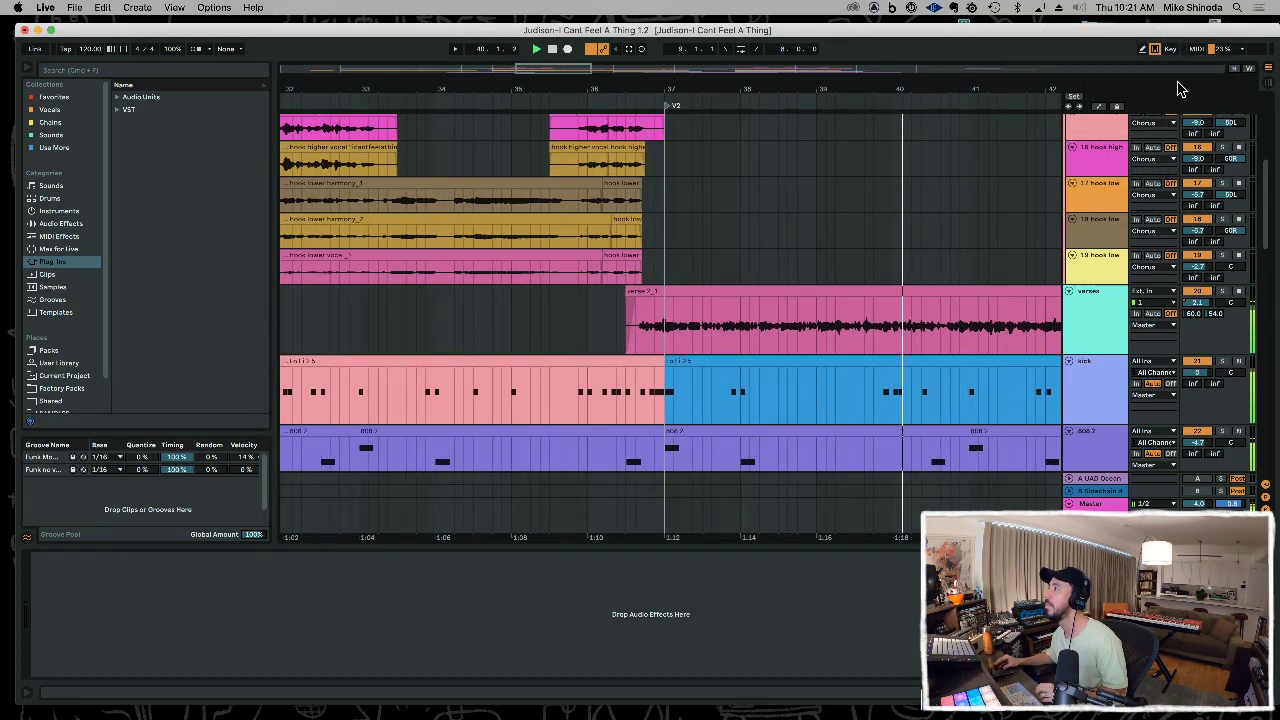
left_click(1100, 106)
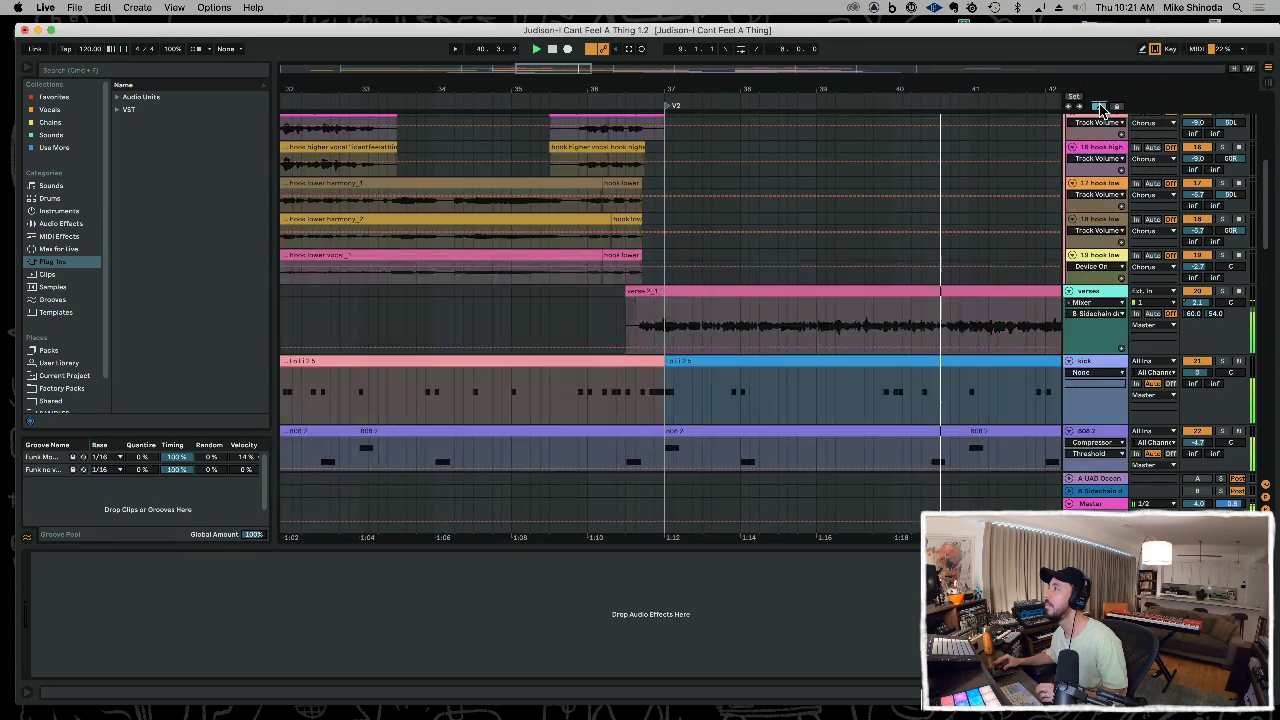
left_click(1197, 302)
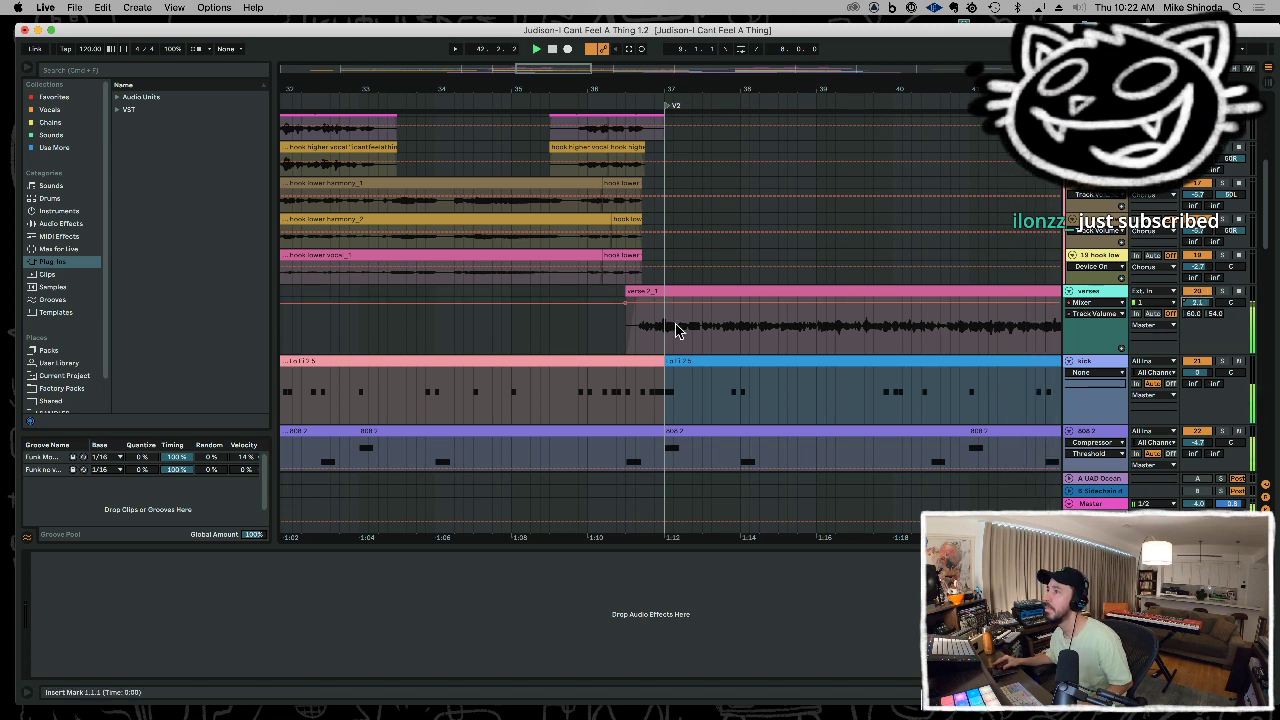
left_click_drag(628, 334, 668, 334)
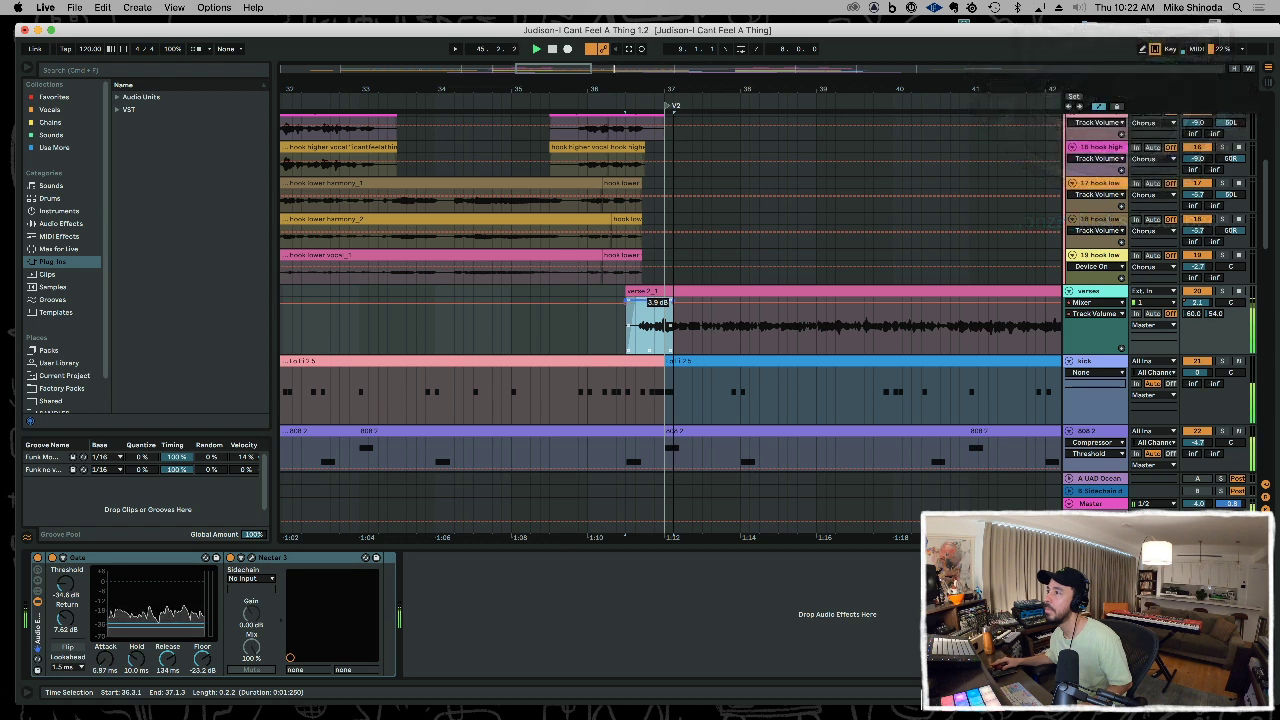
left_click_drag(668, 301, 668, 298)
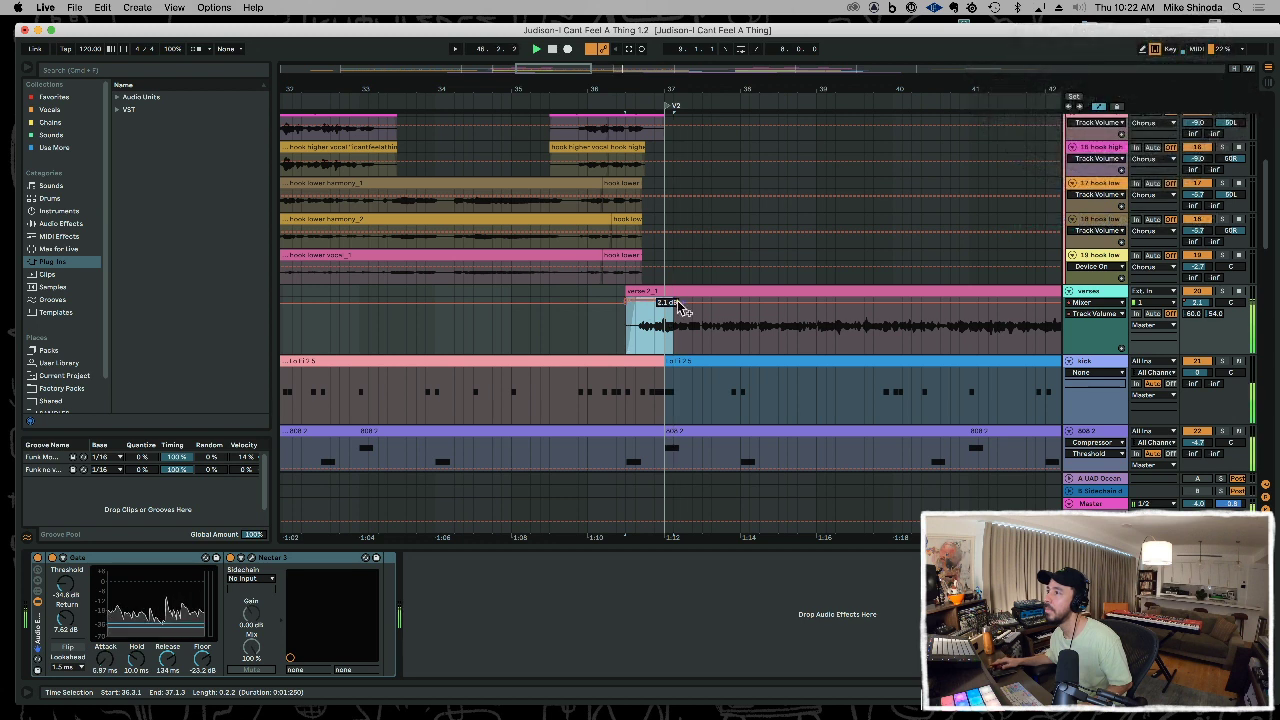
left_click(703, 303)
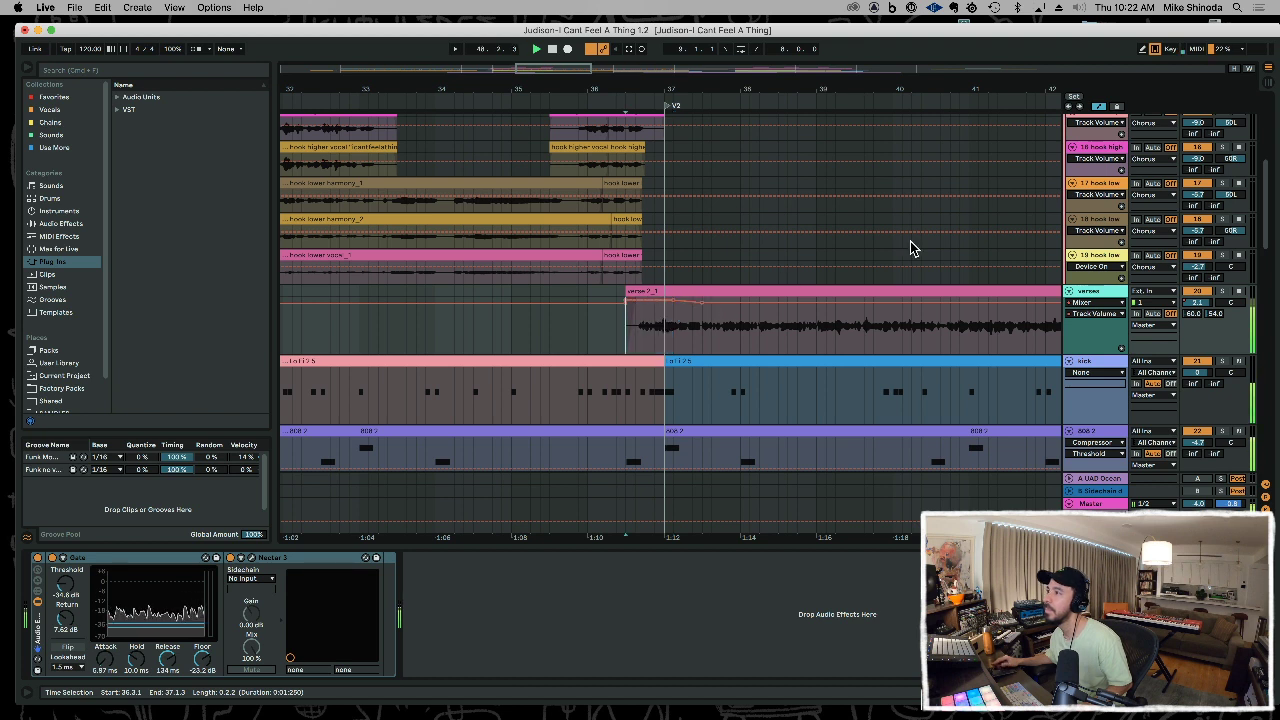
left_click(1101, 108)
- Listen on through verse 2 and the final hook, examining the clips up to the out marker
left_click_drag(952, 87, 549, 35)
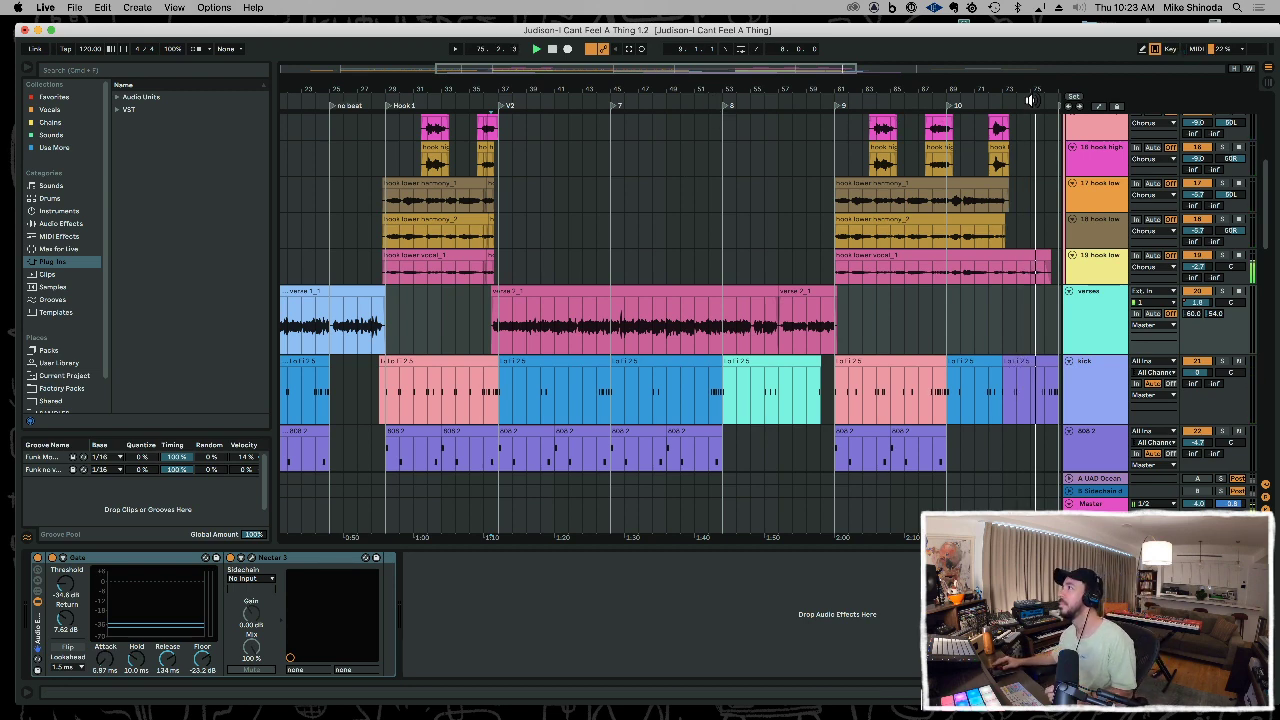
left_click_drag(1031, 92, 940, 165)
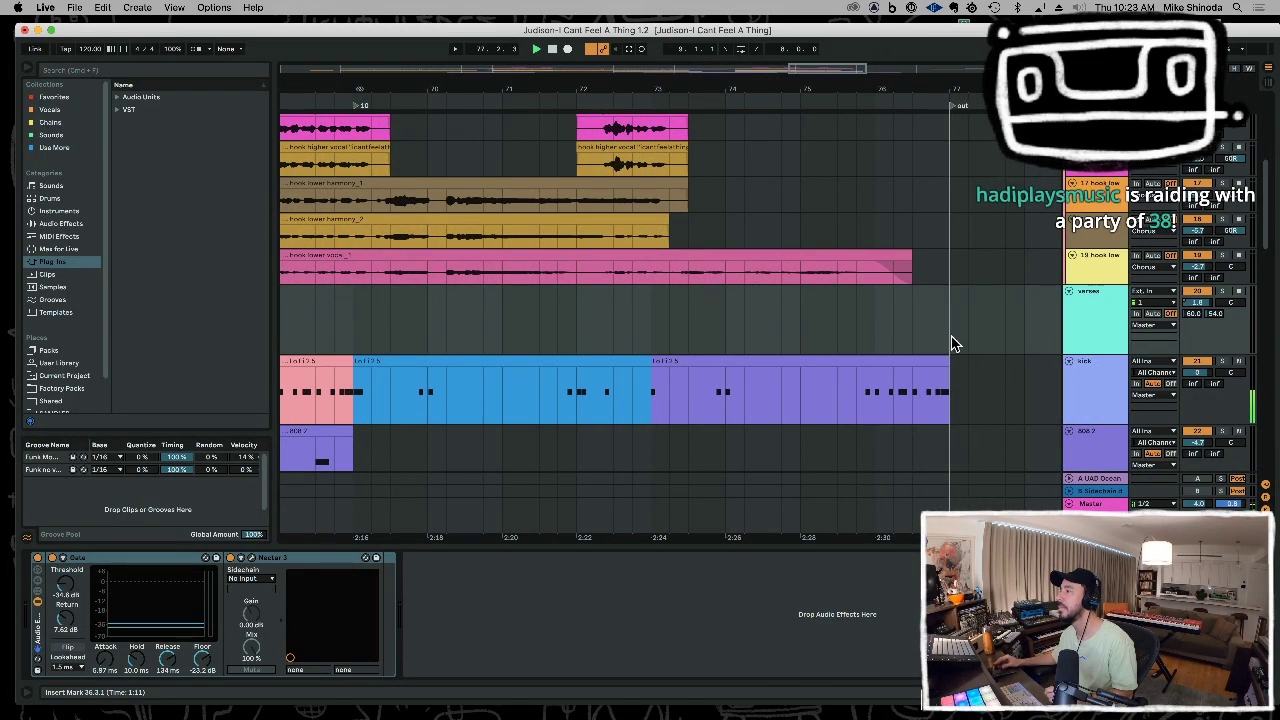
left_click_drag(918, 87, 723, 33)
mouse_move(733, 87)
left_mouse_down()
mouse_move(737, 98)
mouse_move(736, 87)
left_mouse_up()
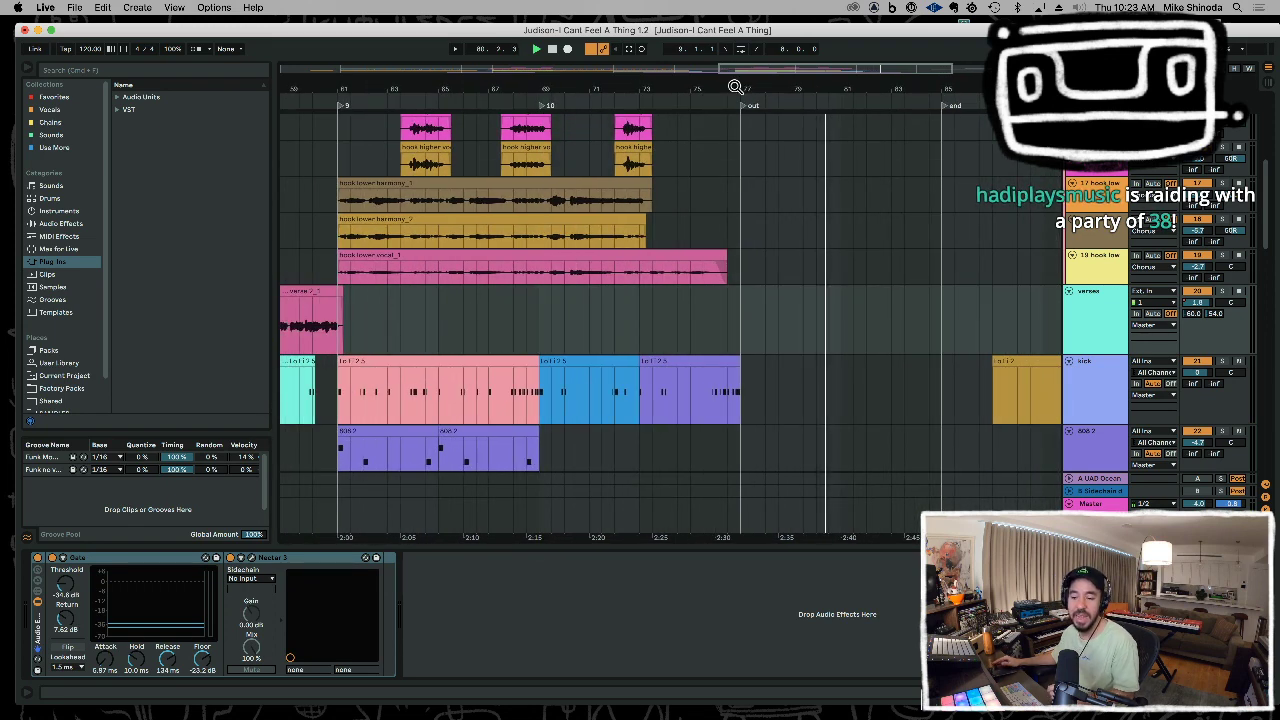
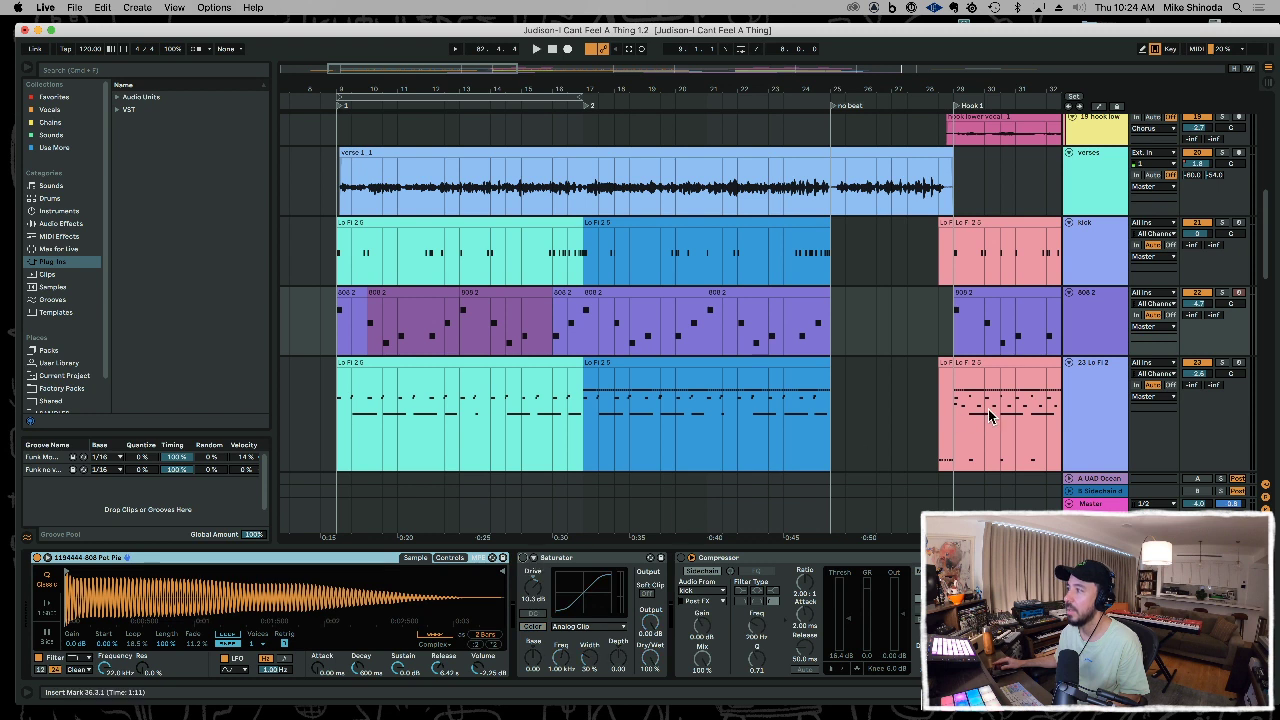
- Solo the 808 2 and kick tracks and play them with the 808's Saturator and Compressor off
left_click(1222, 292)
key("space")
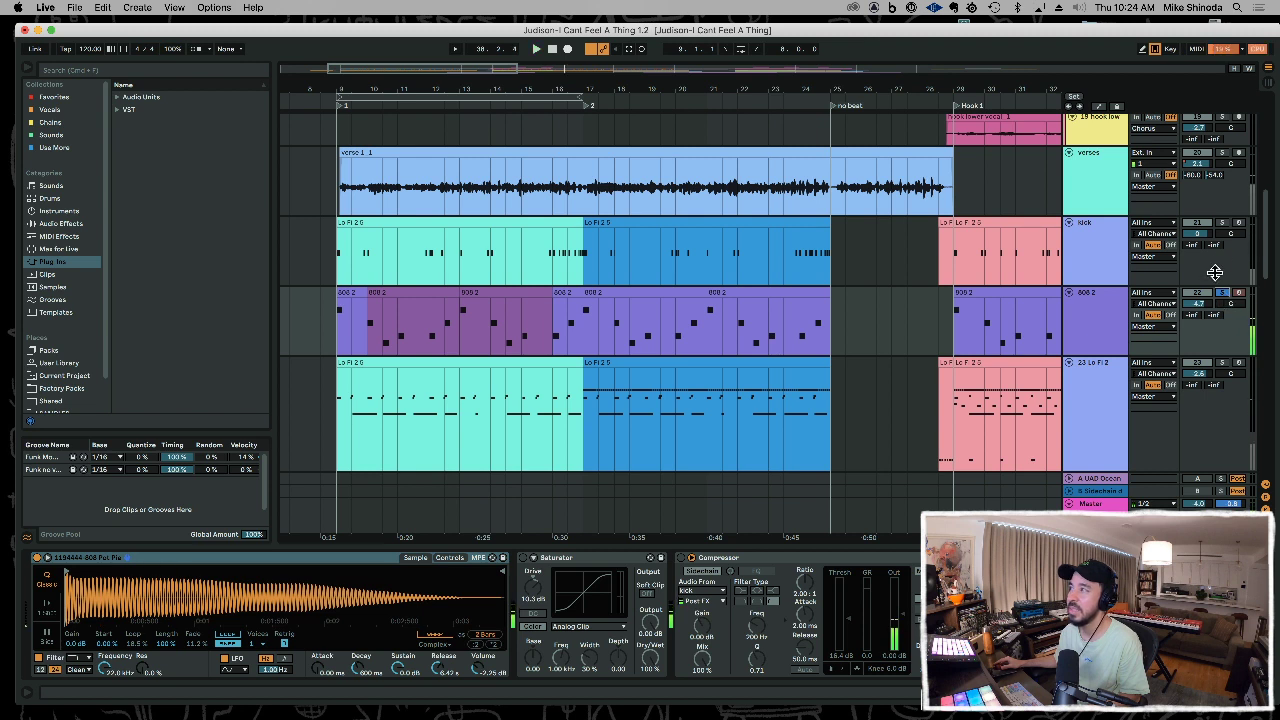
key("space")
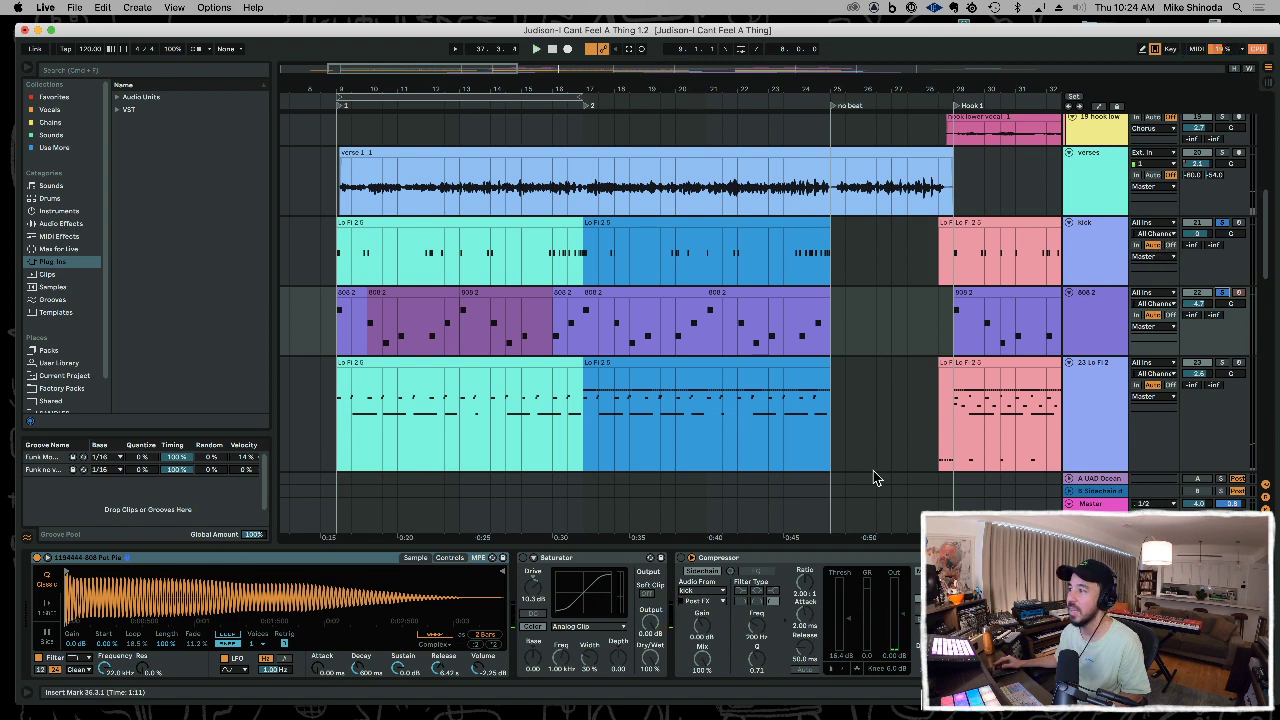
- Turn on the Saturator and sidechained Compressor on the 808 2 track and play the soloed kick and 808 from bar 9
left_click(524, 559)
left_click(690, 570)
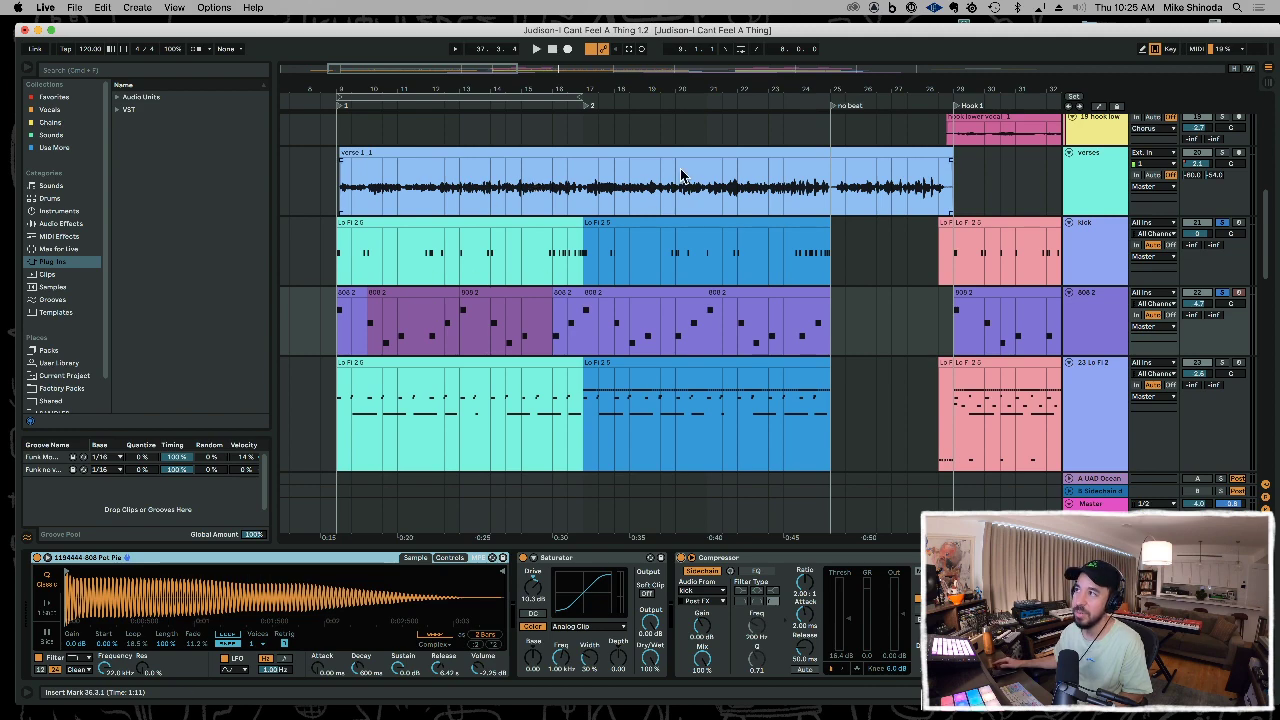
left_click_drag(696, 88, 592, 166)
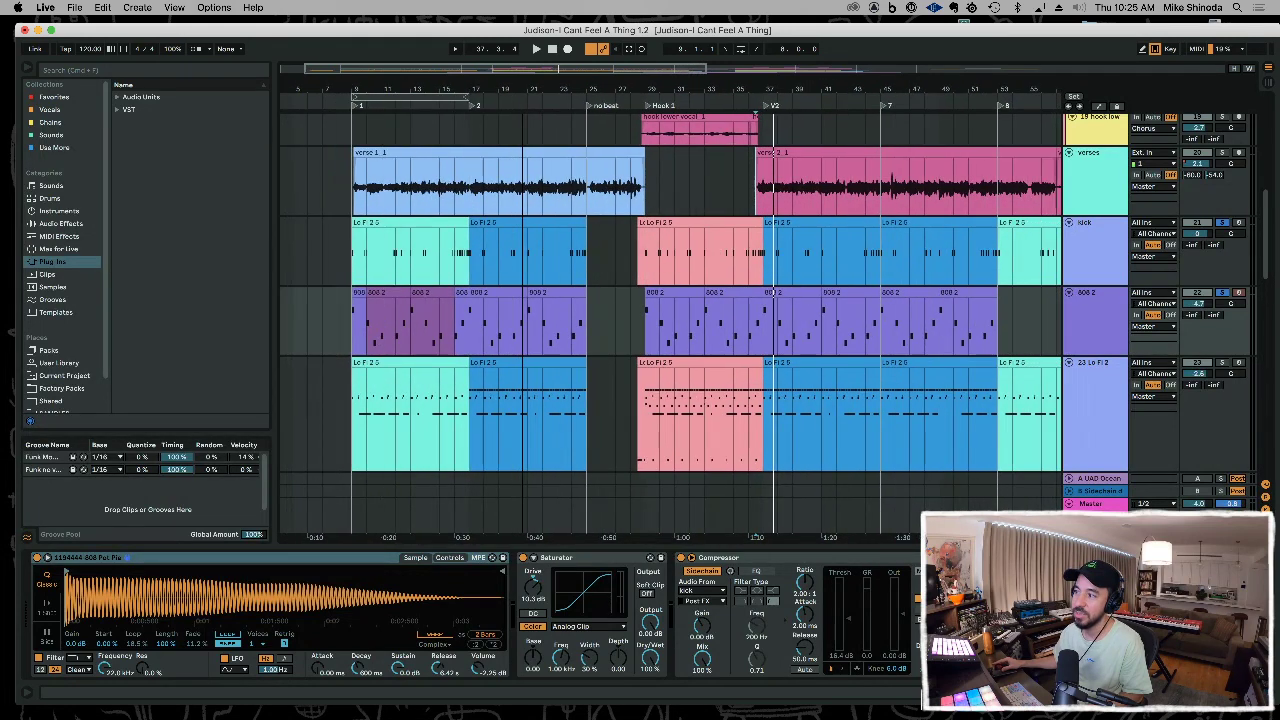
left_click(353, 323)
key("space")
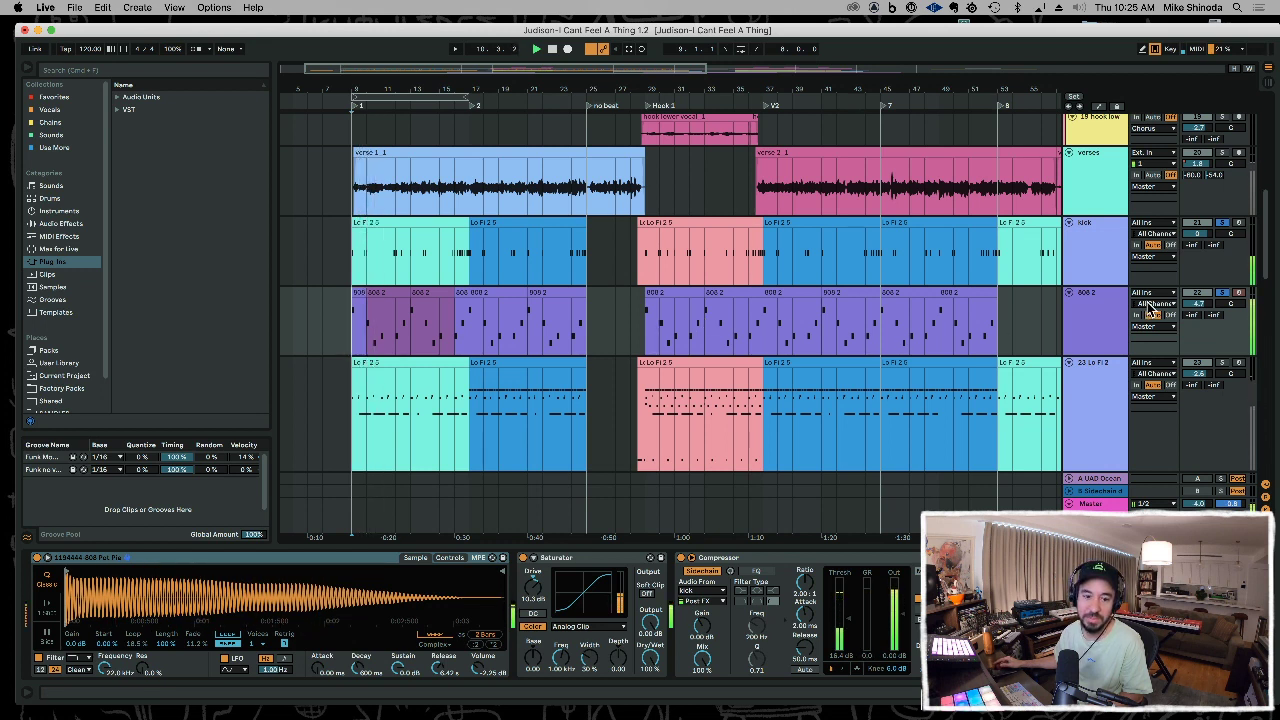
- Take the 808 2 and kick tracks out of solo and play the full mix from bar 9
left_click(1238, 292)
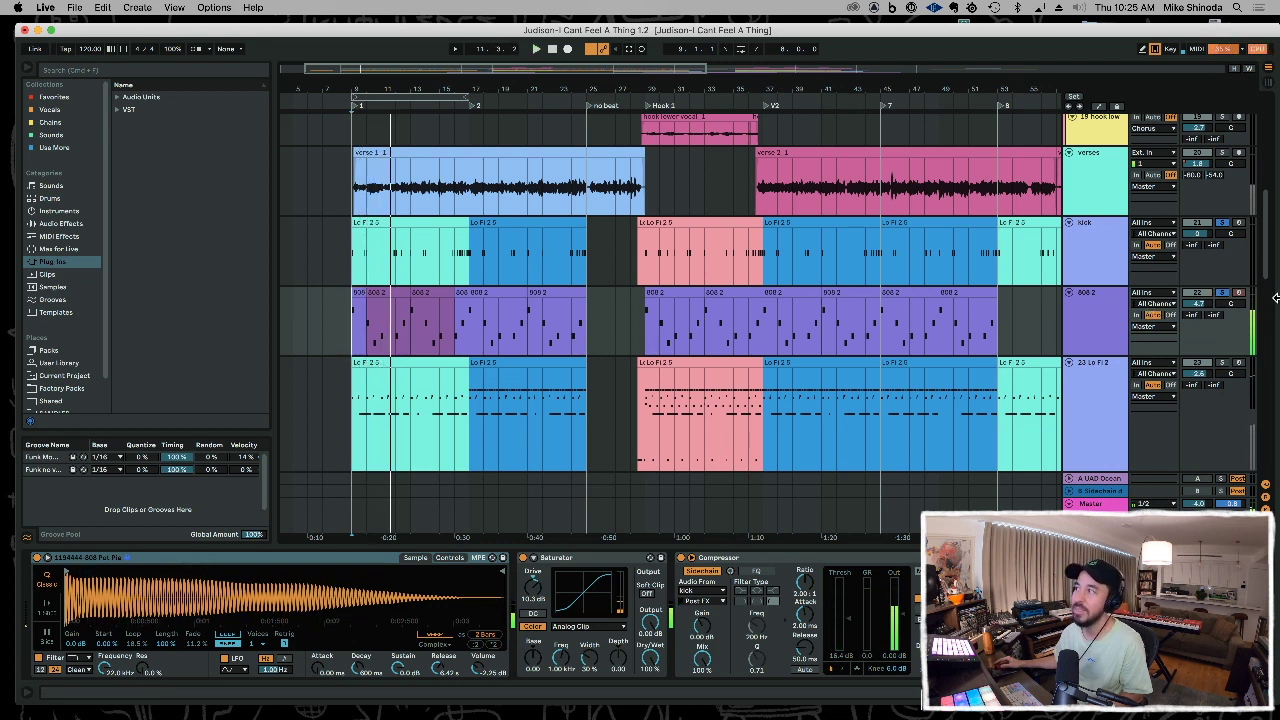
left_click(1223, 293)
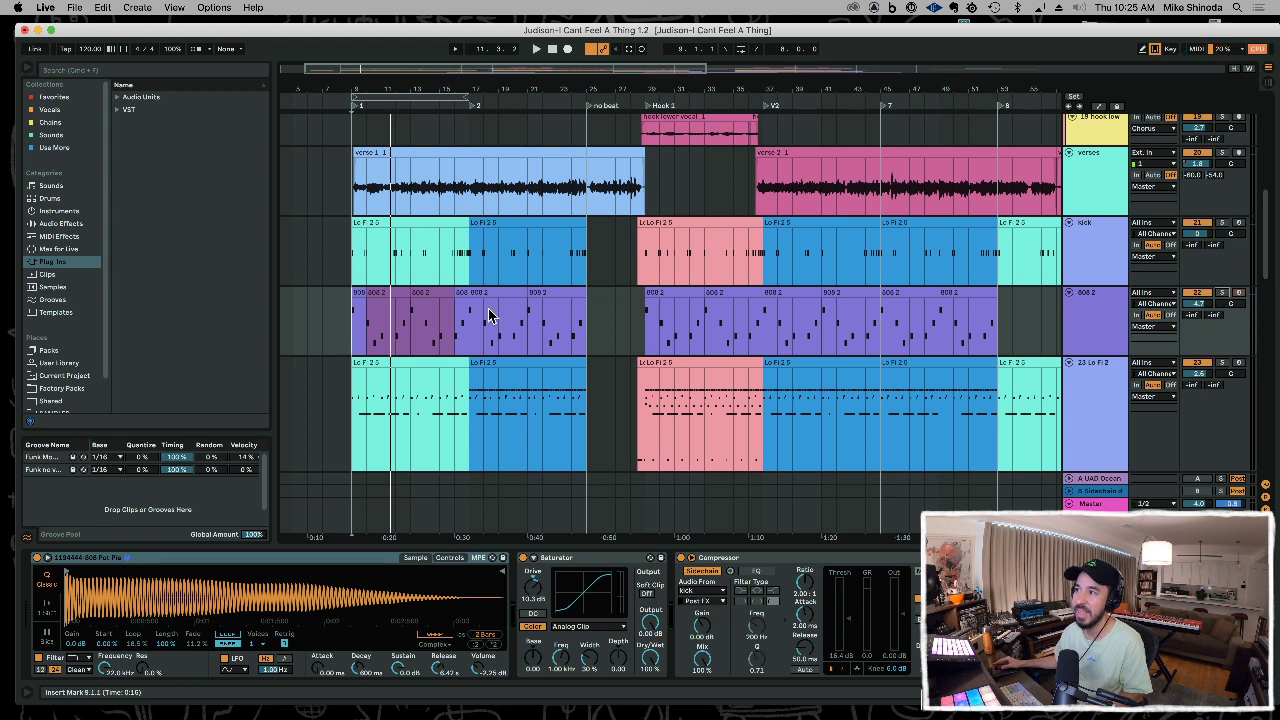
key("space")
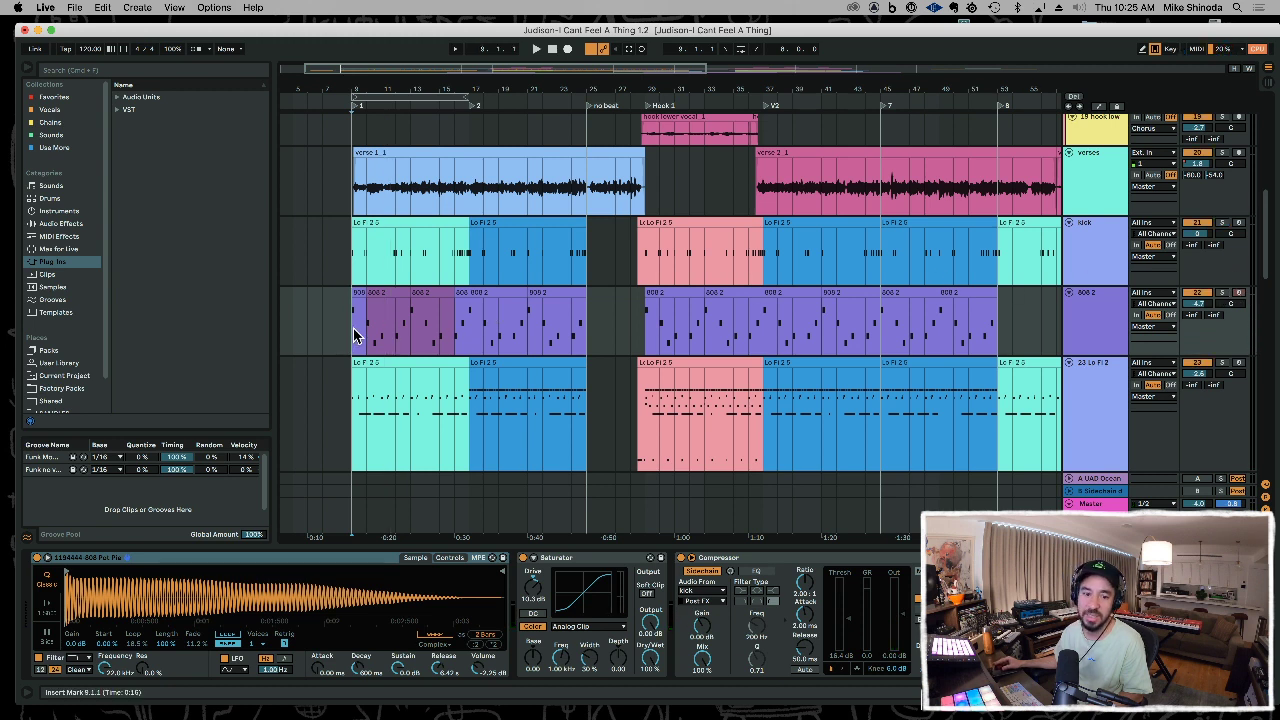
key("space")
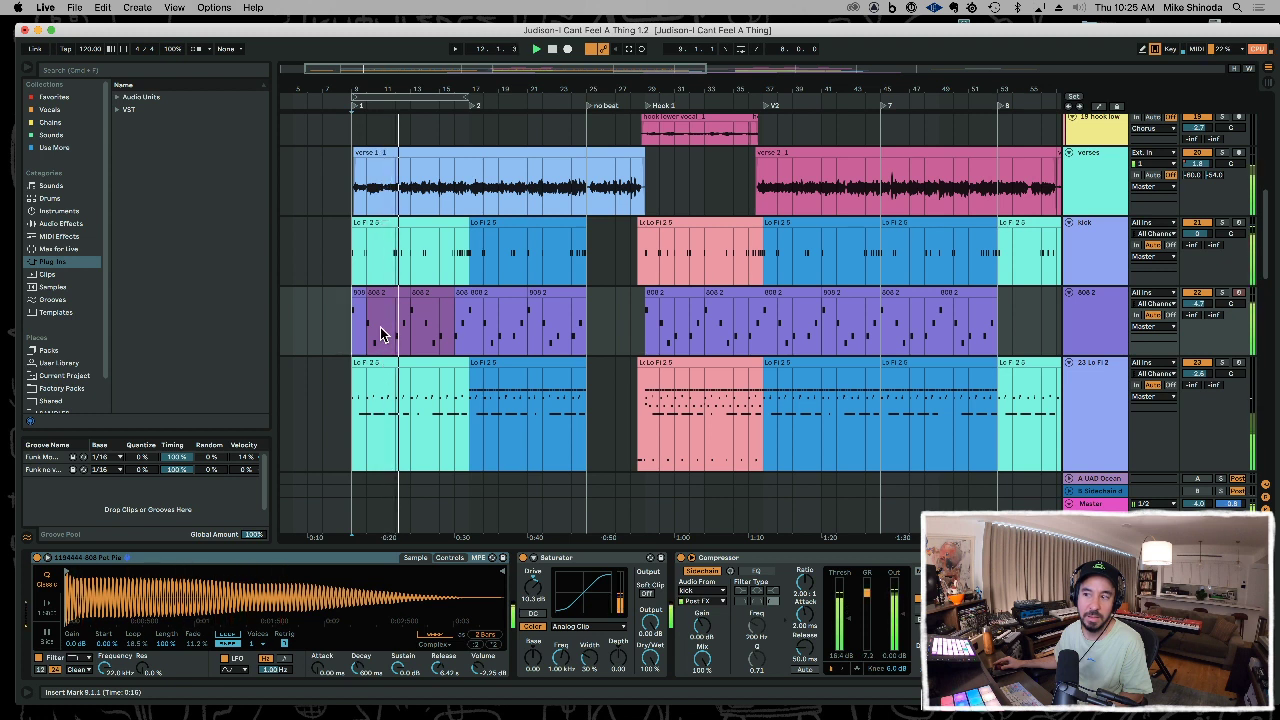
- Compare the soloed 808 2 track with the full mix from bar 9, ending with solo off and playback stopped
left_click(1225, 294)
key("space")
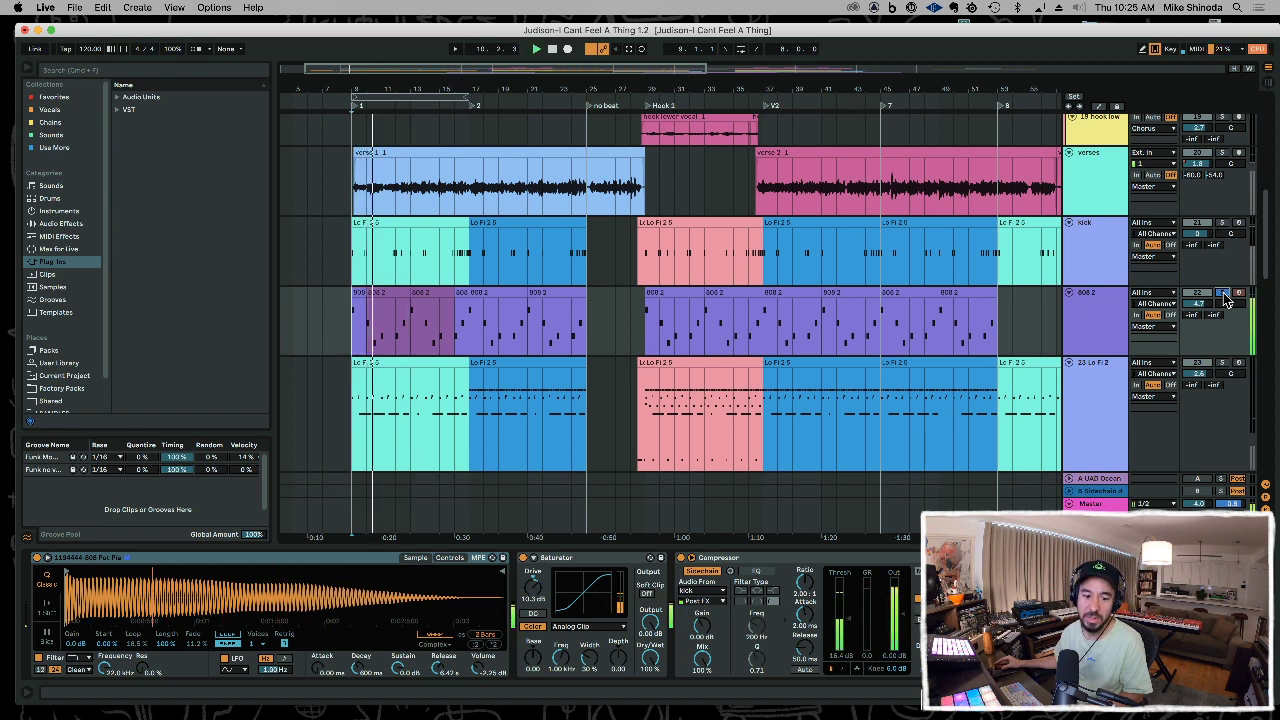
left_click(1225, 294)
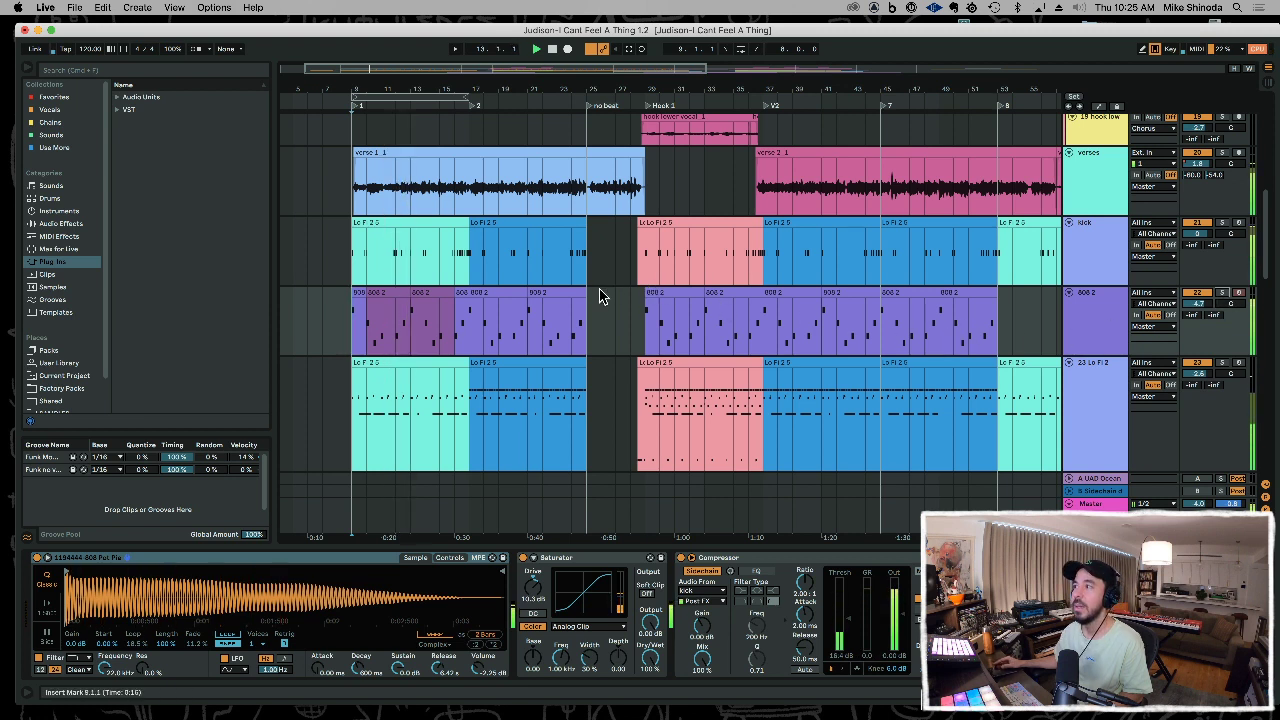
key("space")
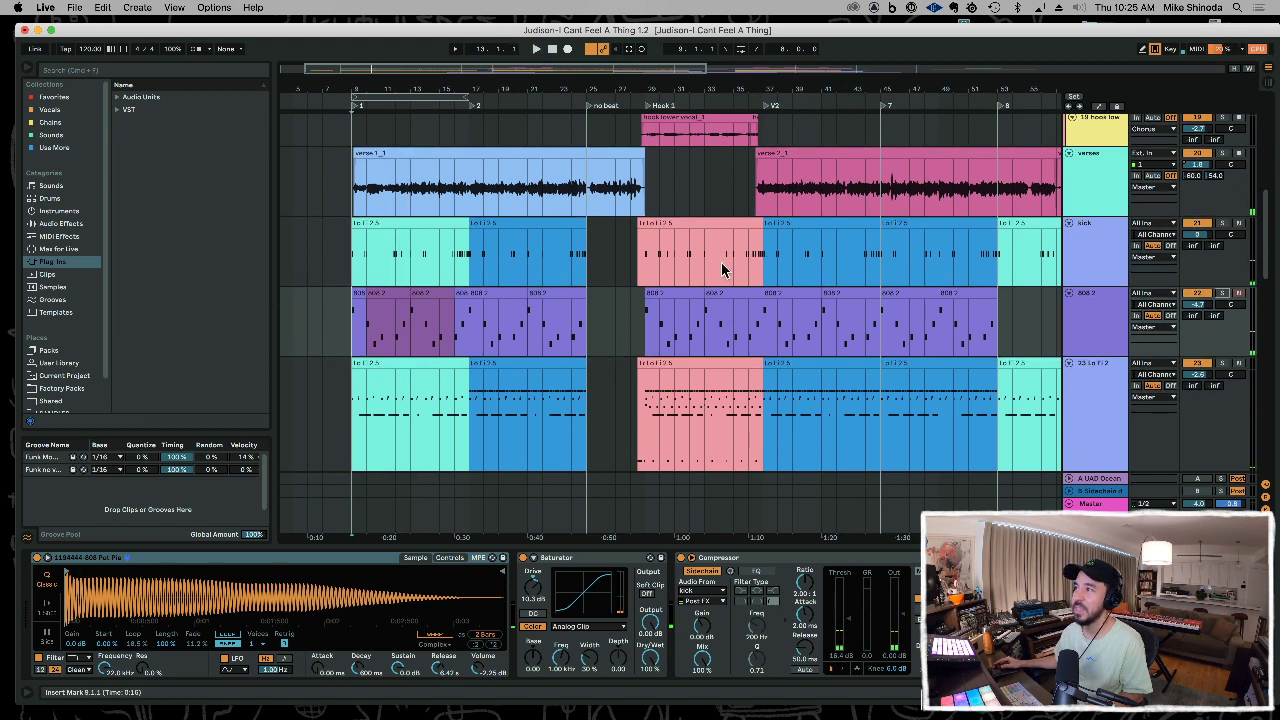
- Find the efx clips in the Bangs group and set the playback start at bar 6 on the 27 efx 0001 track
scroll(682, 318, "down", 1)
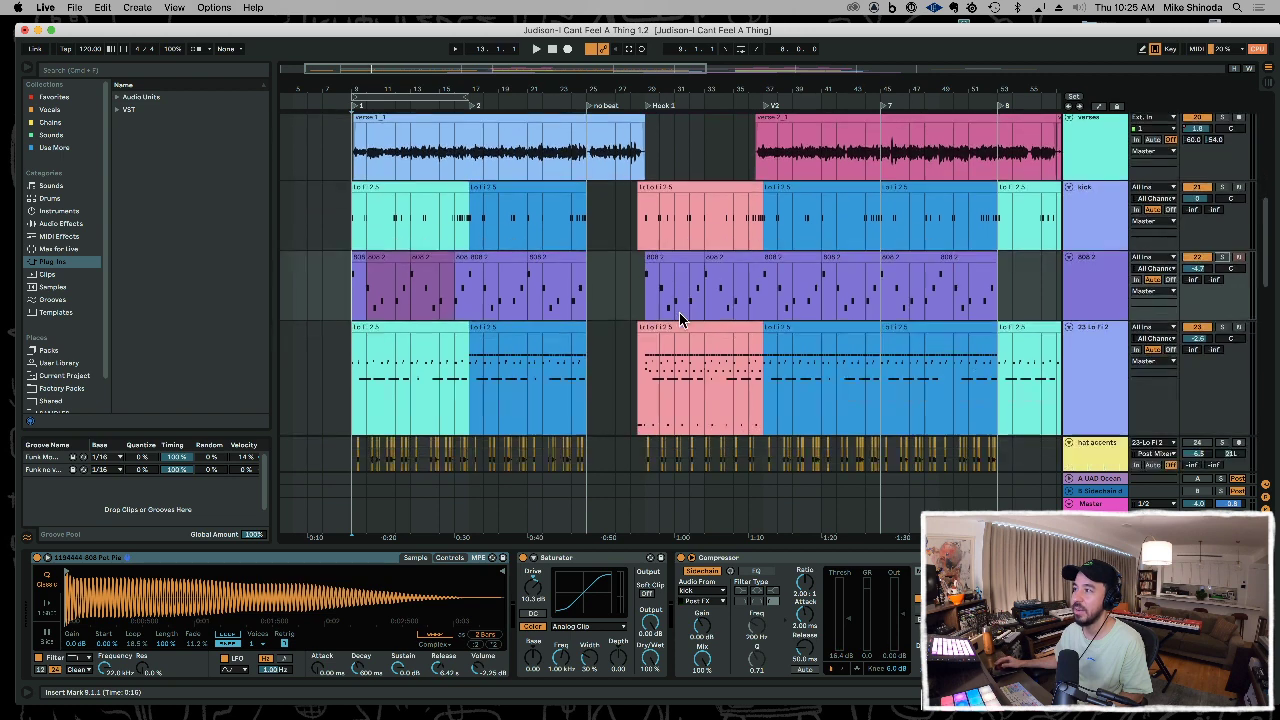
scroll(595, 341, "down", 2)
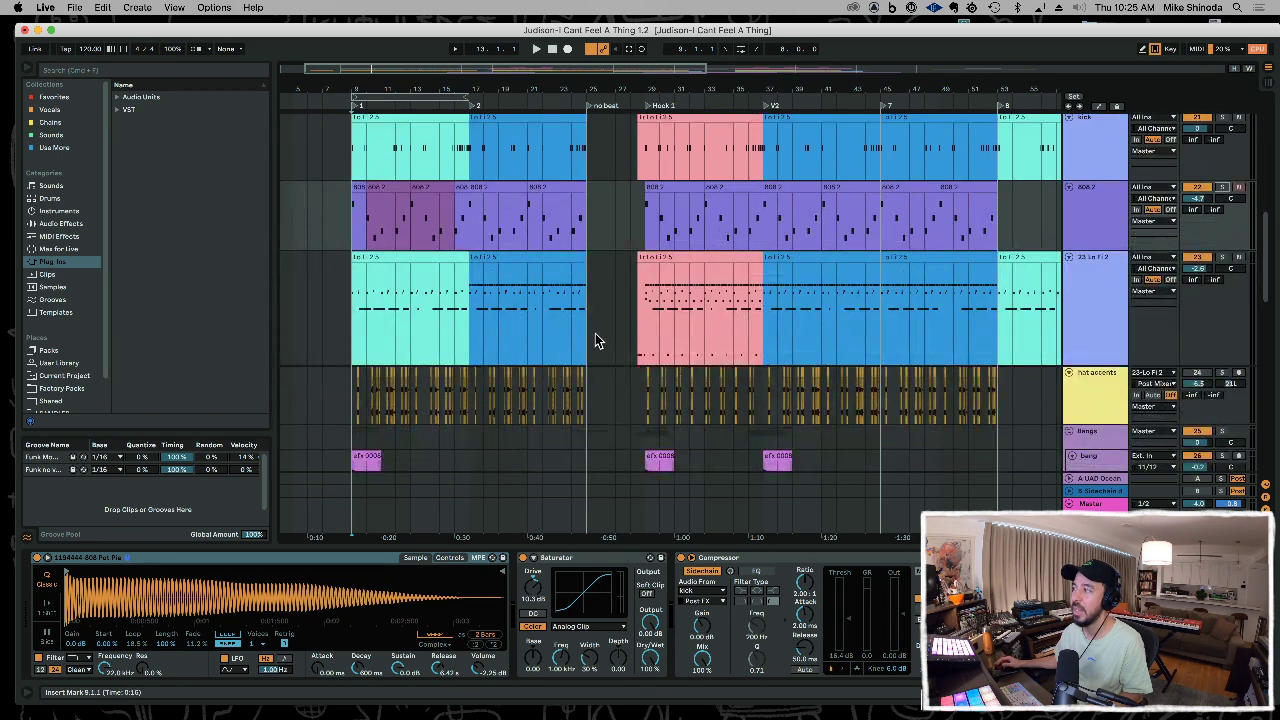
scroll(595, 340, "down", 7)
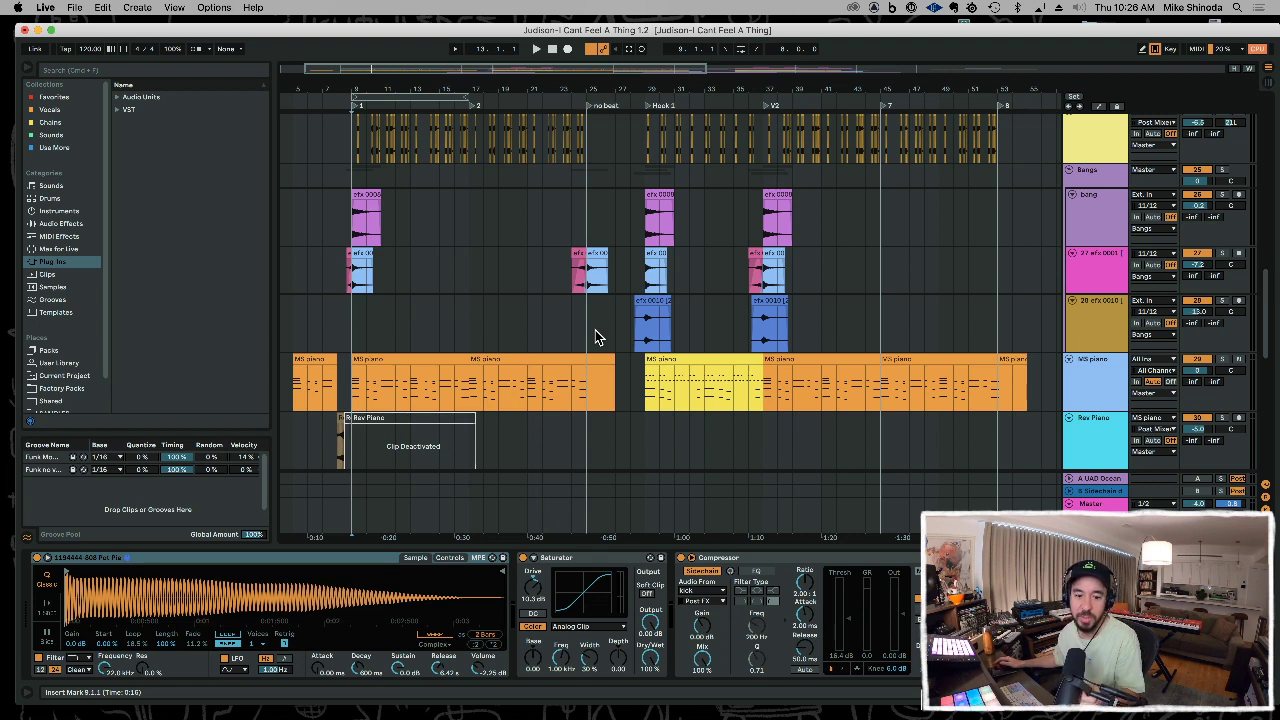
left_click(311, 263)
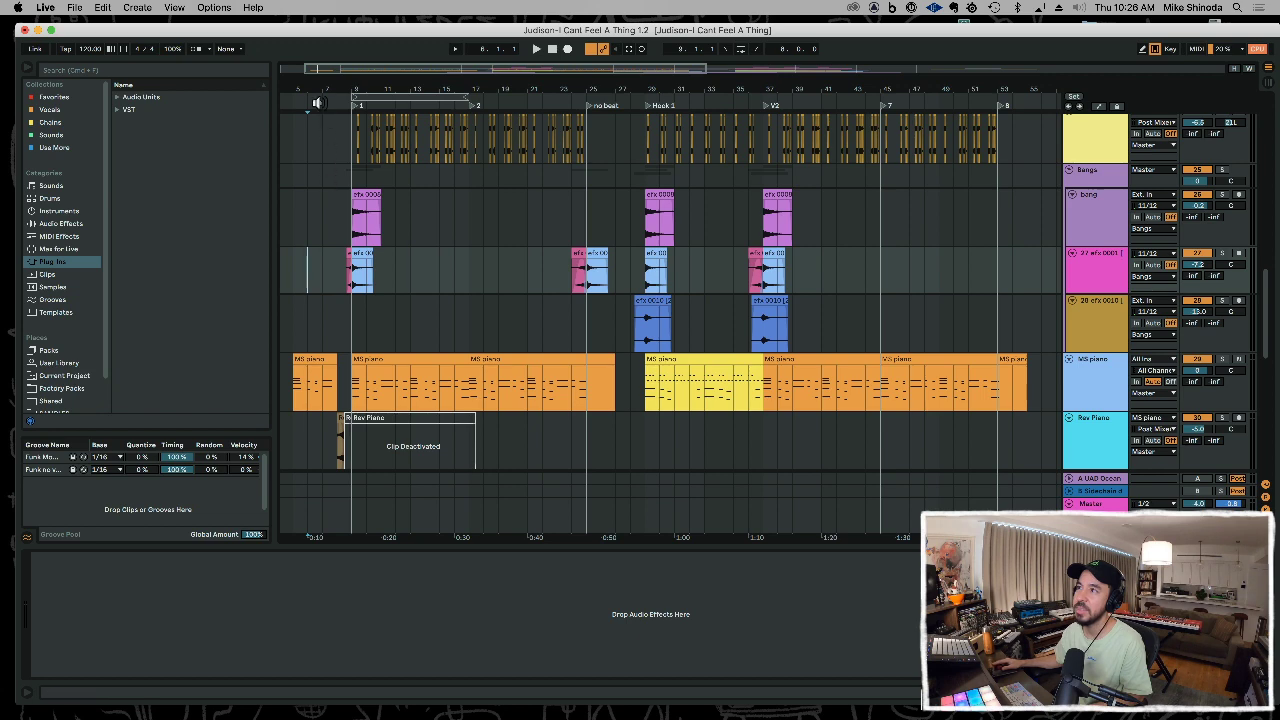
mouse_move(322, 87)
left_mouse_down()
mouse_move(323, 107)
mouse_move(372, 121)
mouse_move(281, 121)
mouse_move(289, 88)
mouse_move(389, 86)
left_mouse_up()
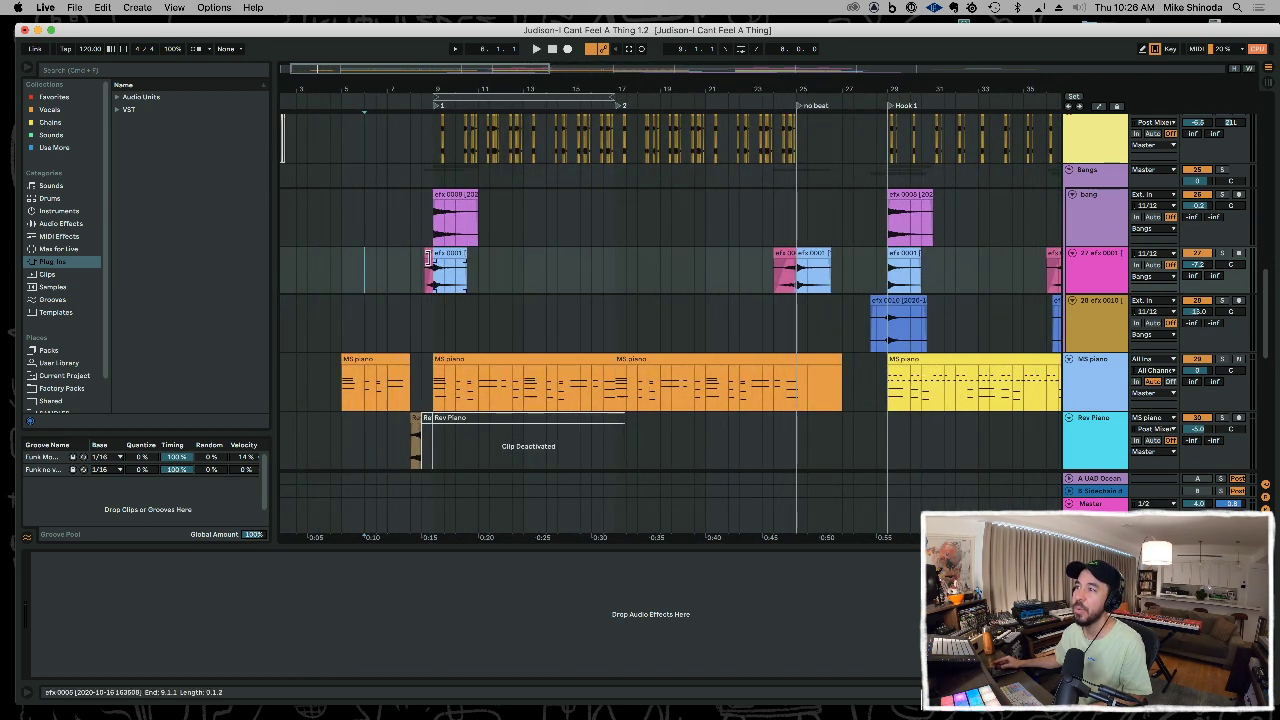
- Play the full mix from bar 5 to hear the efx clips leading into bar 9
left_click(362, 272)
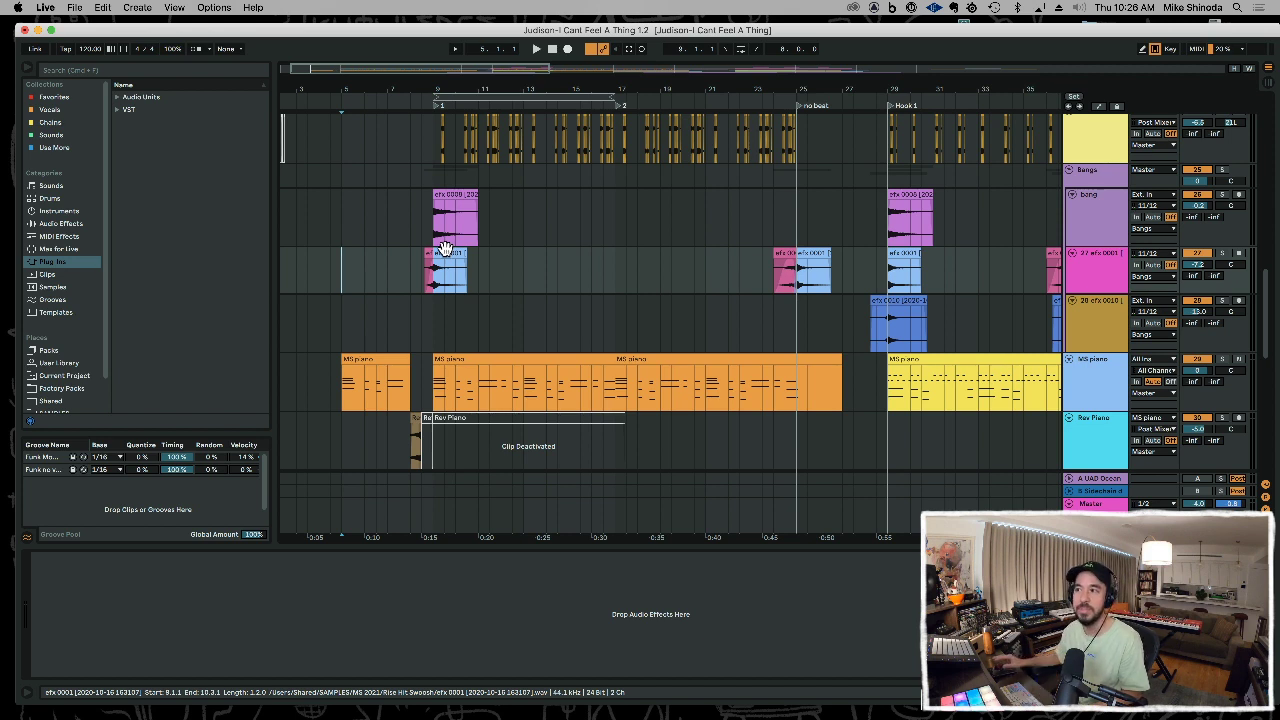
key("space")
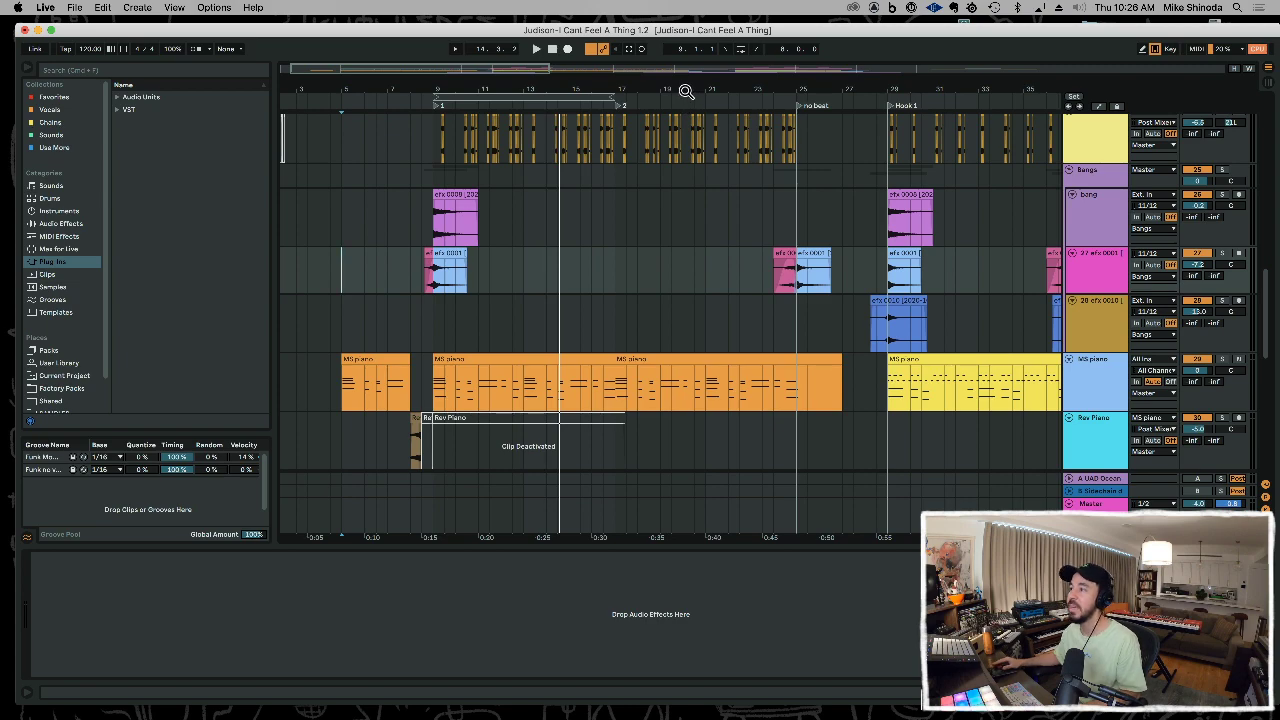
- Find the percussion pattern clips beyond the end marker and play them from bar 89 and bar 87
left_click_drag(686, 89, 522, 40)
scroll(540, 232, "up", 5)
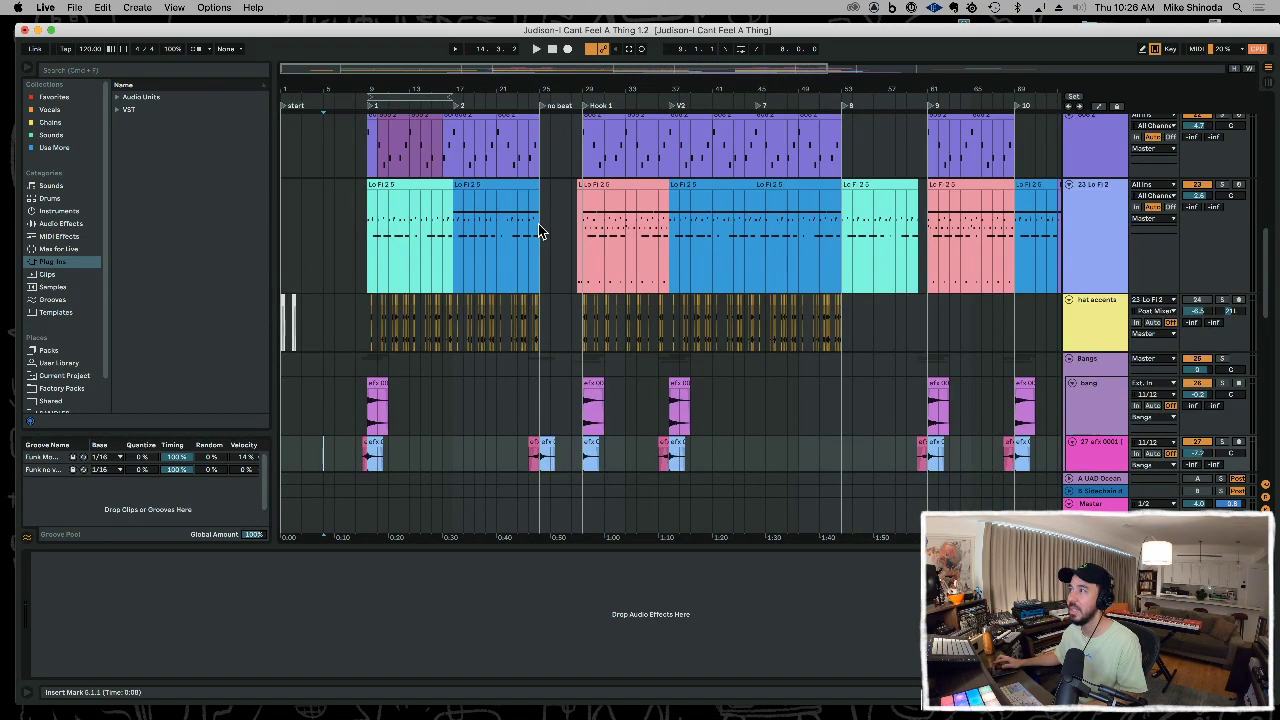
scroll(540, 230, "up", 5)
left_click_drag(612, 76, 612, 60)
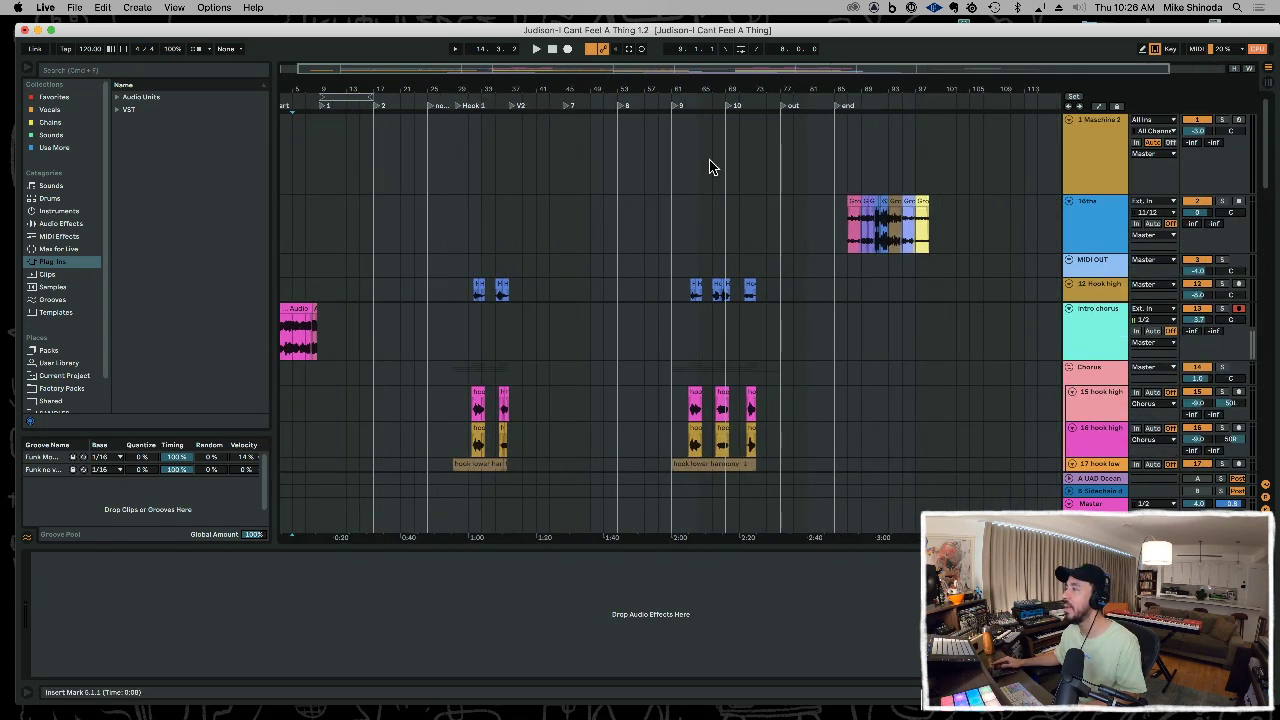
left_click(849, 222)
key("space")
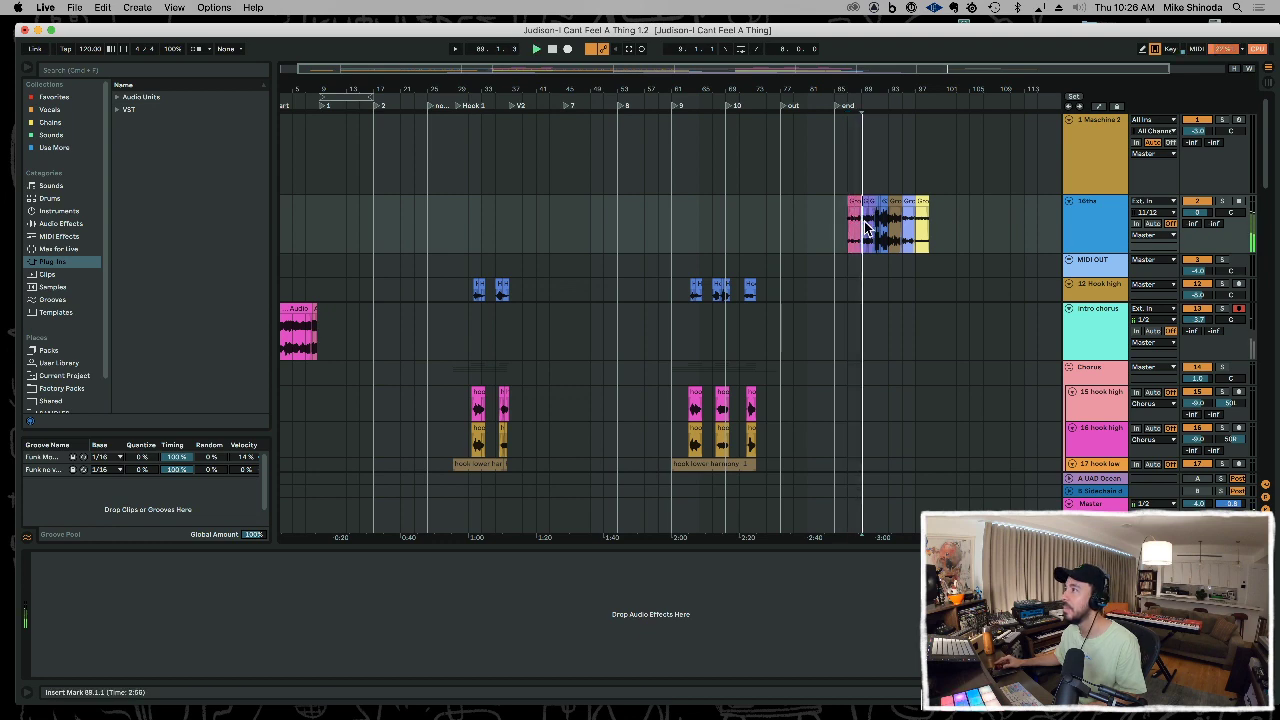
key("space")
left_click_drag(867, 90, 707, 231)
left_click(551, 234)
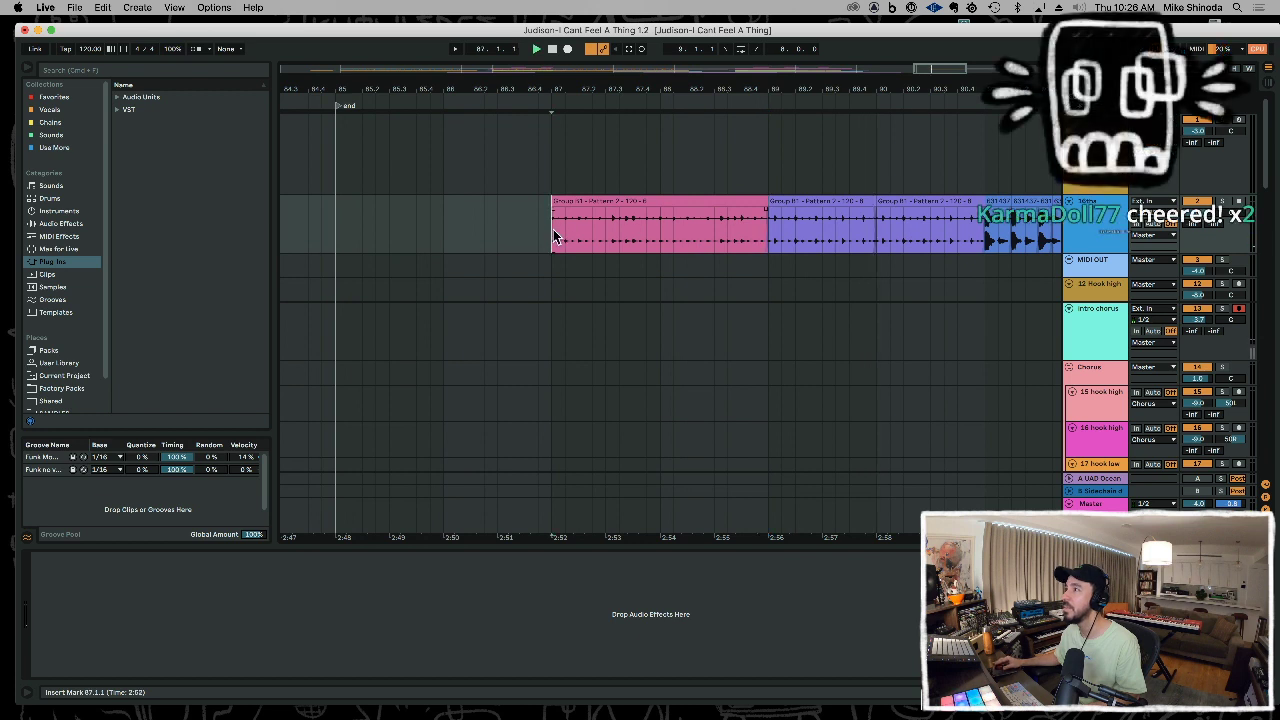
key("space")
key("space")
- Duplicate the first half bar of the pink clip at bar 87 three times up to bar 89, and play it
left_click_drag(603, 237, 553, 238)
key("super+d")
key("super+d")
key("super+d")
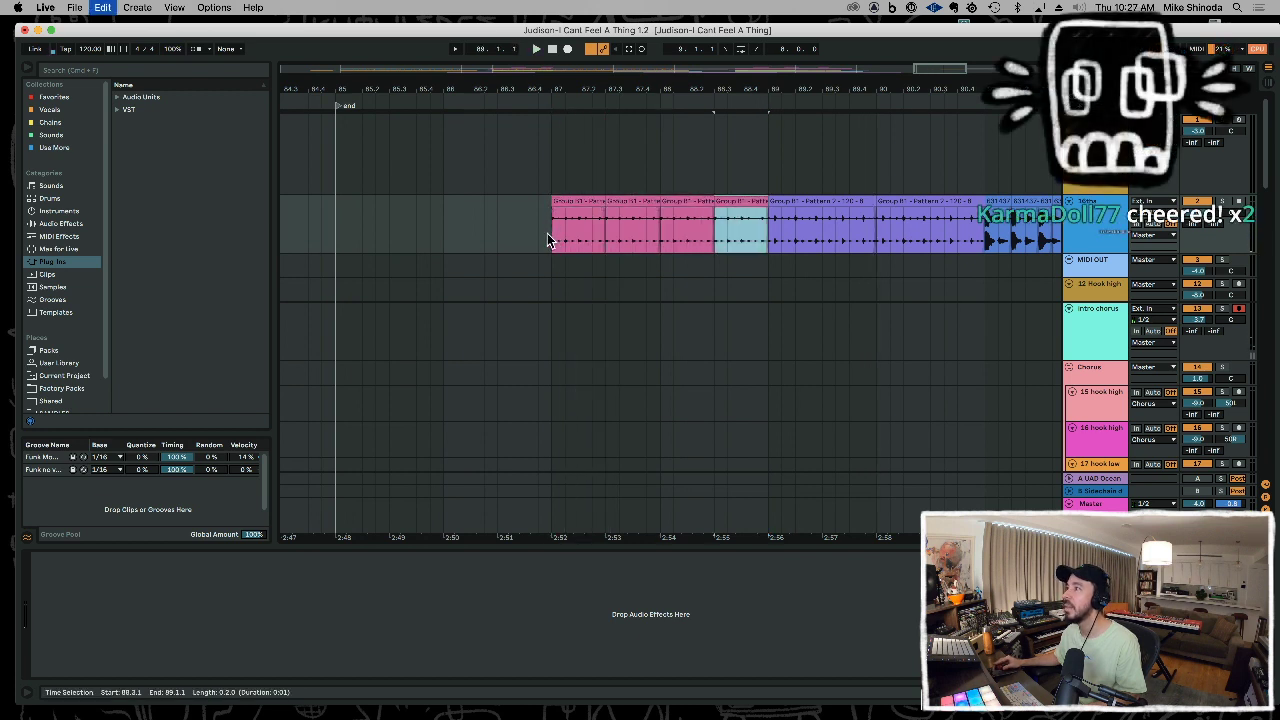
left_click(553, 237)
key("space")
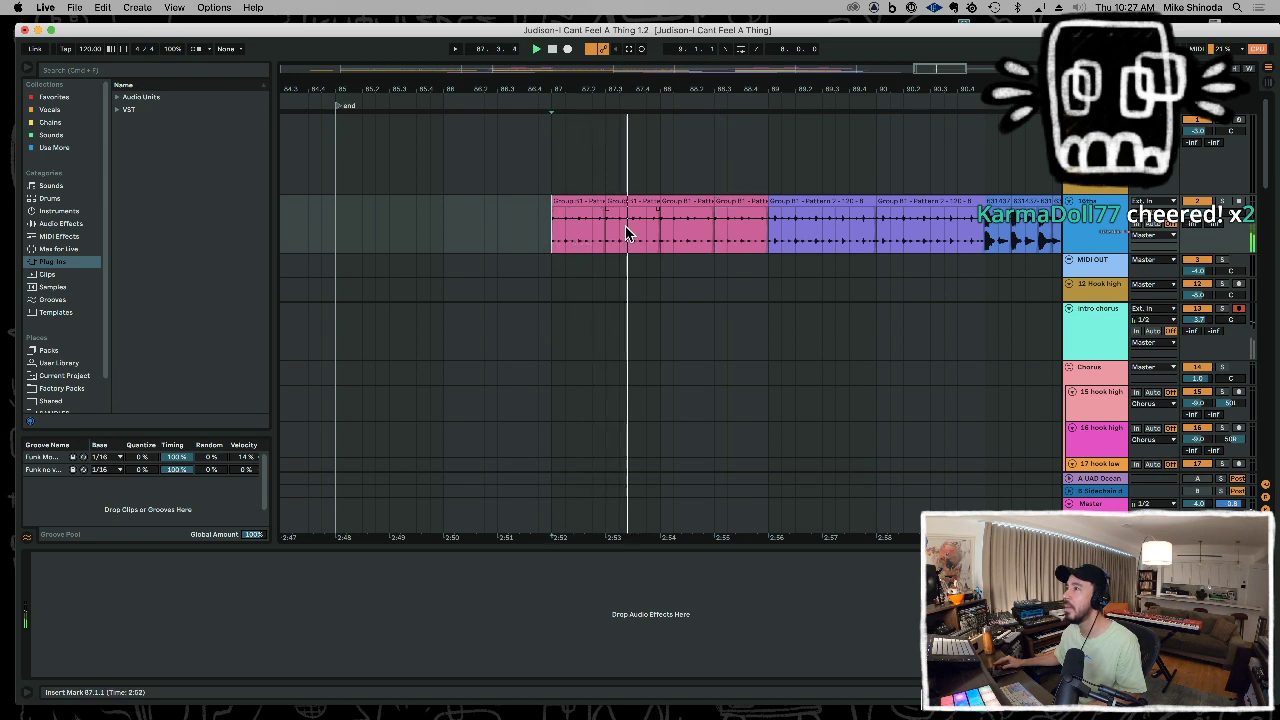
- Paste an eighth-note slice of the purple clip over the start of bar 89 and play it from there
left_click(768, 226)
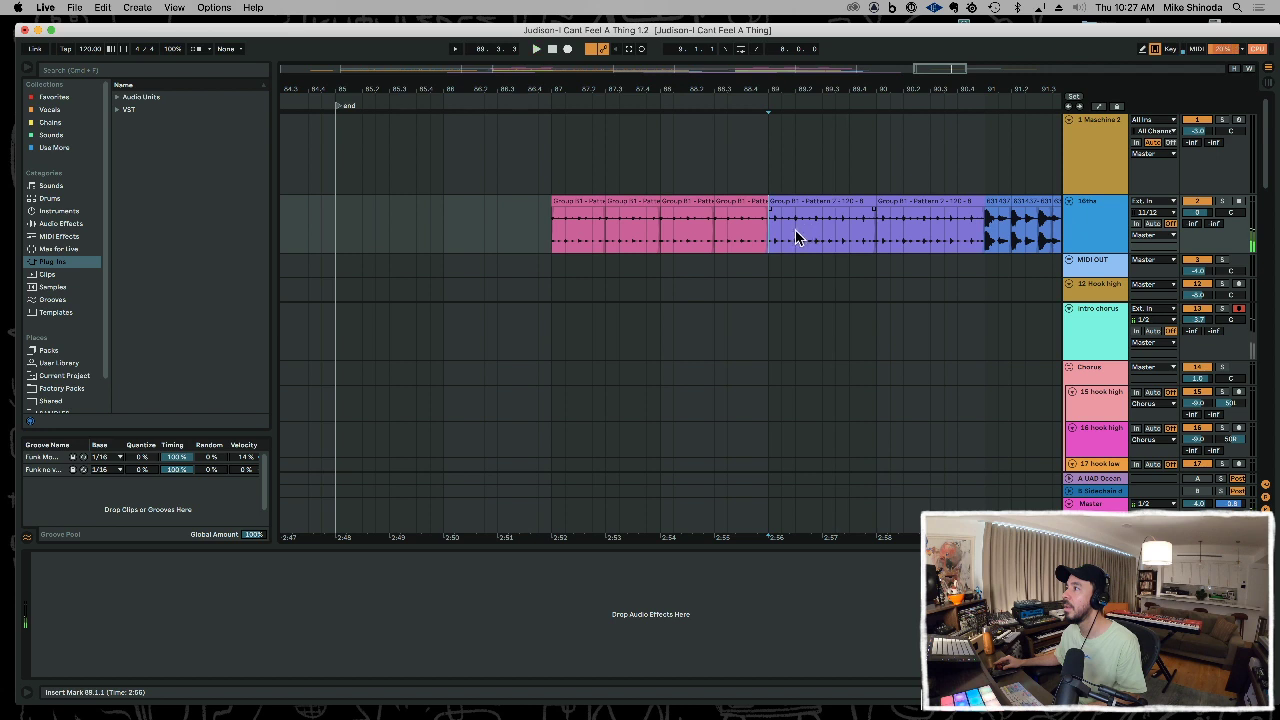
left_click(796, 237)
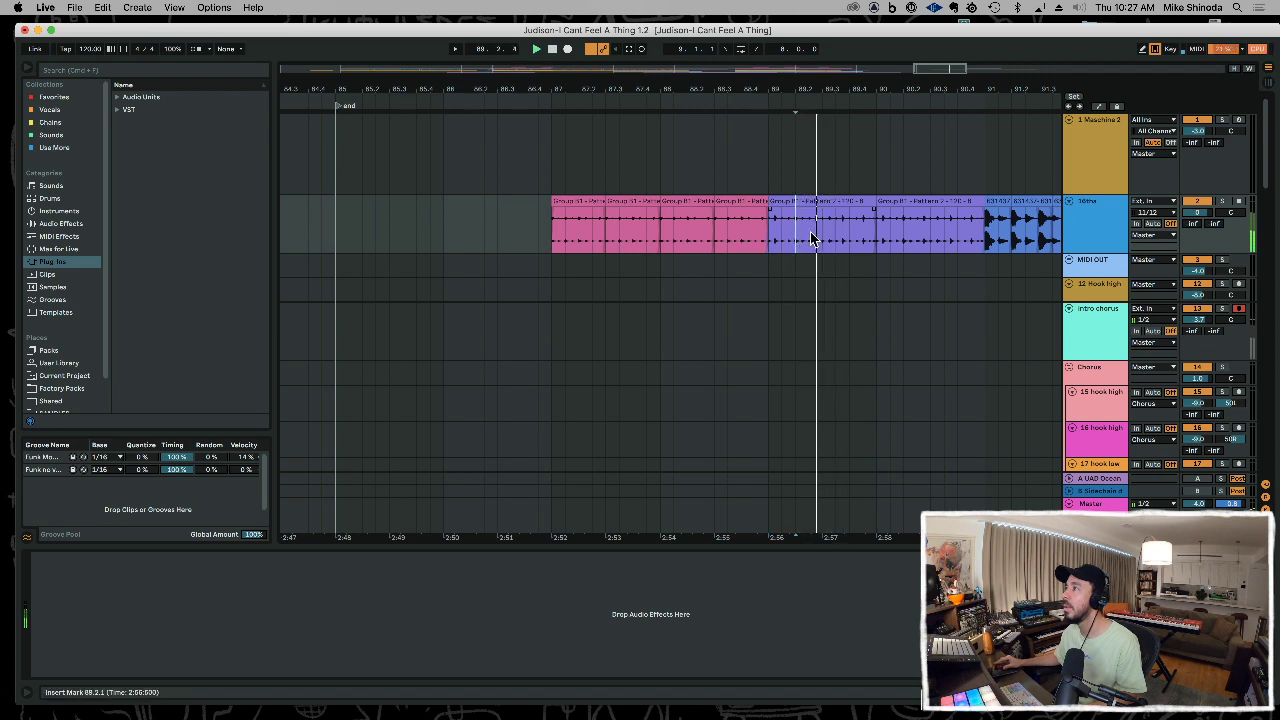
left_click(811, 238, "shift")
left_click(768, 239)
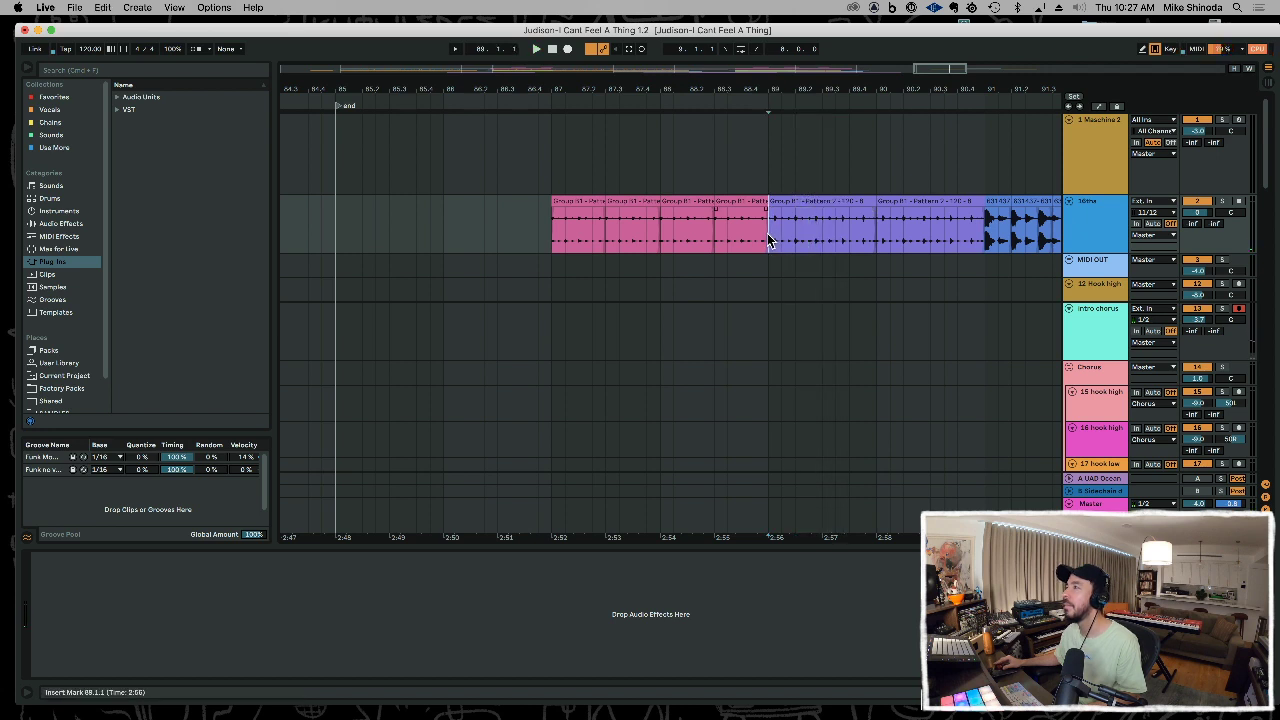
left_click(822, 237, "shift")
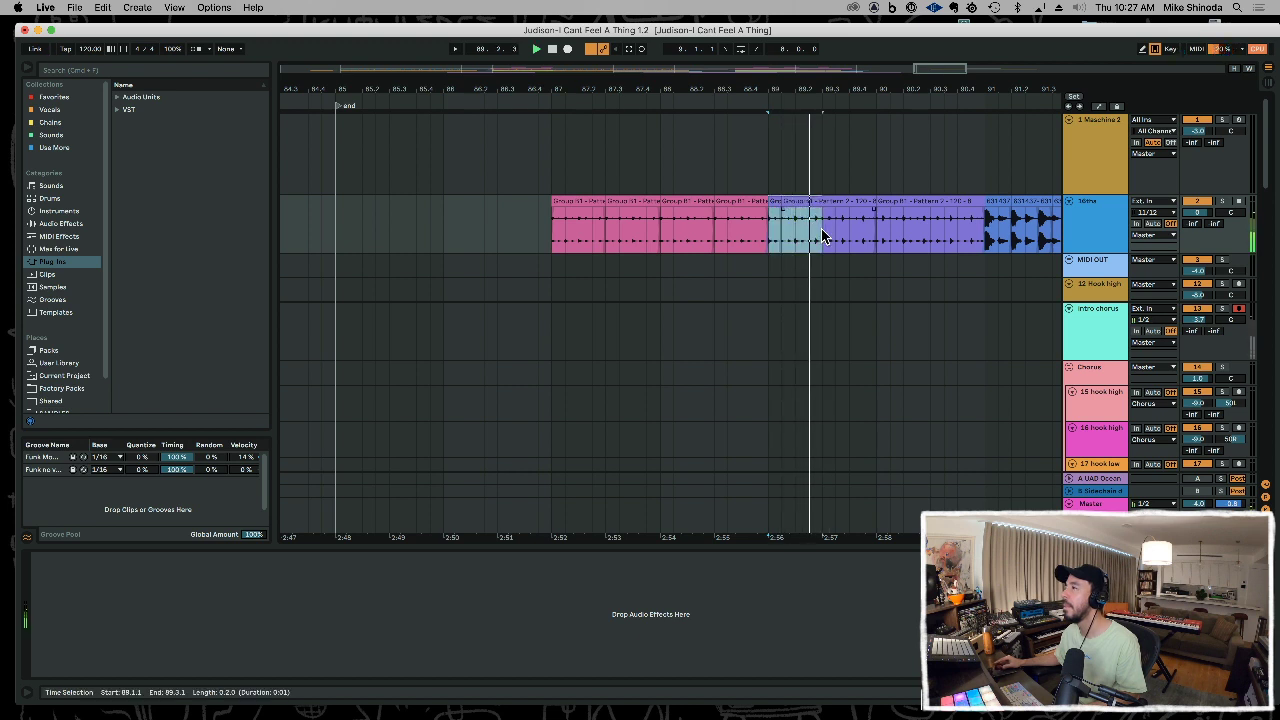
- Try the purple clip's 89.4.3 slice at 89.2.3, play the half bar from bar 89, and undo the paste
left_click(866, 238)
left_click(872, 237, "shift")
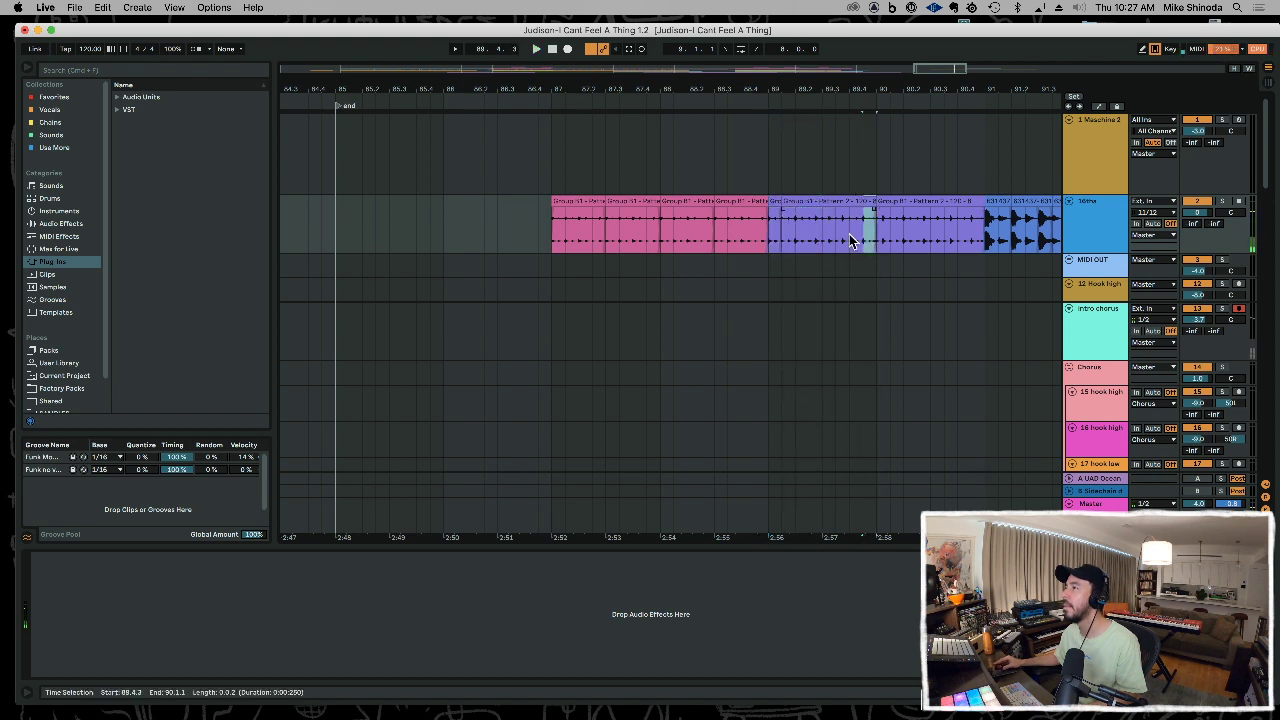
left_click(799, 240)
left_click(811, 237, "shift")
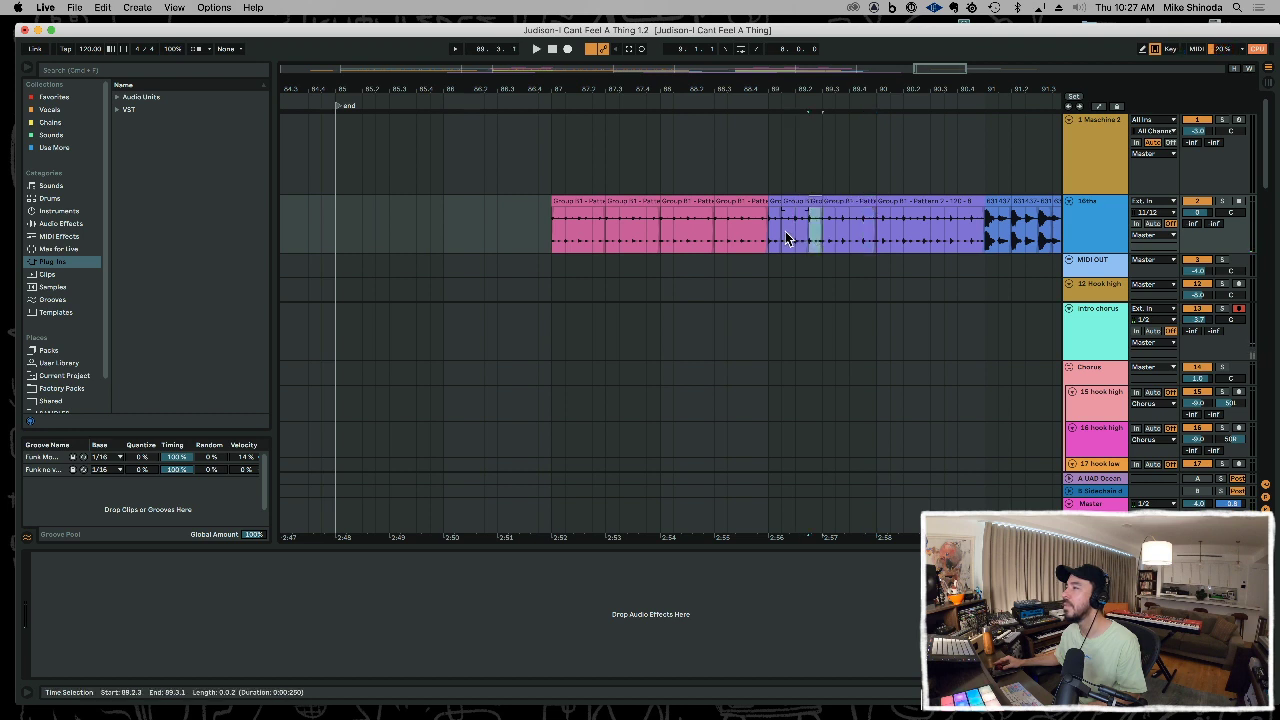
left_click(770, 240, "shift")
key("space")
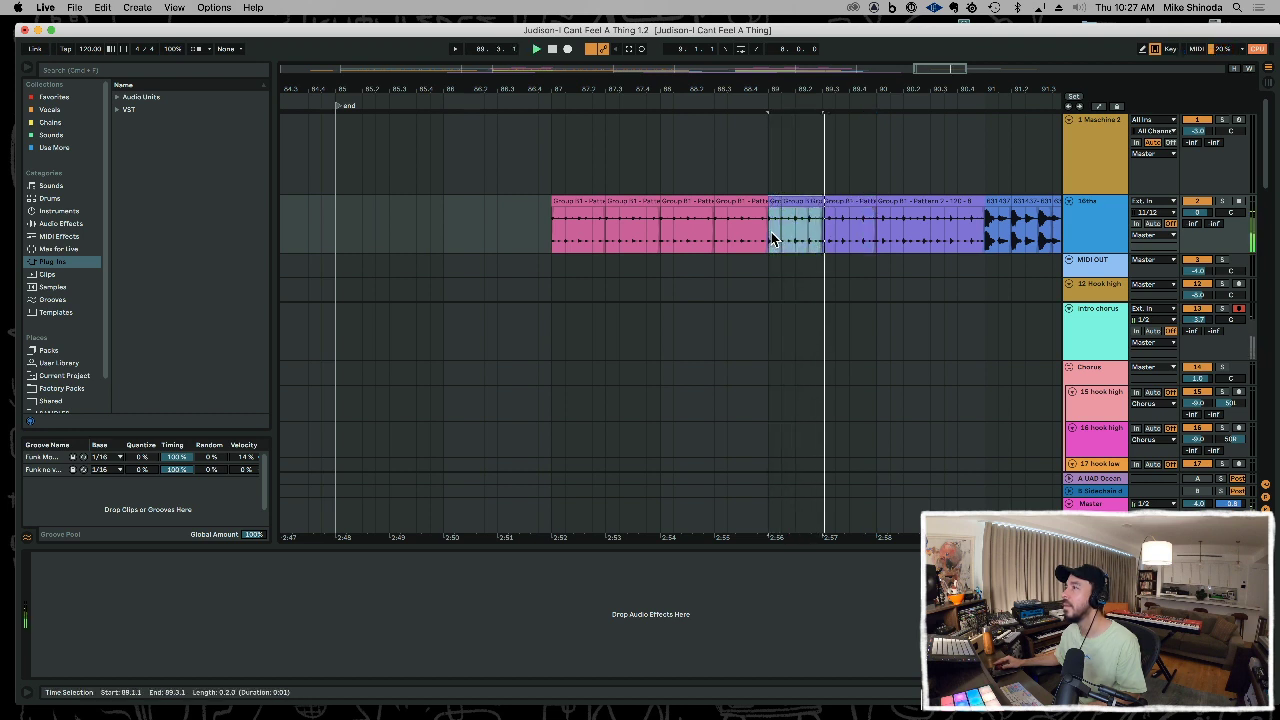
key("space")
key("super+z")
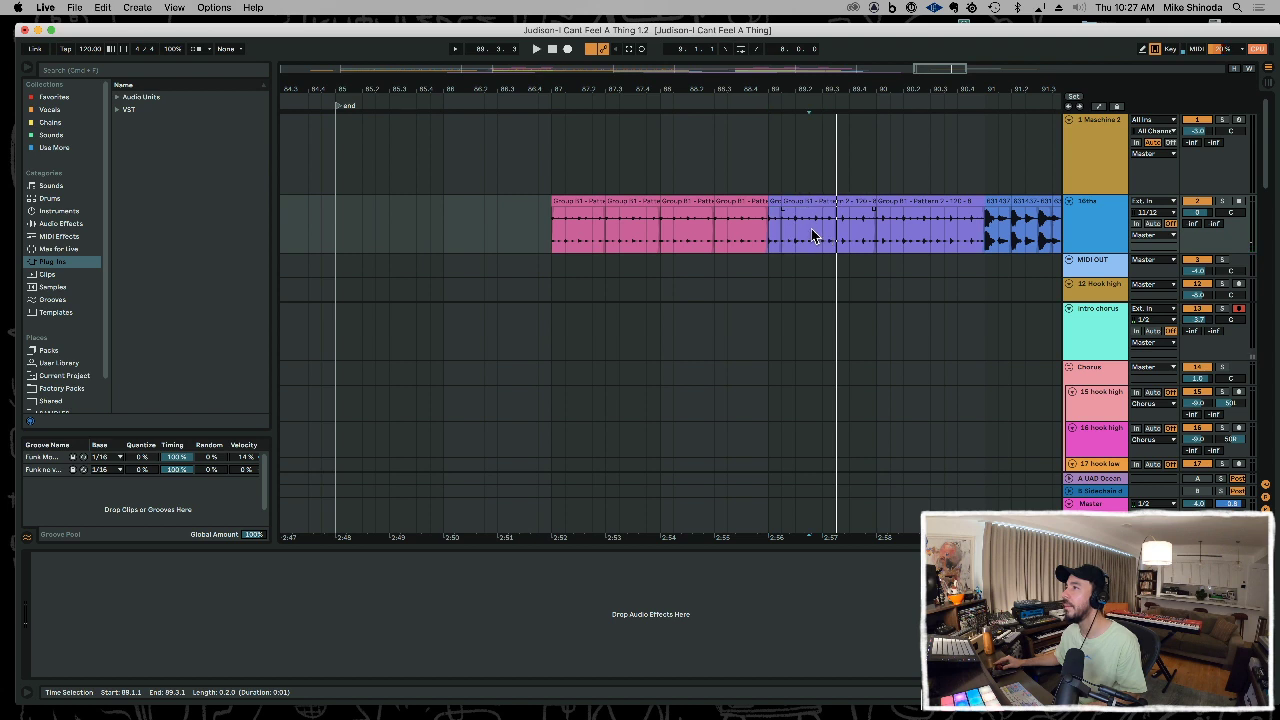
- Paste a slice from the purple clip's beginning at 89.2.3, copy the range 89.1.1 to 89.2.3 onto 89.3.1, and play from bar 89
left_click_drag(797, 231, 769, 235)
left_click(811, 234)
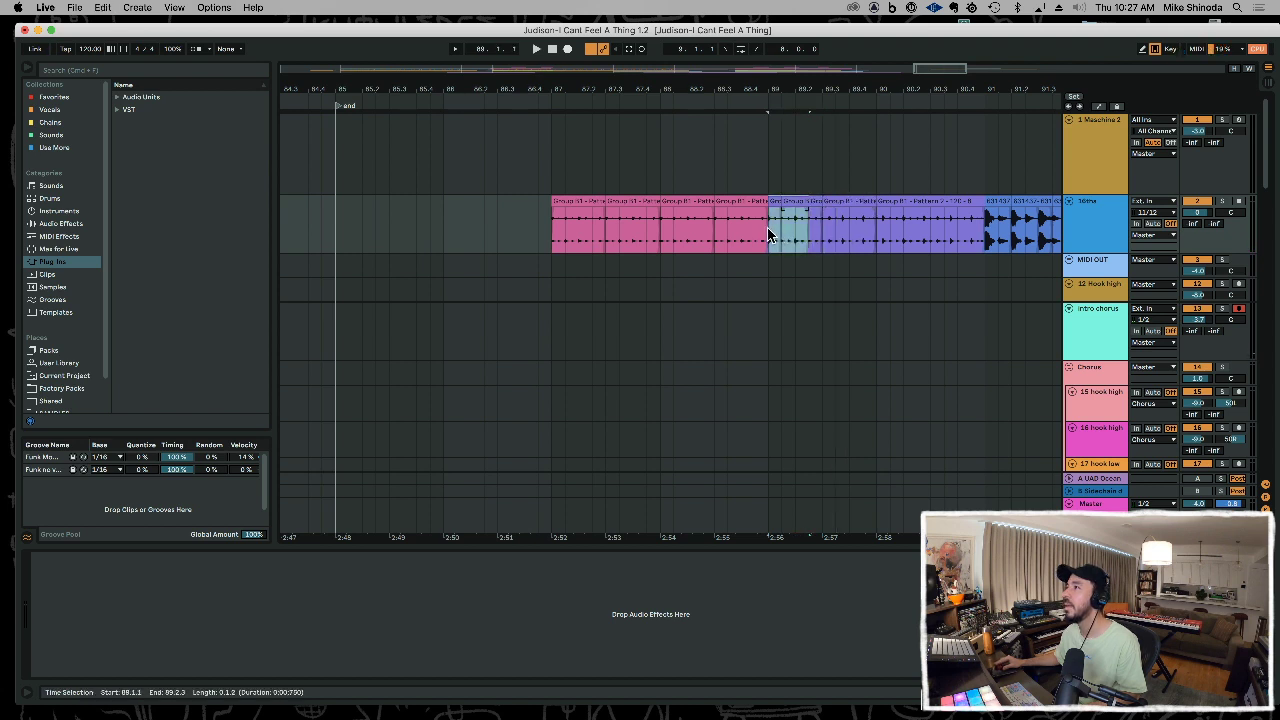
key("super+c")
left_click(823, 238)
key("super+v")
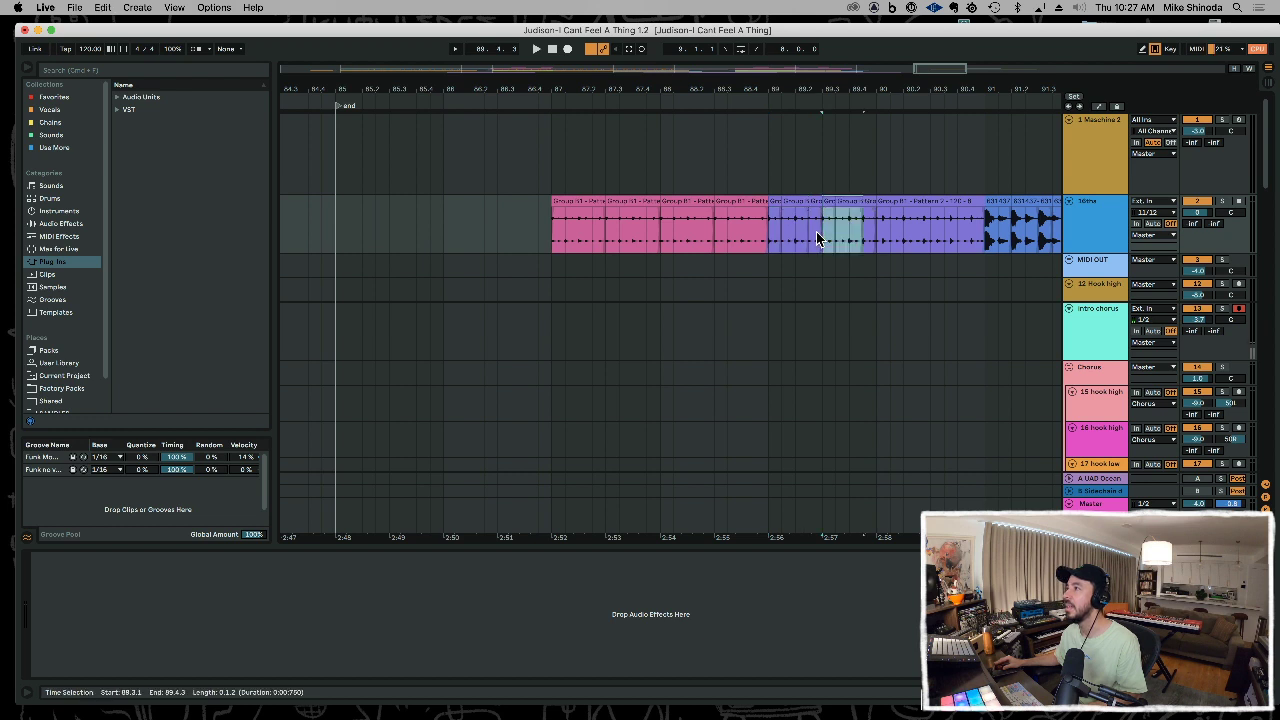
left_click(771, 234)
key("space")
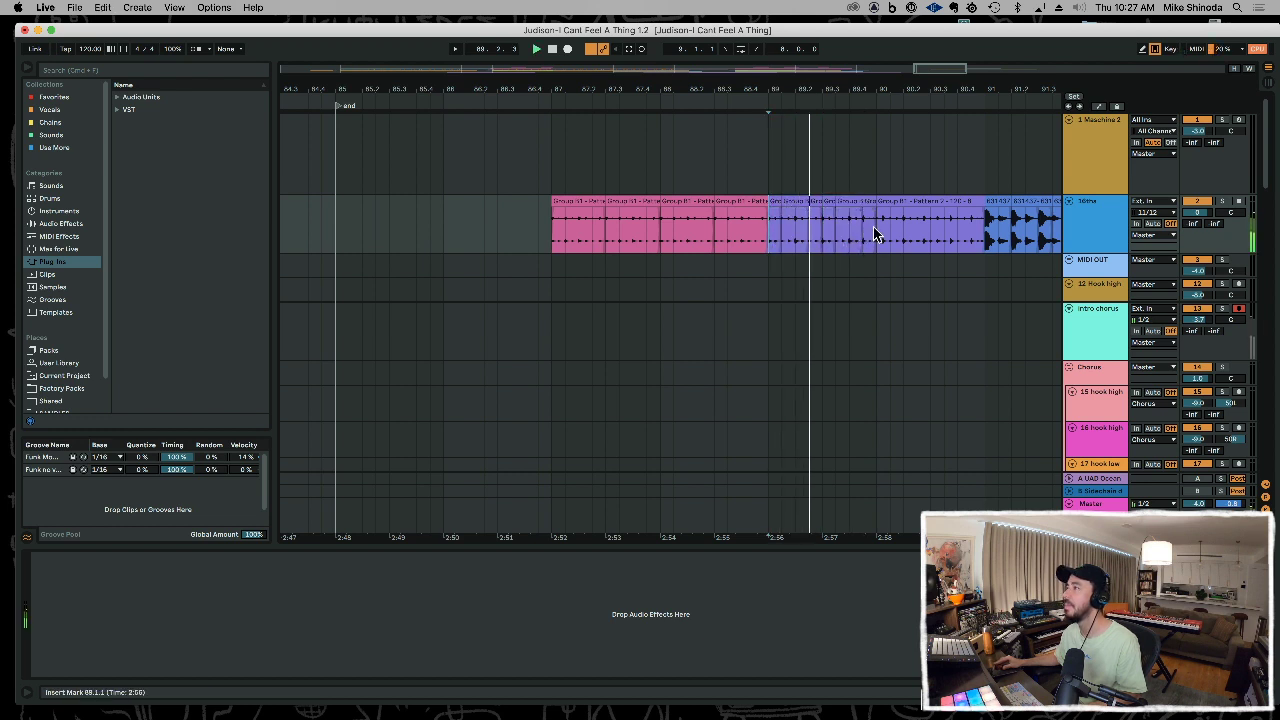
- Clear the purple clip from bar 90 and delete the two pink half-bar clips in bar 88
left_click(876, 234, "shift")
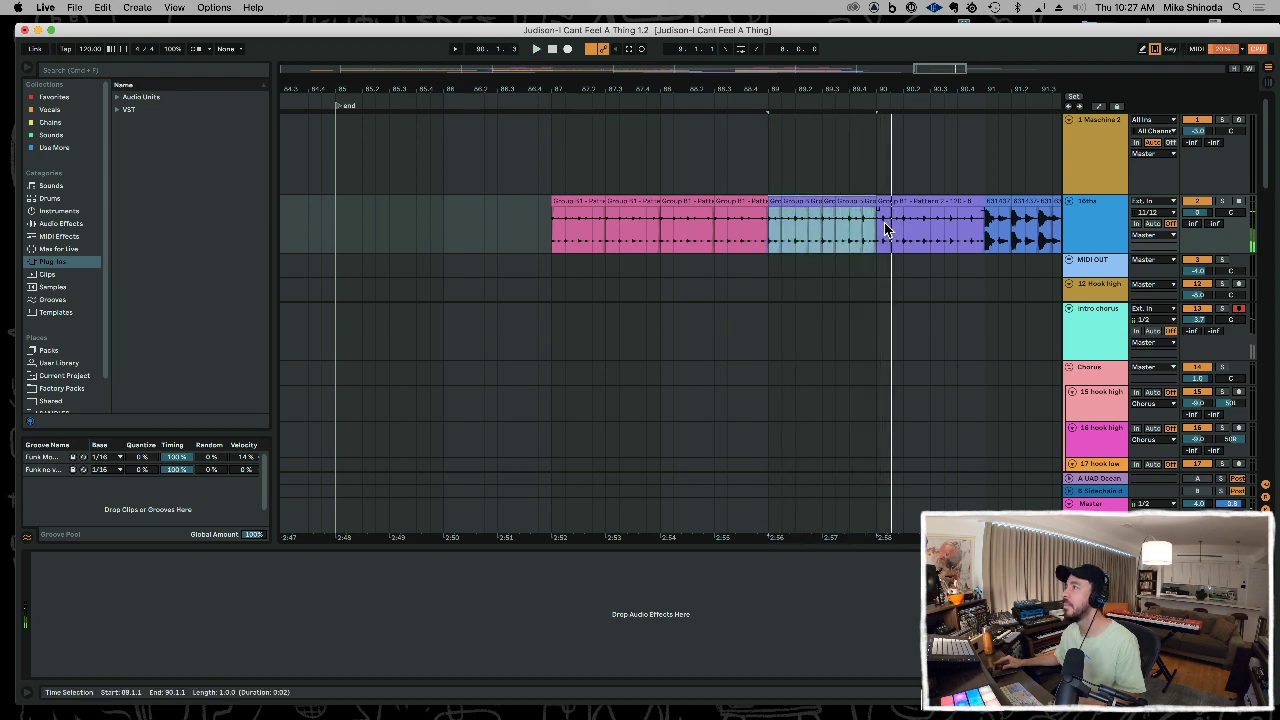
key("super+d")
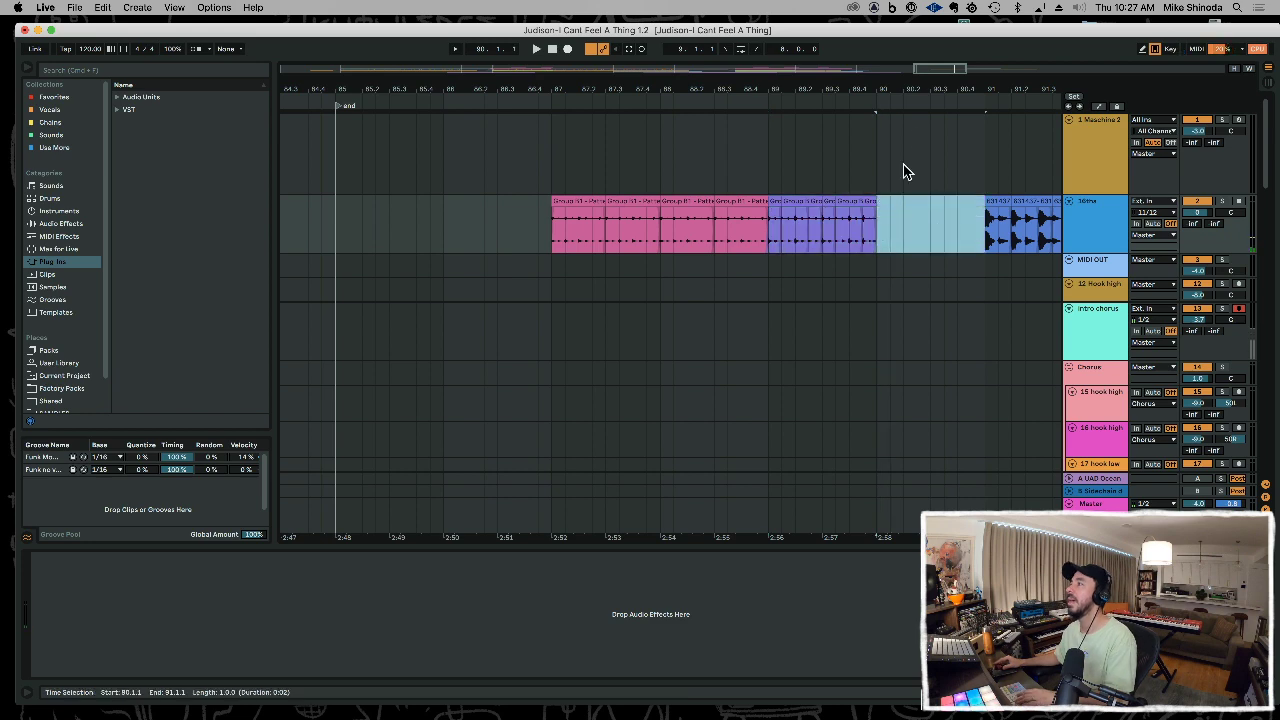
left_click(699, 199)
key("Delete")
left_click(723, 201)
key("Delete")
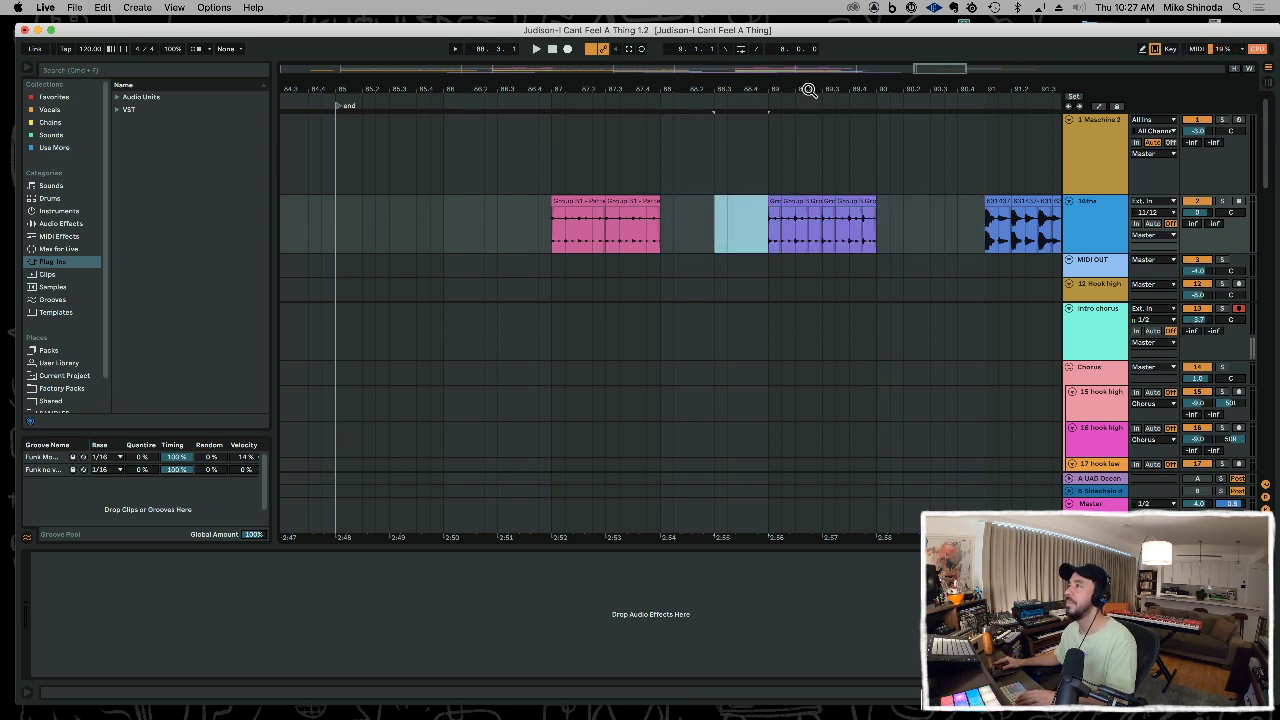
- Play the blue break clips from bar 91 and the brown pattern clip from bar 93
left_click_drag(809, 90, 535, 80)
left_click(668, 240)
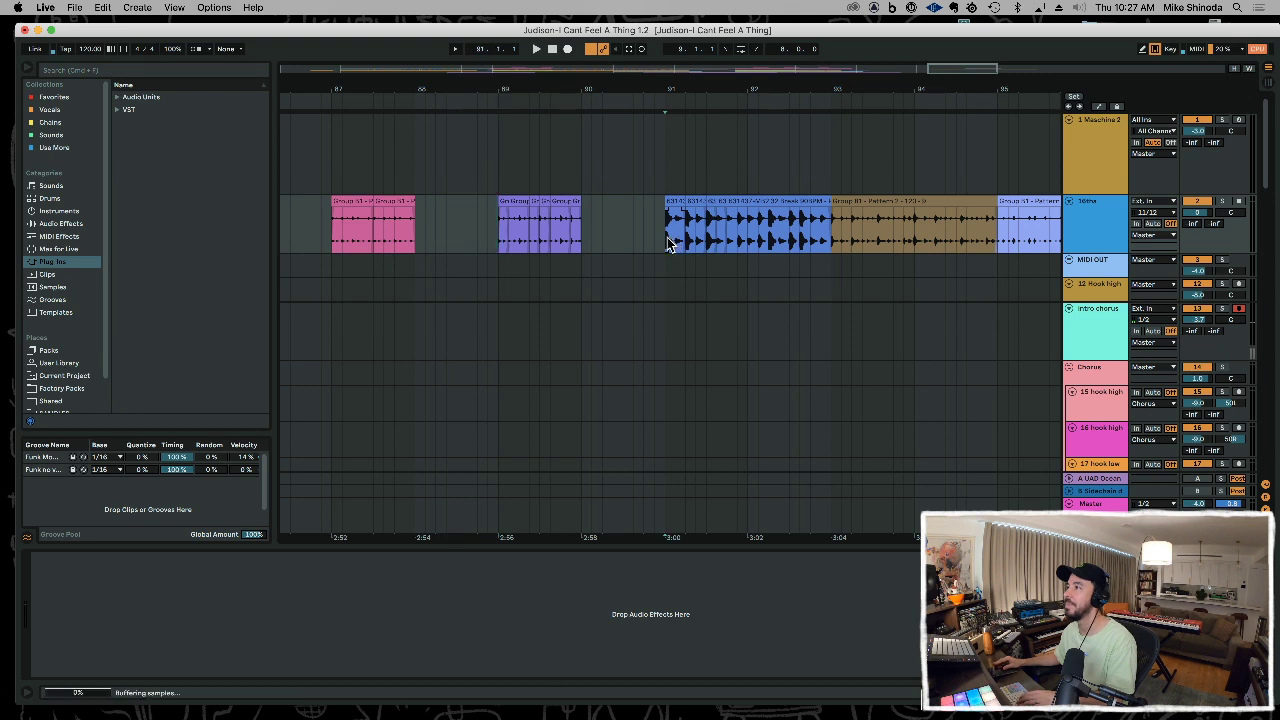
key("space")
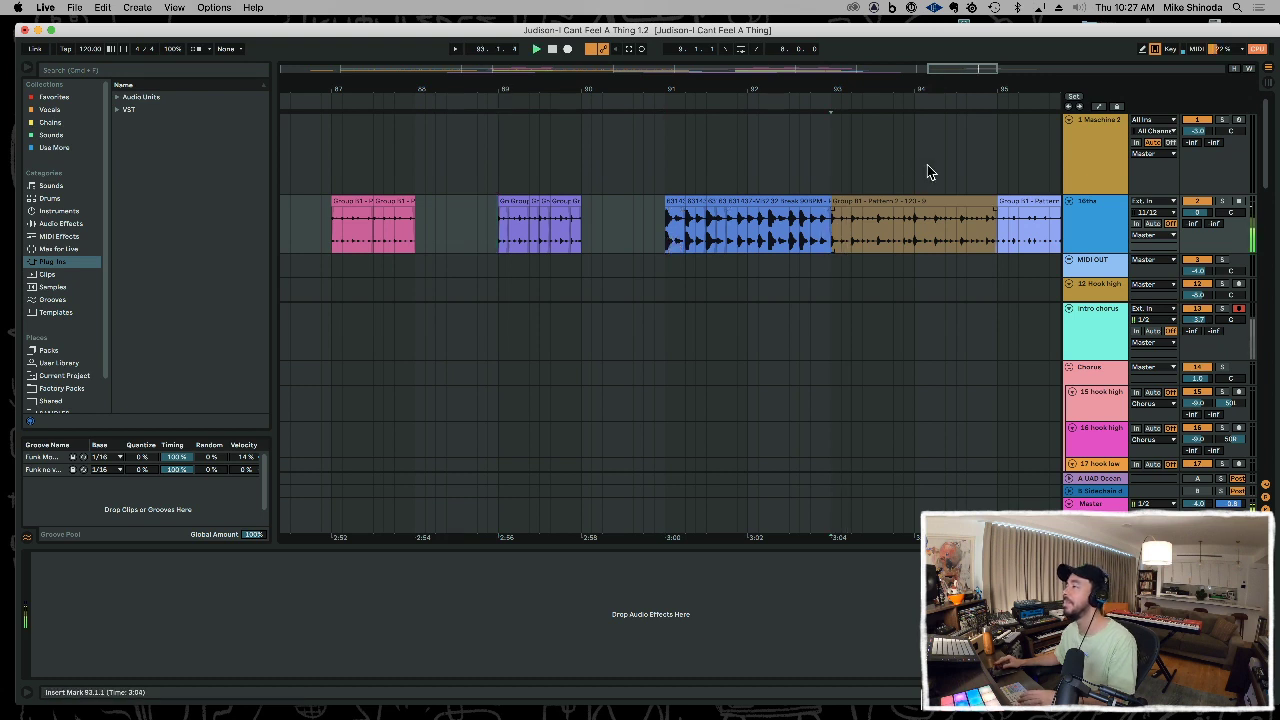
key("space")
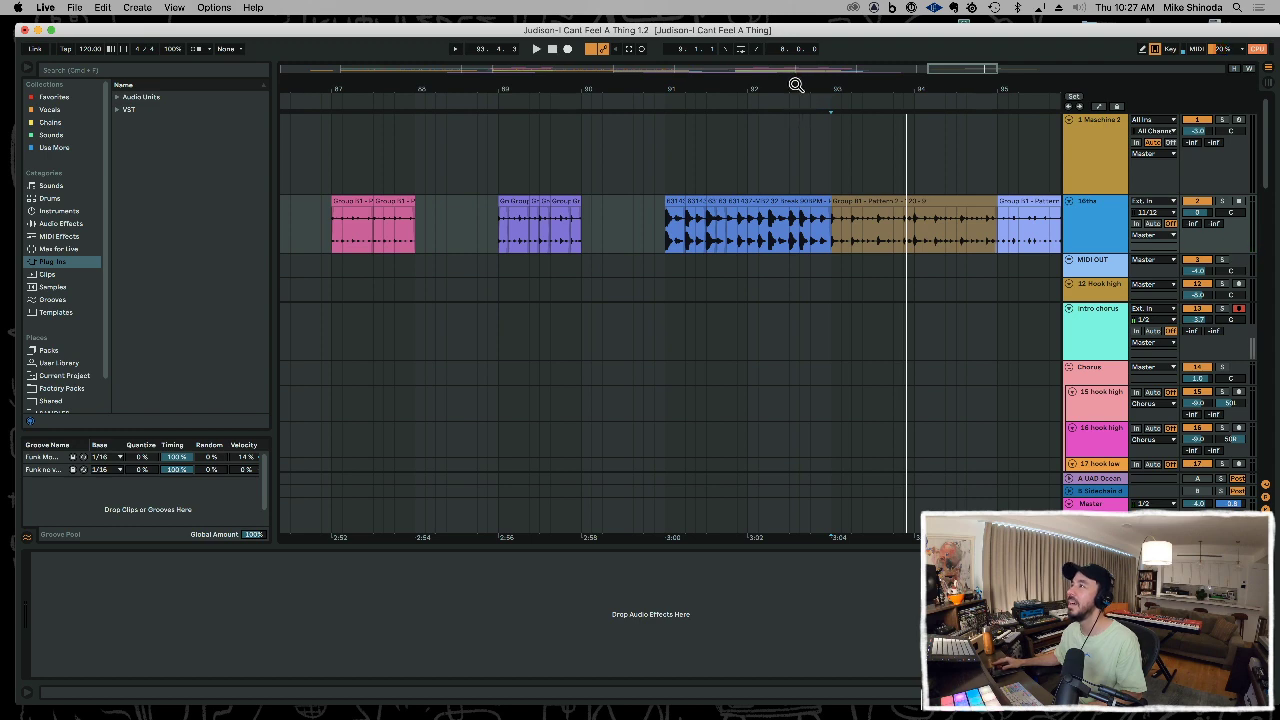
- Play the light-blue Group B1 clip at bar 95 and paste a copy of it at the end marker, bar 85
left_click_drag(796, 85, 812, 85)
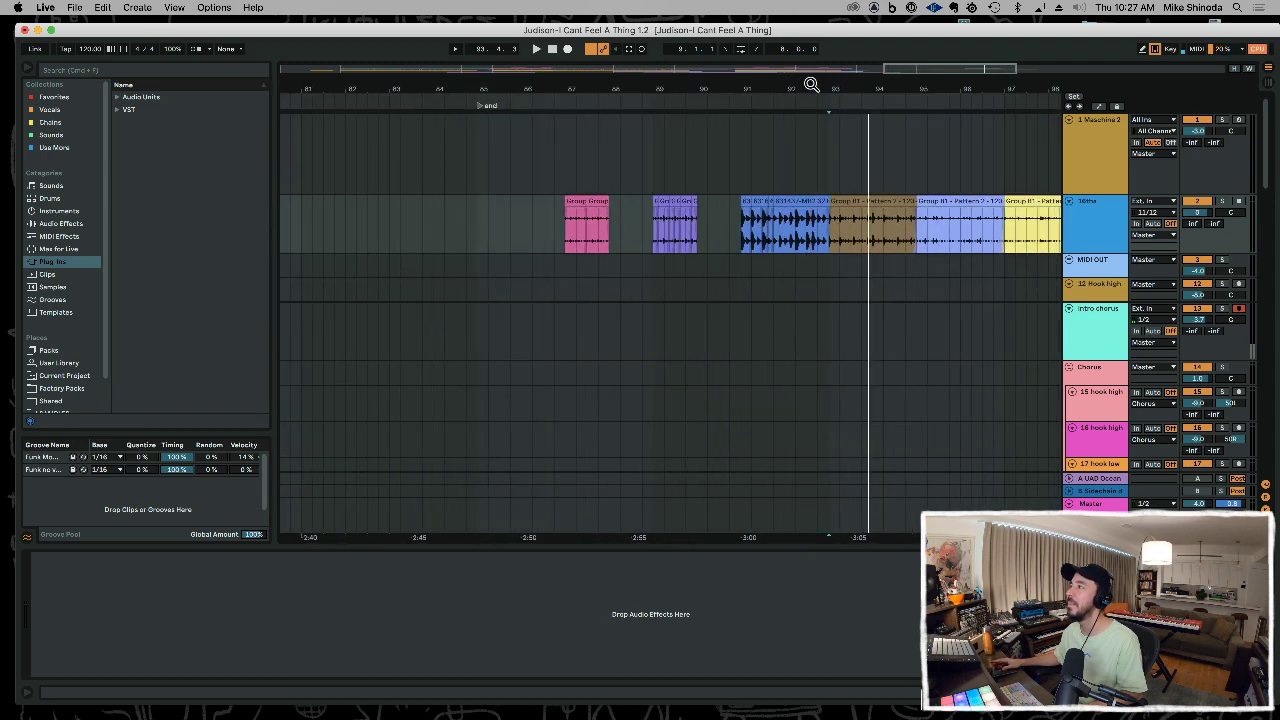
left_click(957, 202)
key("space")
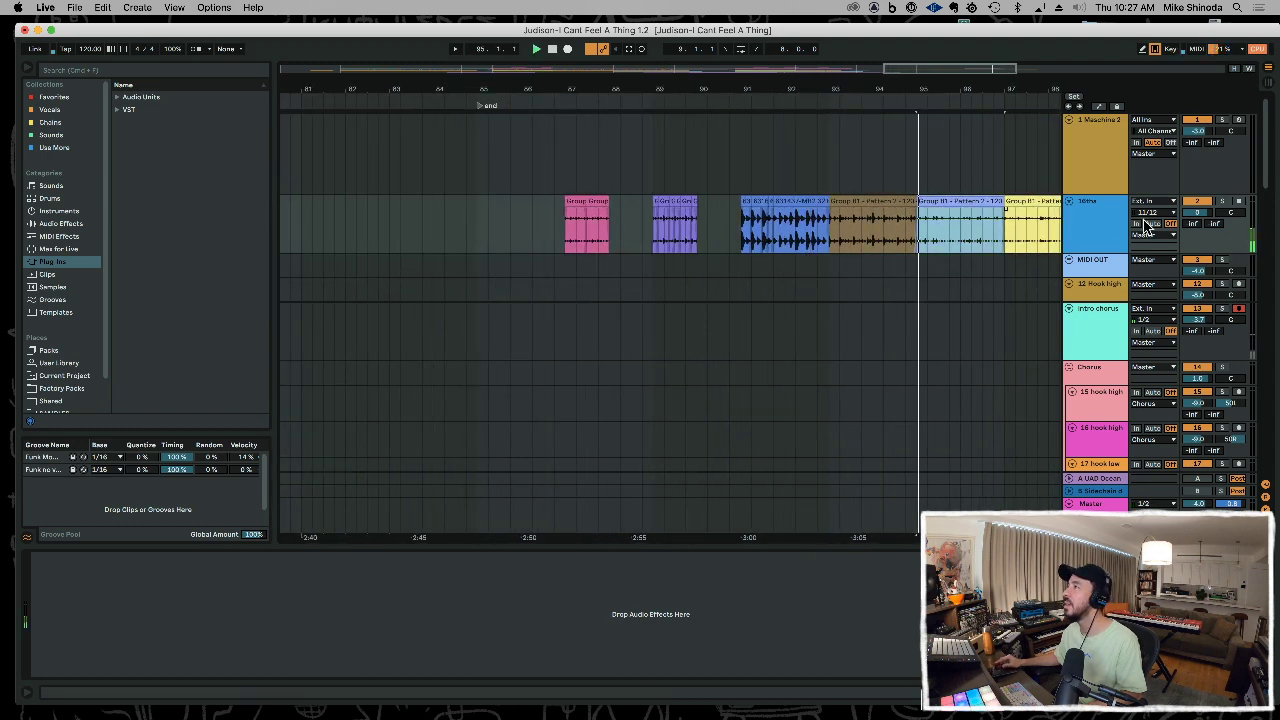
left_click(474, 228)
key("super+v")
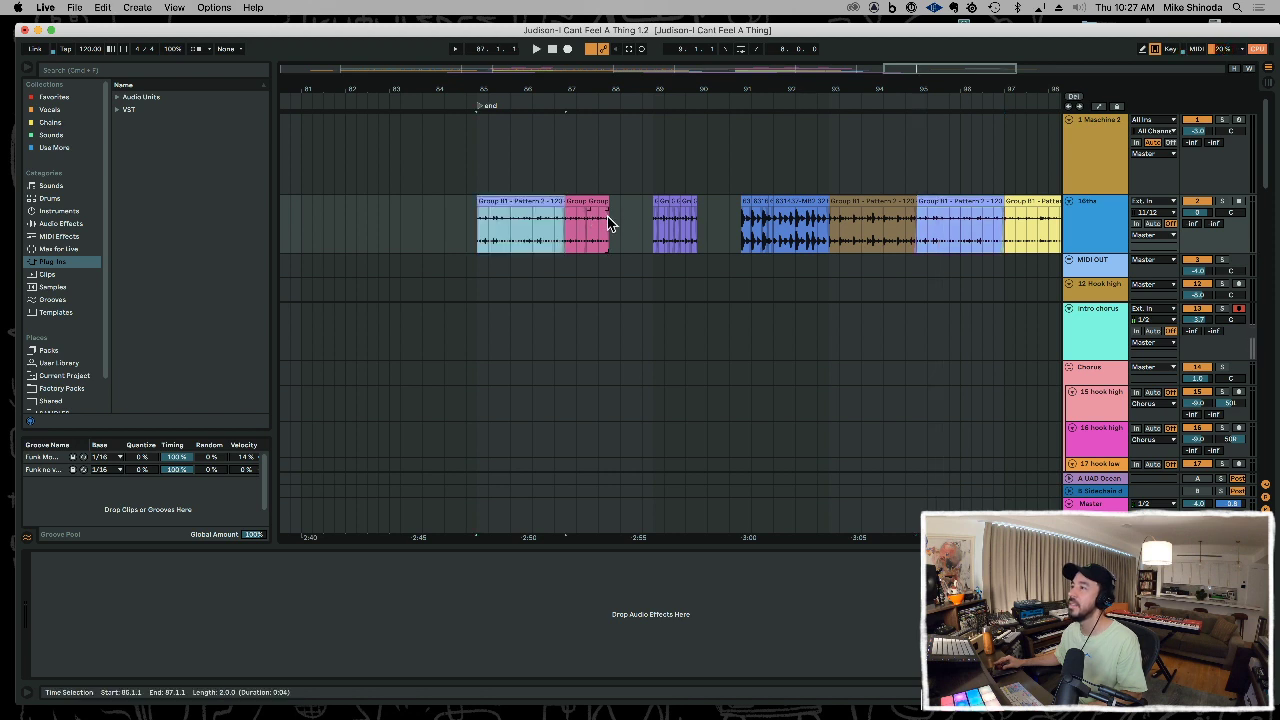
- Play the yellow Group B1 clip from bar 97
left_click(1011, 222)
key("space")
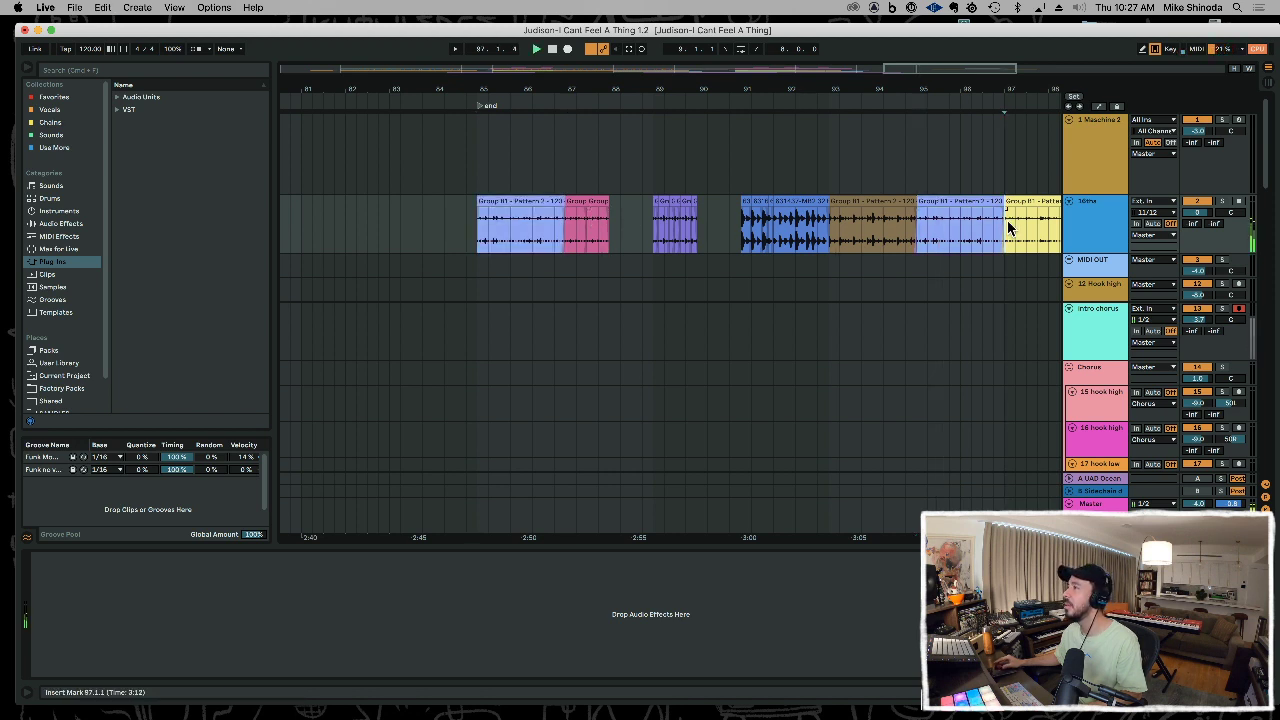
key("space")
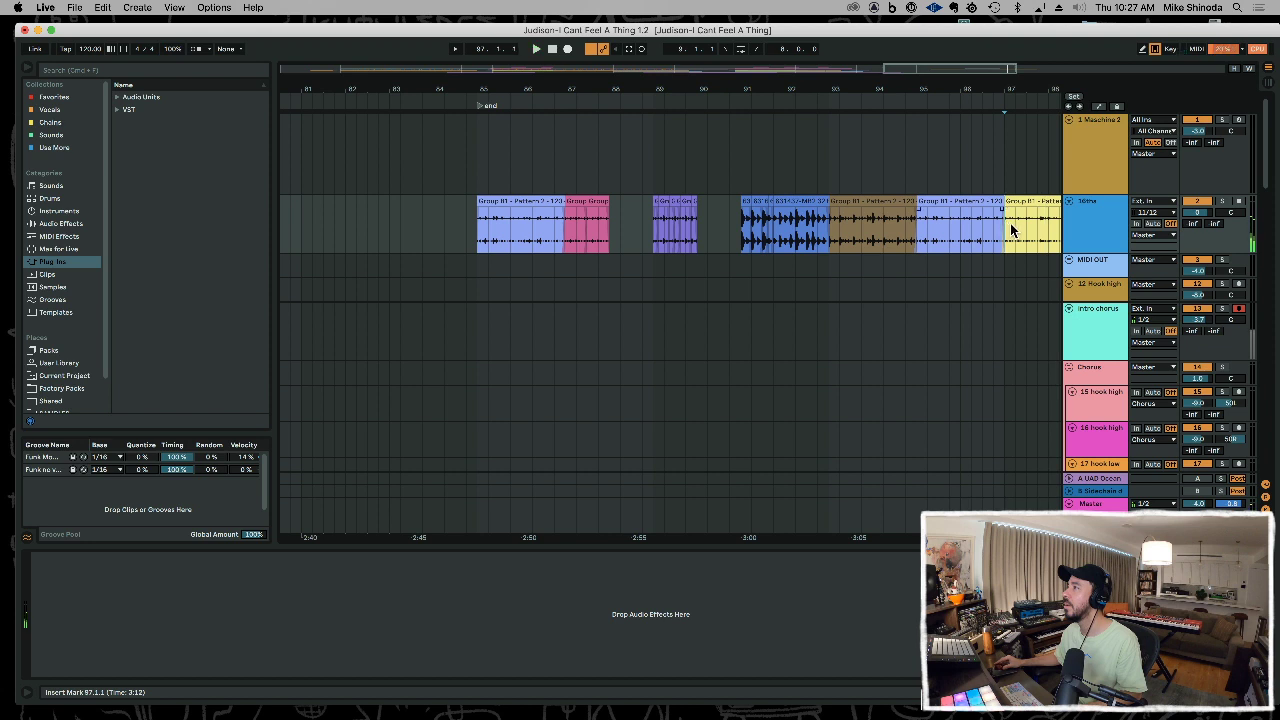
left_click(1009, 226)
- Copy the edited pattern clips spanning bars 85 to 90 and paste them on the same track at bar 9
left_click_drag(699, 228, 463, 224)
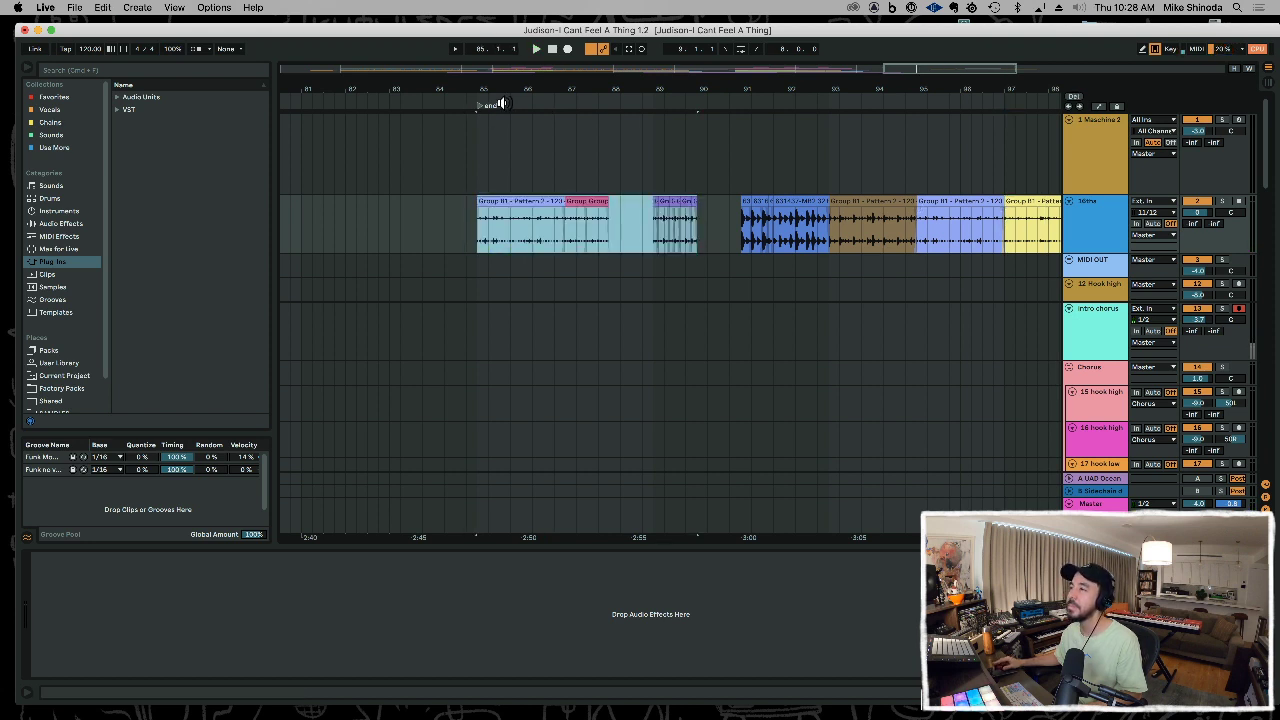
key("super+j")
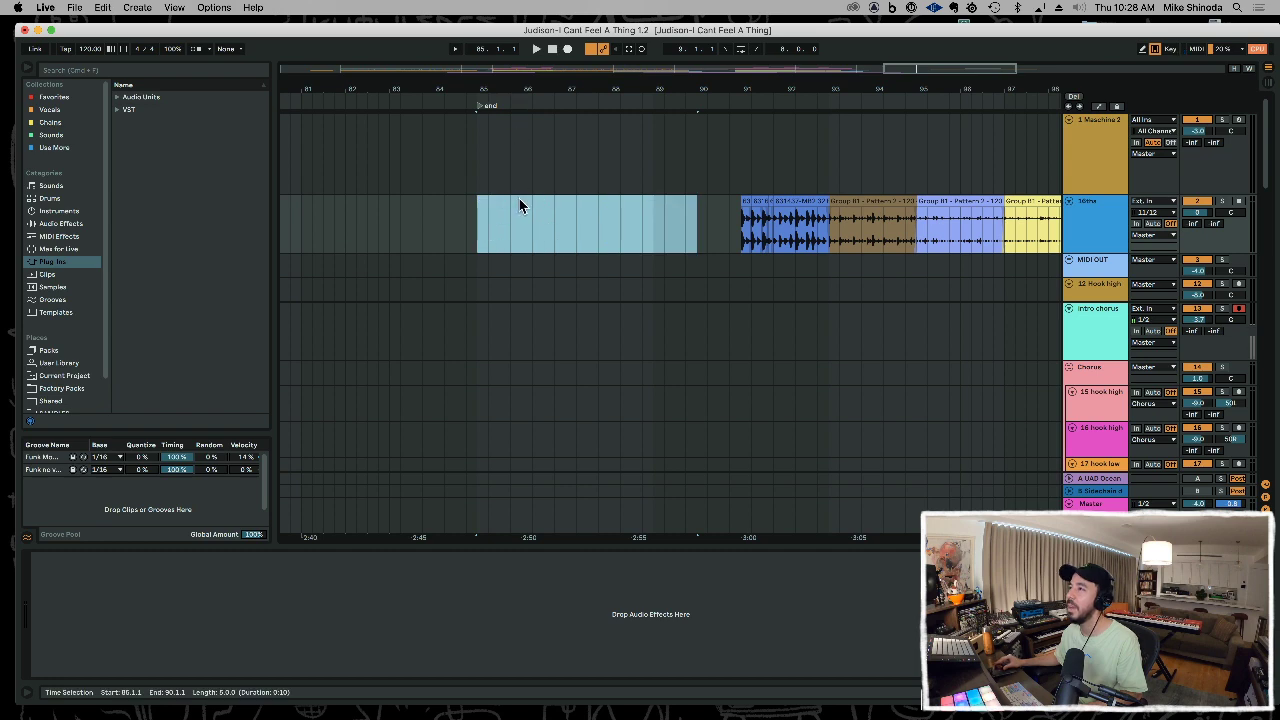
left_click_drag(519, 199, 563, 199)
left_click_drag(511, 90, 511, 25)
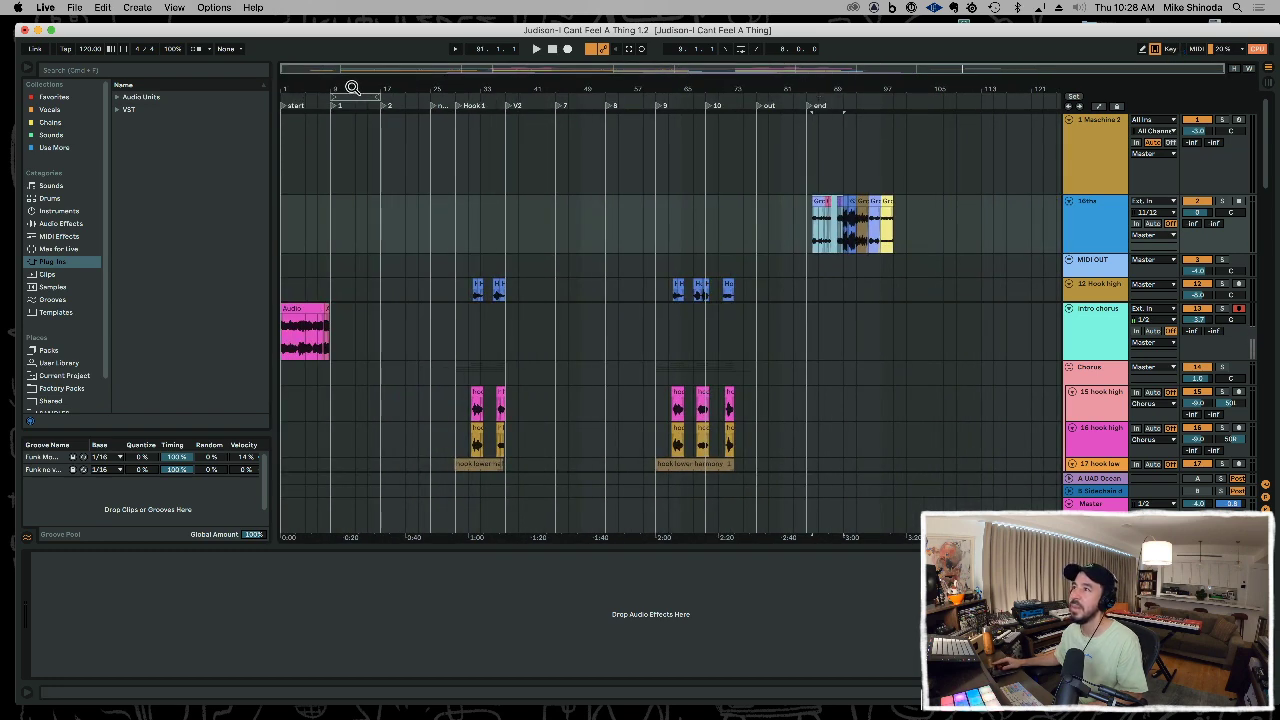
left_click_drag(352, 87, 394, 86)
left_click(313, 225)
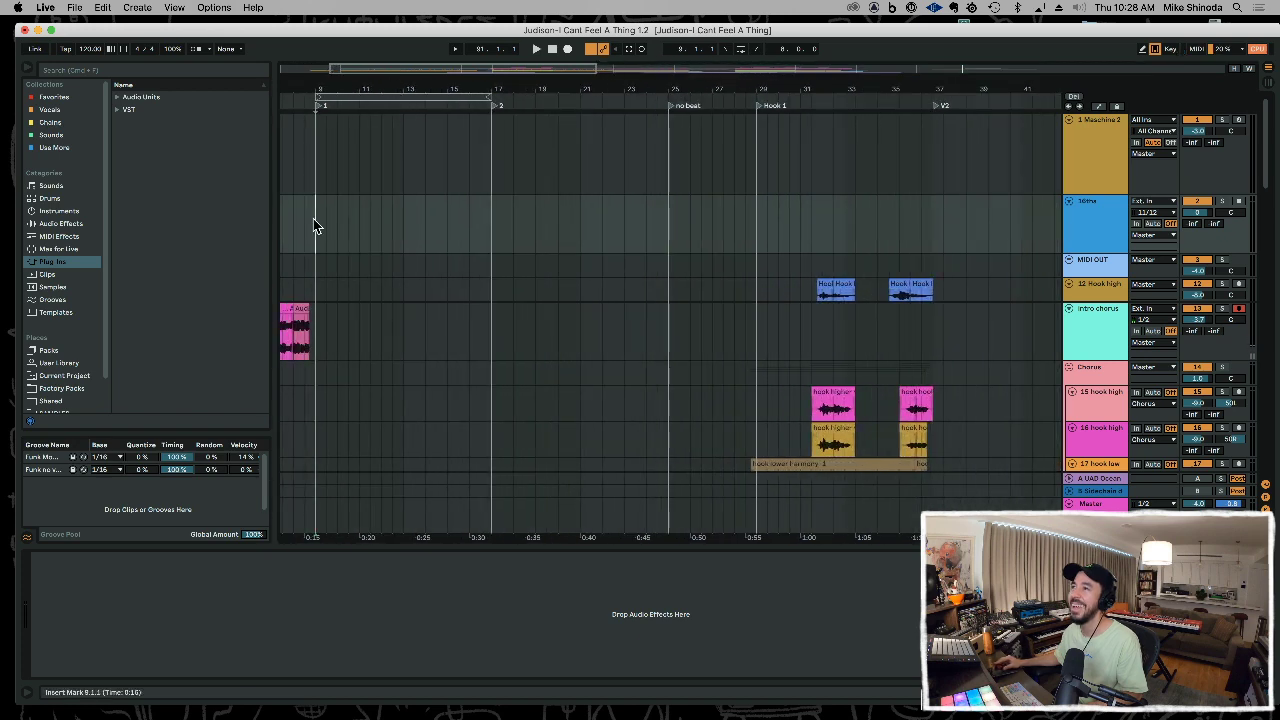
key("super+v")
- Duplicate the pasted pink clips from bar 11 into bar 12 and the purple clips from bar 13 into bar 14
left_click_drag(362, 234, 422, 227)
key("super+d")
key("super+d")
key("super+z")
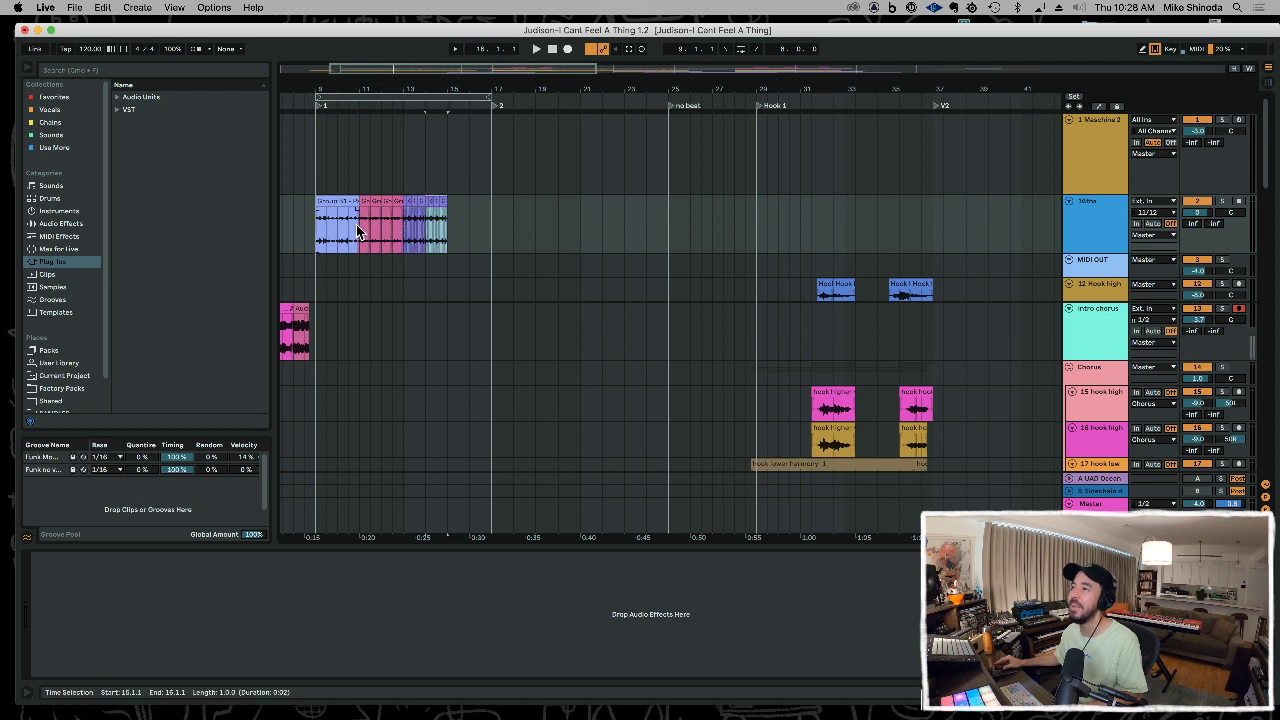
- Move the pink and purple pattern clips spanning bars 11 to 15 to the verse 2 locator at bar 17
left_click_drag(362, 232, 447, 234)
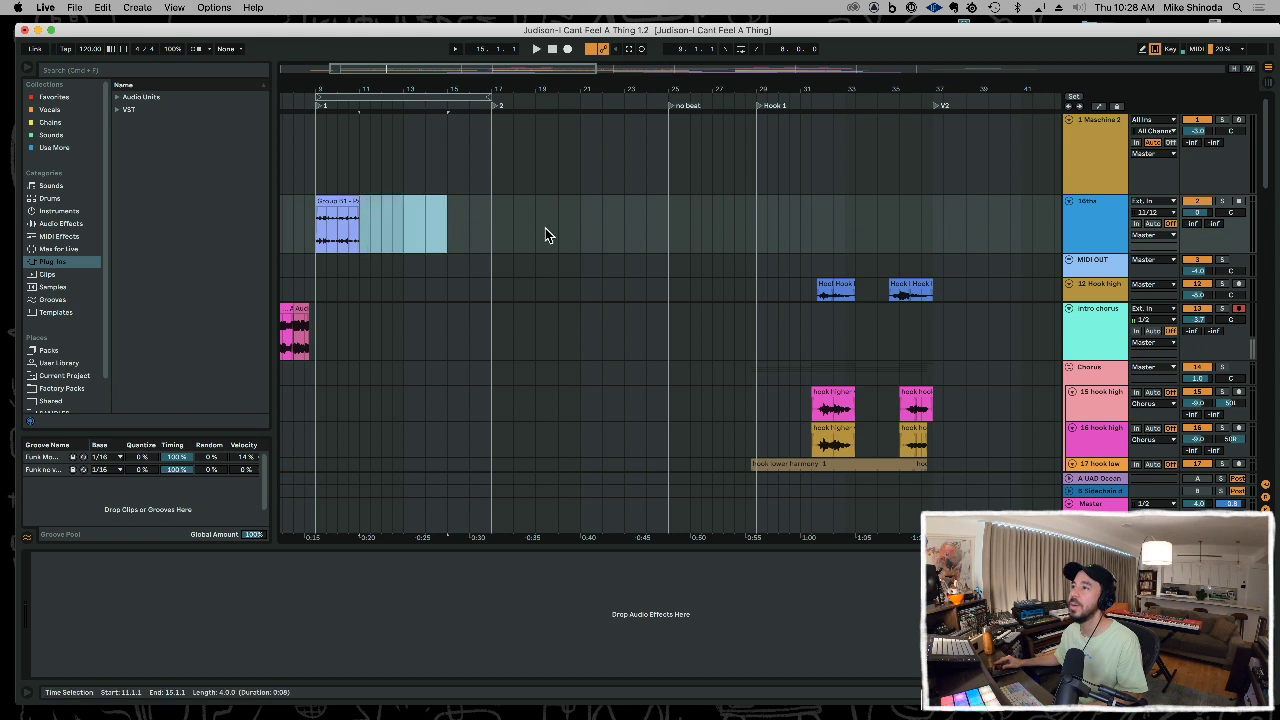
left_click(493, 231)
key("super+v")
- Move the purple clips from bar 19 to the no beat locator at bar 25 and repeat them up to bar 33
left_click_drag(537, 236, 563, 235)
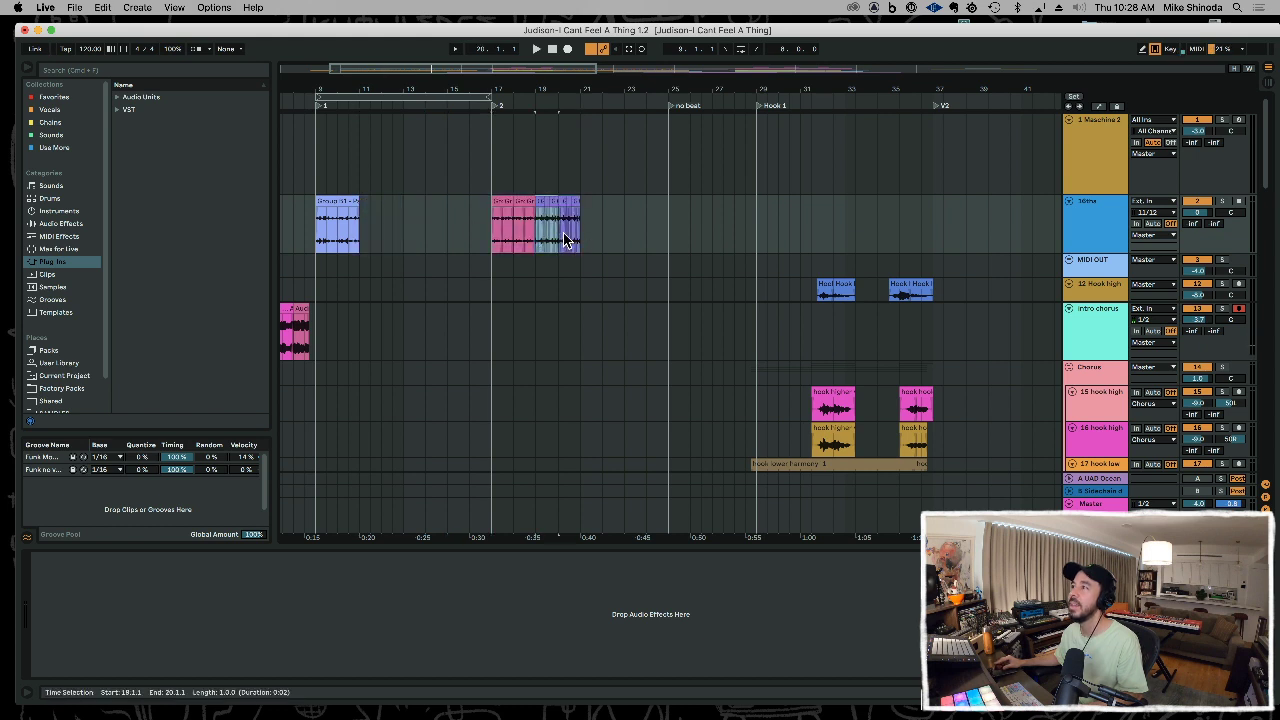
key("Delete")
left_click(579, 232)
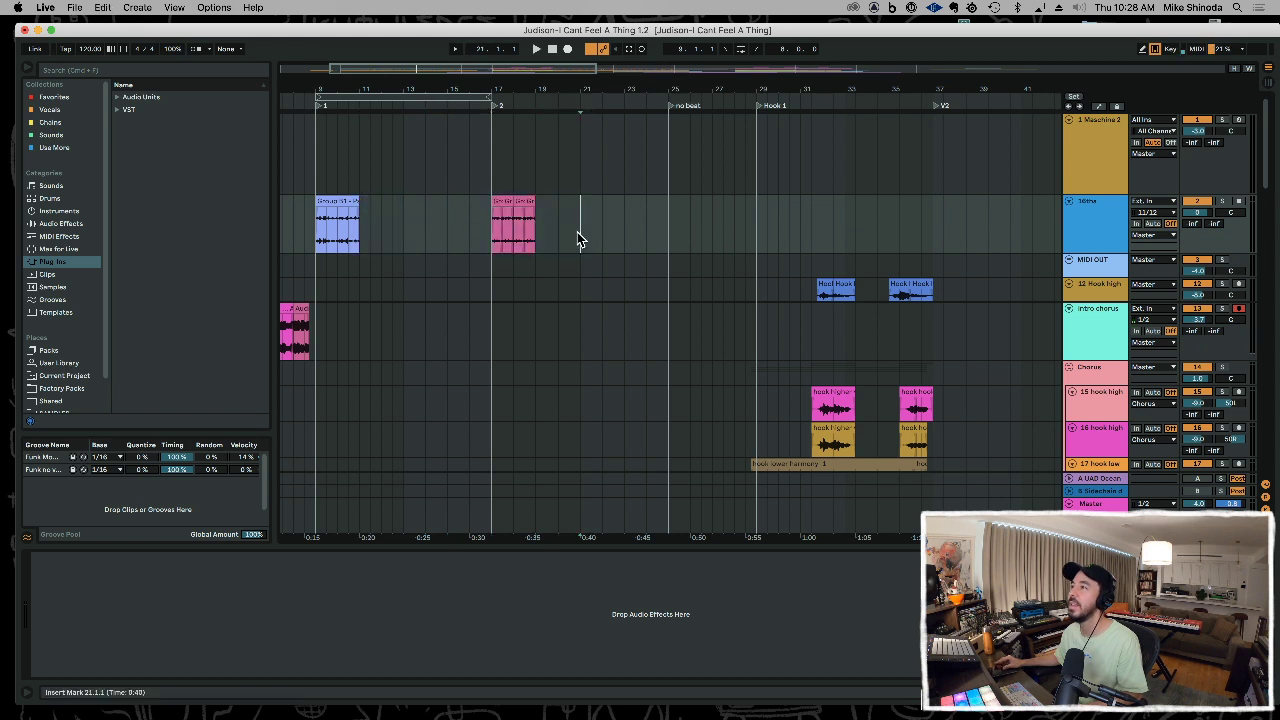
left_click(670, 235)
key("super+v")
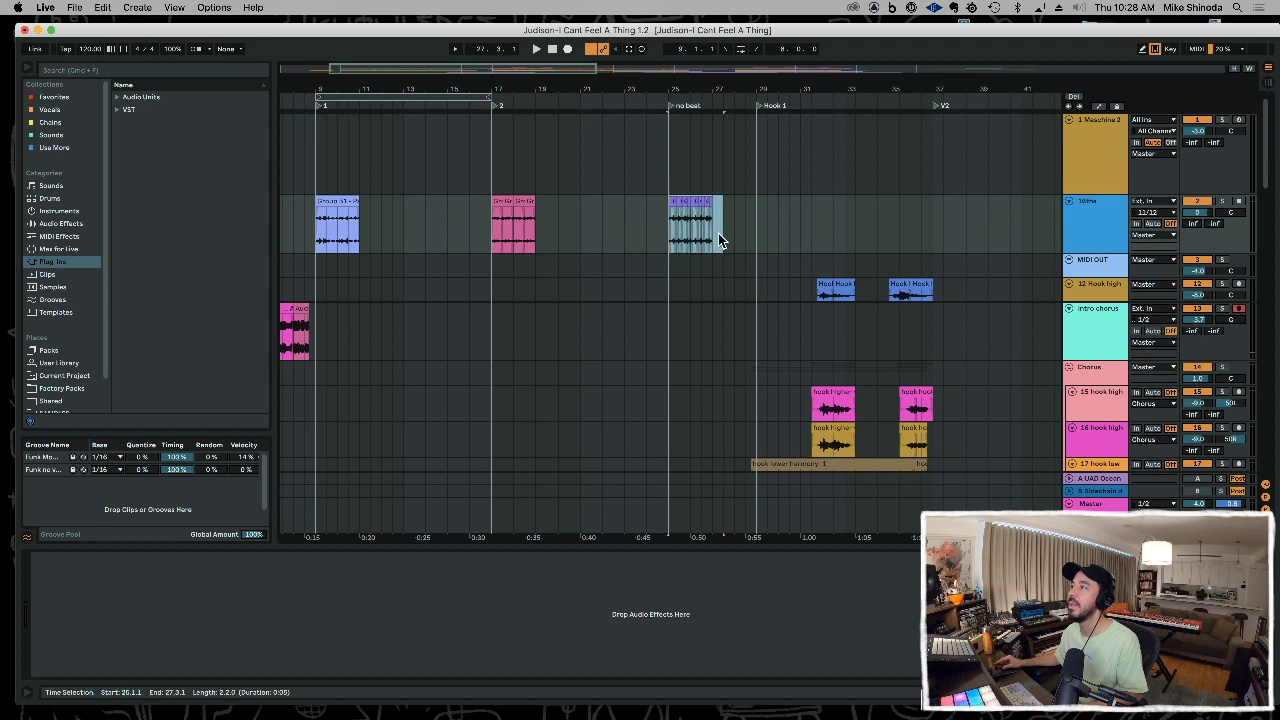
key("super+v")
key("super+v")
key("super+v")
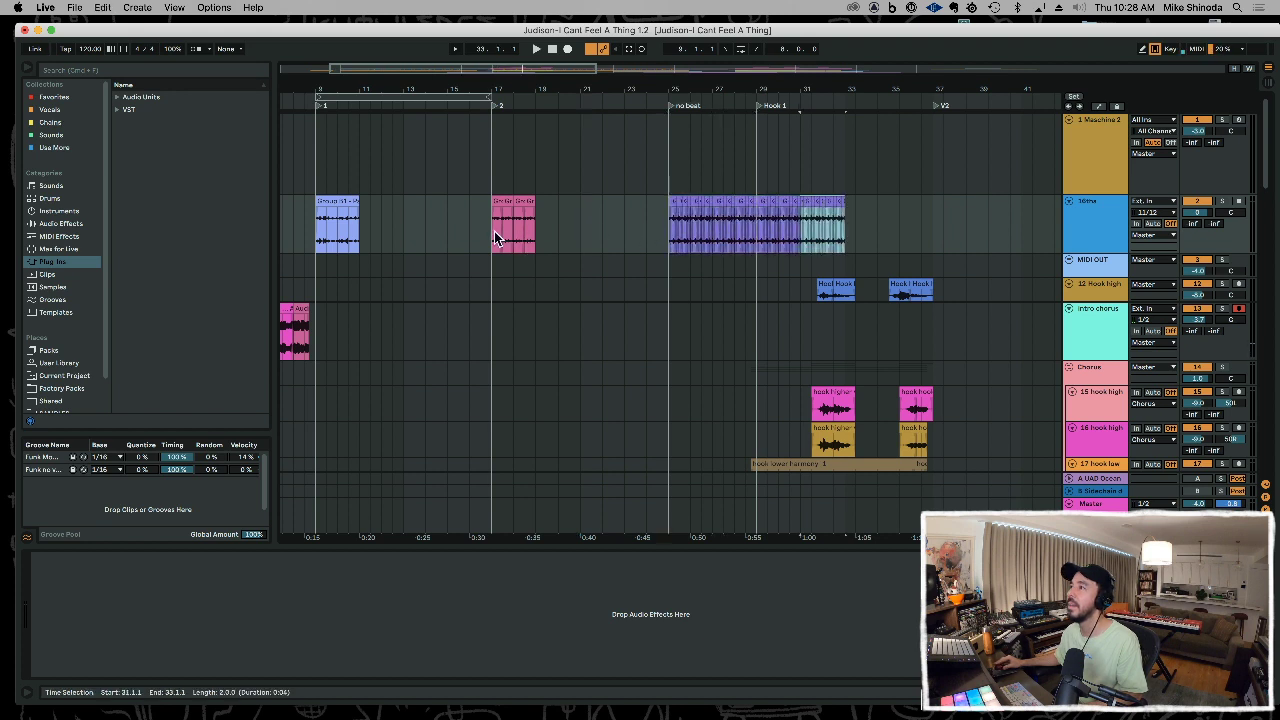
- Duplicate the two-bar pink clips at bar 17 until they fill the section up to bar 25
left_click(496, 237)
key("super+d")
key("super+d")
key("super+d")
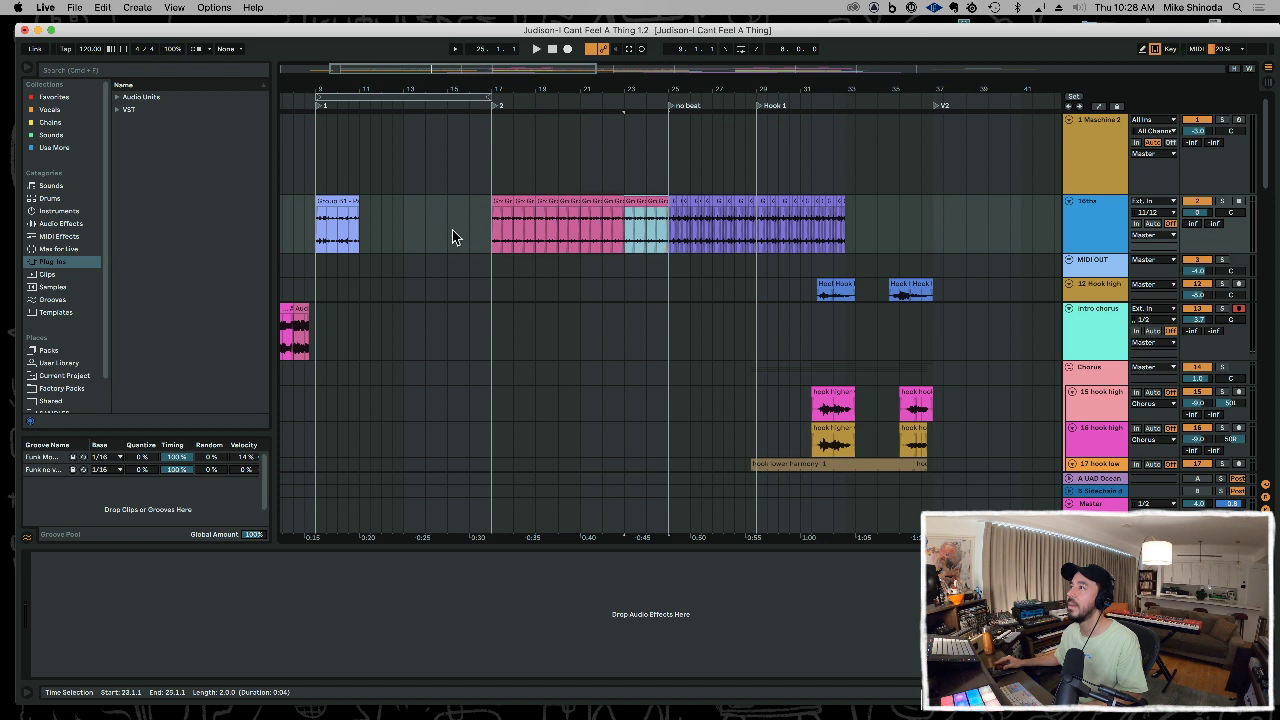
- Duplicate the two-bar light-blue clips at bar 9 until they fill the first verse up to bar 17
left_click_drag(367, 237, 321, 233)
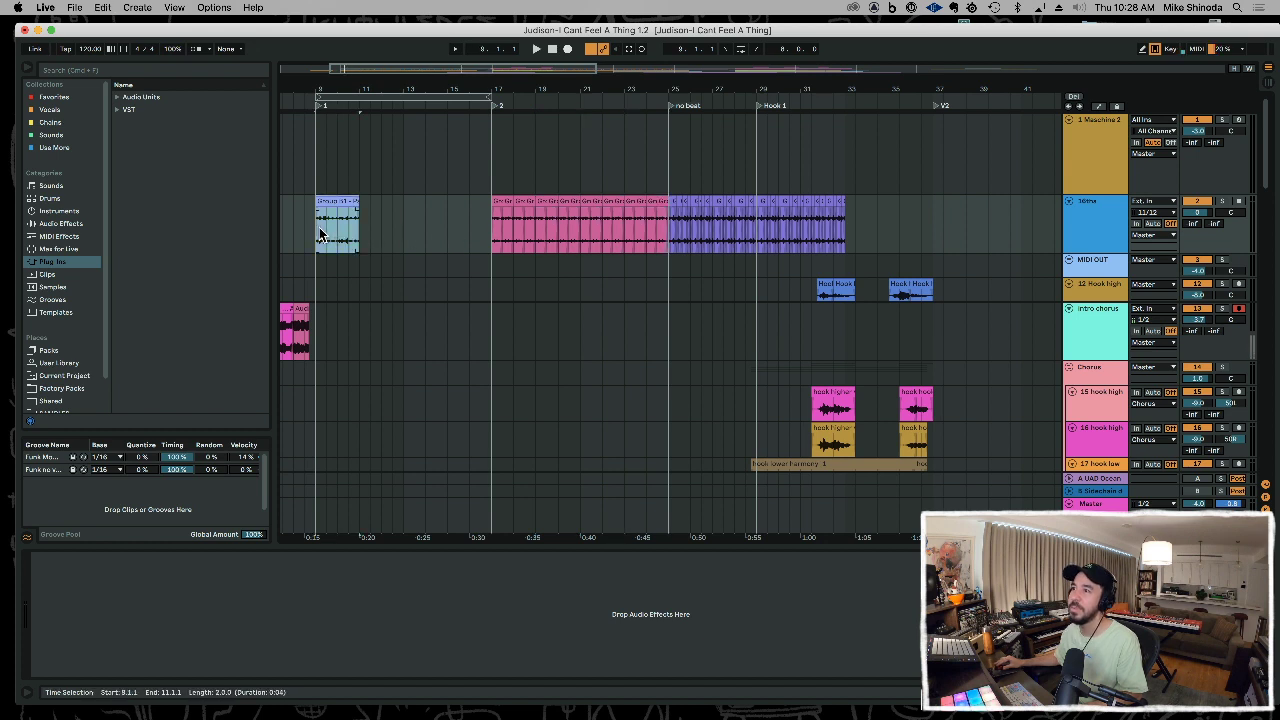
key("super+d")
key("super+d")
key("super+d")
left_click(320, 236)
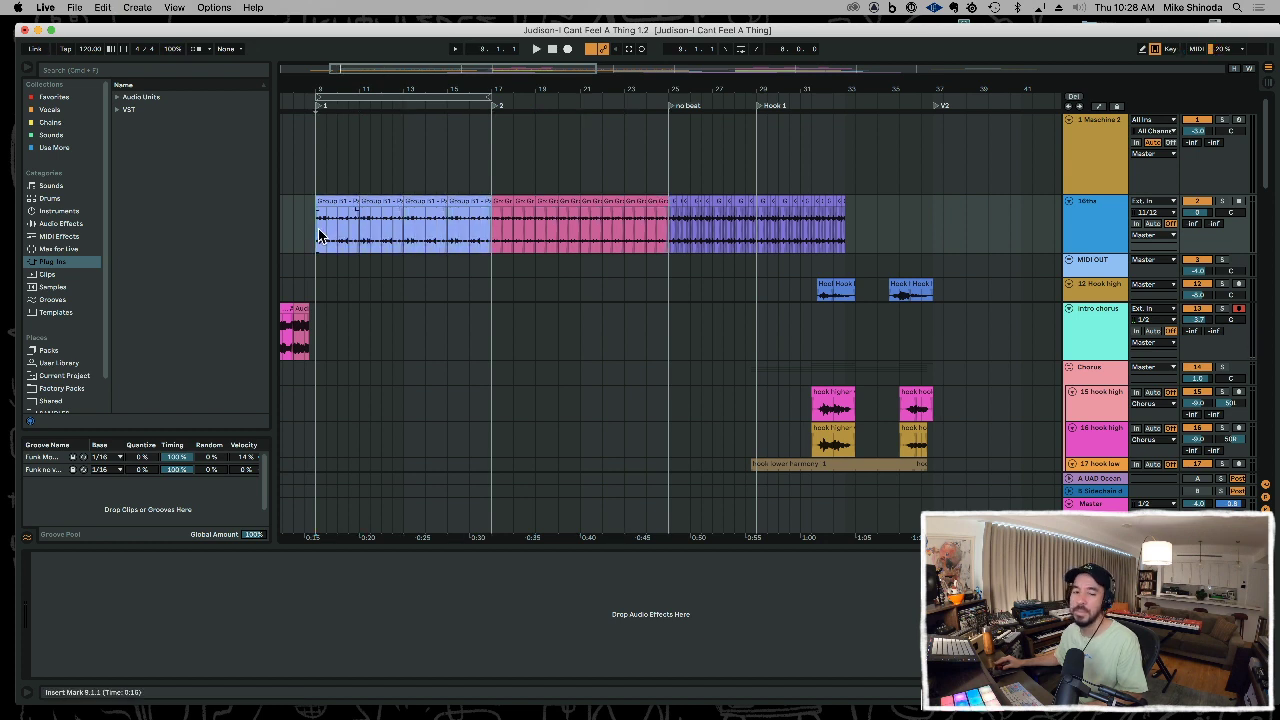
- Play the arrangement from before the first verse with looping on for bars 9 to 17, and select the percussion track
left_click_drag(357, 95, 393, 130)
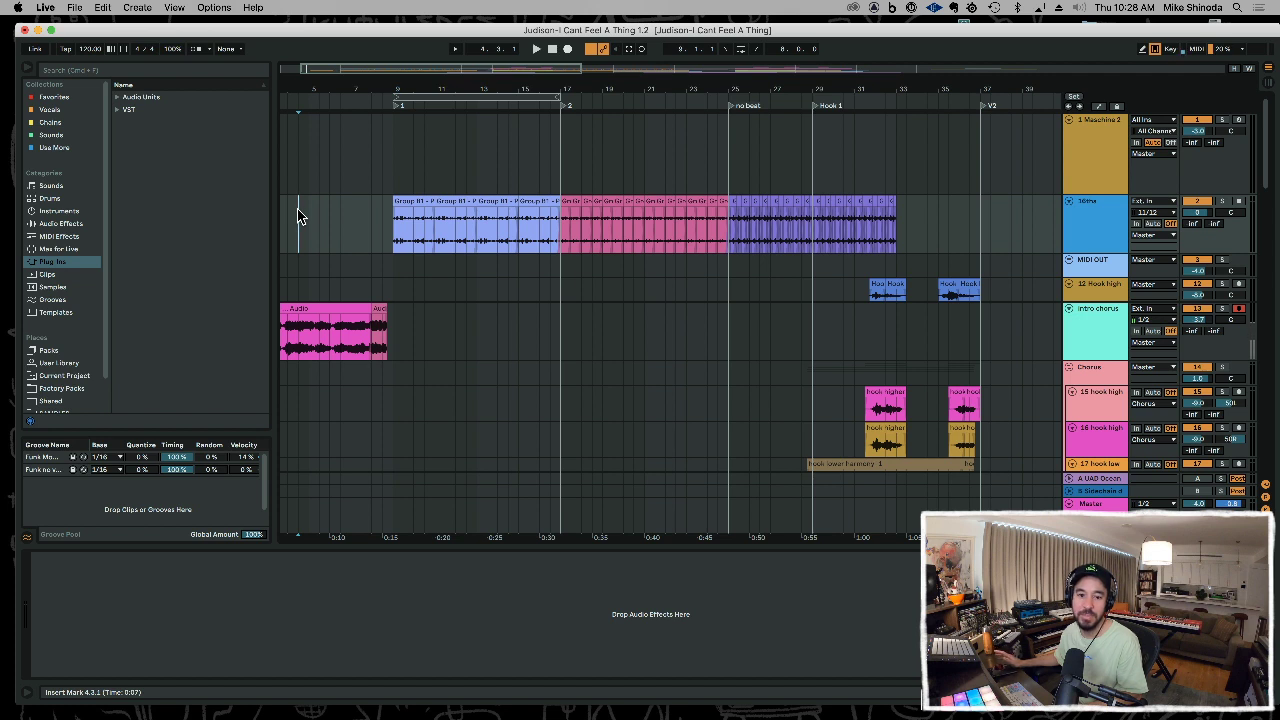
key("space")
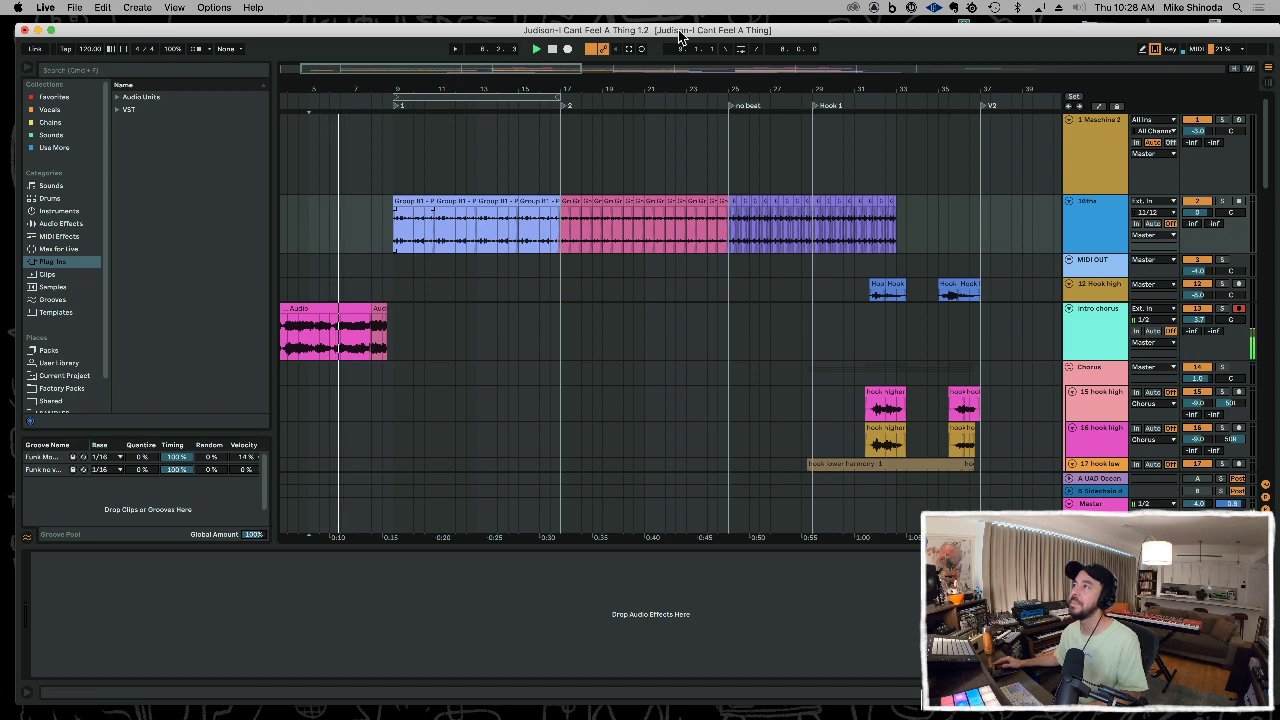
left_click(740, 48)
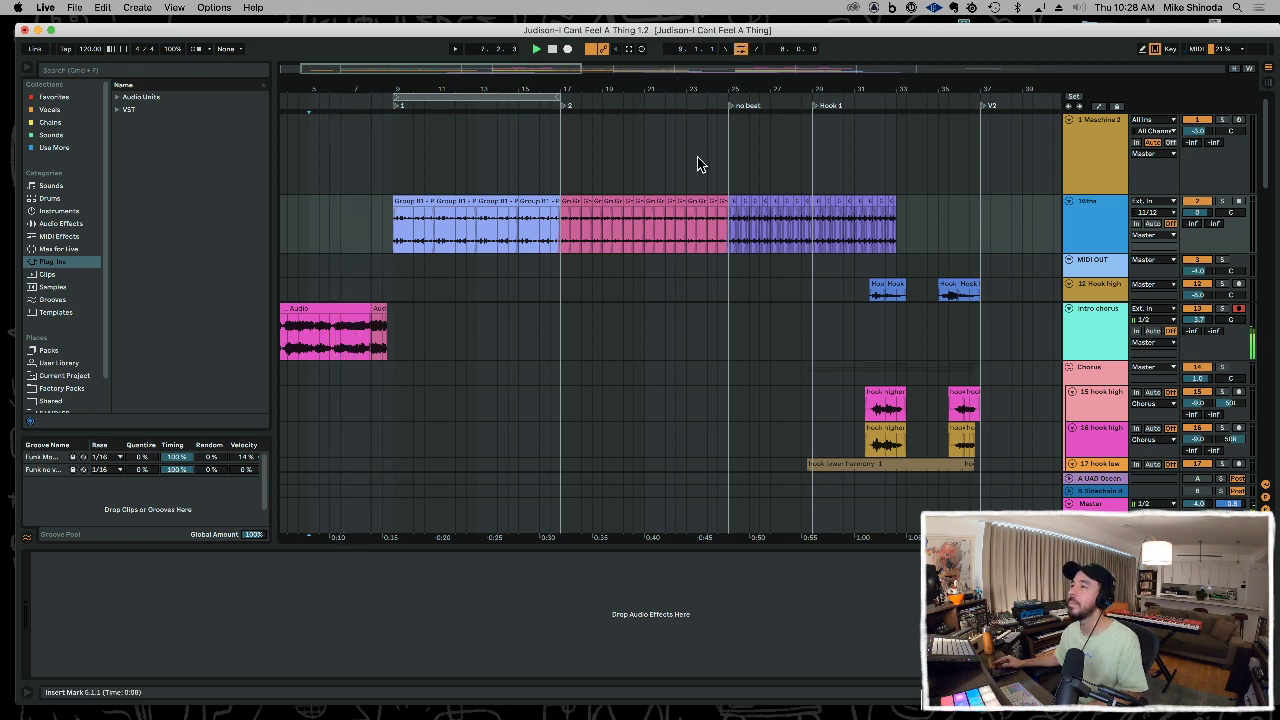
left_click(1087, 228)
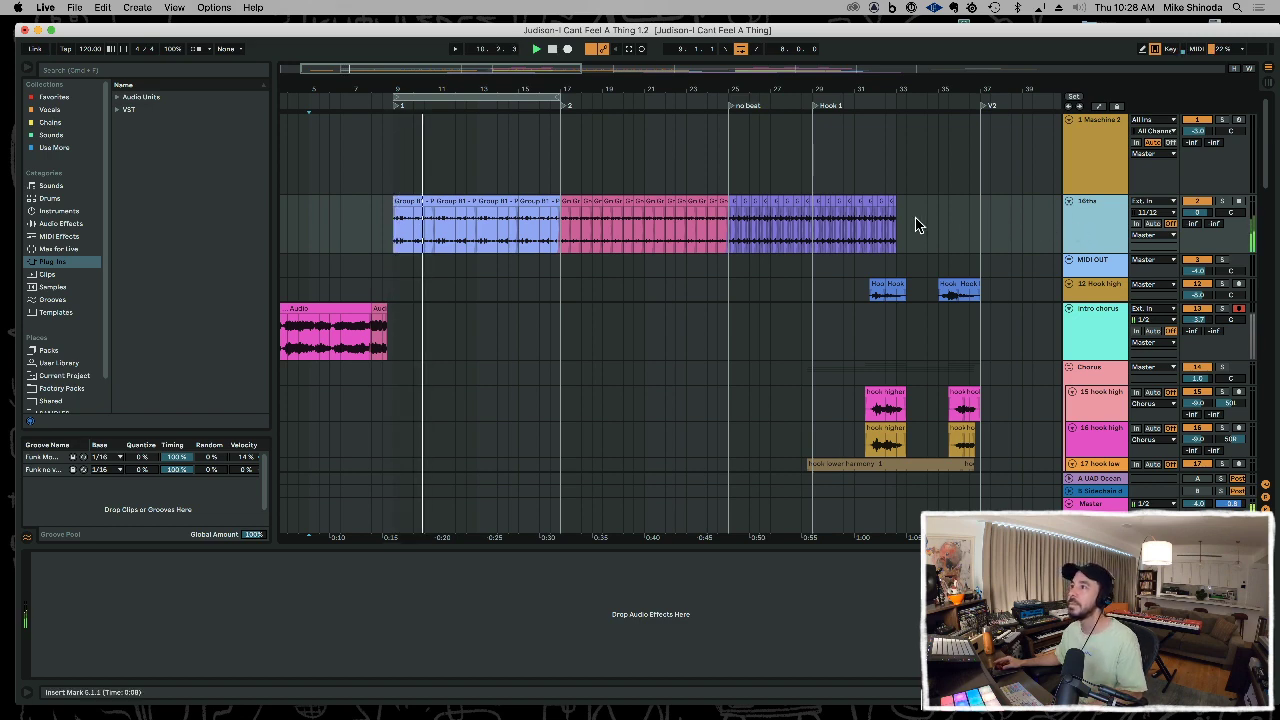
- Copy a half-bar slice of the light-blue pattern near bar 12 to bar 13 and repeat it up to bar 17
left_click_drag(412, 91, 475, 172)
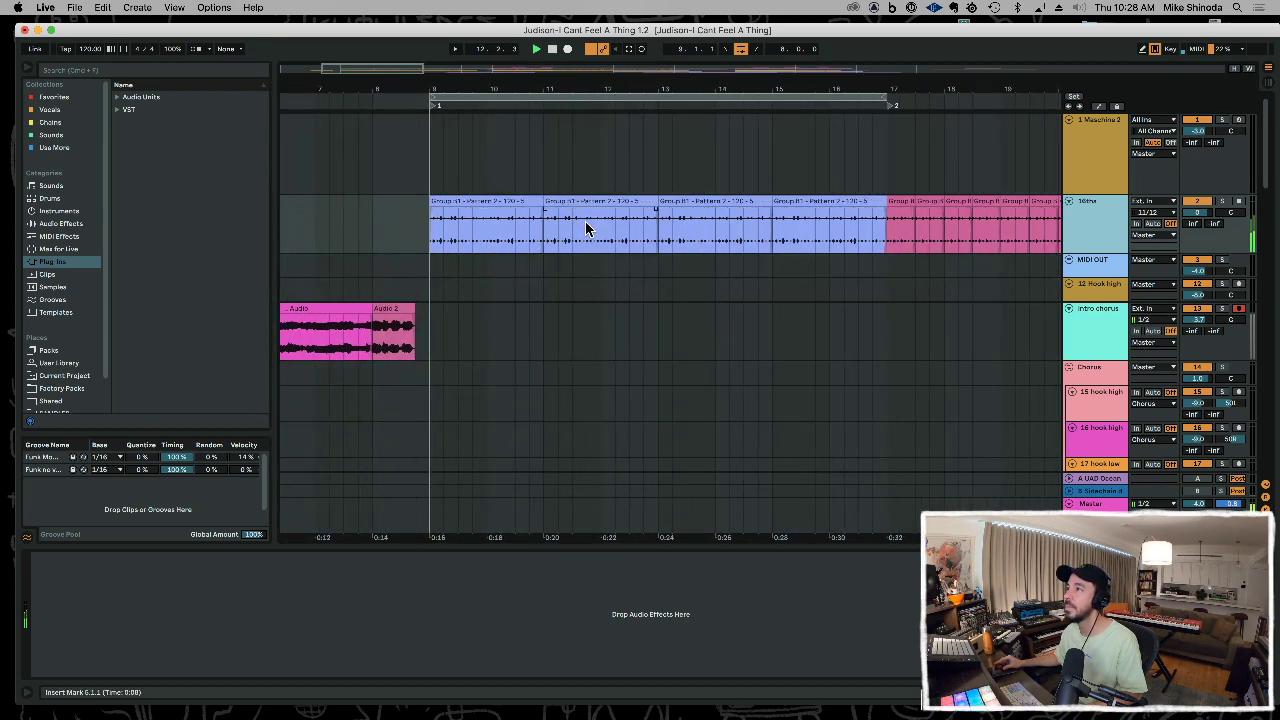
left_click_drag(586, 223, 614, 226)
key("super+c")
left_click(659, 228)
key("super+v")
key("super+d")
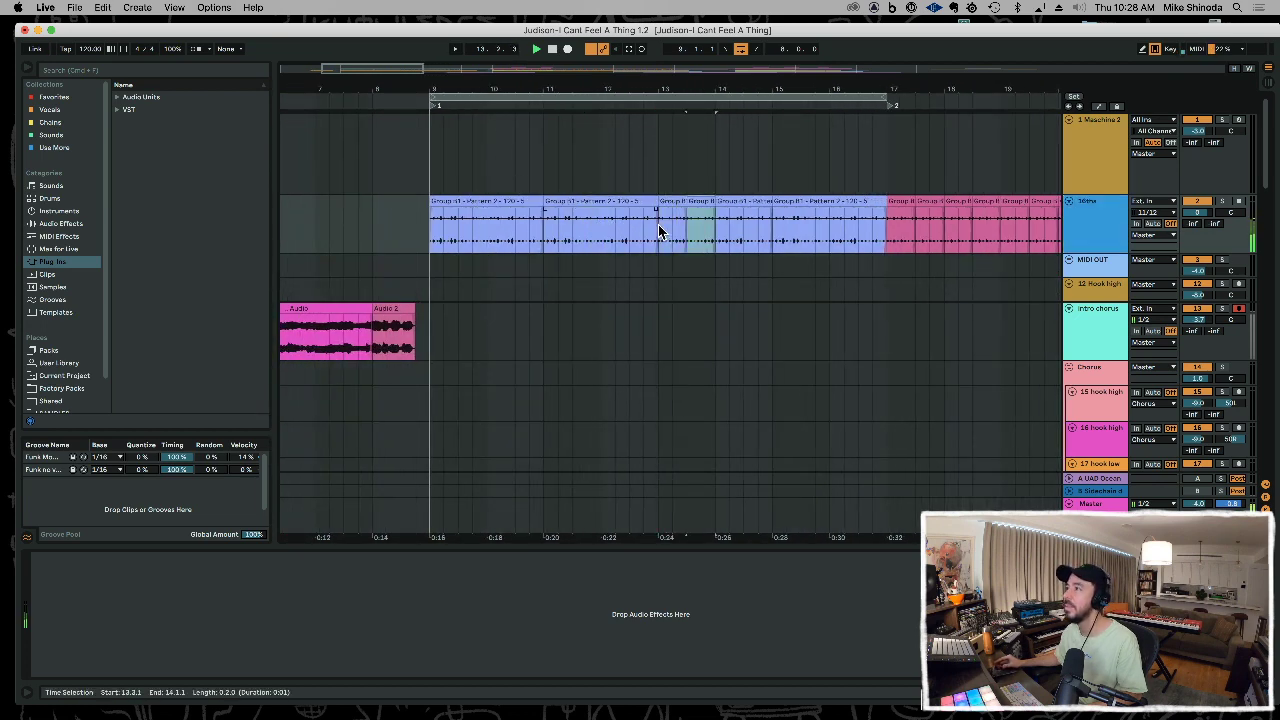
key("super+d")
key("super+d")
left_click(659, 232, "shift")
key("super+d")
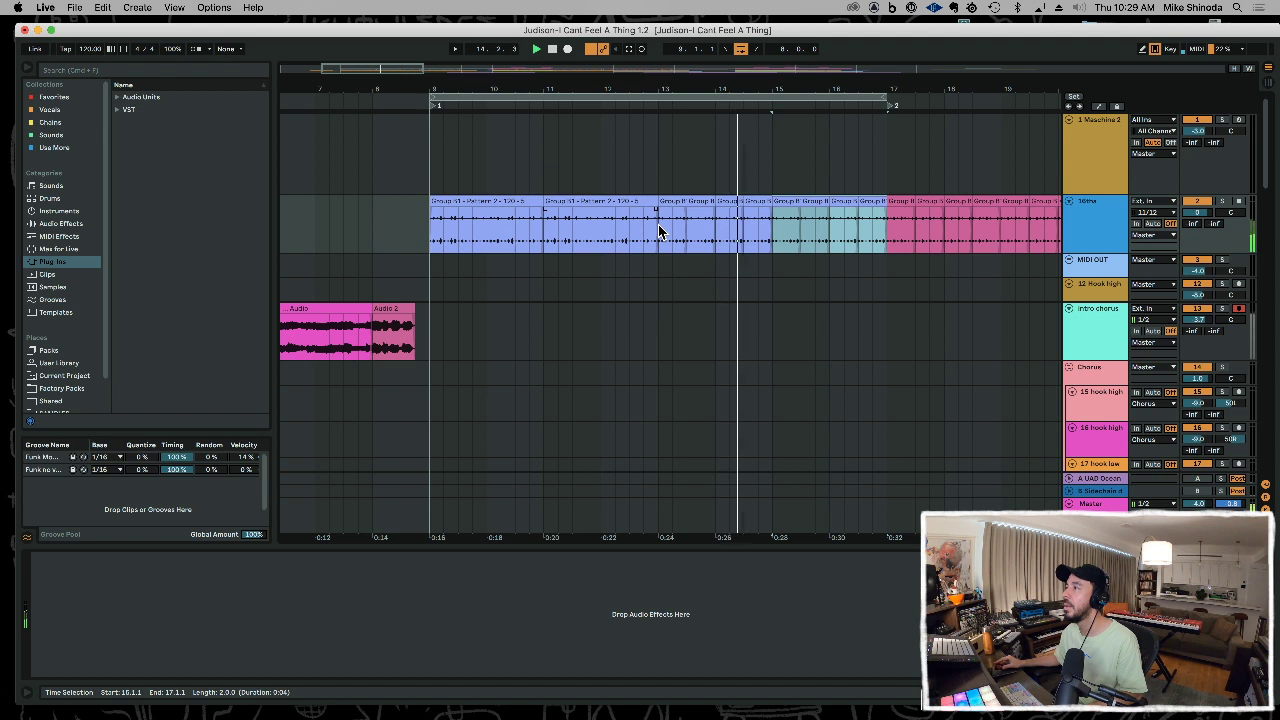
- Copy the light-blue slices spanning bars 13 to 17 and paste them over the pattern at bar 9
left_click(659, 229, "shift")
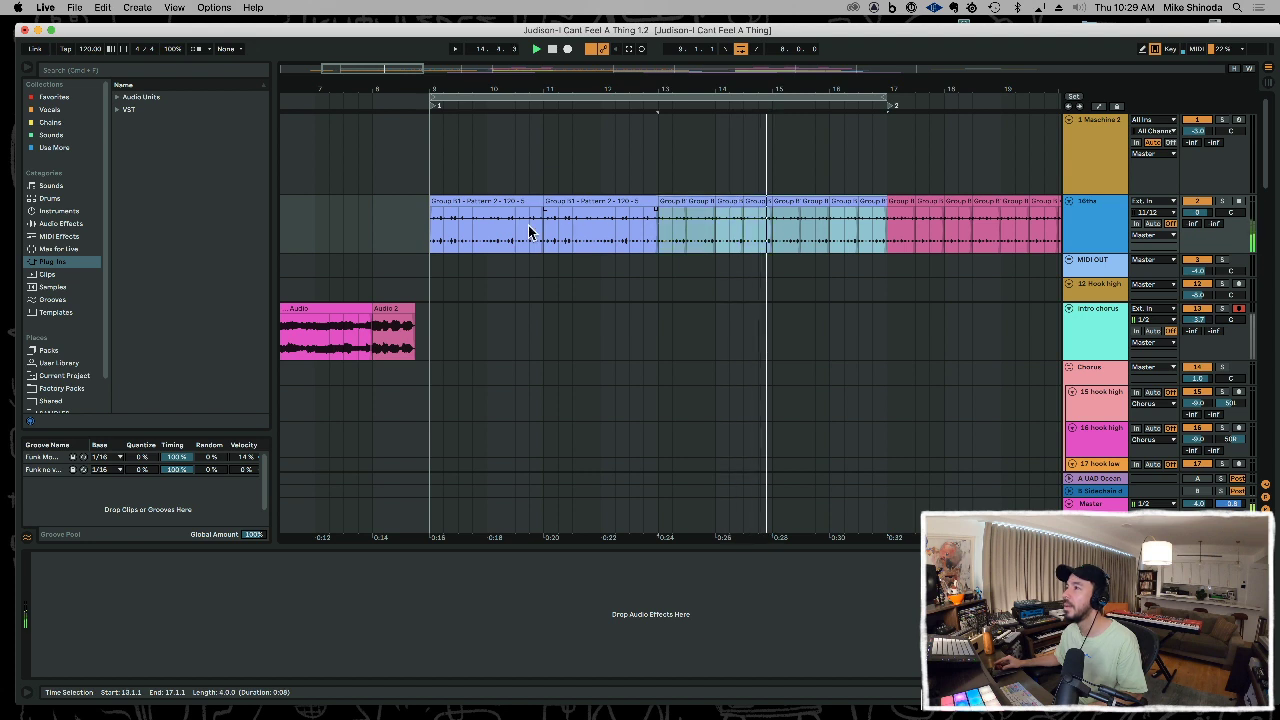
left_click(430, 226)
key("super+v")
- Repeat a one-beat slice of the light-blue pattern from bar 9 through bar 11 beat 2
left_click_drag(431, 227, 453, 235)
key("super+d")
key("super+d")
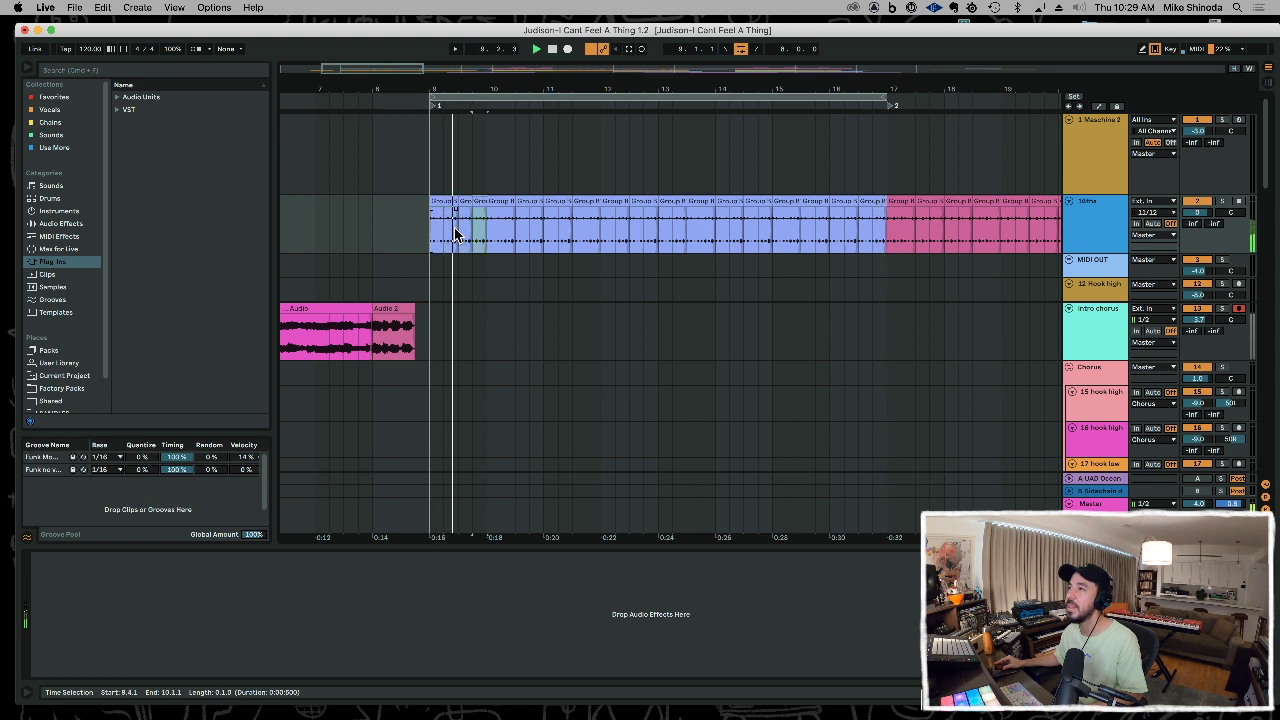
key("super+d")
key("super+d")
key("super+d")
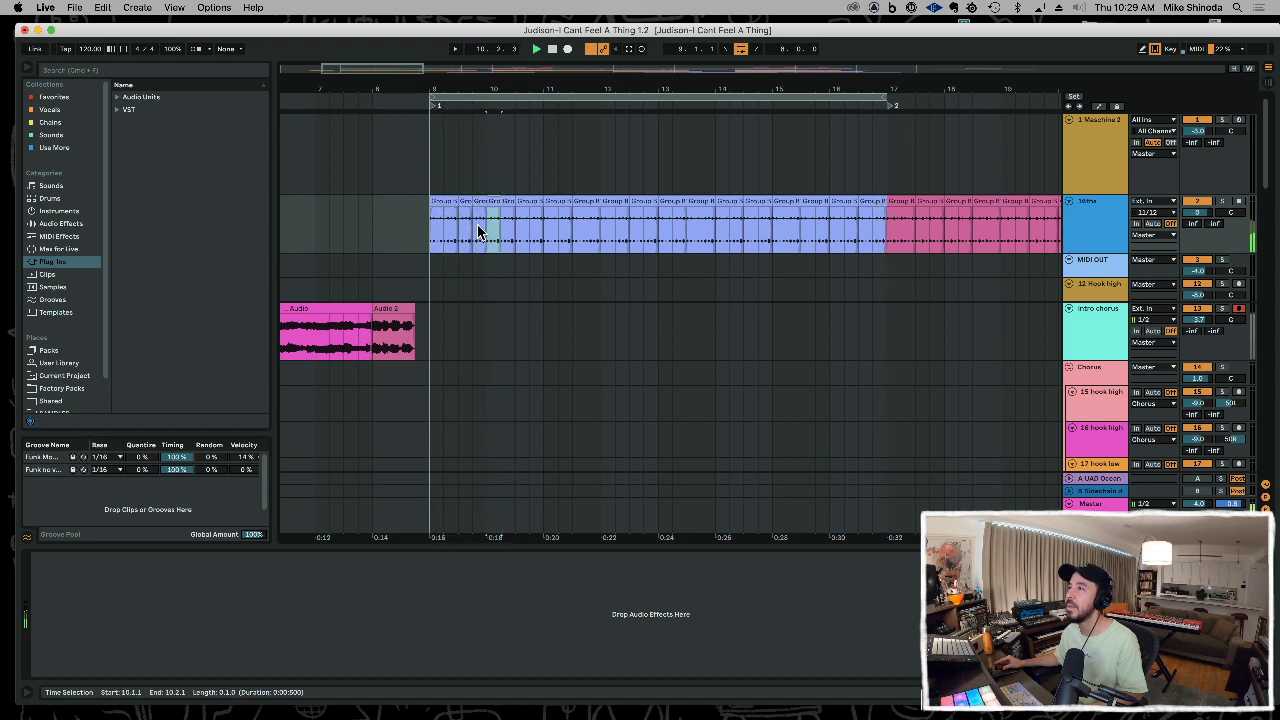
key("super+d")
key("super+d")
key("super+d")
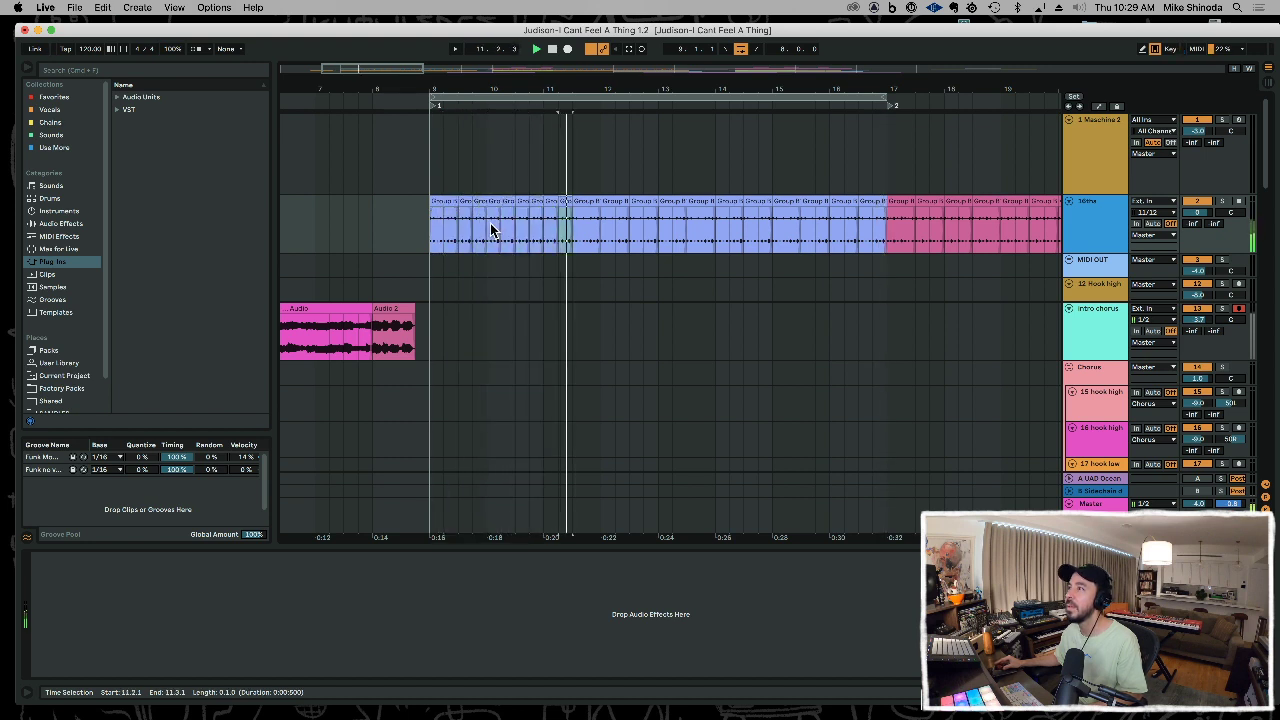
- Copy the one-bar light-blue pattern at bar 10 to bar 9 and duplicate it up to bar 17
left_click_drag(488, 230, 548, 230)
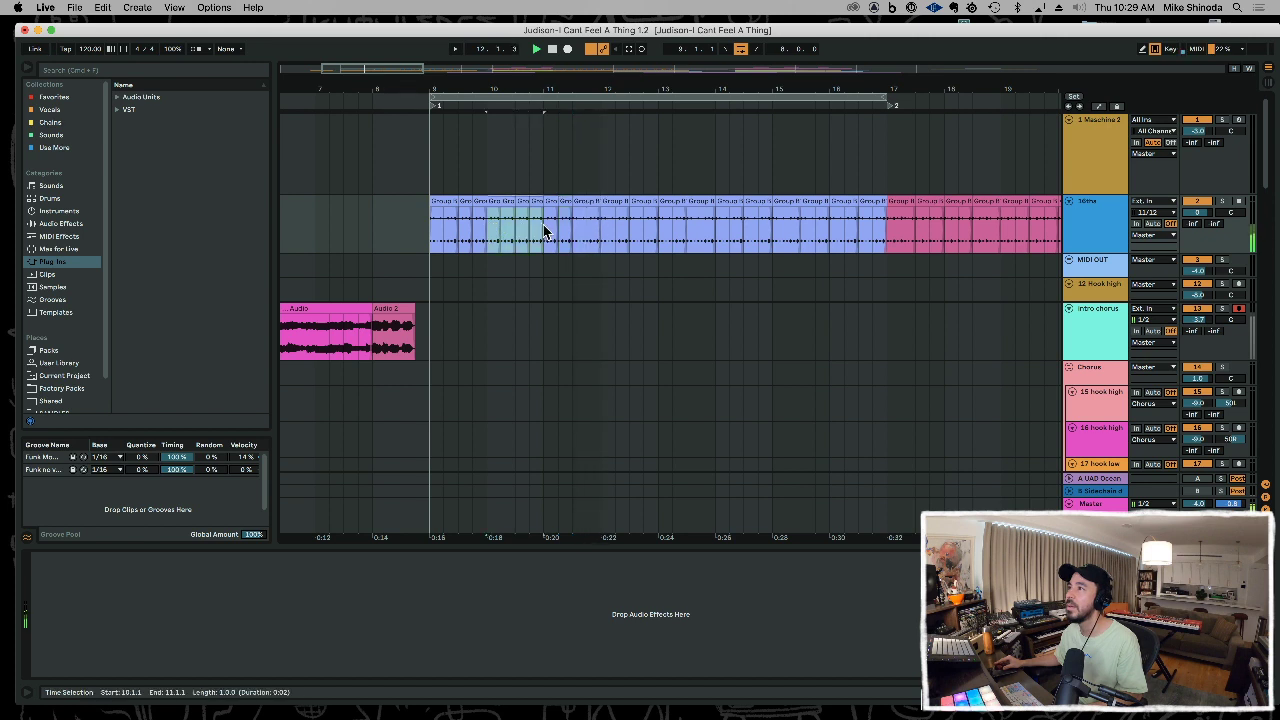
left_click(427, 233)
key("super+d")
key("super+d")
key("super+d")
key("super+d")
key("super+d")
key("super+d")
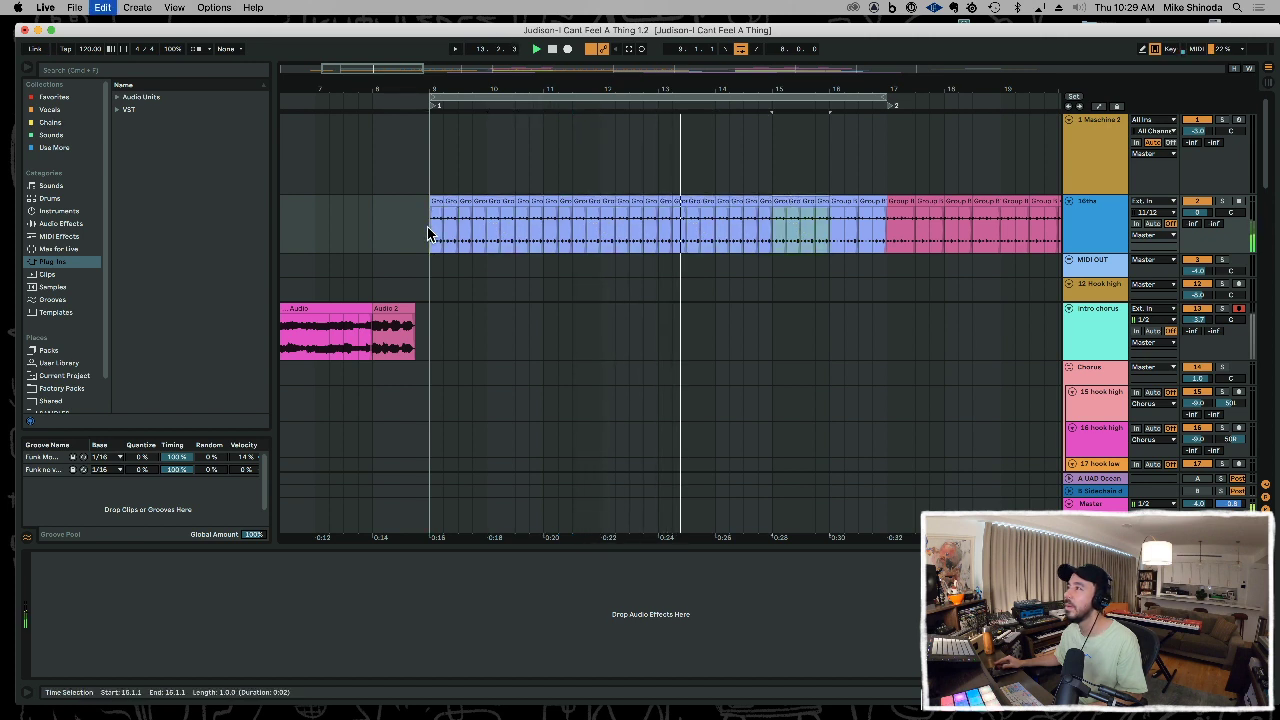
key("super+d")
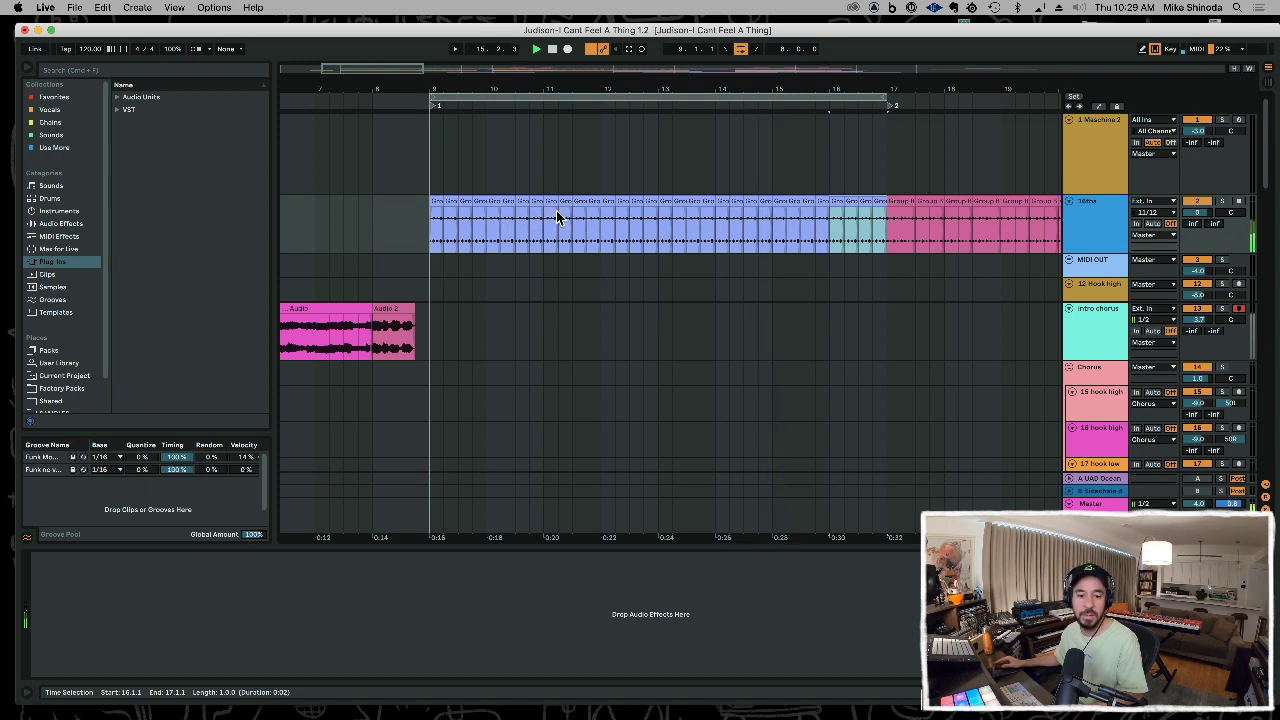
- Move the light-blue clips spanning bars 9 to 17 to bar 34 on the same track
left_click_drag(701, 77, 491, 86)
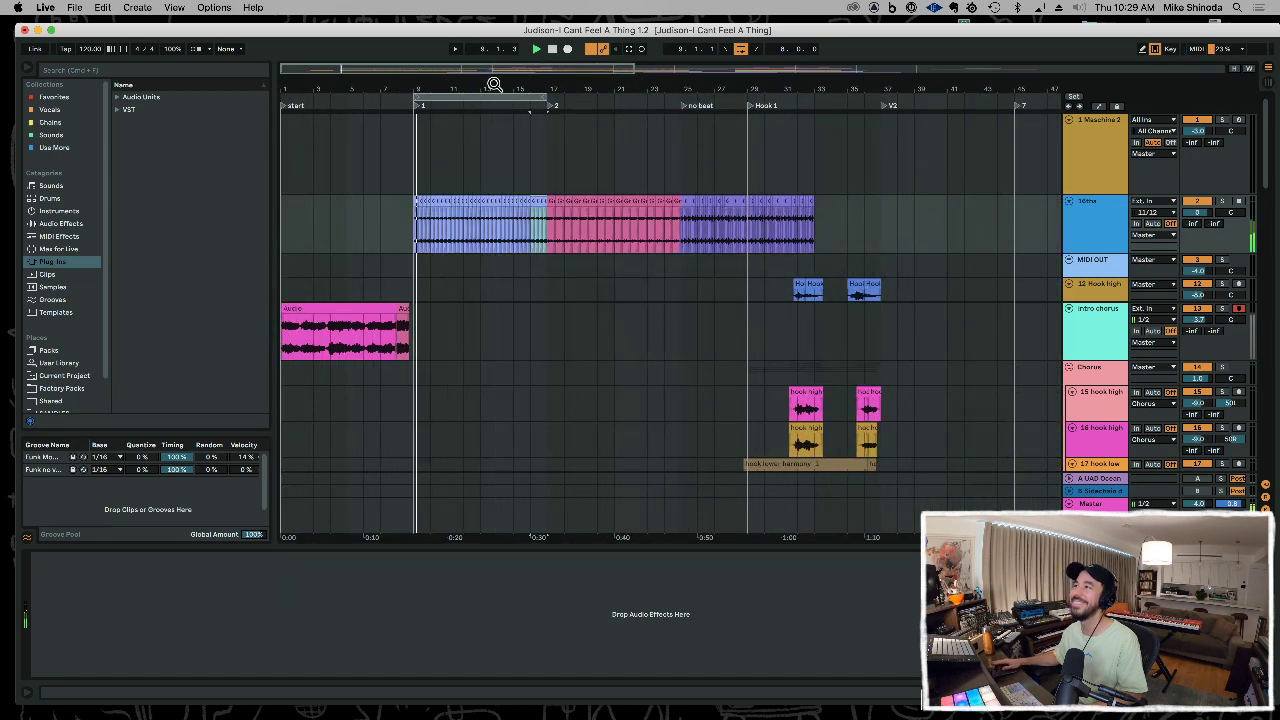
left_click(417, 218, "shift")
key("ctrl+x")
left_click(831, 220)
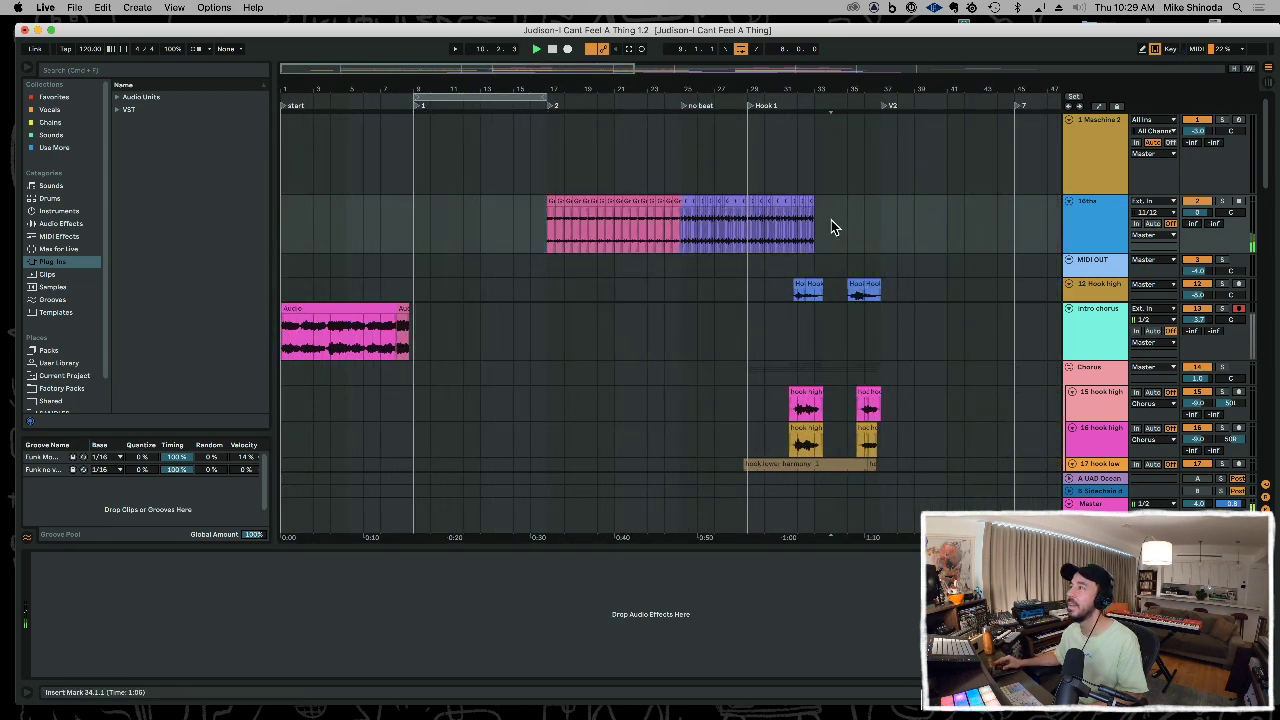
key("ctrl+v")
- Move the pink clips spanning bars 17 to 25 to the start of the first verse at bar 9
left_click_drag(682, 221, 536, 220)
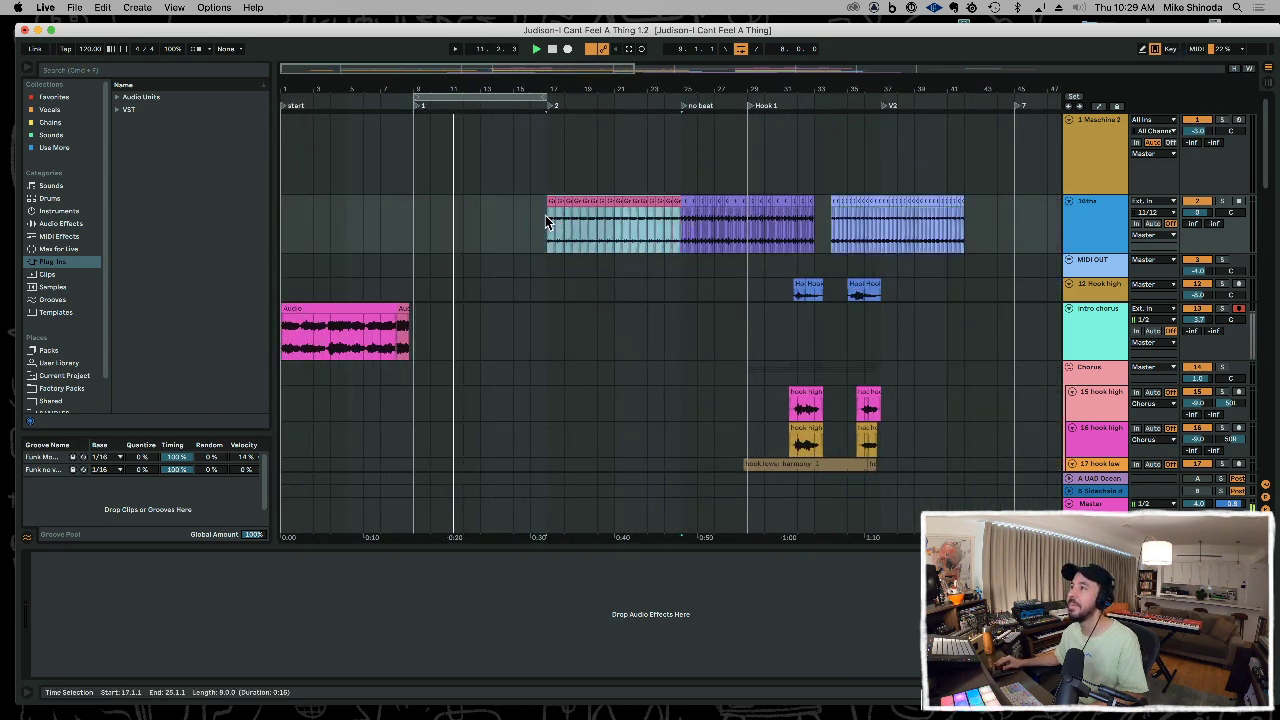
key("ctrl+x")
left_click(416, 225)
key("ctrl+v")
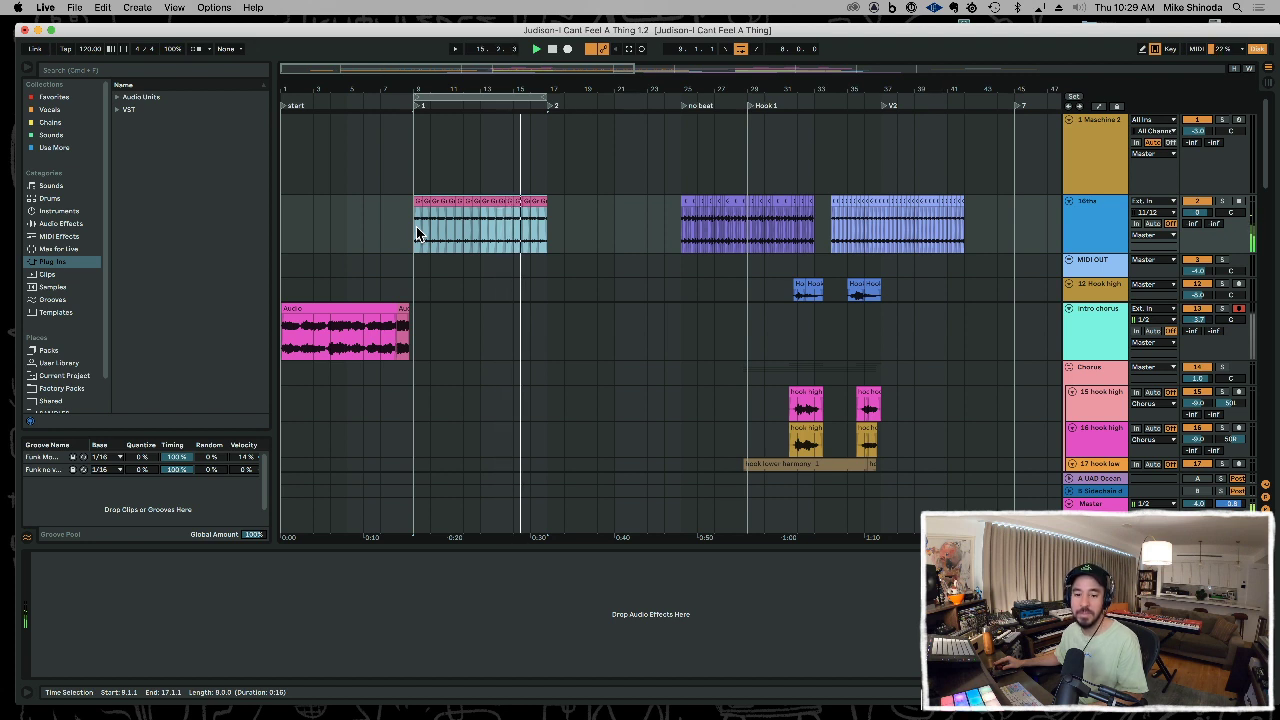
- Move the pink clips from the first verse to bar 43, after the light-blue clips
key("Delete")
left_click(980, 222)
key("super+v")
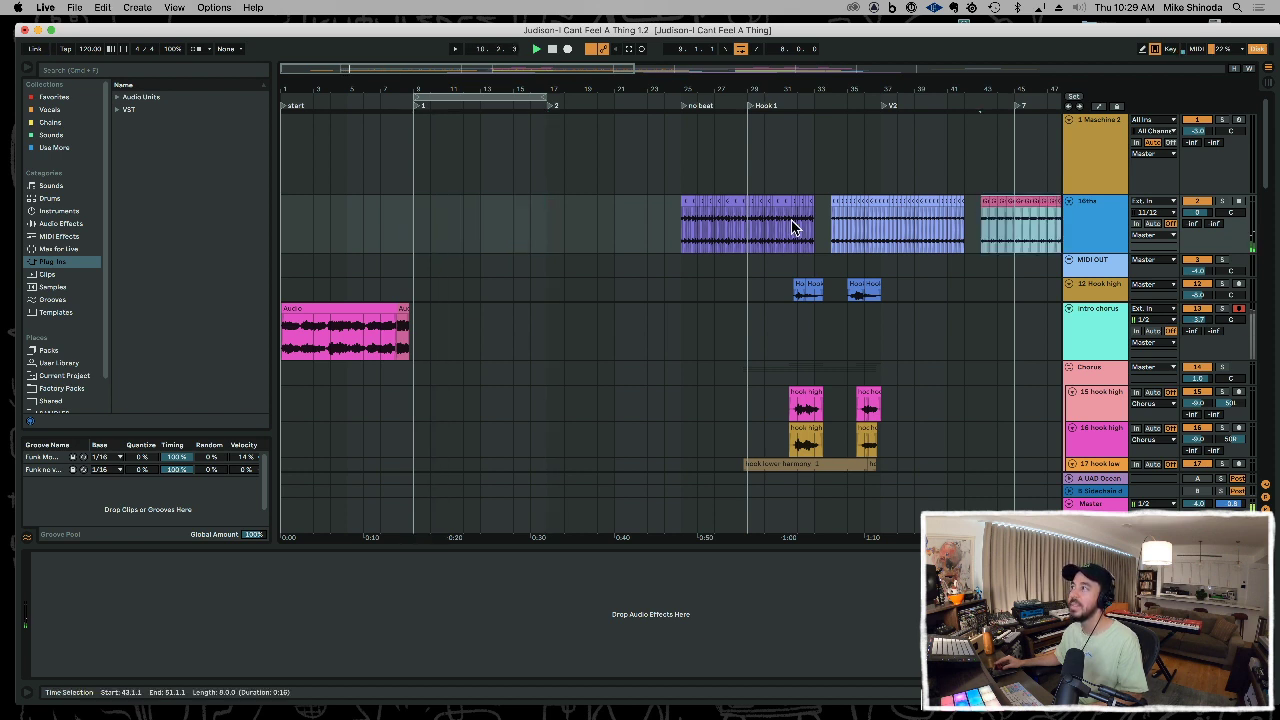
- Move the purple clips spanning bars 25 to 33 to the start of the first verse at bar 9
left_click_drag(822, 220, 682, 226)
key("super+x")
left_click(414, 224)
key("super+v")
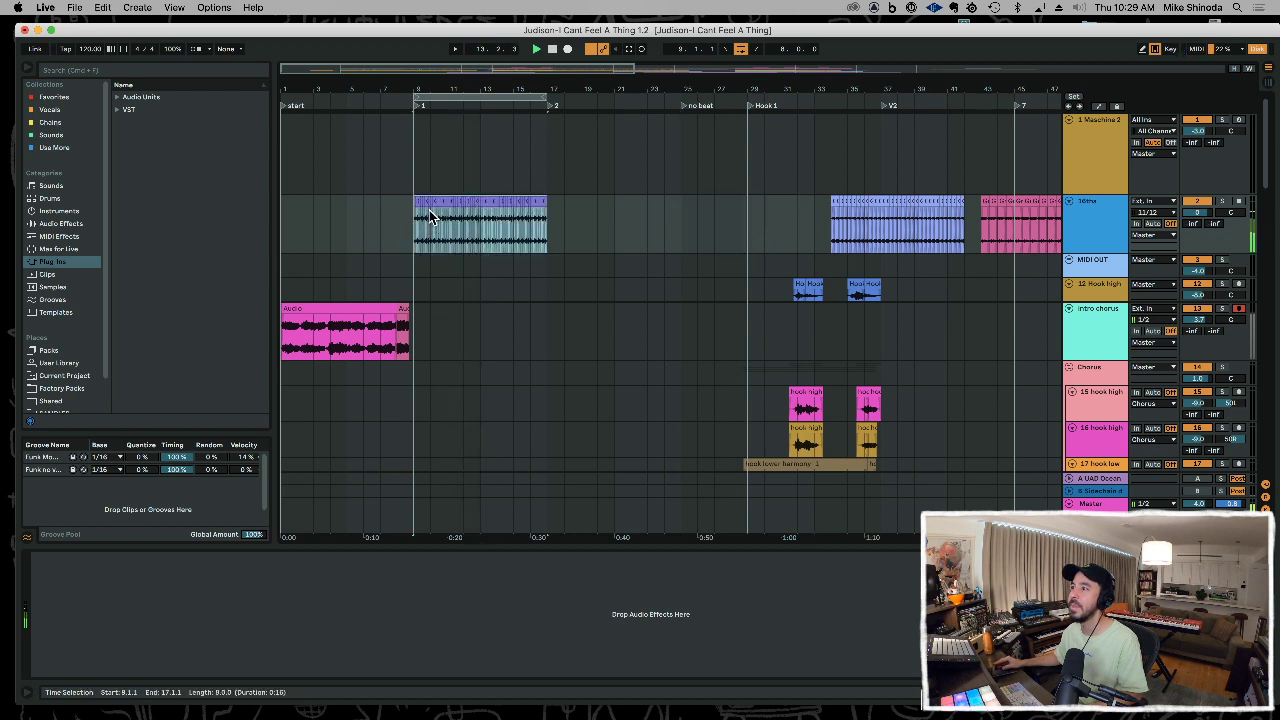
- Transpose all the purple clips in bars 9 to 17 down 10 semitones
left_click(418, 203)
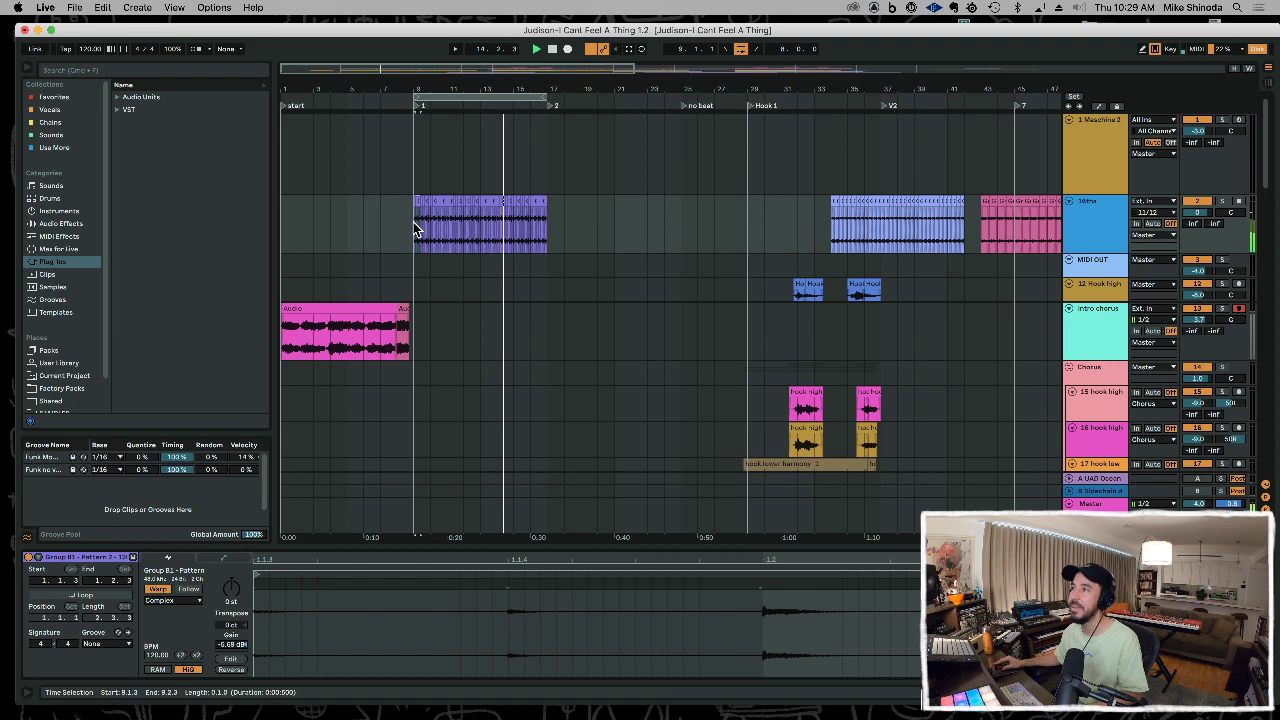
left_click_drag(414, 224, 550, 229)
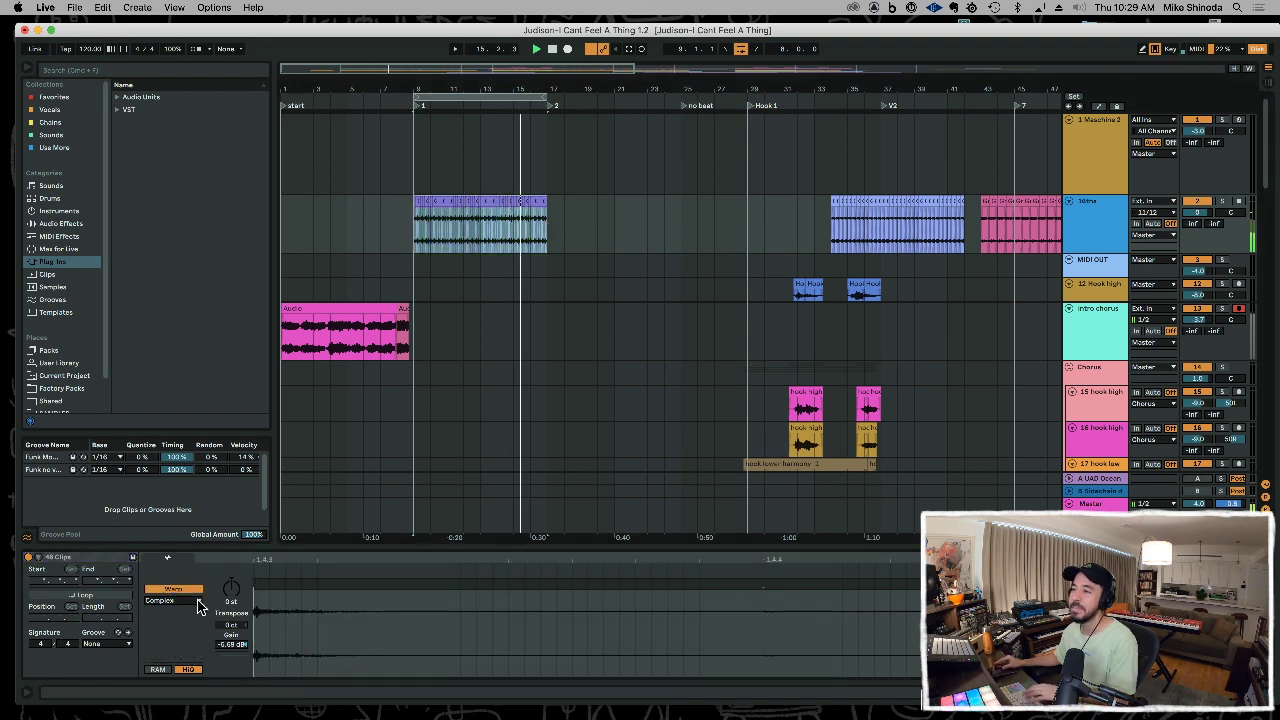
left_click(233, 590)
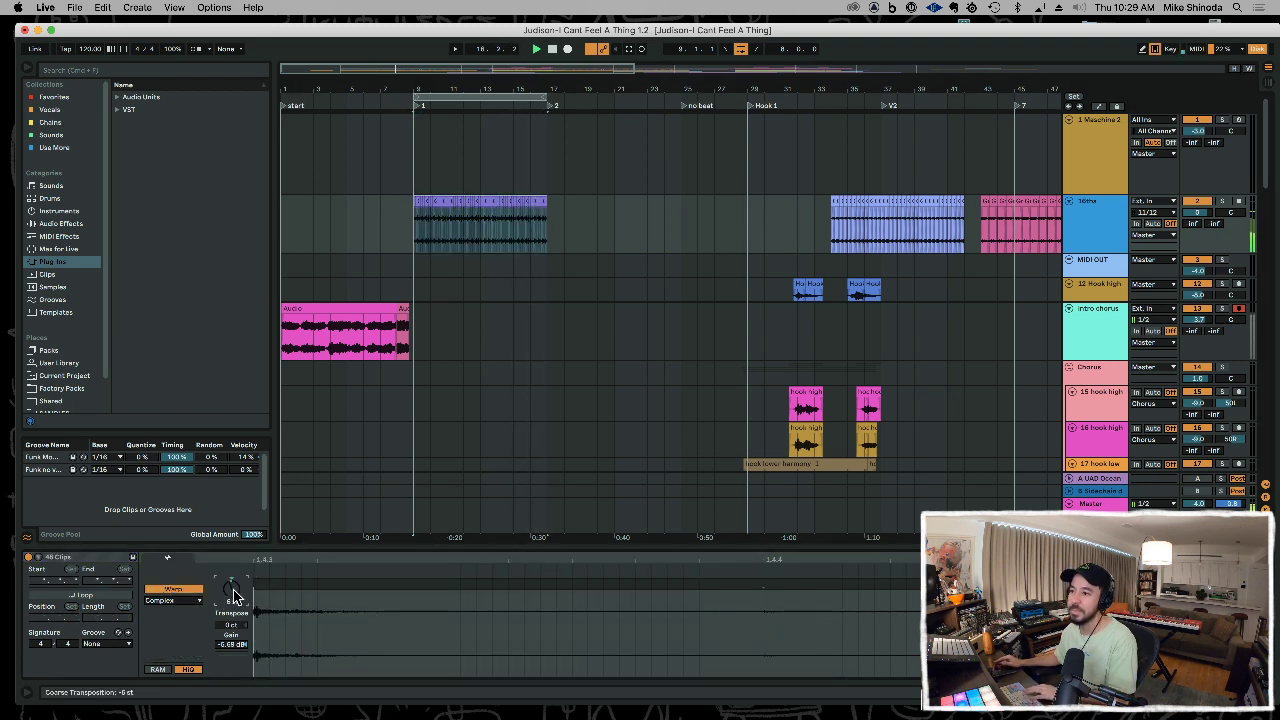
key("Down")
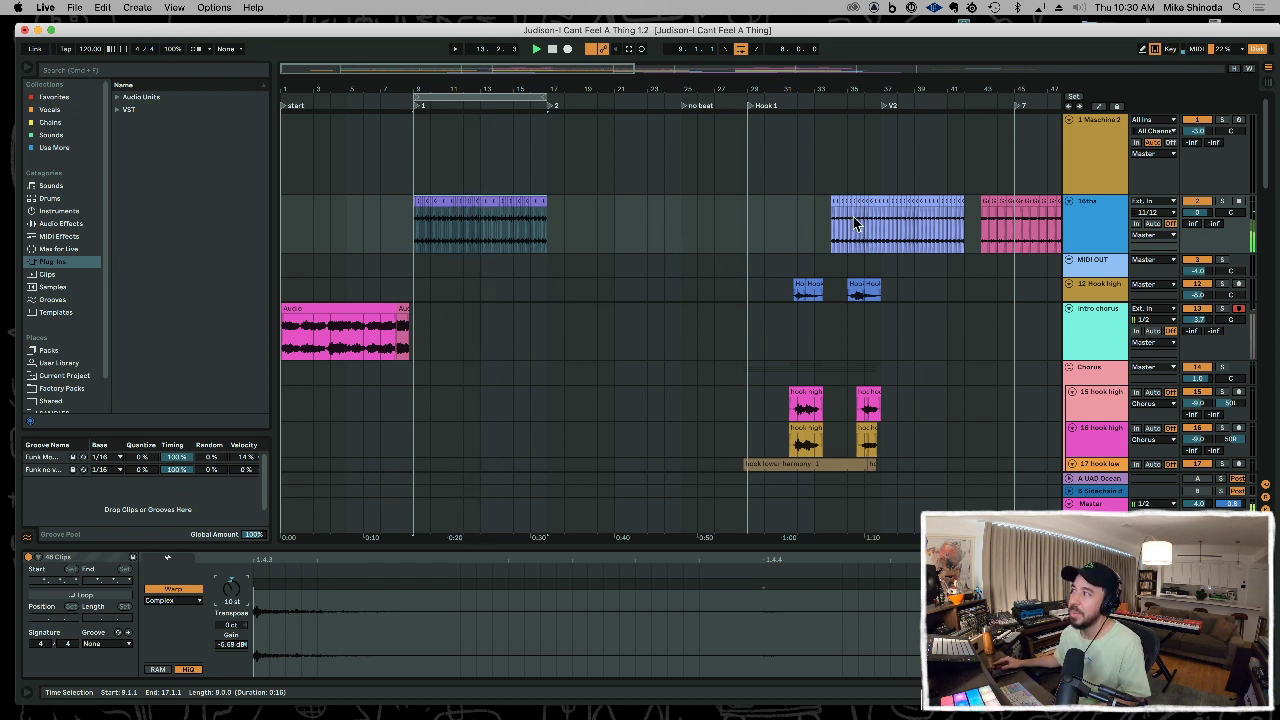
- Insert a take lane on the track holding the percussion pattern clips
left_click(1113, 225)
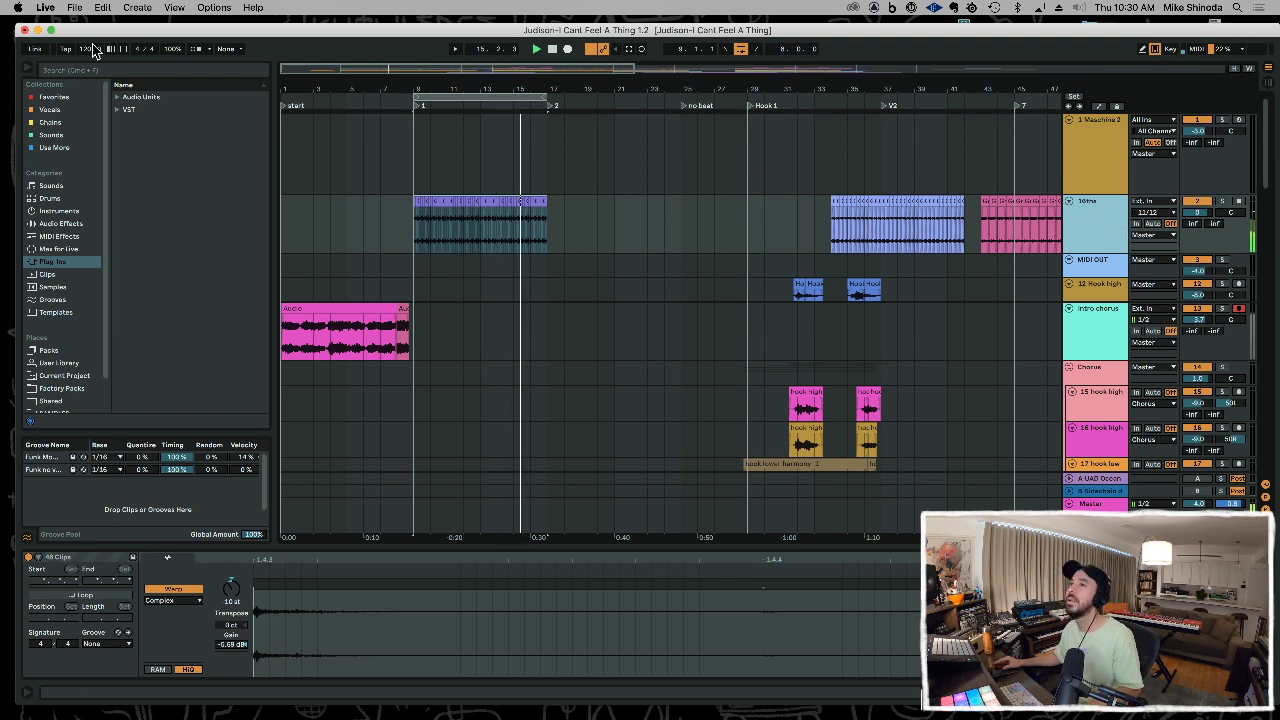
left_click(138, 8)
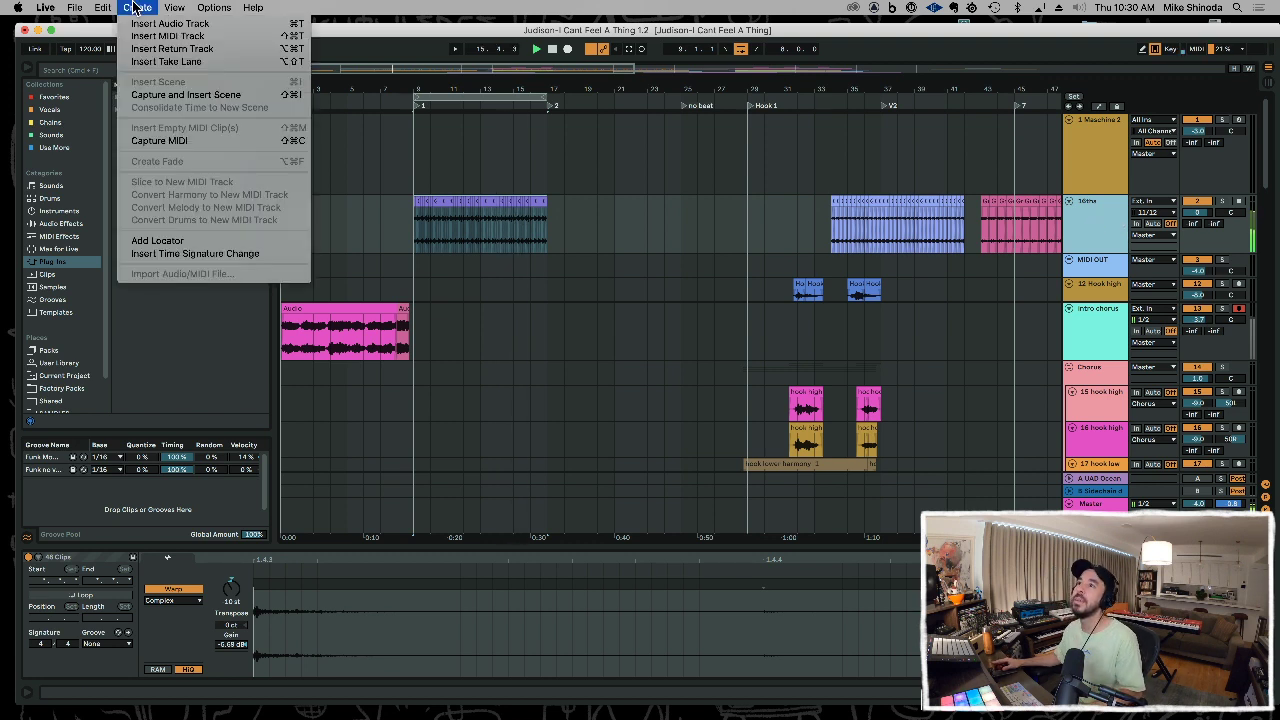
left_click(141, 62)
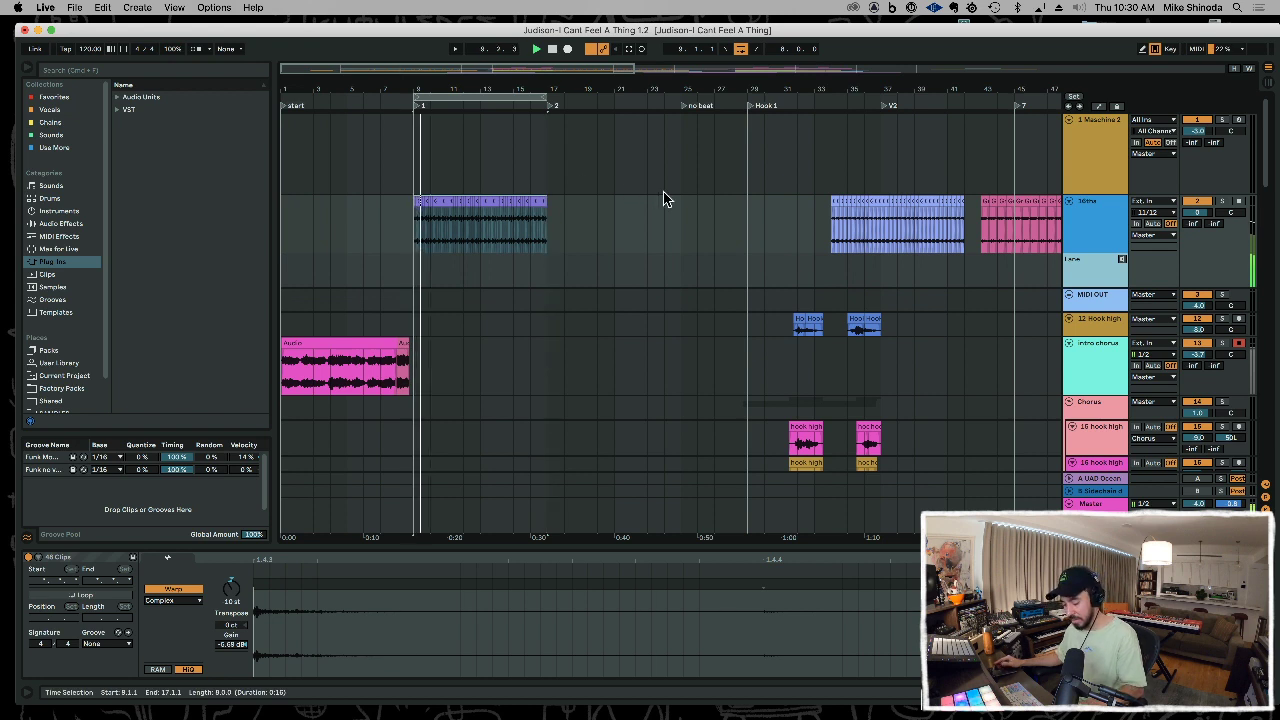
- Insert two more take lanes on the percussion pattern track, giving it three lanes
key("super+shift+t")
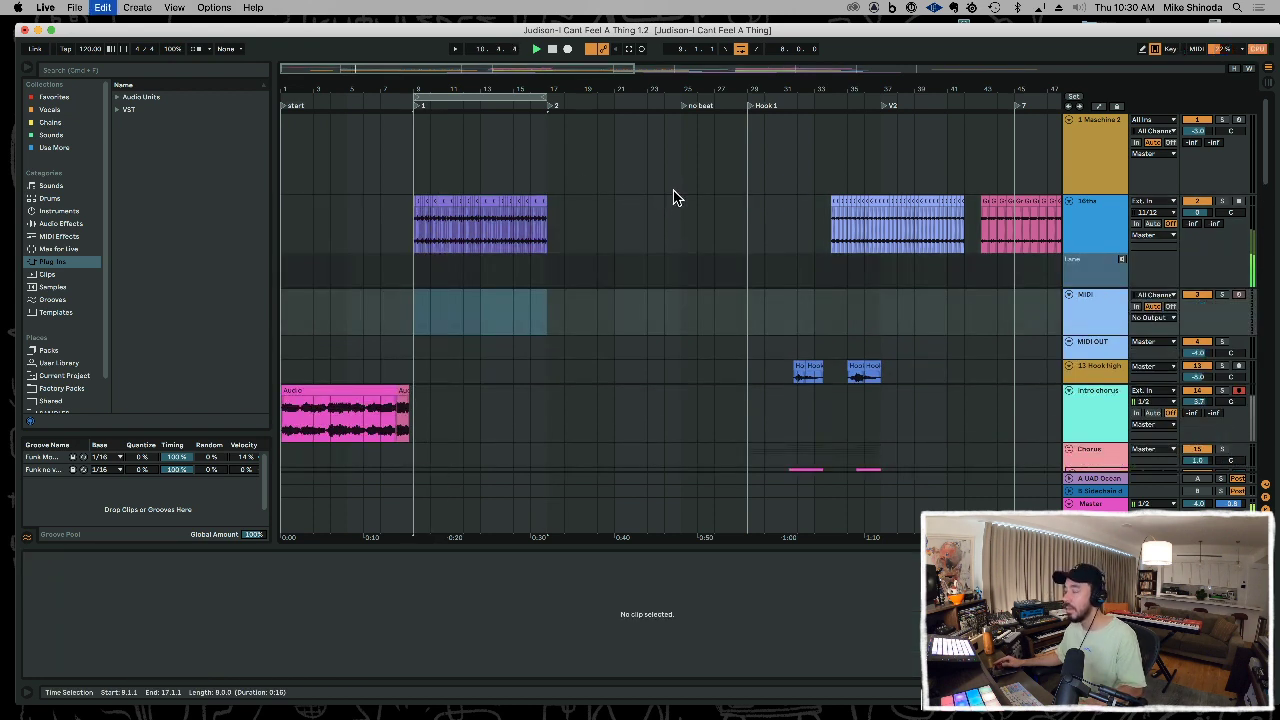
key("super+z")
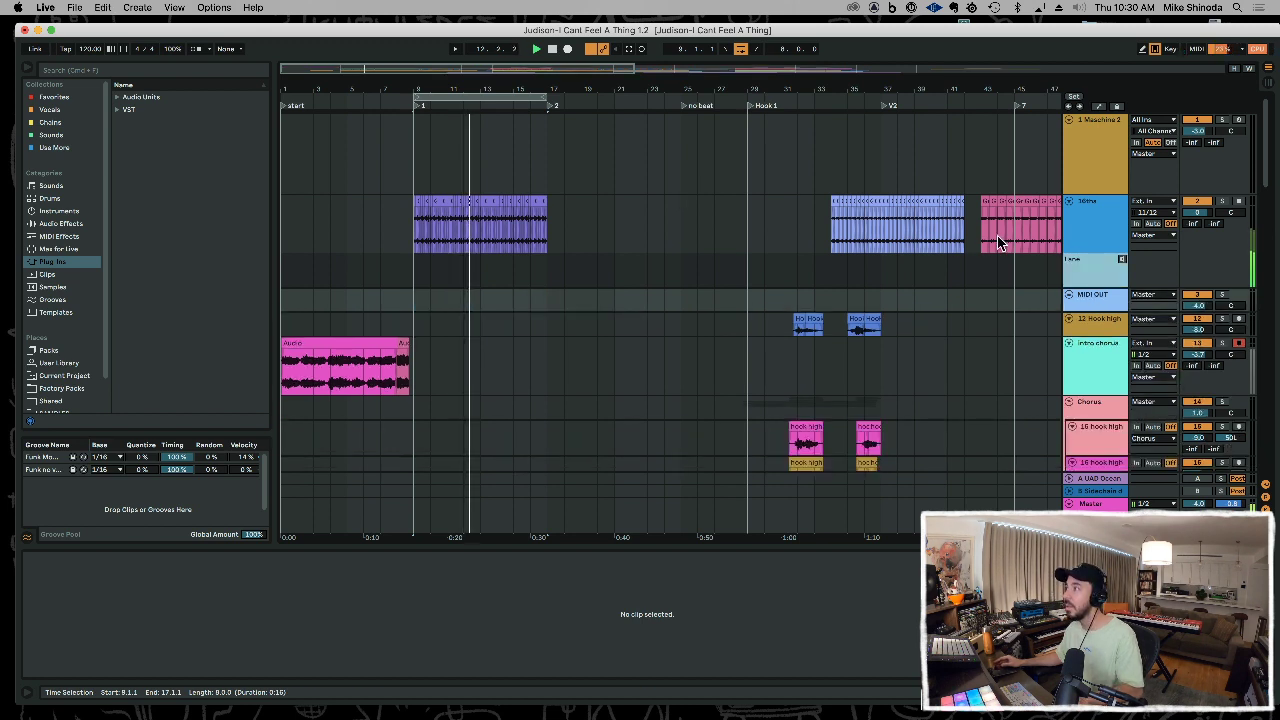
key("alt+shift+t")
key("alt+shift+t")
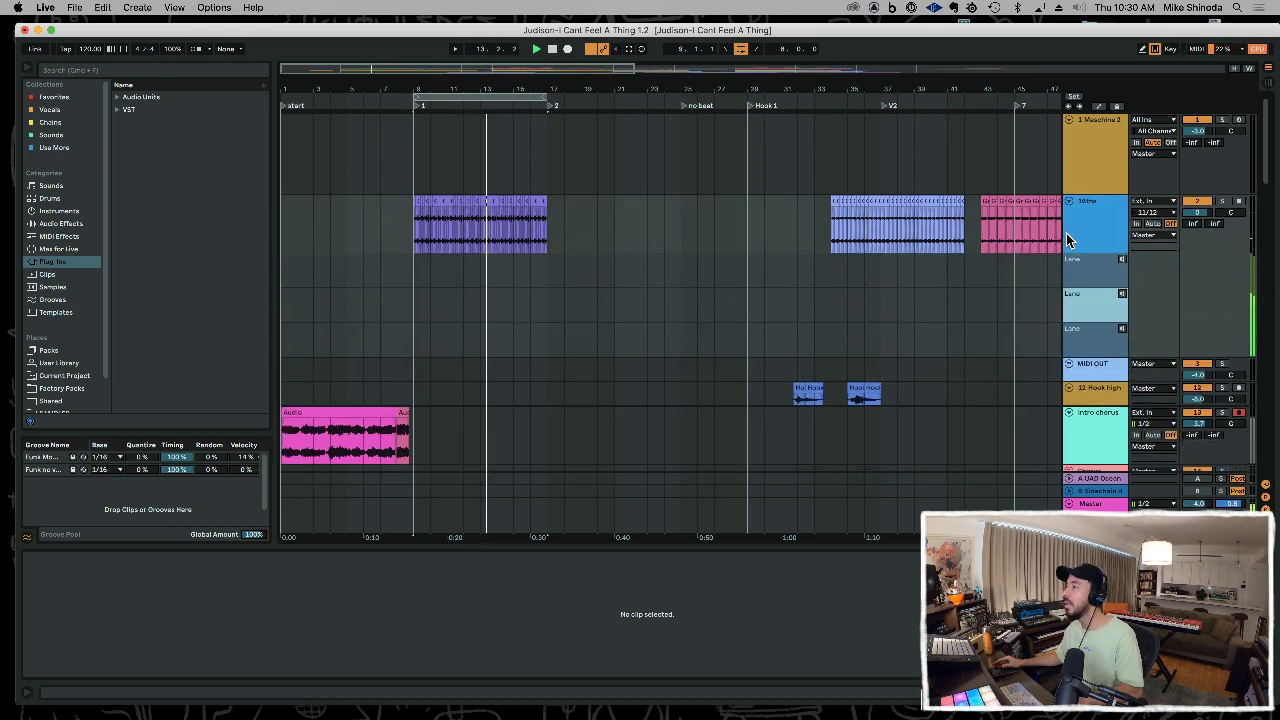
- Move the light-blue clips spanning bars 34 to 42 into the first take lane at bar 9
left_click_drag(966, 232, 822, 221)
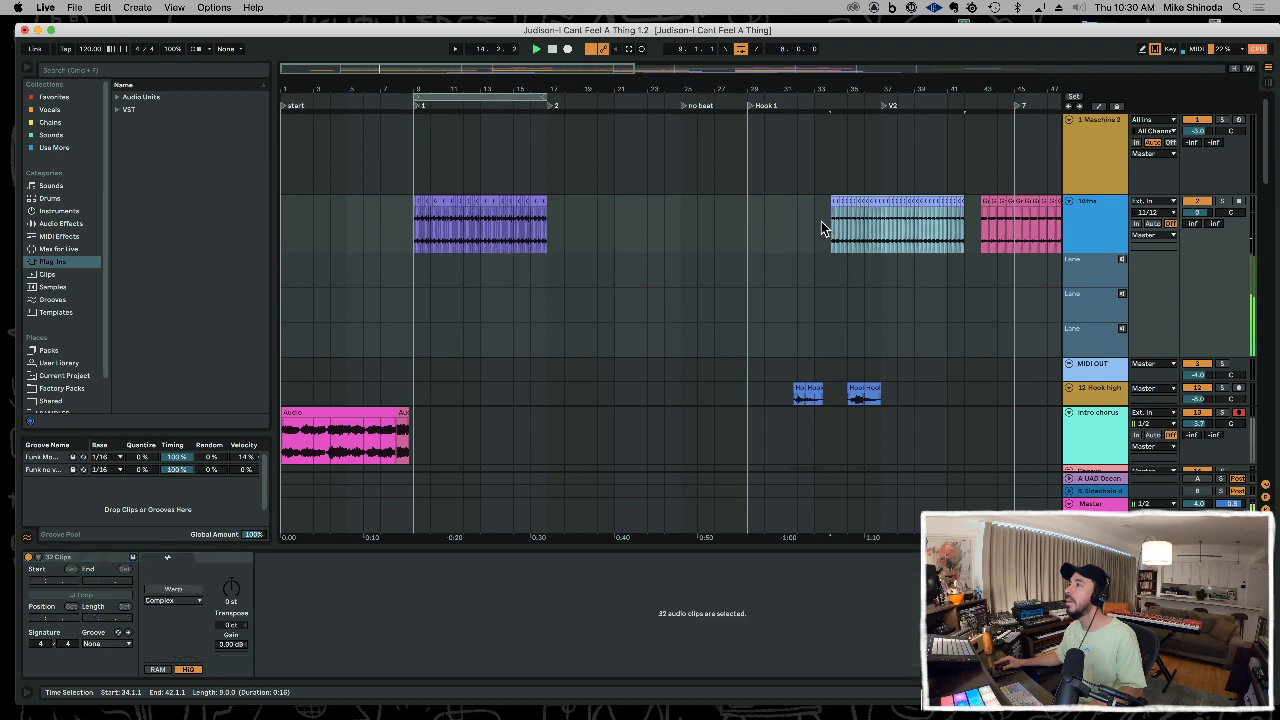
key("Delete")
left_click(414, 277)
key("super+v")
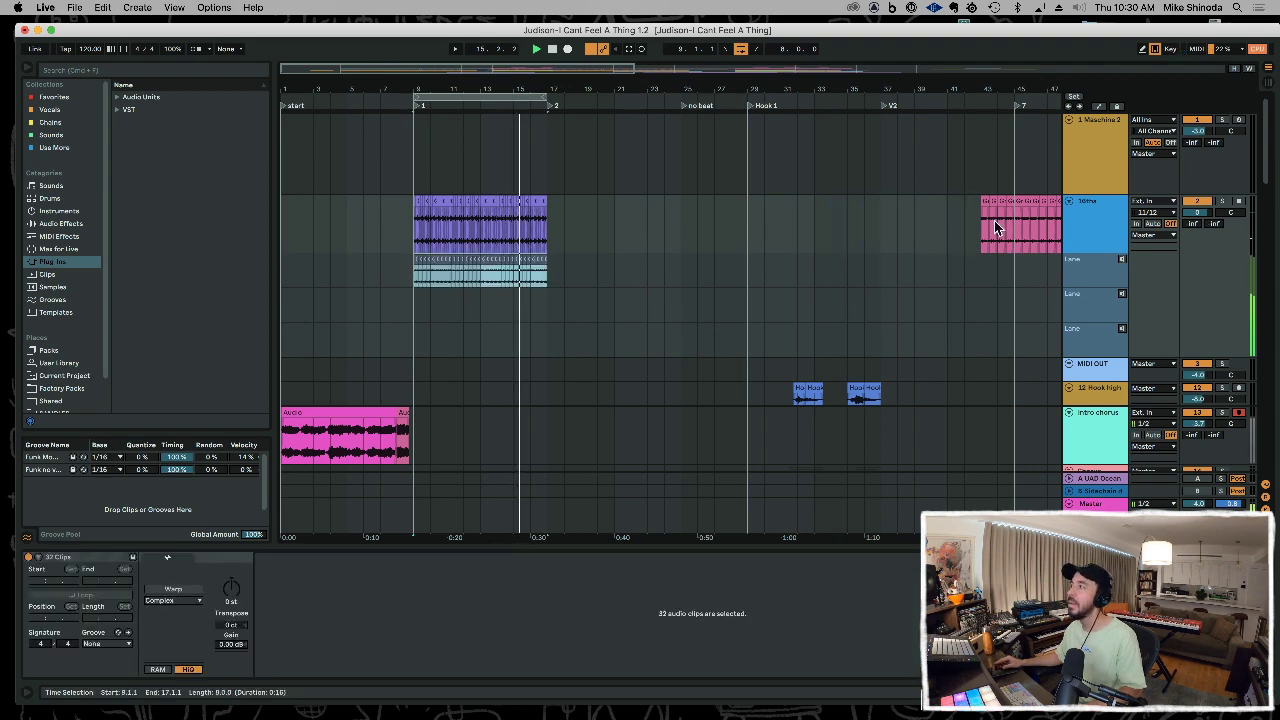
- Move the pink clips from bar 43 into the second take lane at bar 9
left_click_drag(984, 90, 574, 91)
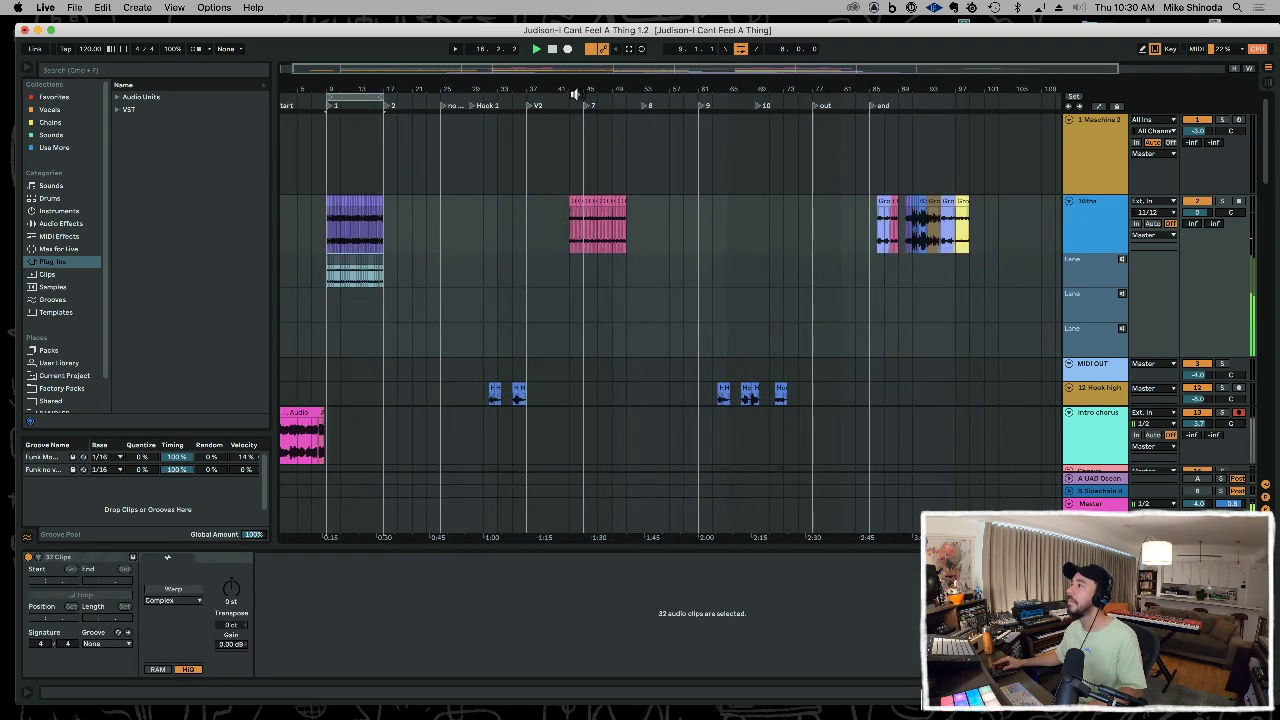
left_click(564, 211)
key("super+v")
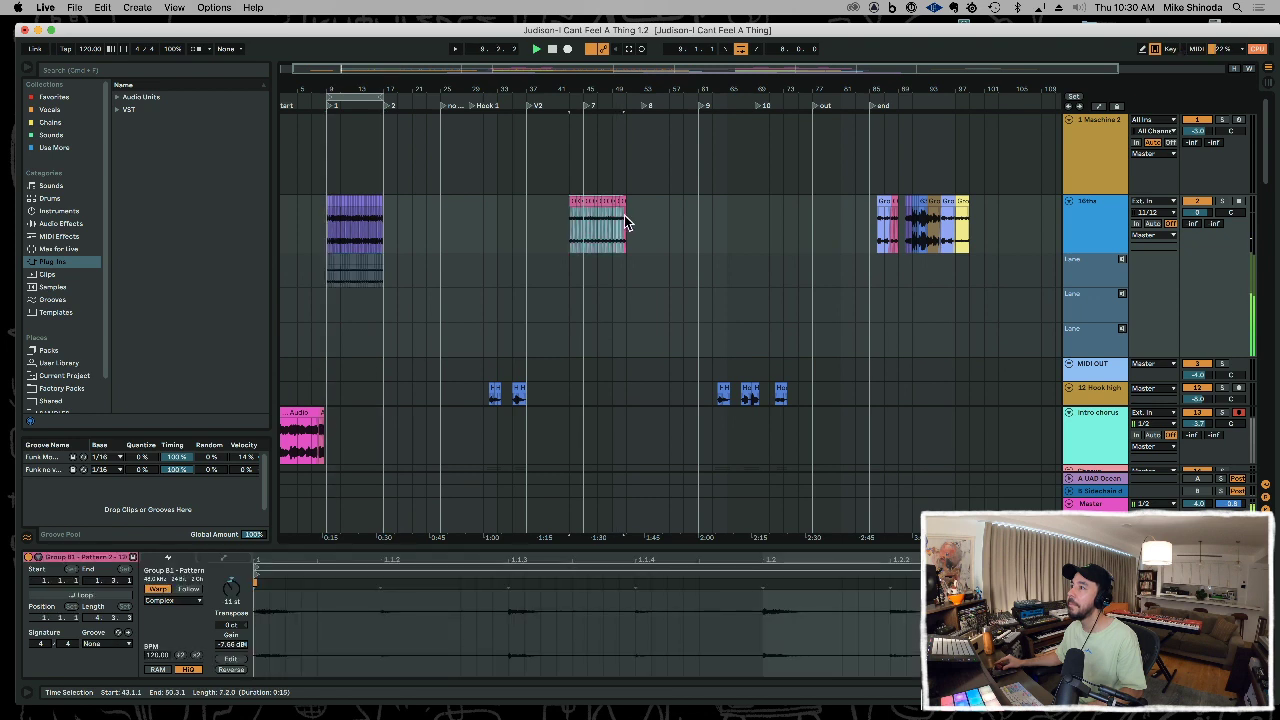
key("super+z")
left_click(325, 297)
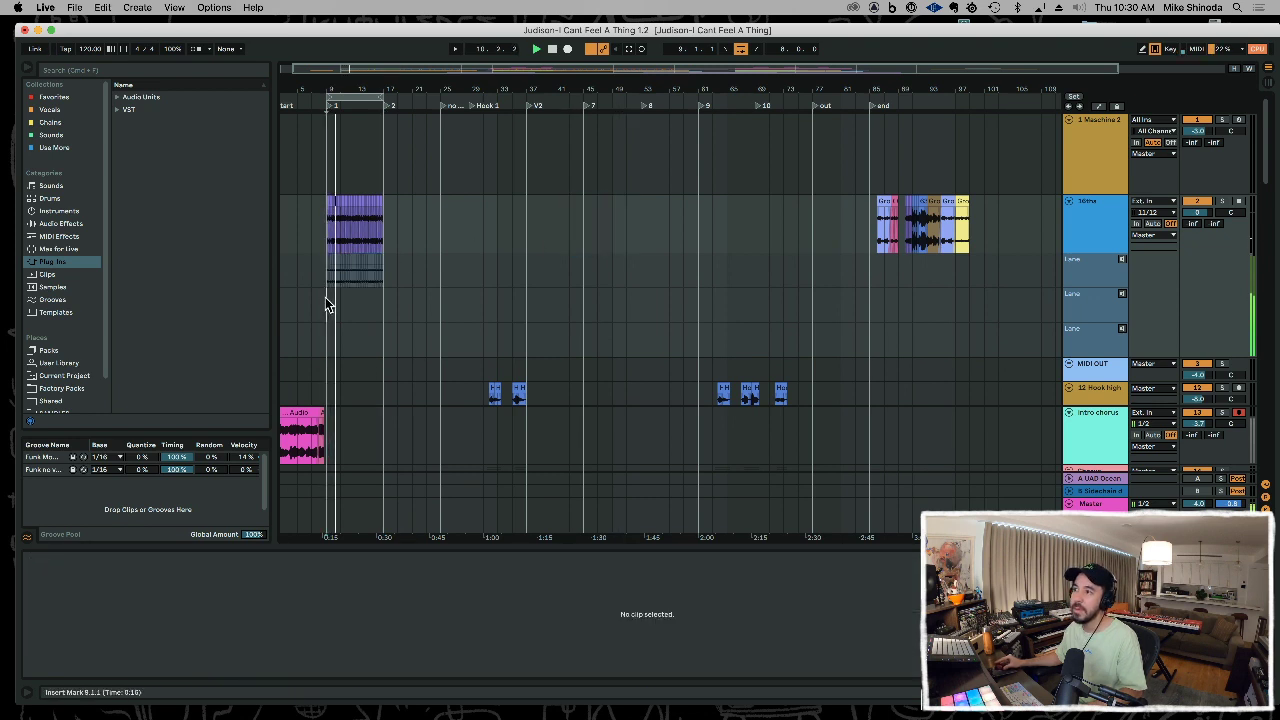
key("super+v")
left_click(971, 285)
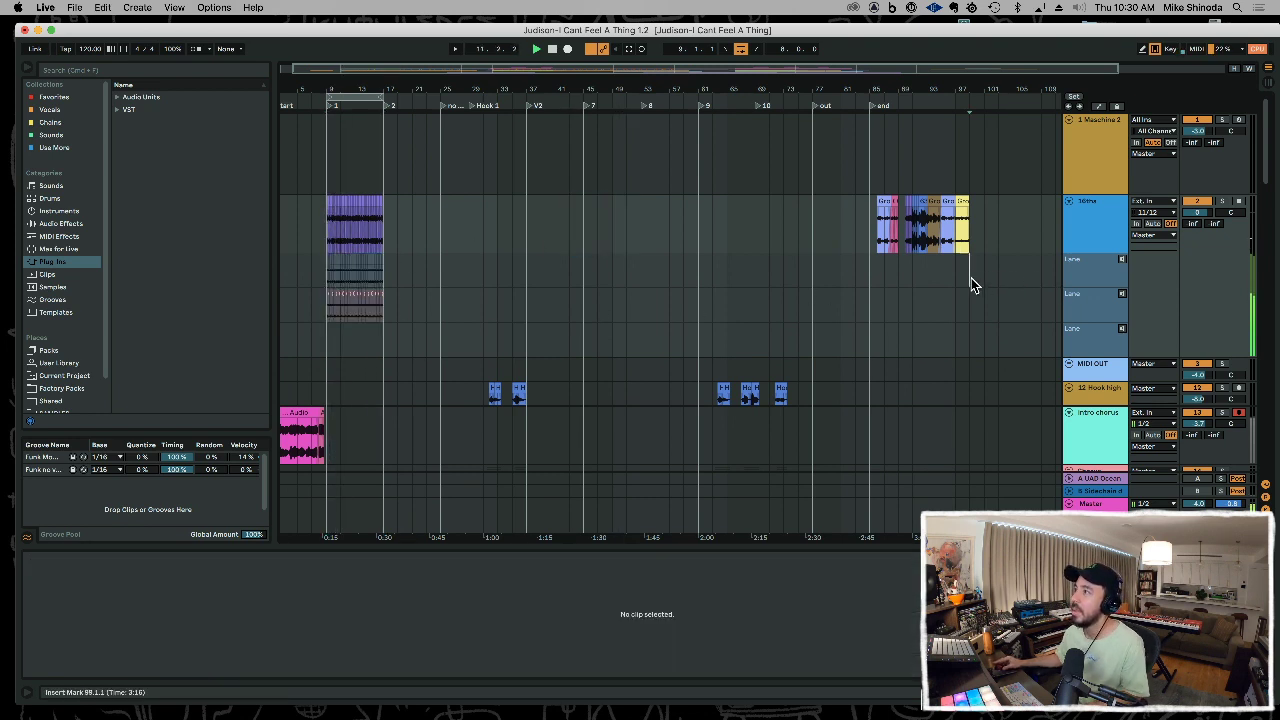
- Audition the light-blue and pink take lanes in turn against the purple clips over the looped first verse
left_click(1121, 260)
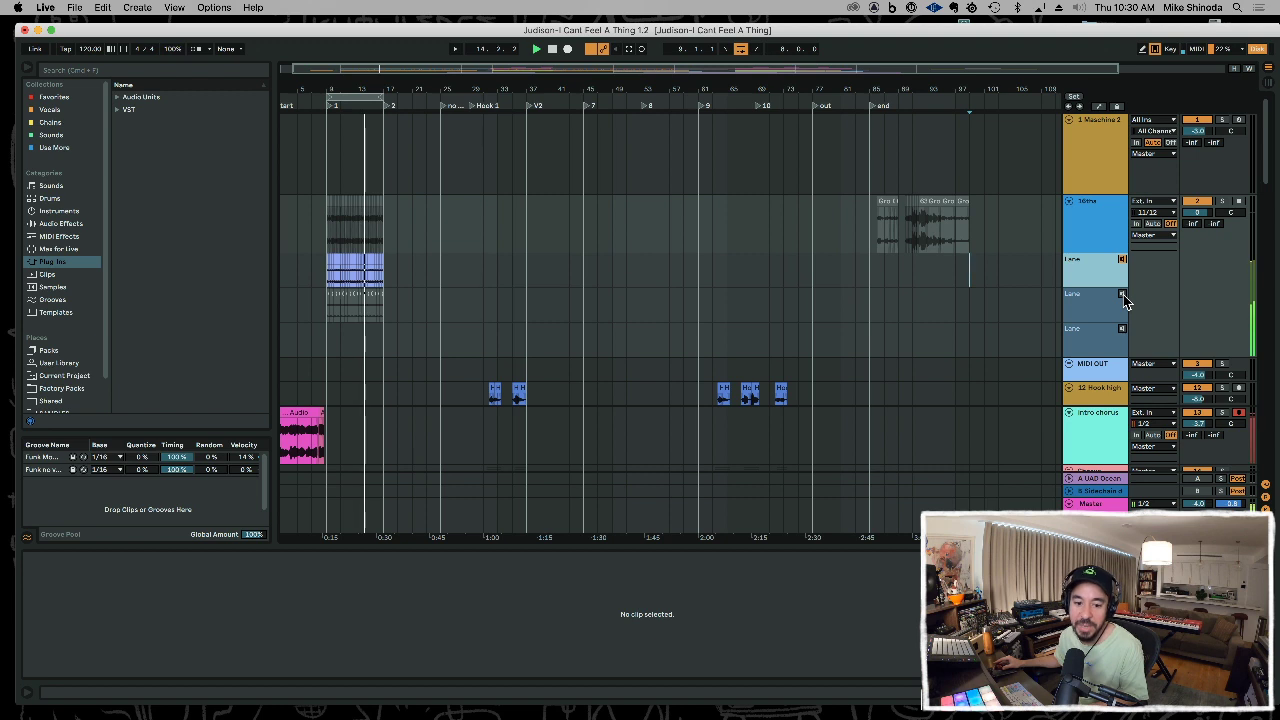
left_click(1121, 294)
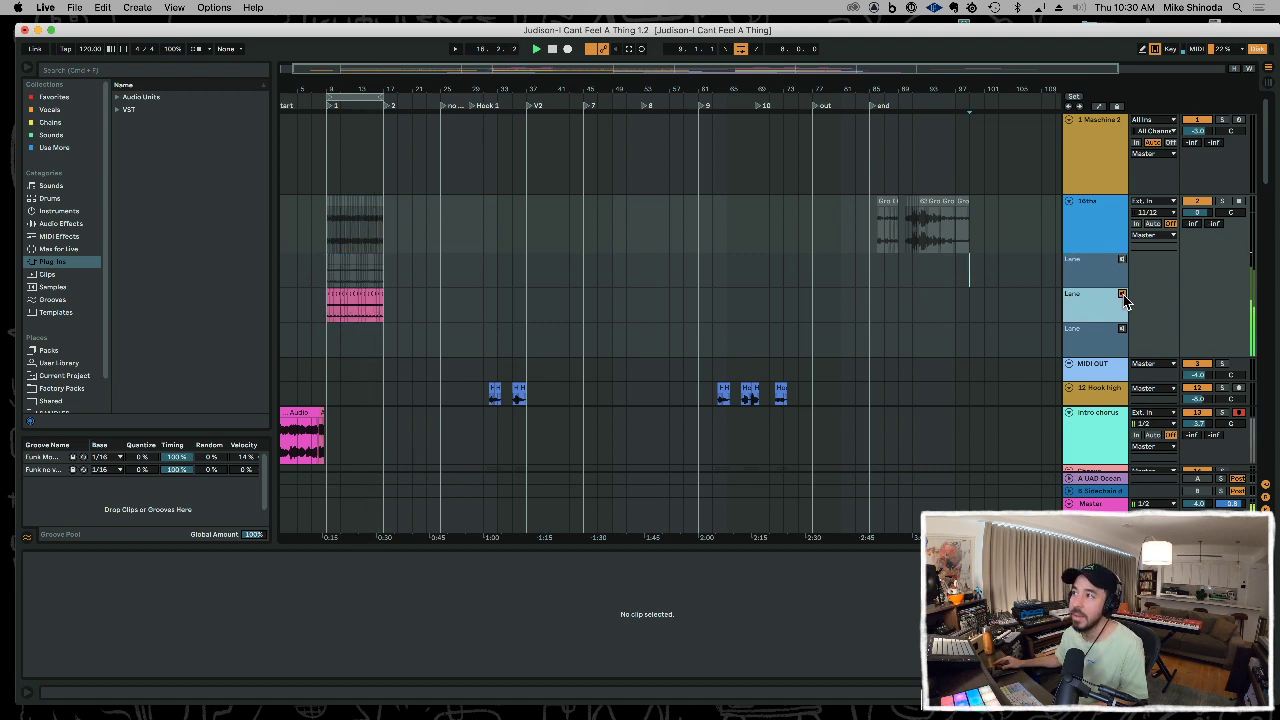
left_click(1122, 297)
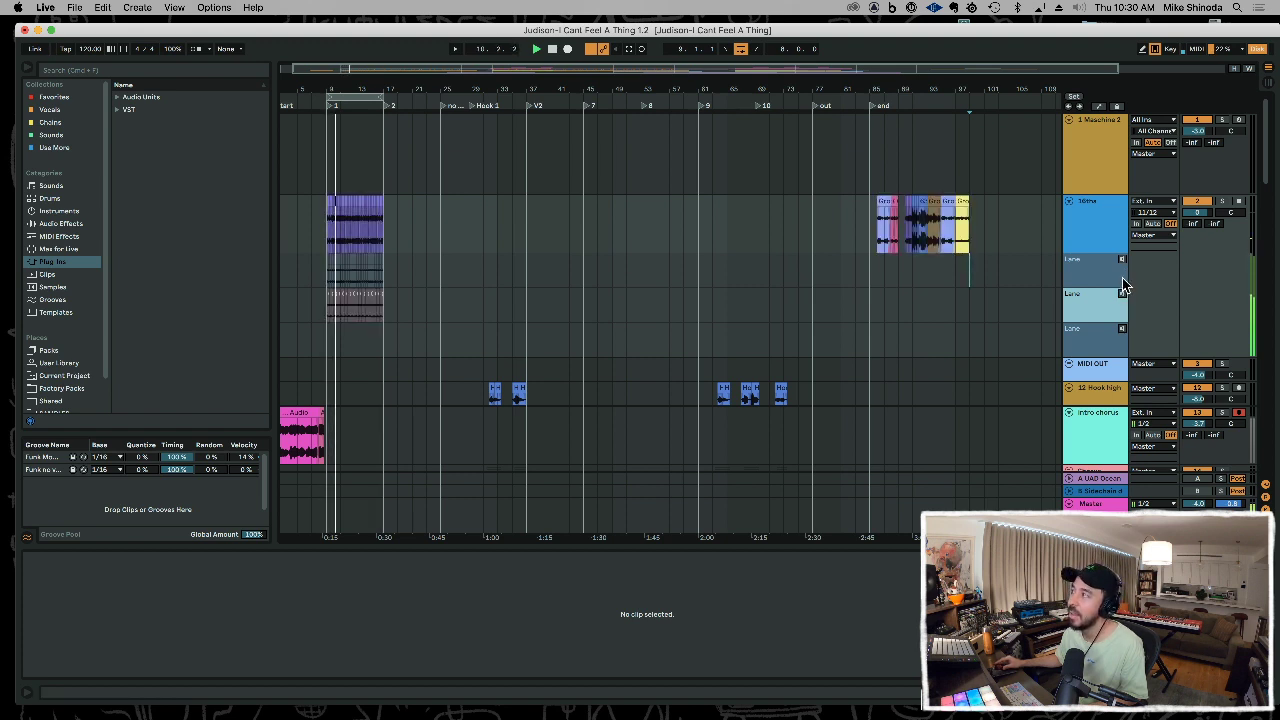
left_click(1122, 260)
left_click(1122, 260)
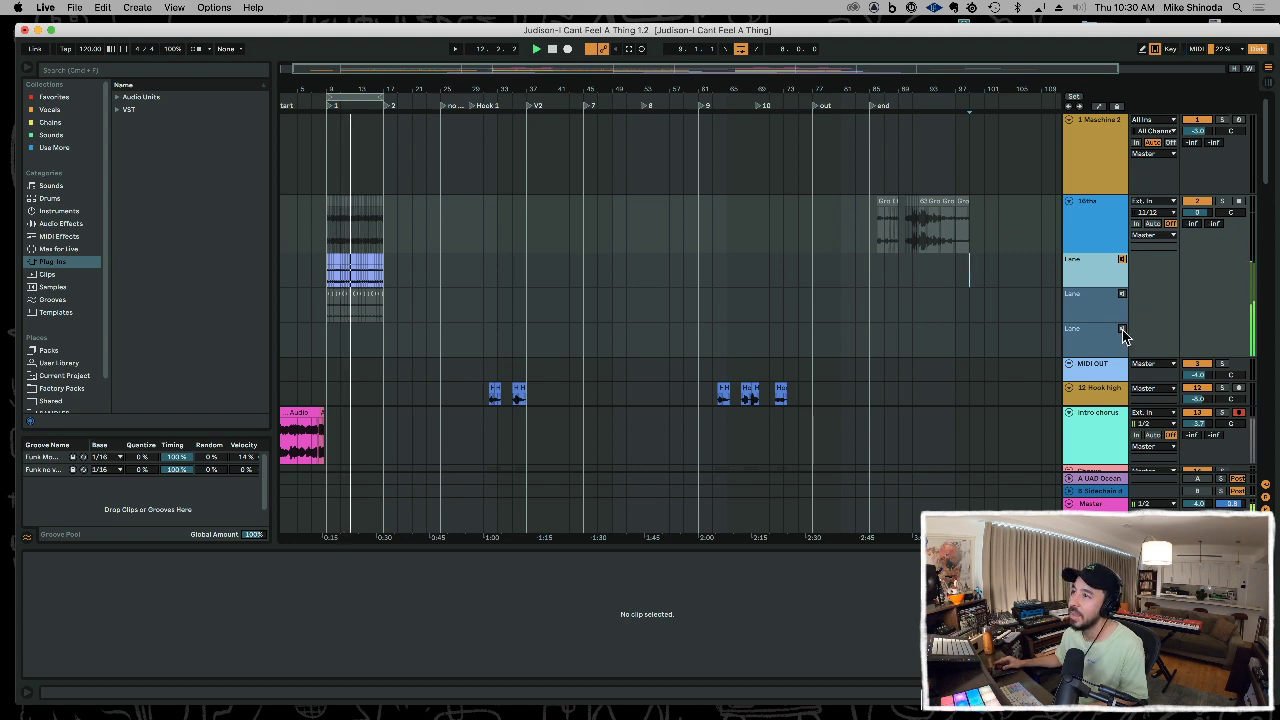
left_click(1122, 330)
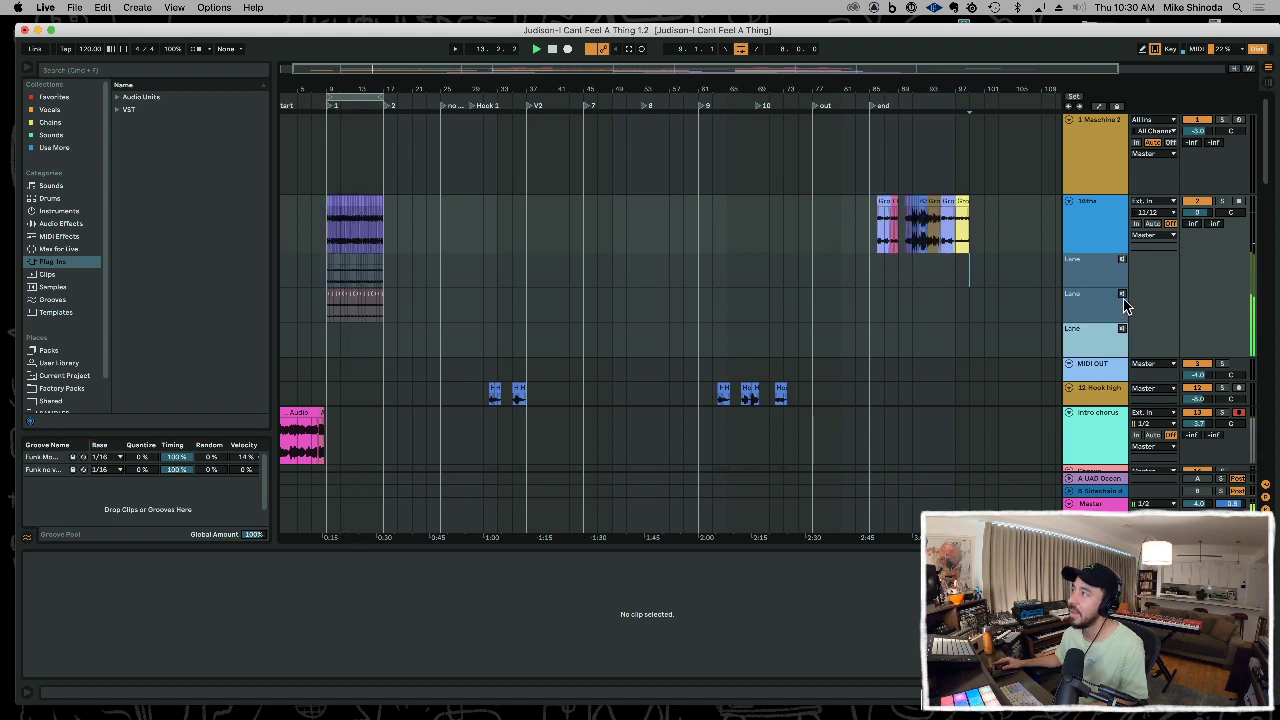
left_click(1123, 295)
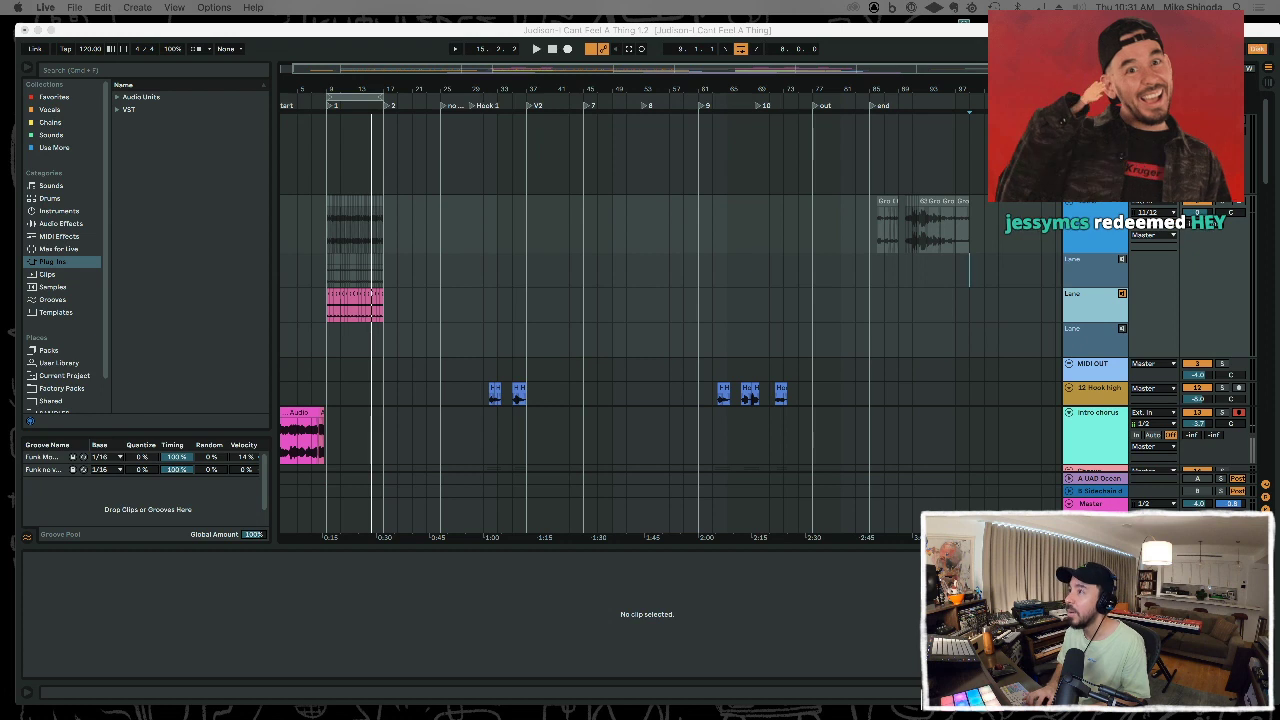
left_click(363, 240)
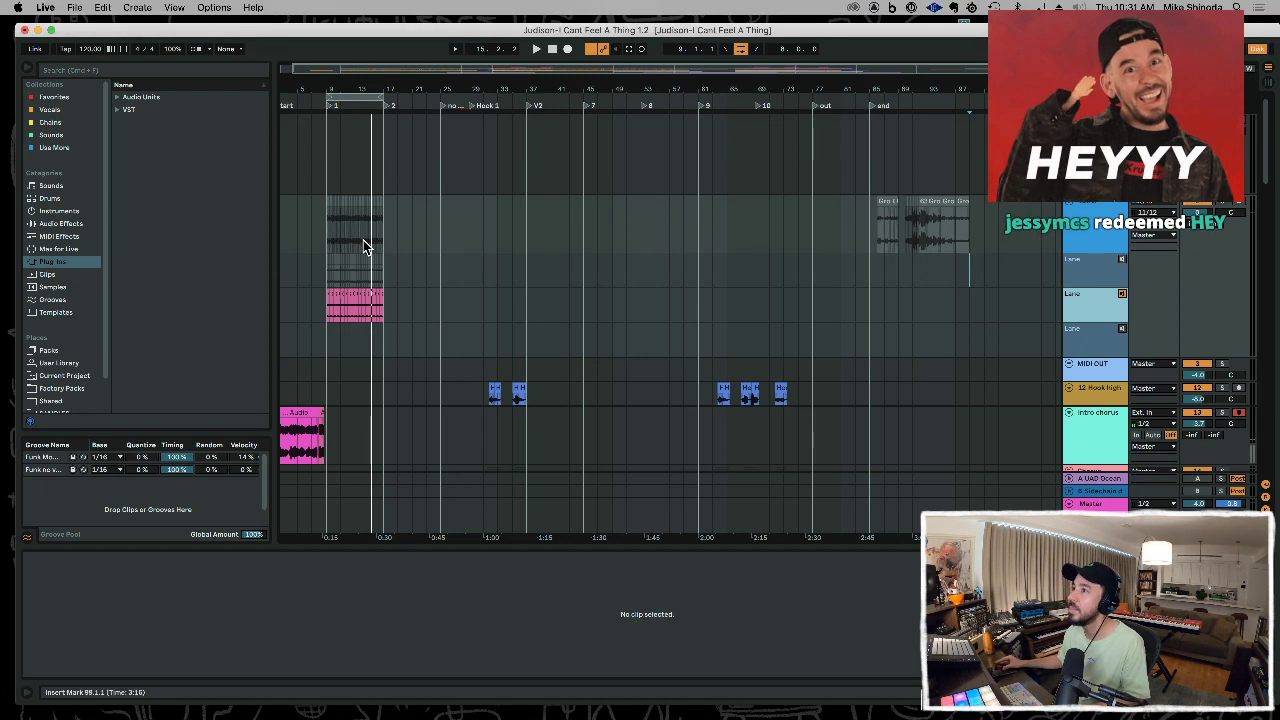
left_click(1122, 295)
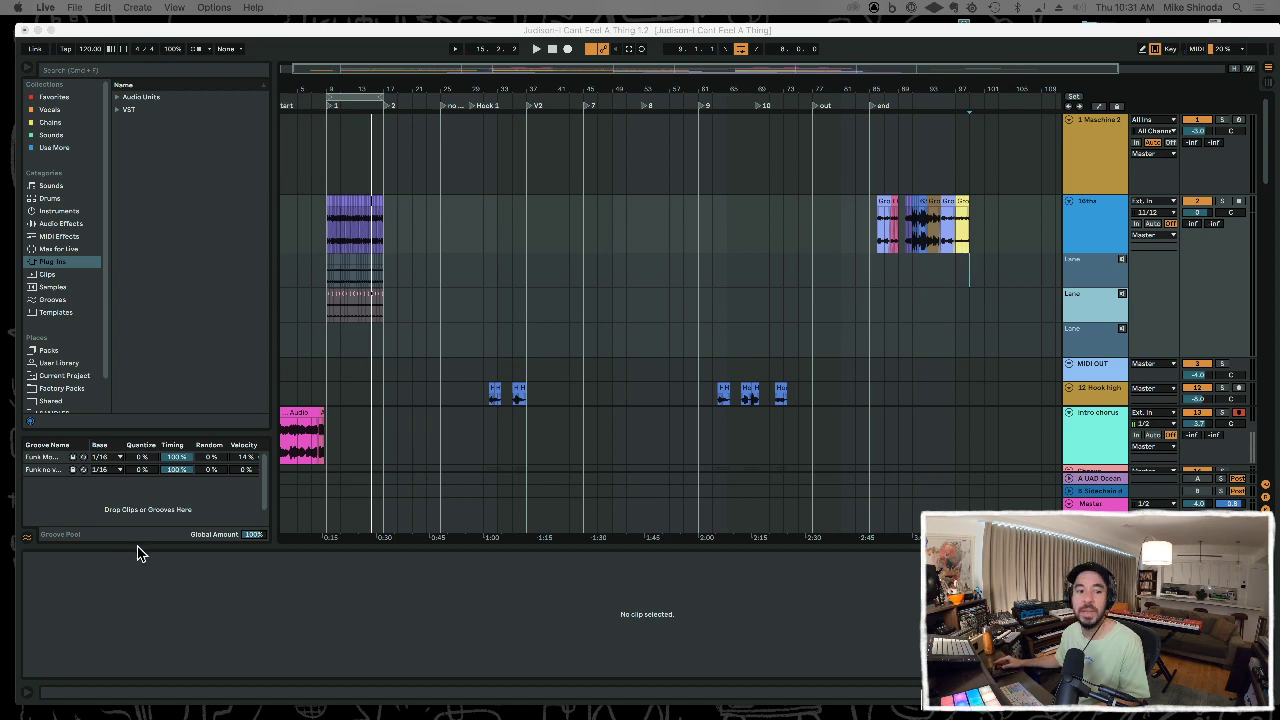
- Play the first verse from bar 9 and compare the purple, light-blue and pink patterns in sequence
key("space")
left_click(326, 224)
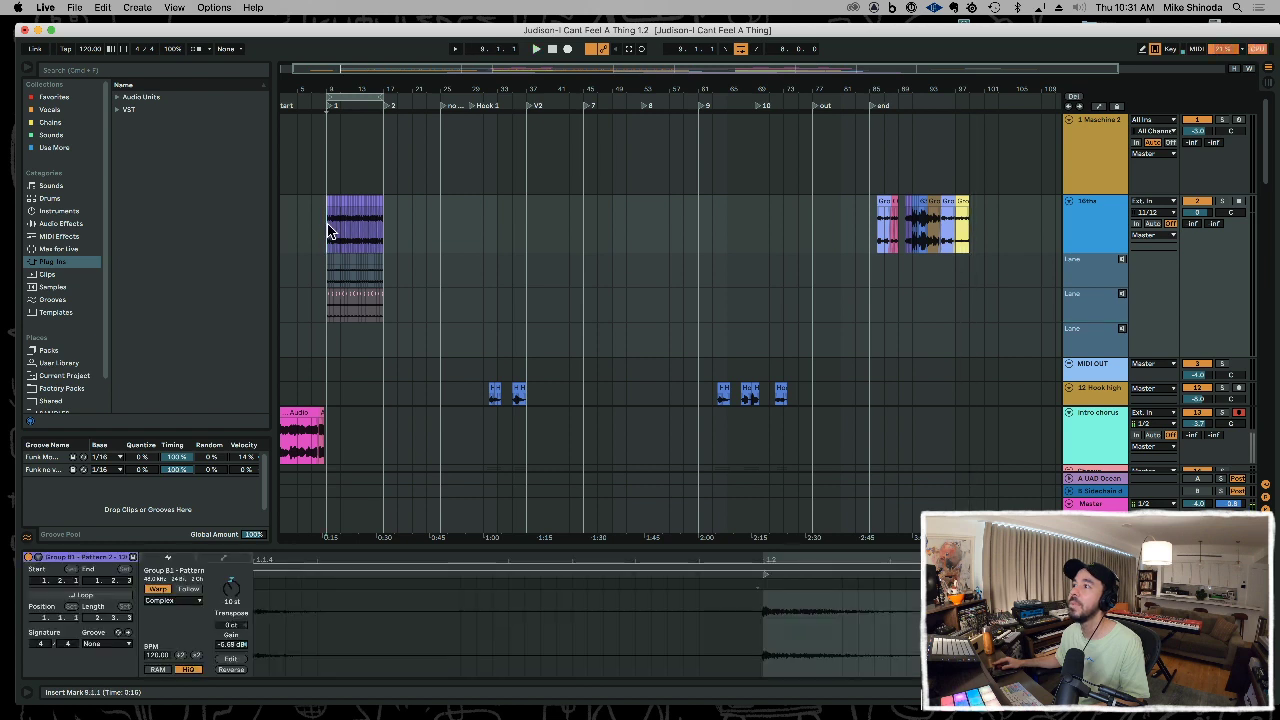
key("space")
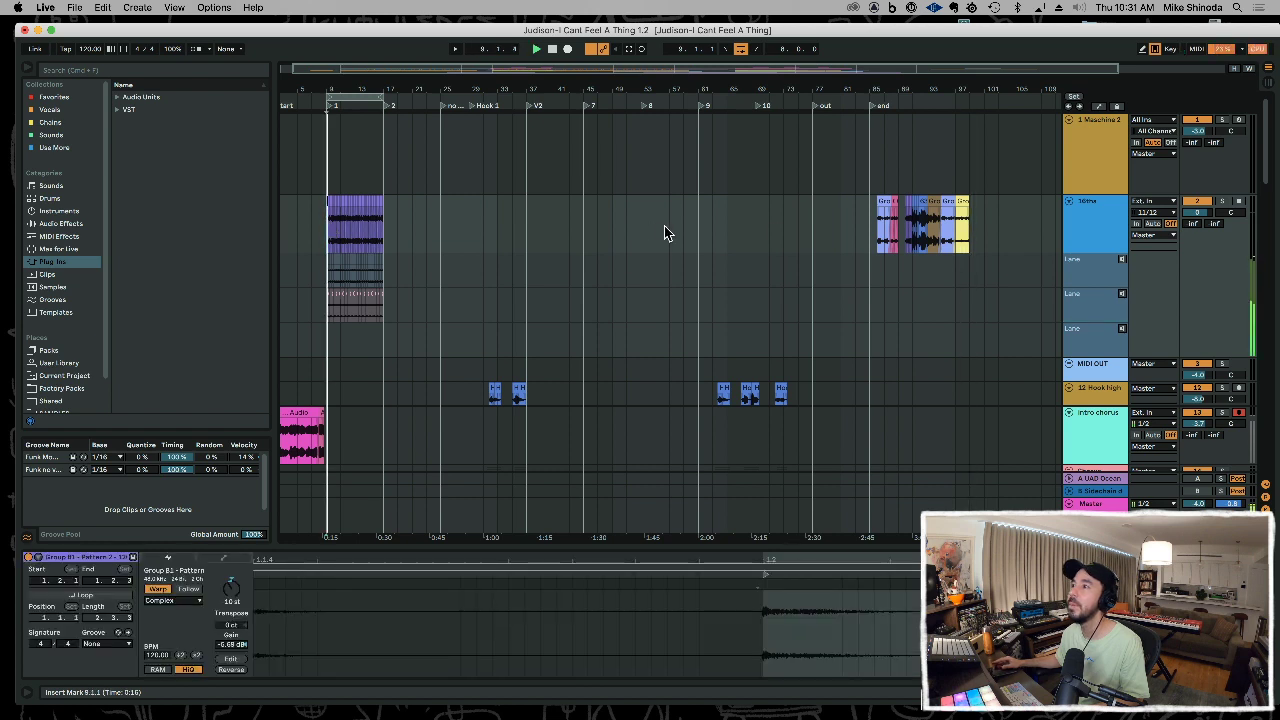
left_click(1122, 263)
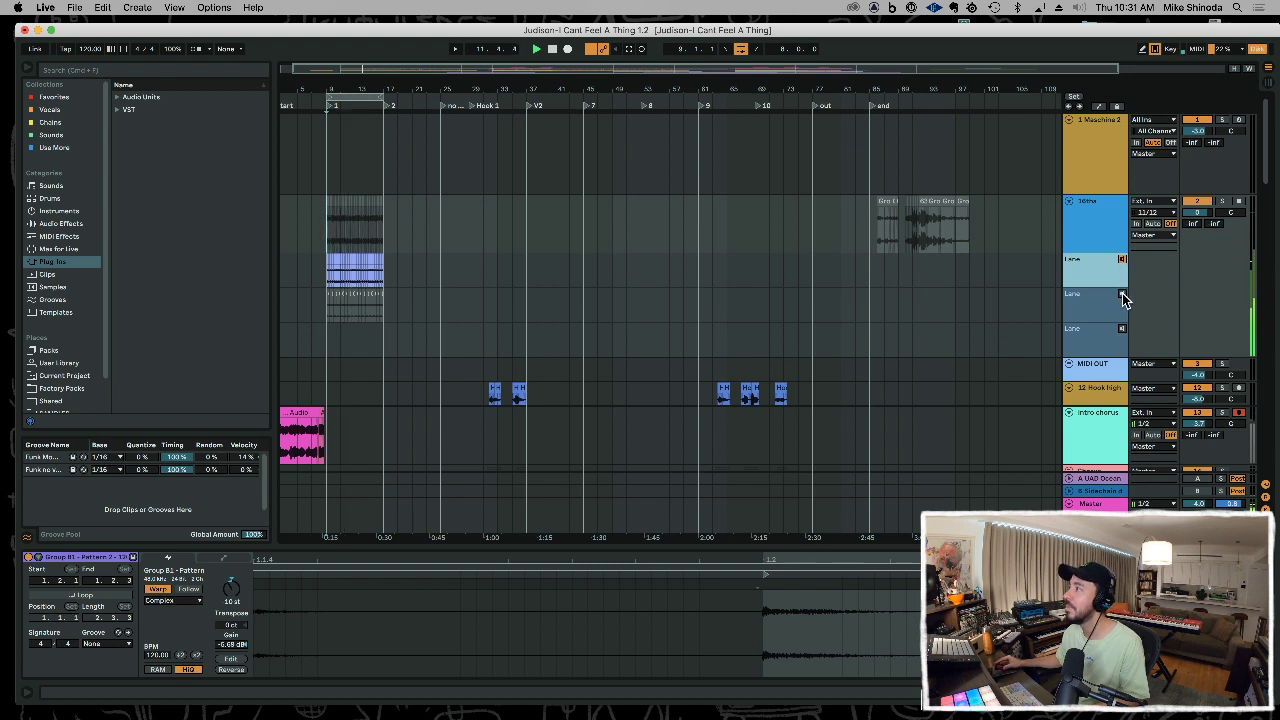
left_click(1122, 296)
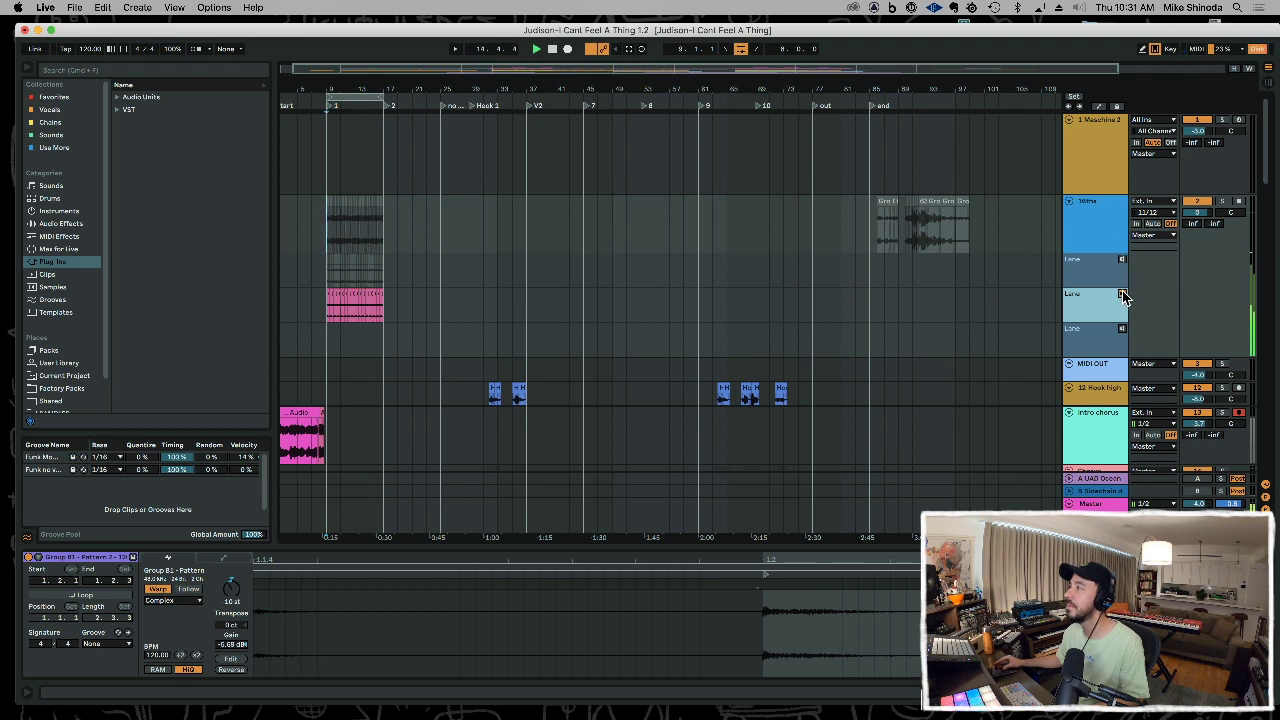
left_click(1122, 295)
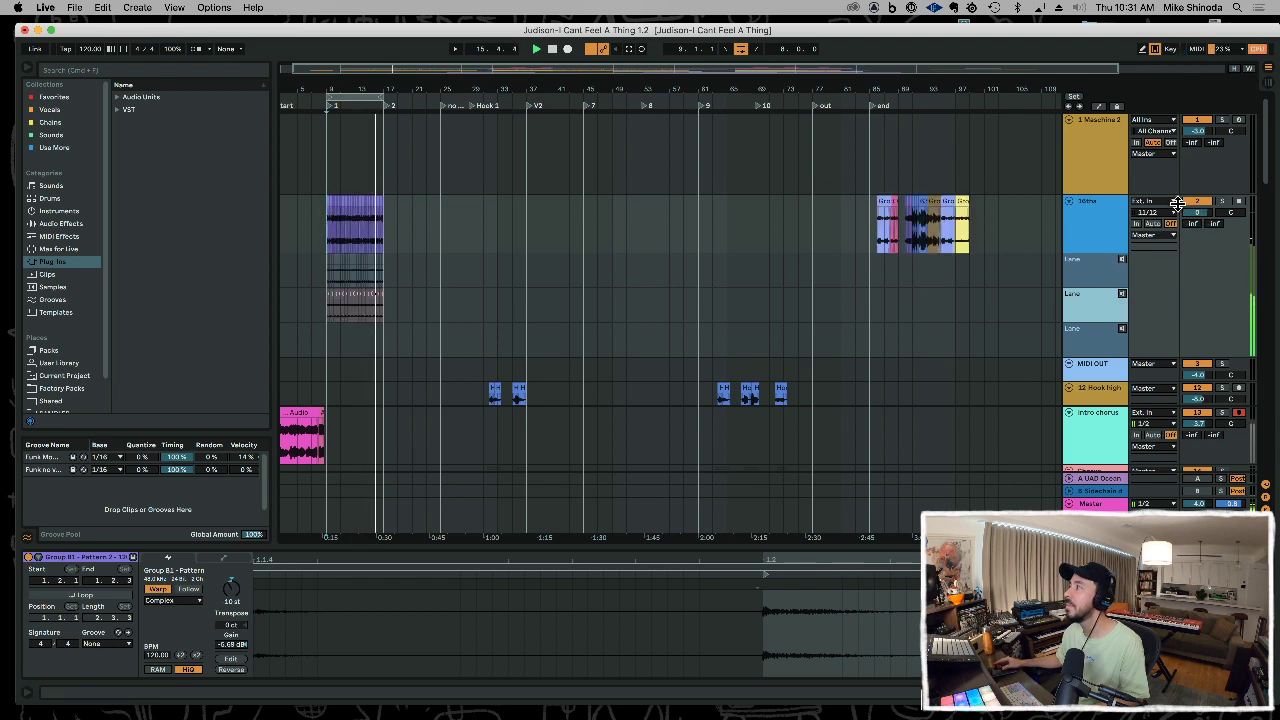
- Mute the percussion pattern track and switch to Chrome to check the Twitch poll on the three patterns
left_click(1198, 203)
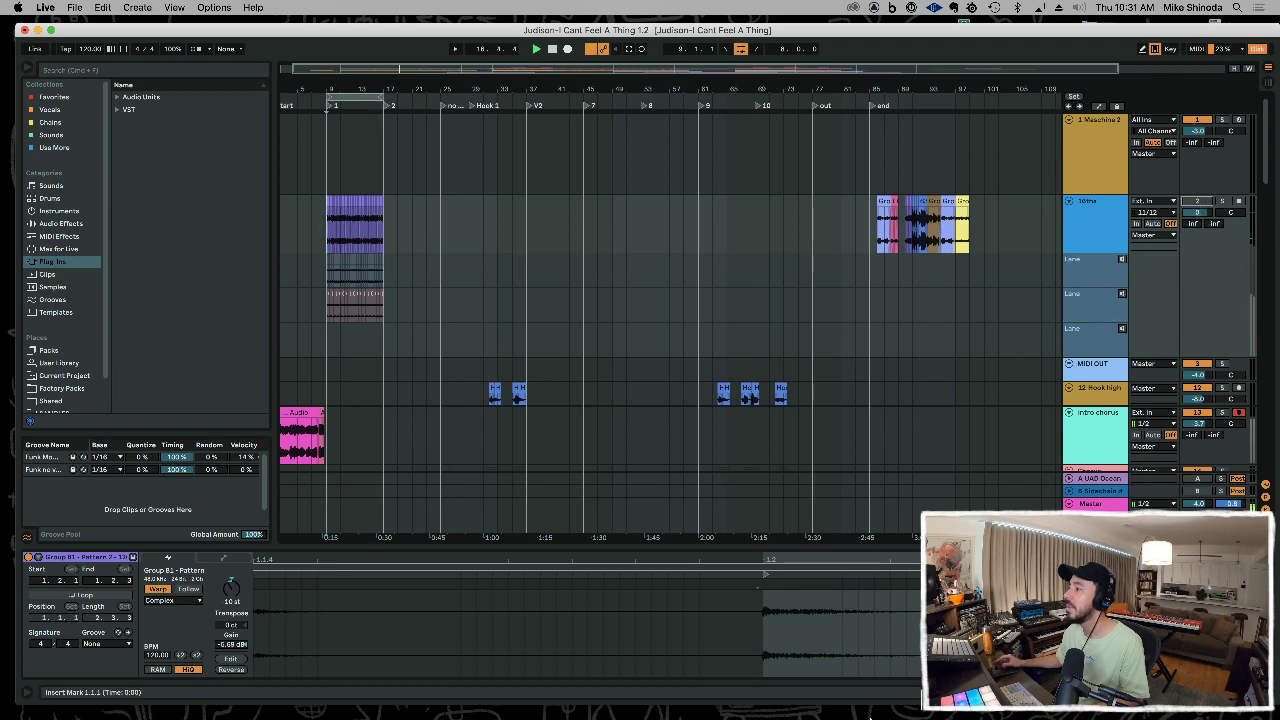
mouse_move(870, 717)
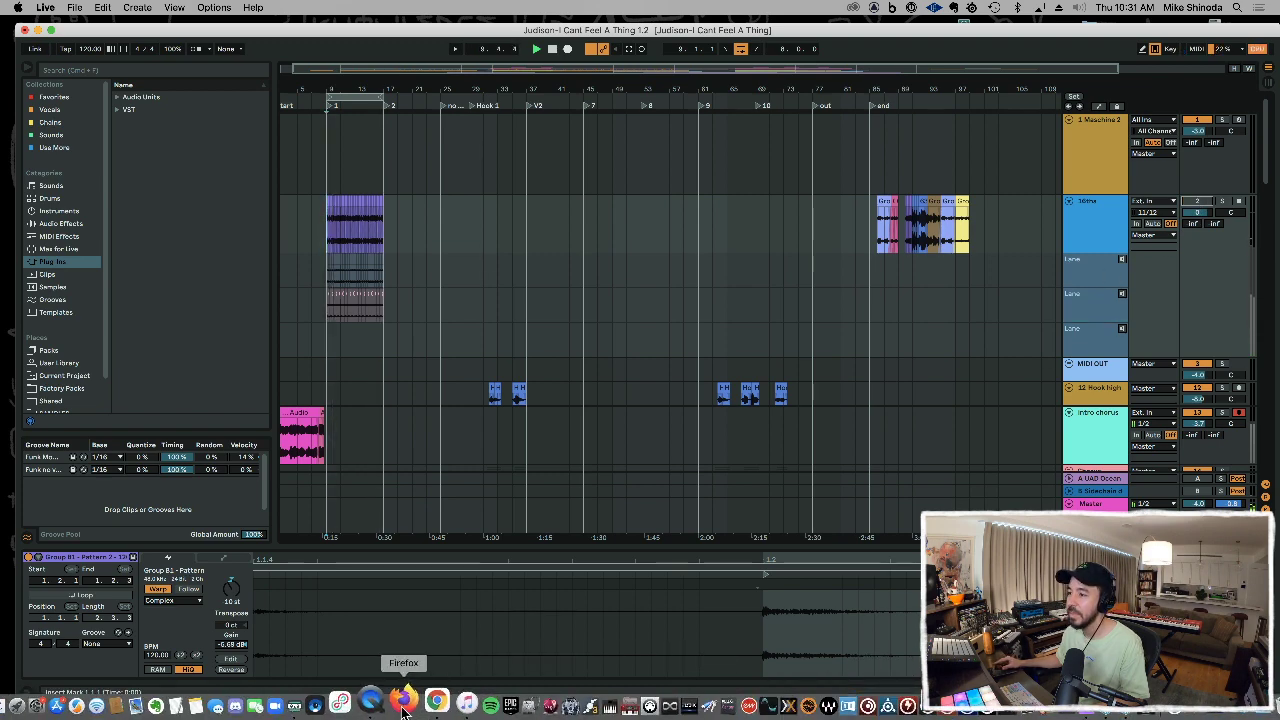
left_click(436, 703)
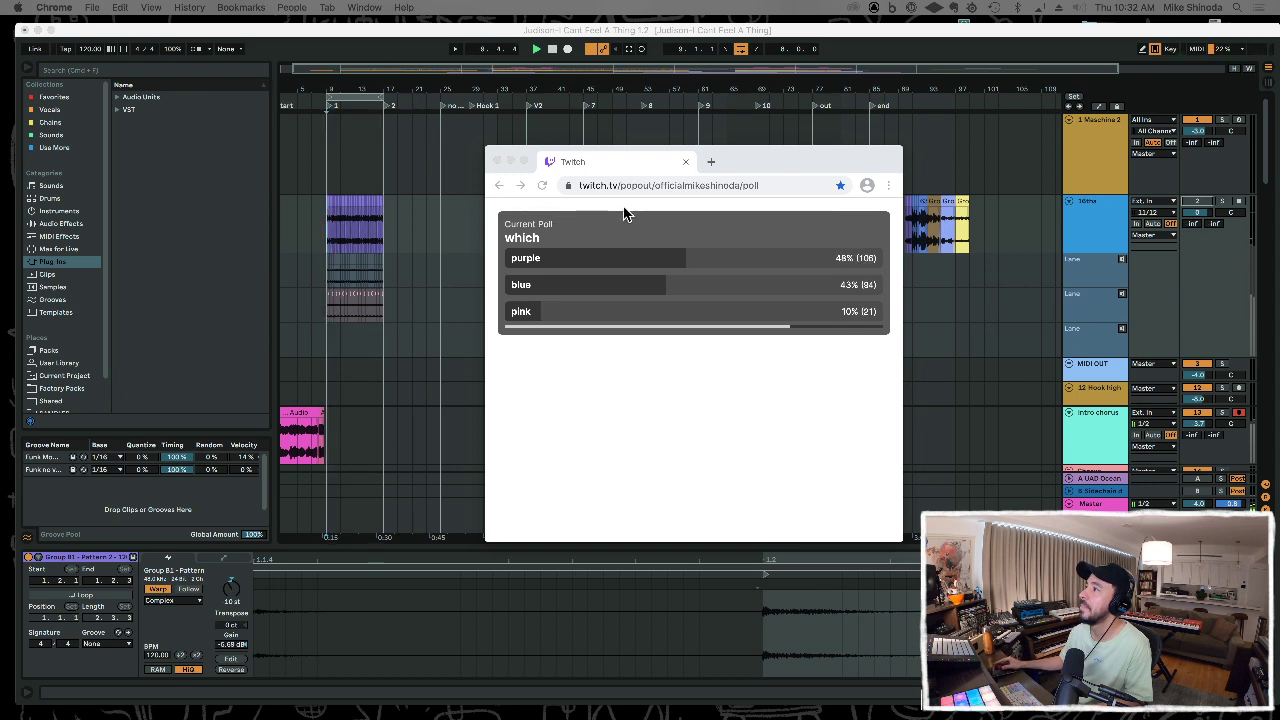
- Return to Live, unmute the percussion pattern track and audition the light-blue lane against the purple clips again
left_click(1199, 207)
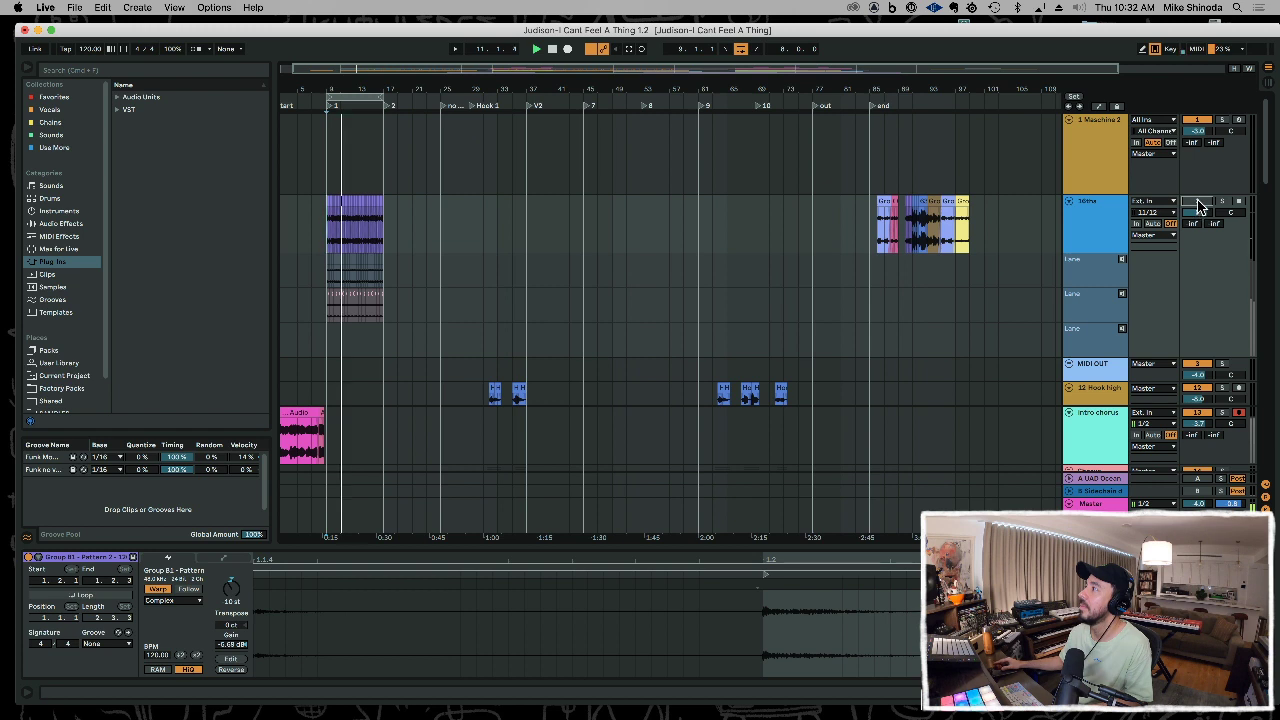
left_click(1122, 260)
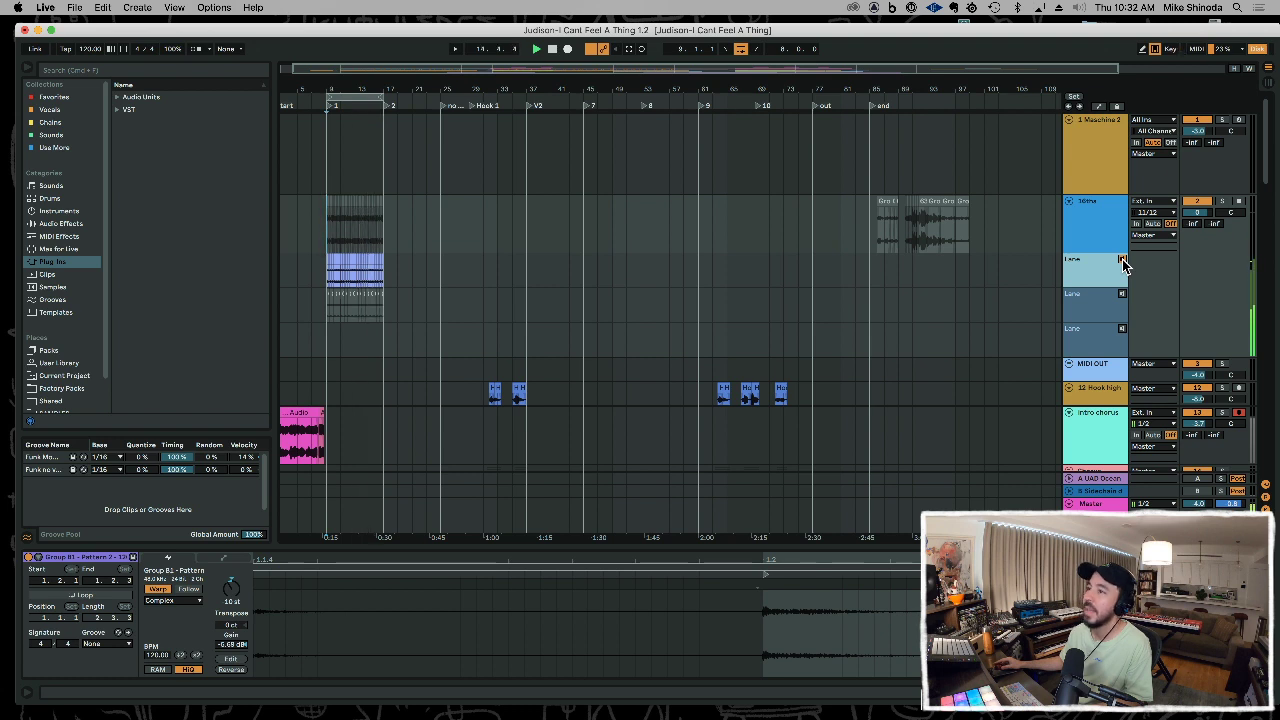
left_click(1122, 261)
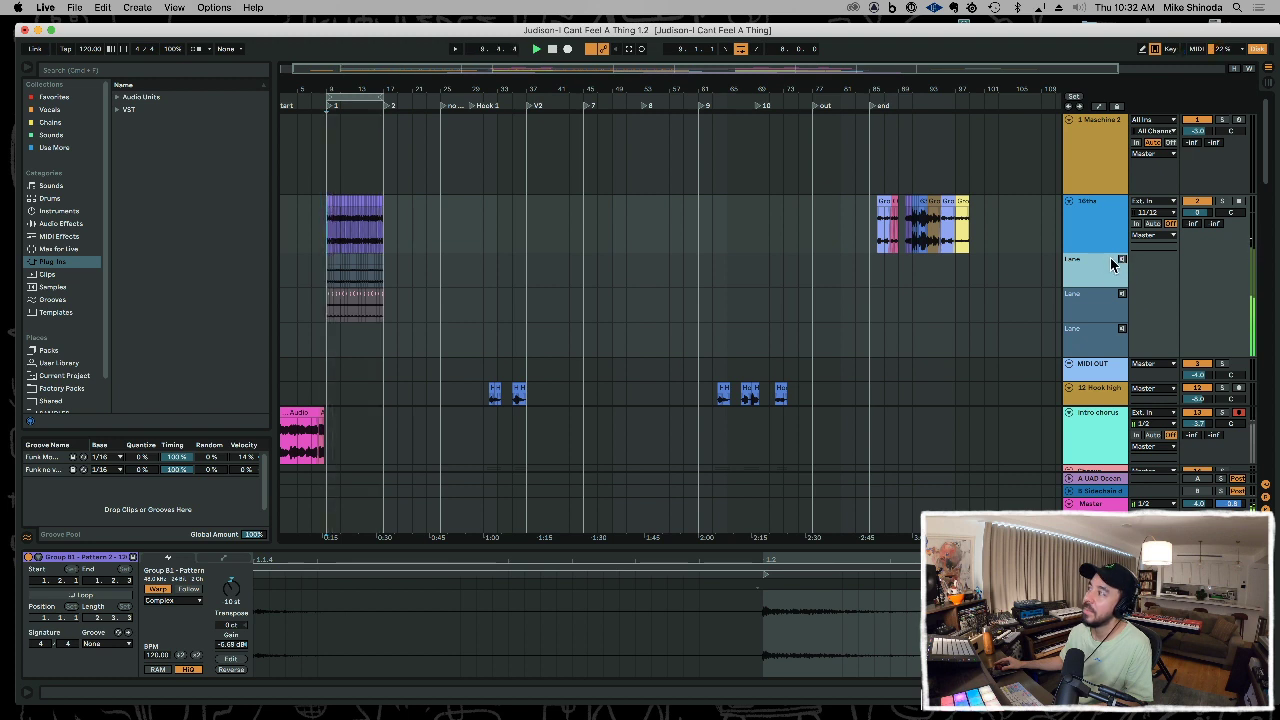
- Mute the percussion pattern track, stop playback and switch to Chrome to read the final Twitch poll
left_click(1189, 202)
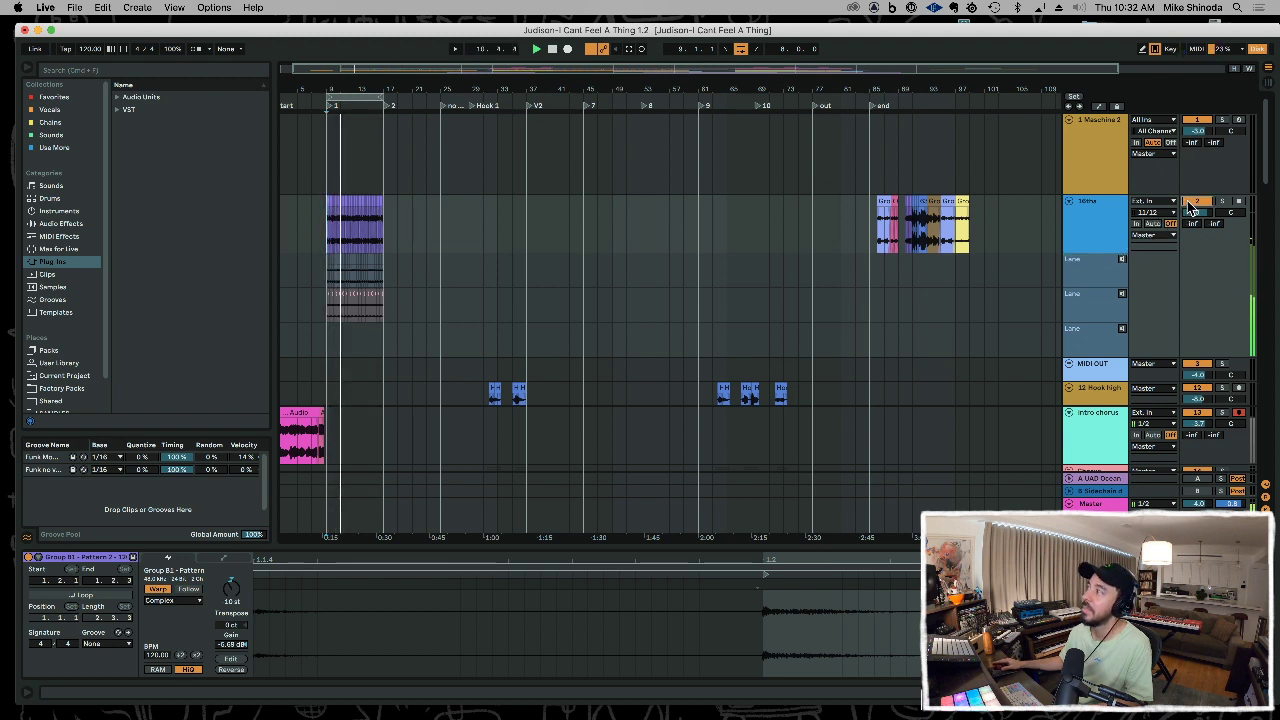
key("space")
mouse_move(671, 713)
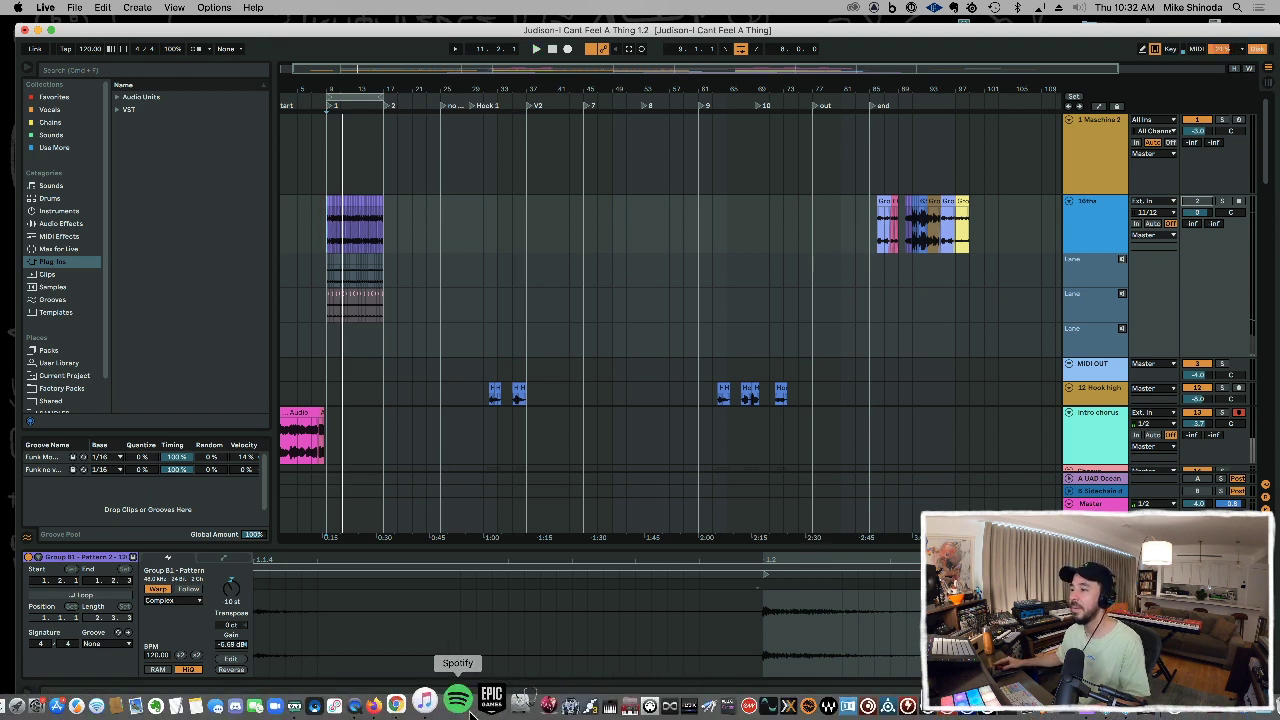
left_click(428, 711)
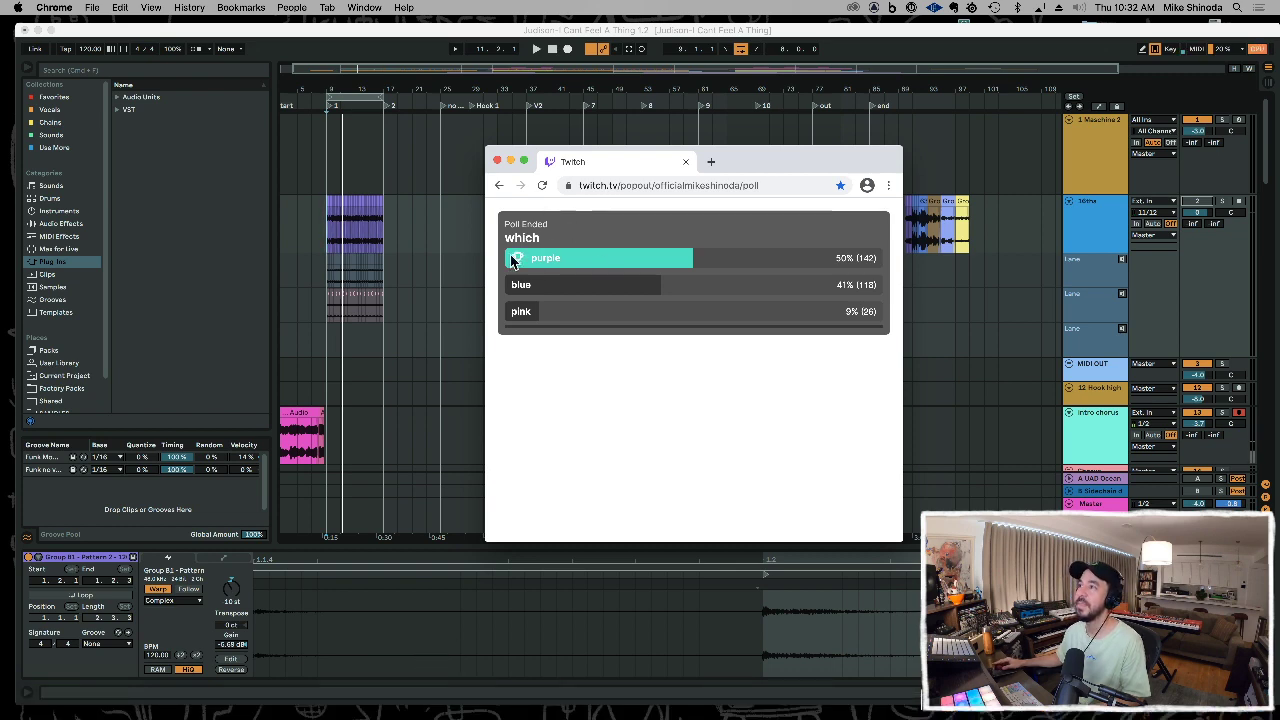
- Back in Live, duplicate the purple clips of bars 9 to 17 into bars 17 to 25 and unmute their track
left_click(399, 283)
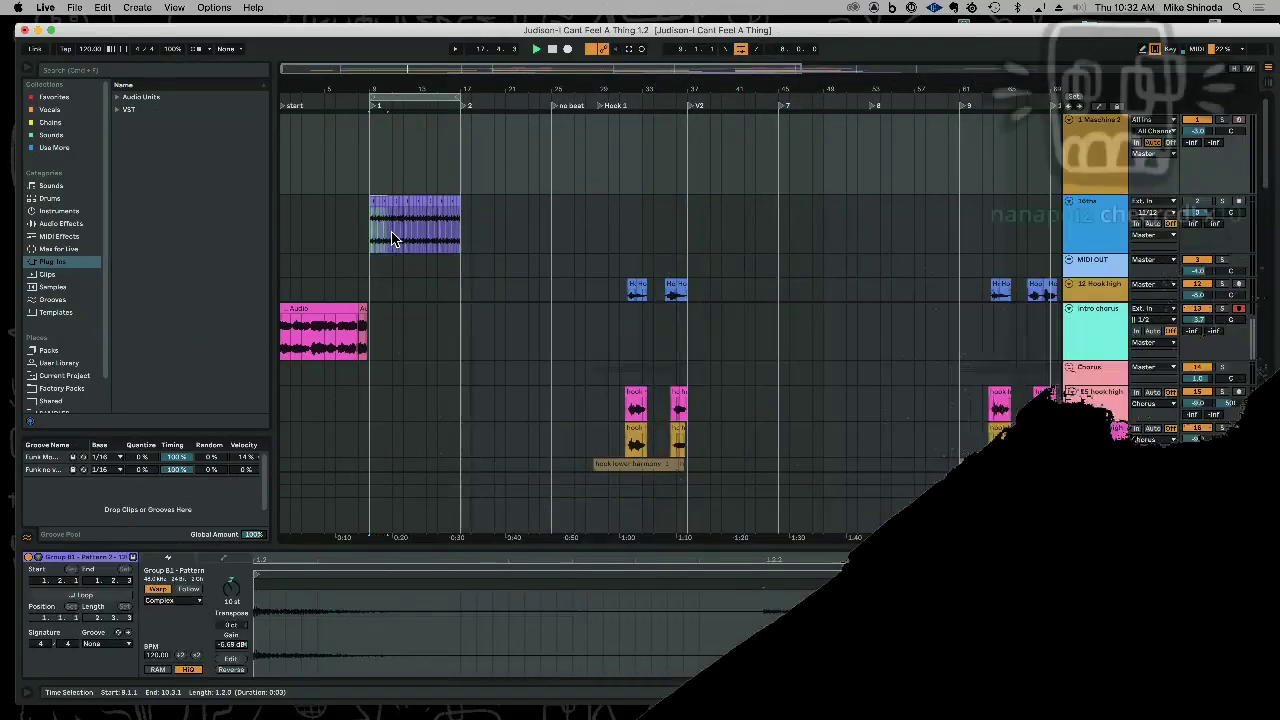
key("super+d")
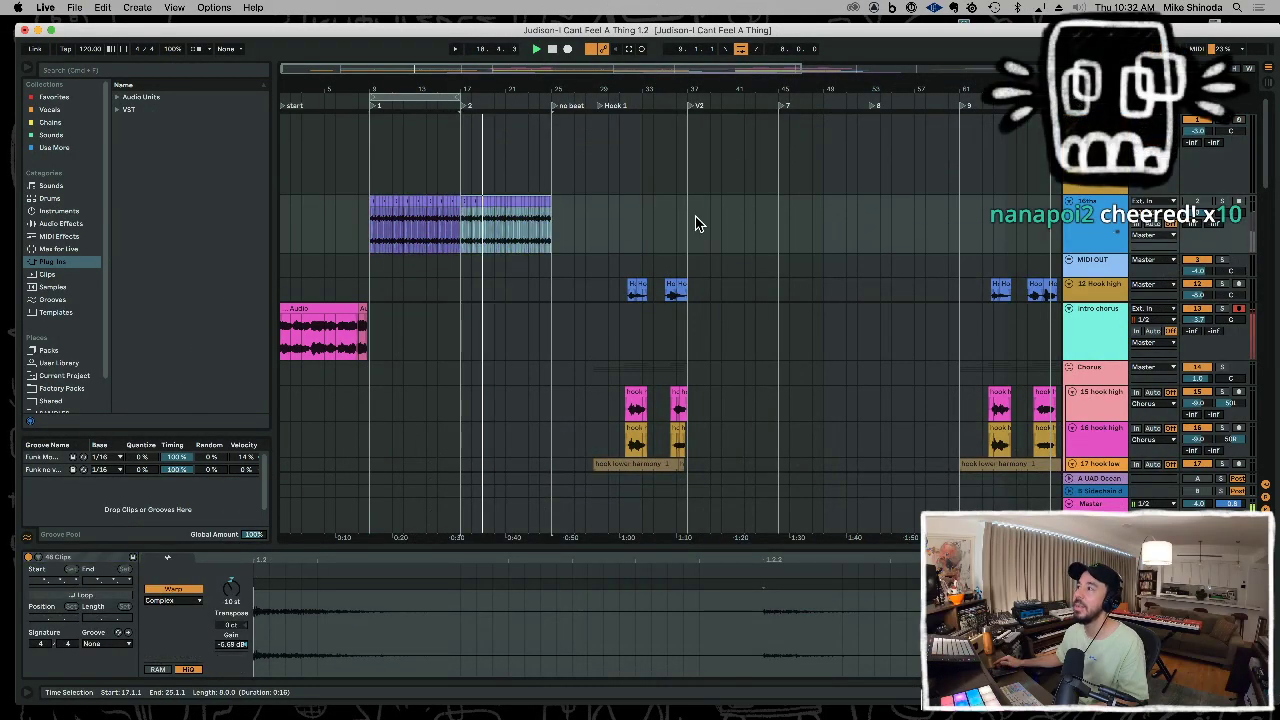
key("space")
left_click(1196, 203)
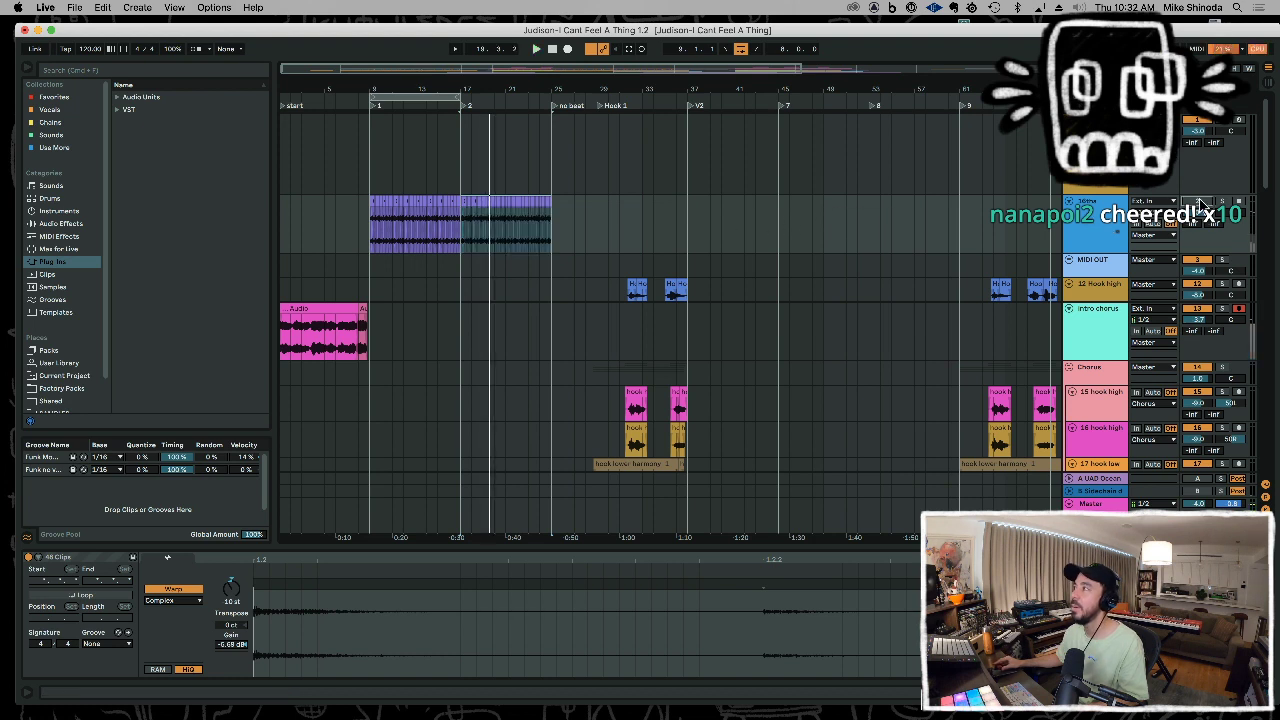
key("space")
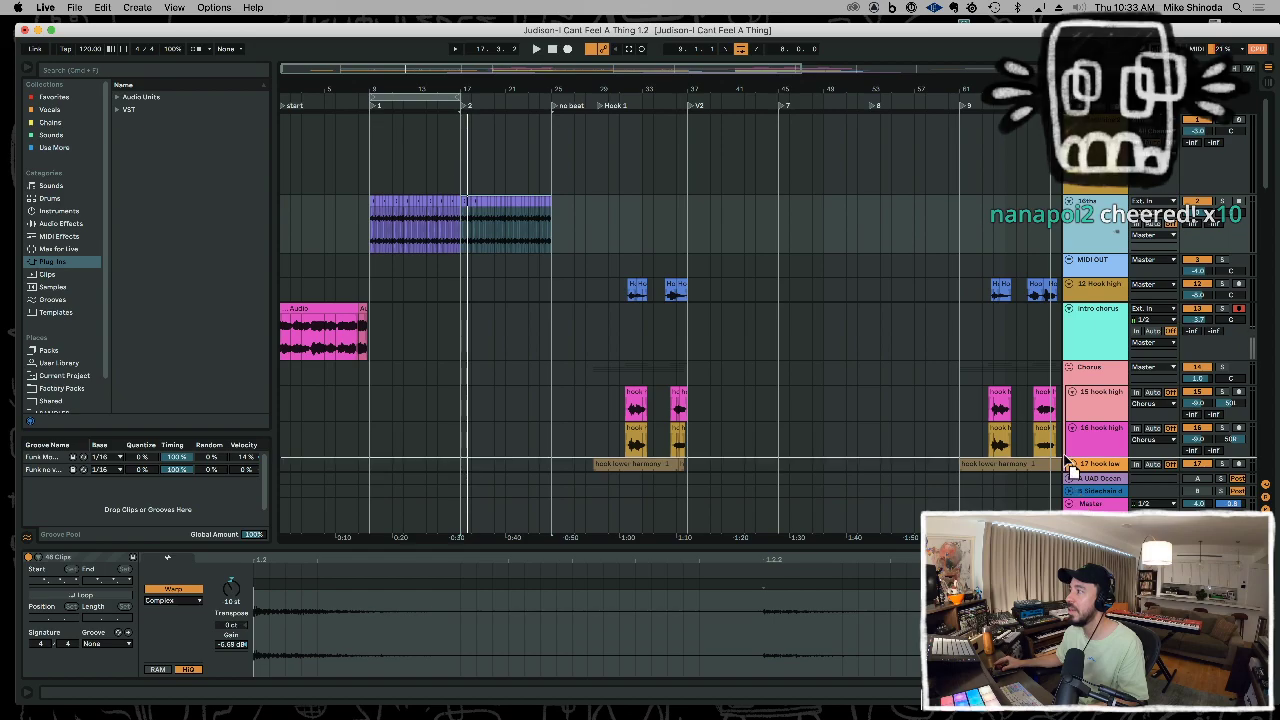
- Move the 16ths percussion track down the arrangement so it sits between the Lo Fi 2 track and the hat accents track
scroll(1072, 462, "down", 3)
scroll(1073, 490, "down", 8)
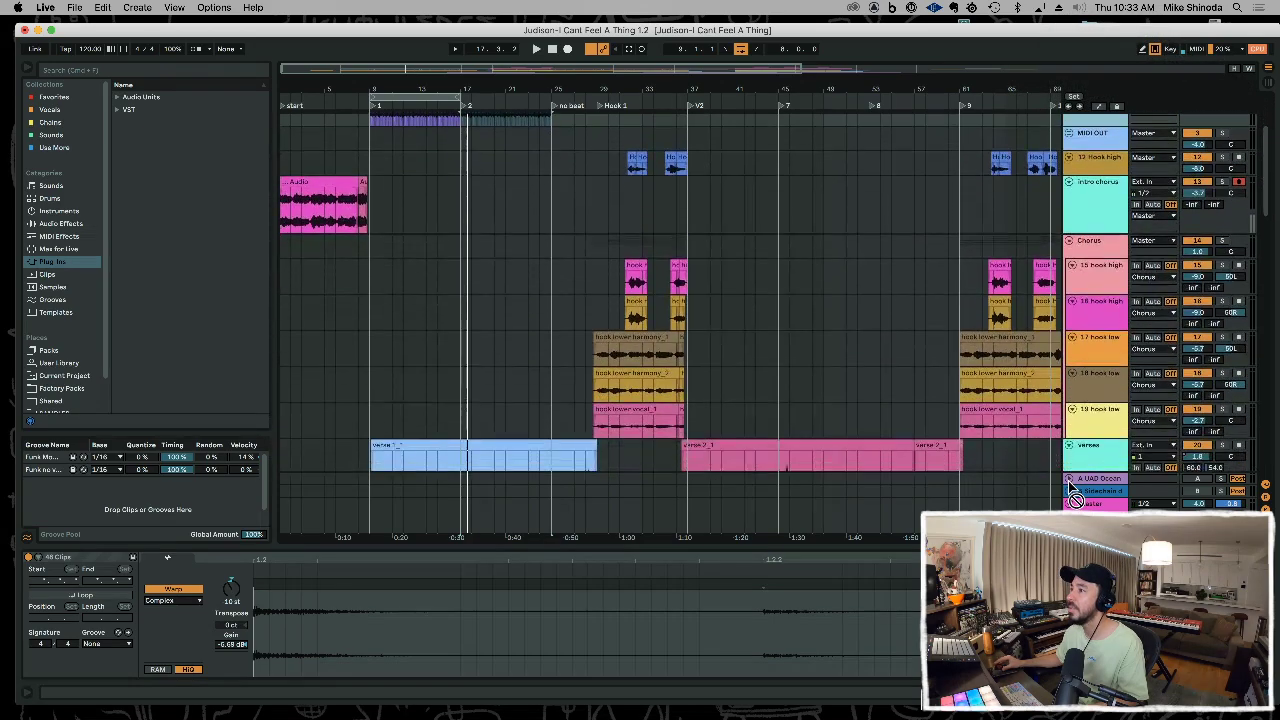
scroll(1072, 490, "down", 8)
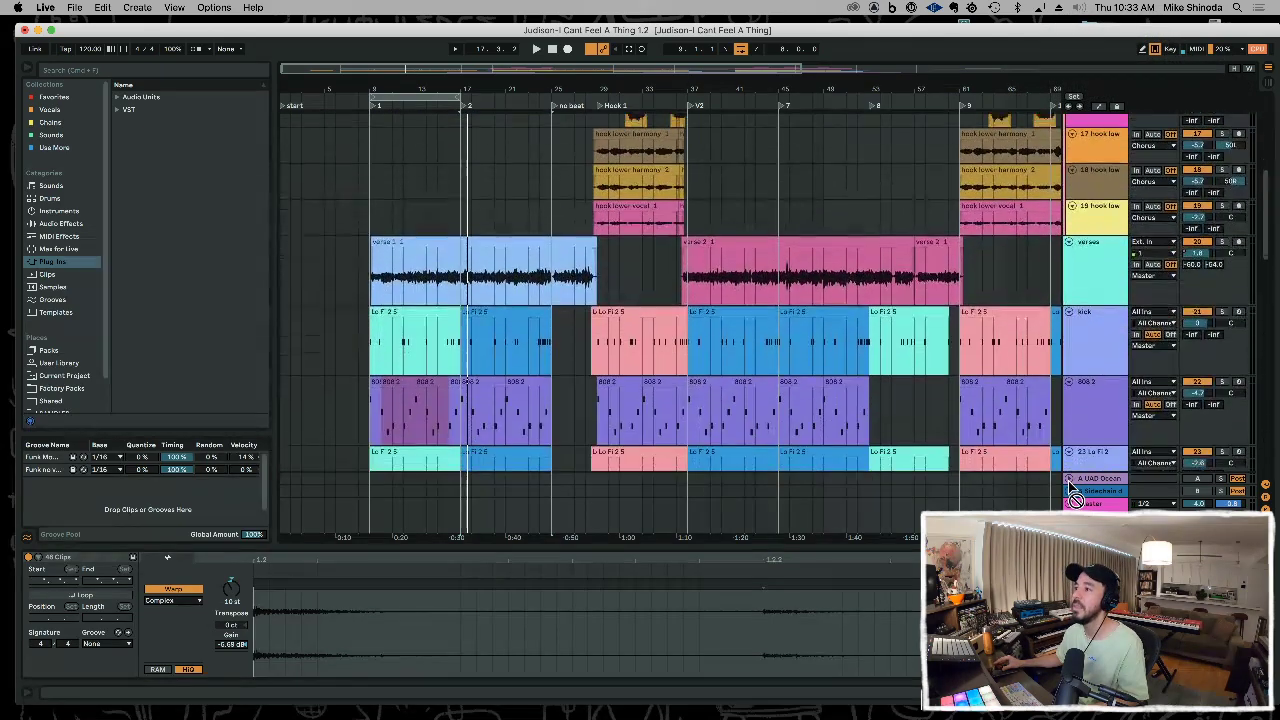
scroll(1072, 490, "down", 1)
left_click(1088, 425)
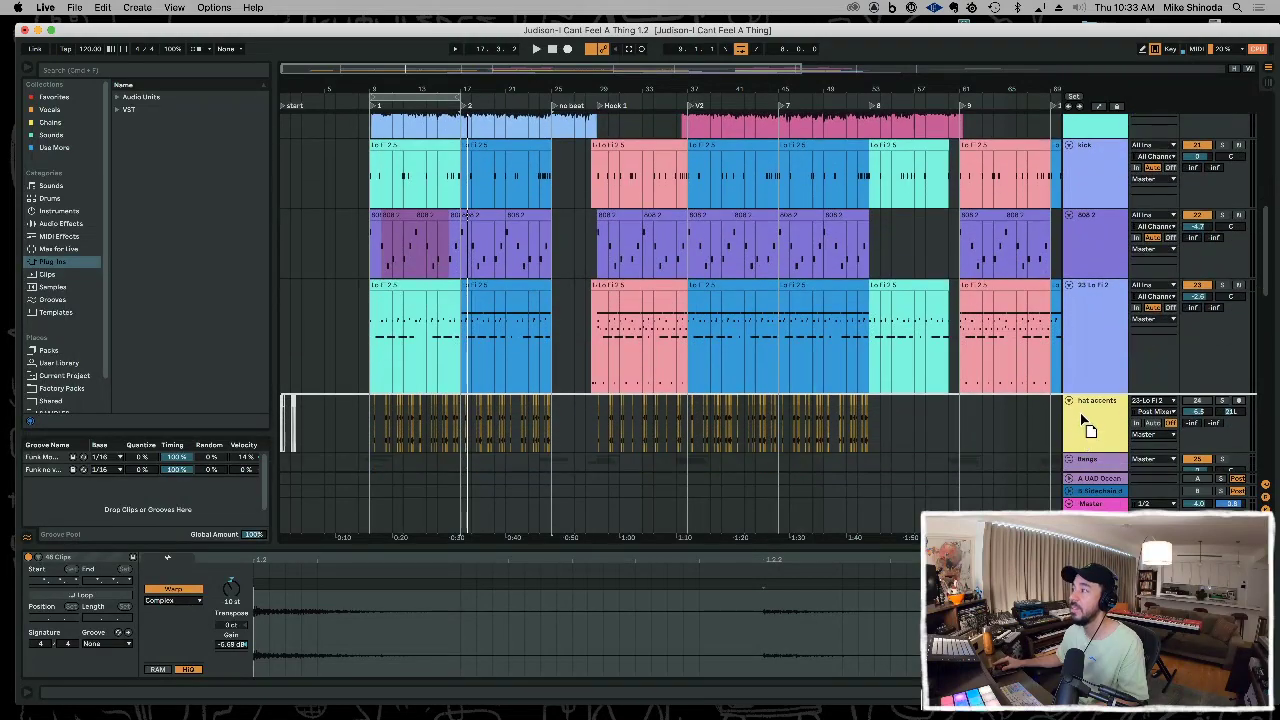
key("Delete")
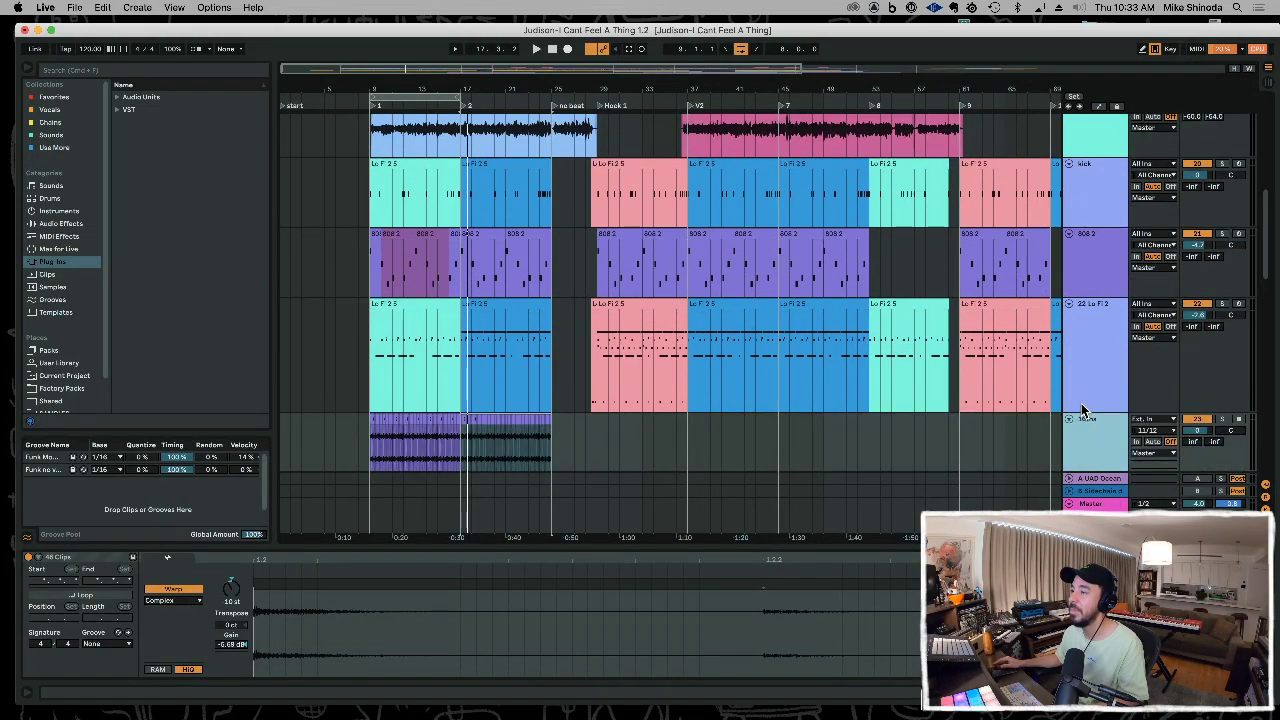
key("super+z")
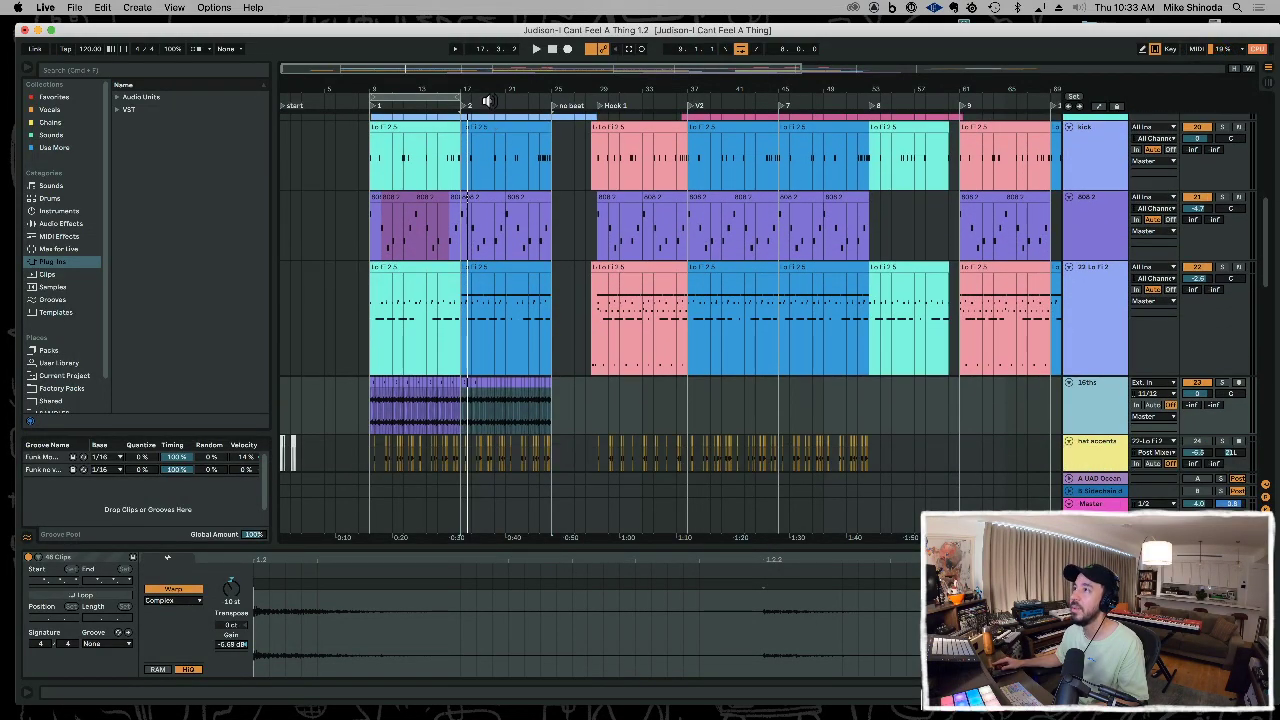
- Loop bars 9 to 25 in playback, set the 16ths track's volume to -7.5 dB and pan it left
left_click_drag(489, 87, 603, 99)
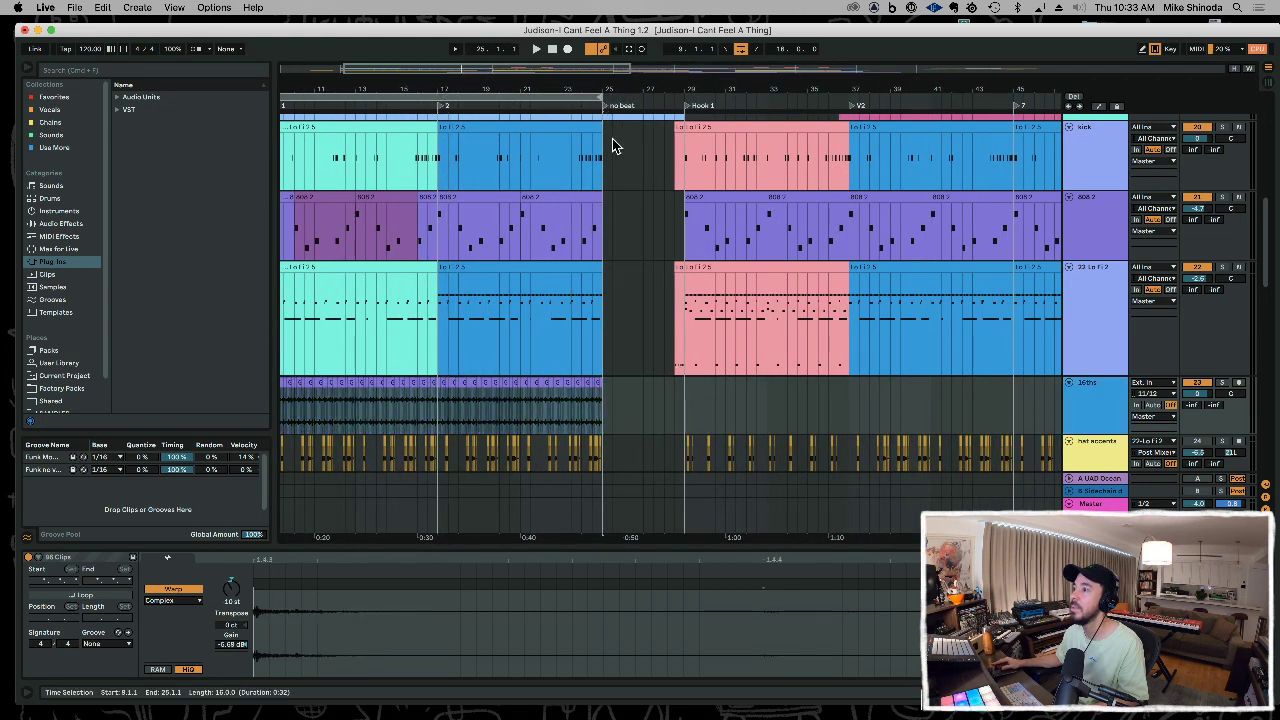
key("space")
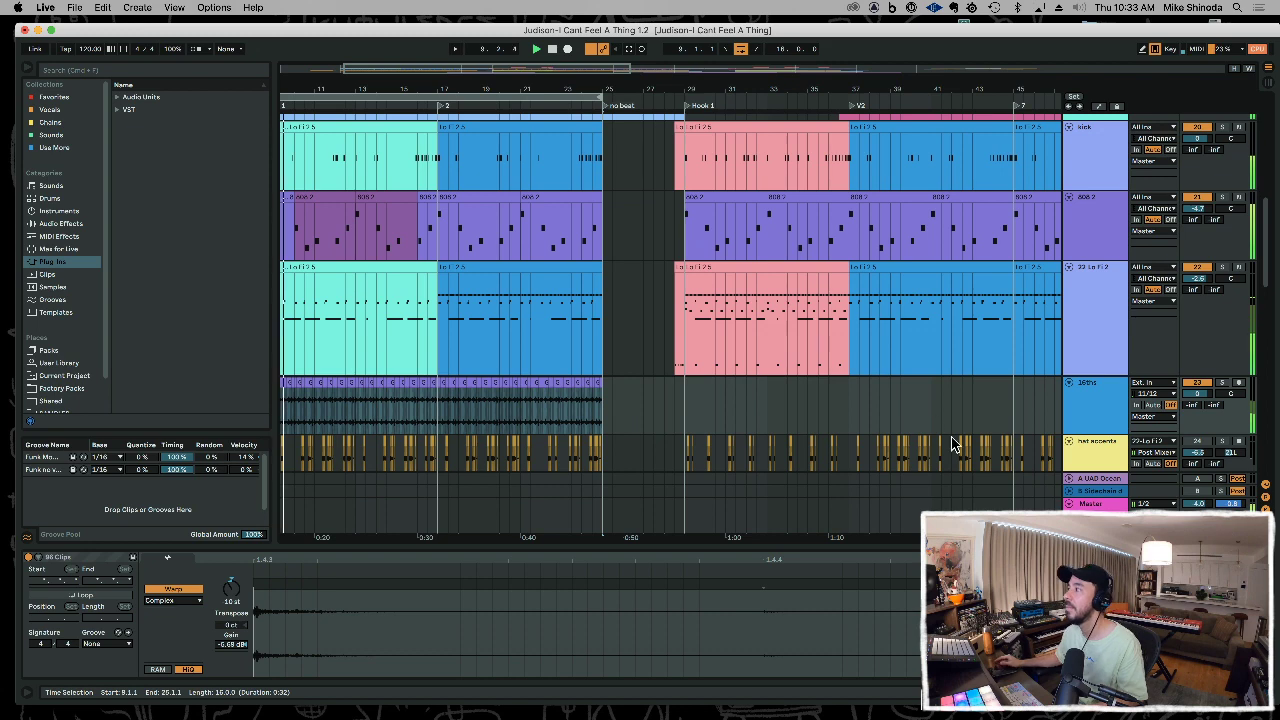
left_click_drag(789, 87, 858, 89)
left_click_drag(1198, 393, 1231, 405)
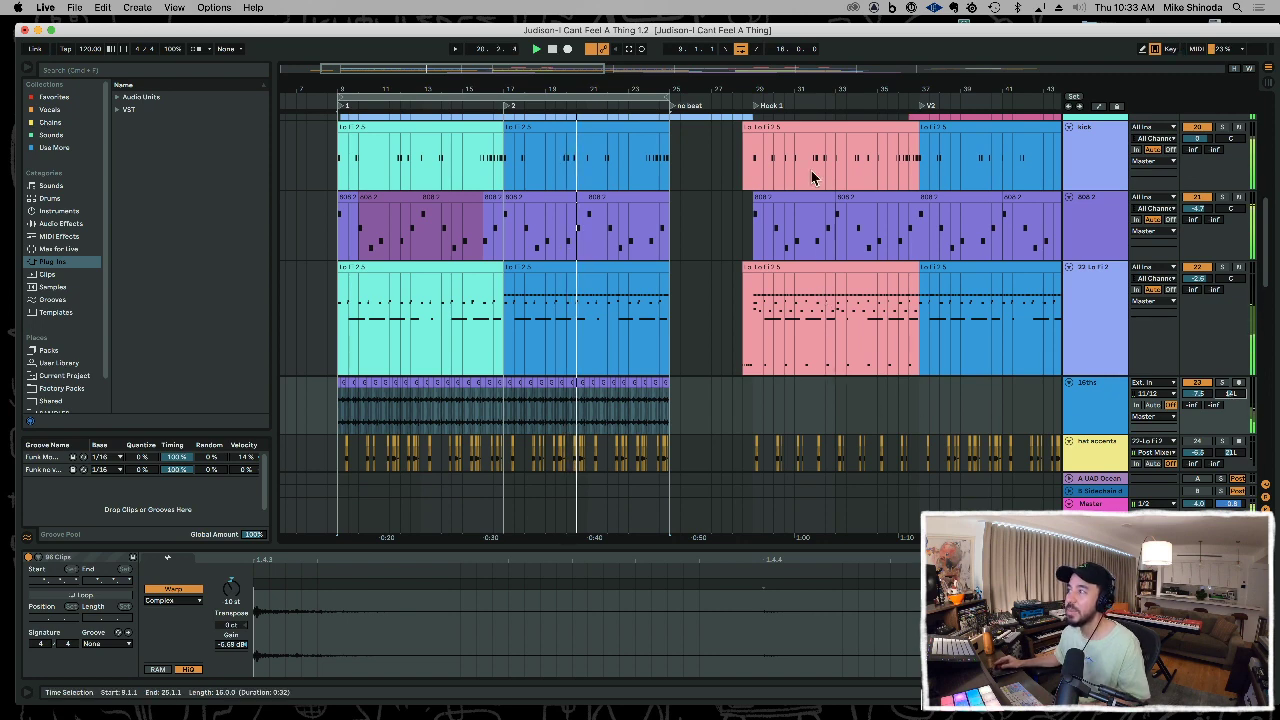
- Copy the purple clips of bars 17 to 25 on the 16ths track to bars 29, 37, 45 and 61
left_click_drag(797, 89, 790, 70)
left_click_drag(570, 92, 557, 106)
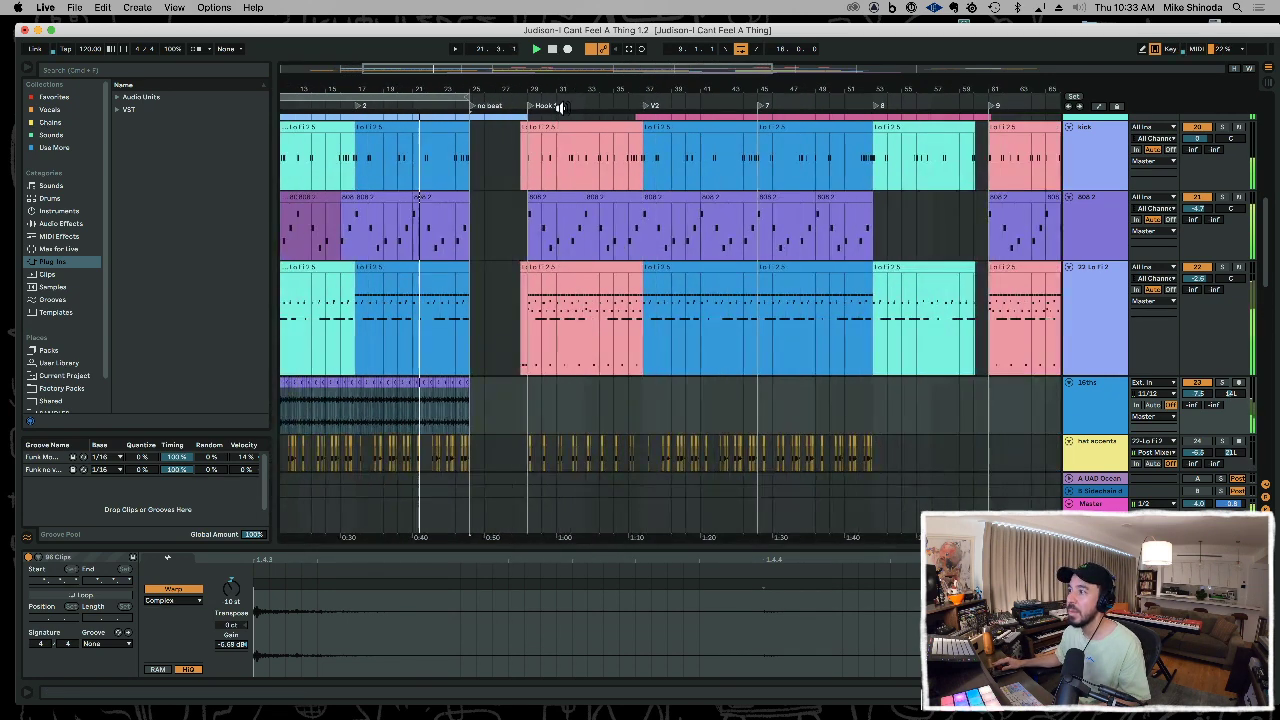
left_click(530, 408)
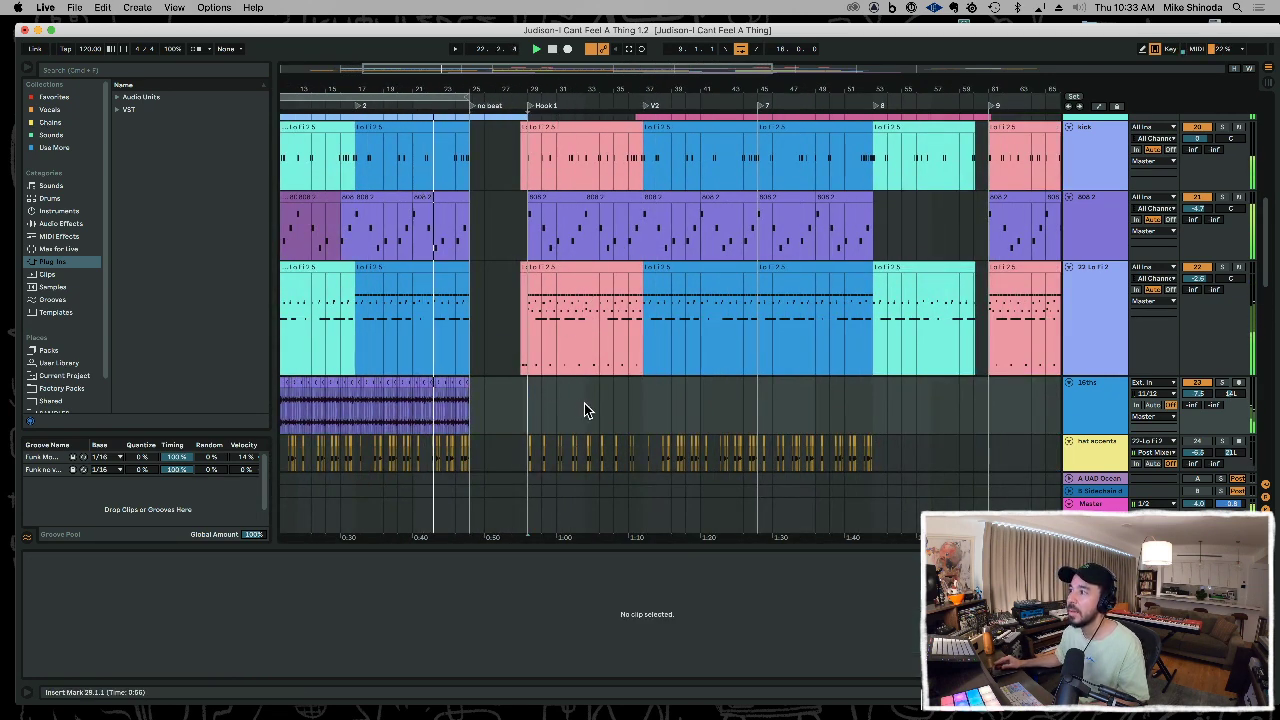
left_click(467, 408)
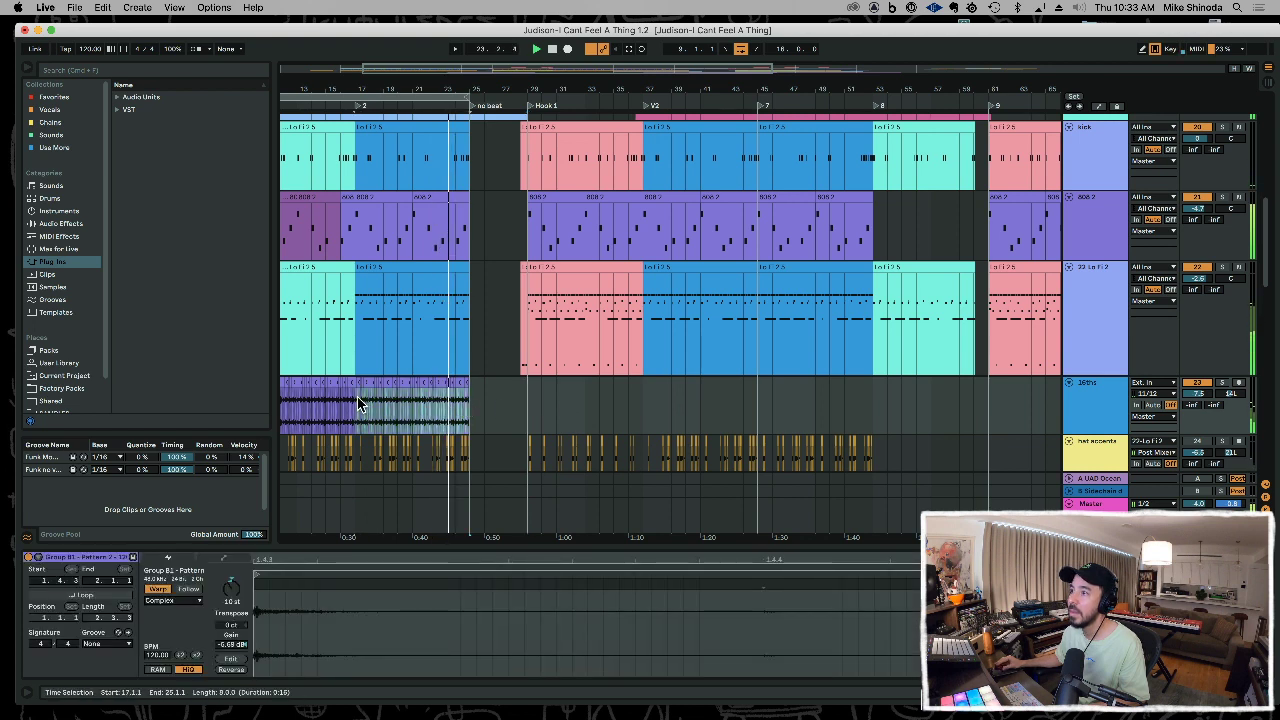
left_click(527, 404)
key("super+v")
key("super+v")
key("super+v")
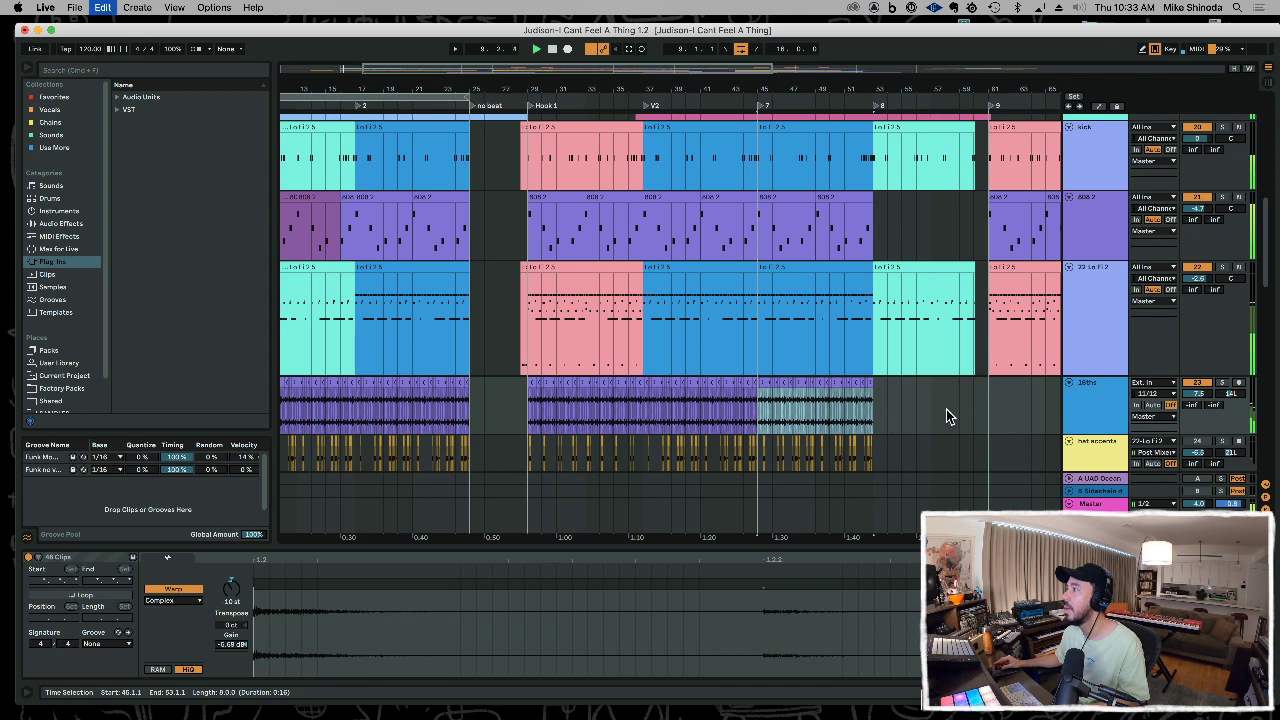
left_click(990, 400)
key("super+v")
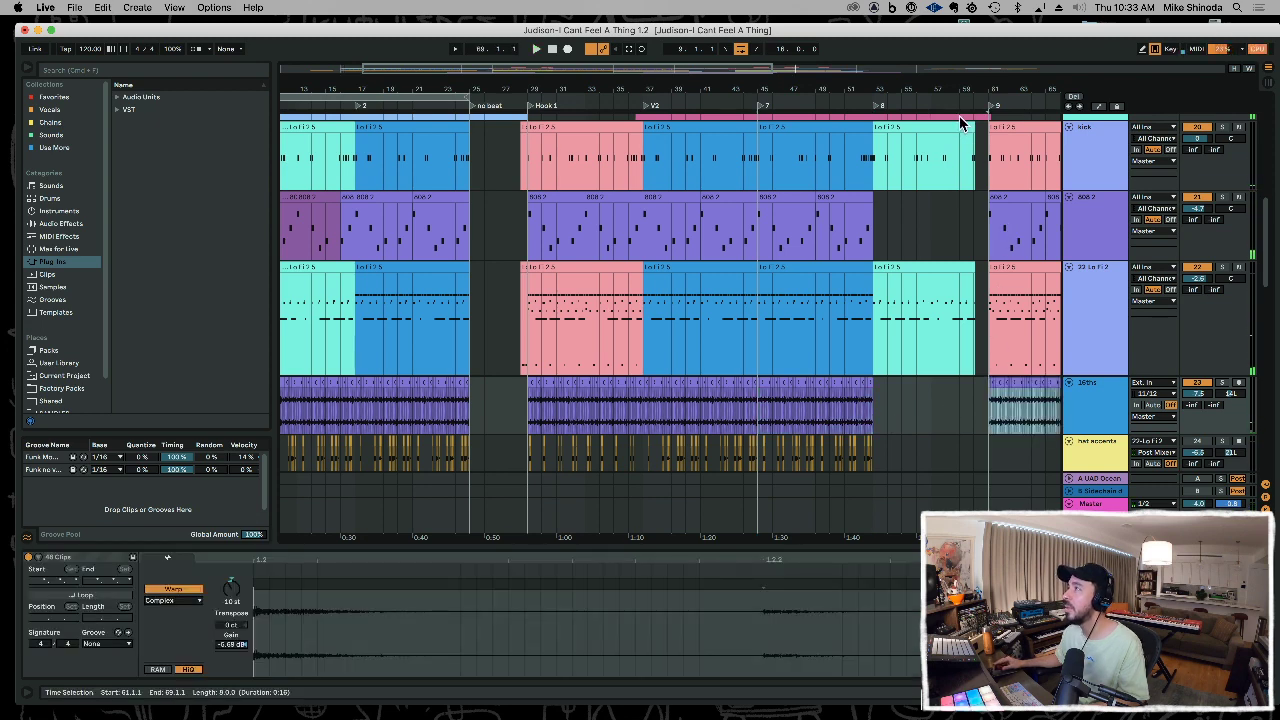
- Paste the purple clips at bar 69 on the 16ths track and delete everything there from bar 69 to 80
left_click_drag(957, 80, 793, 81)
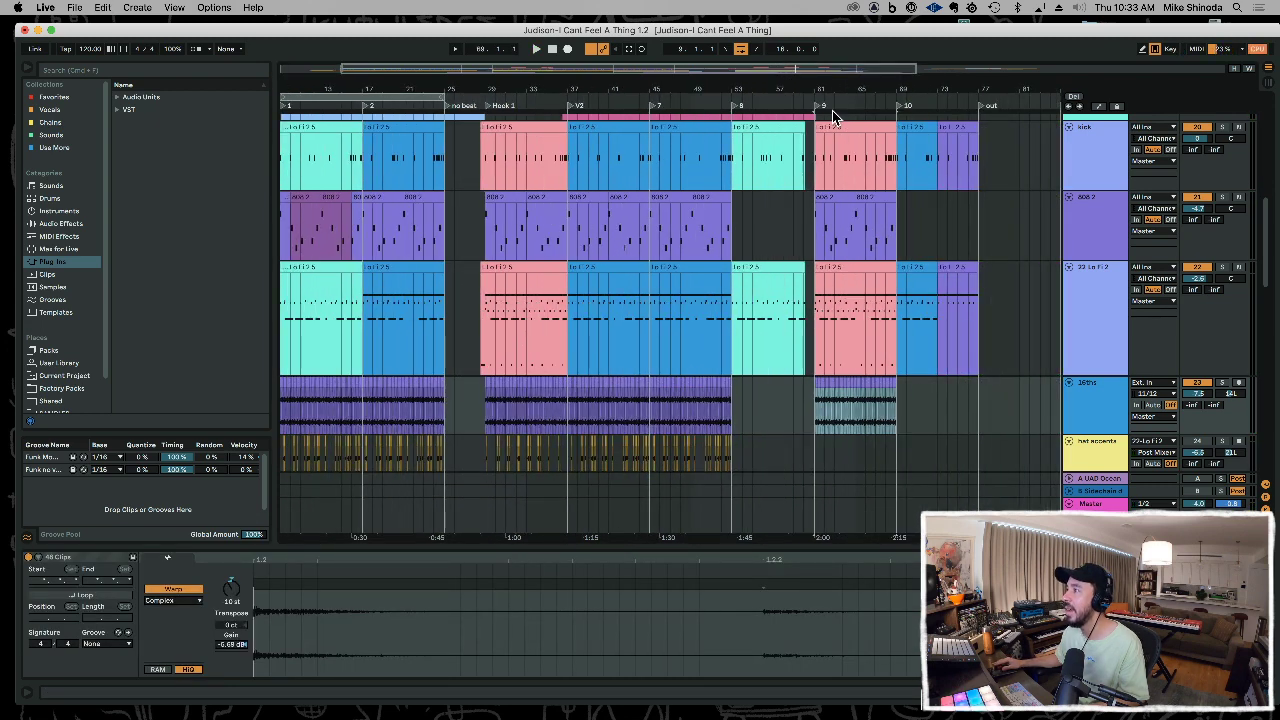
key("super+v")
left_click_drag(1007, 381, 938, 382)
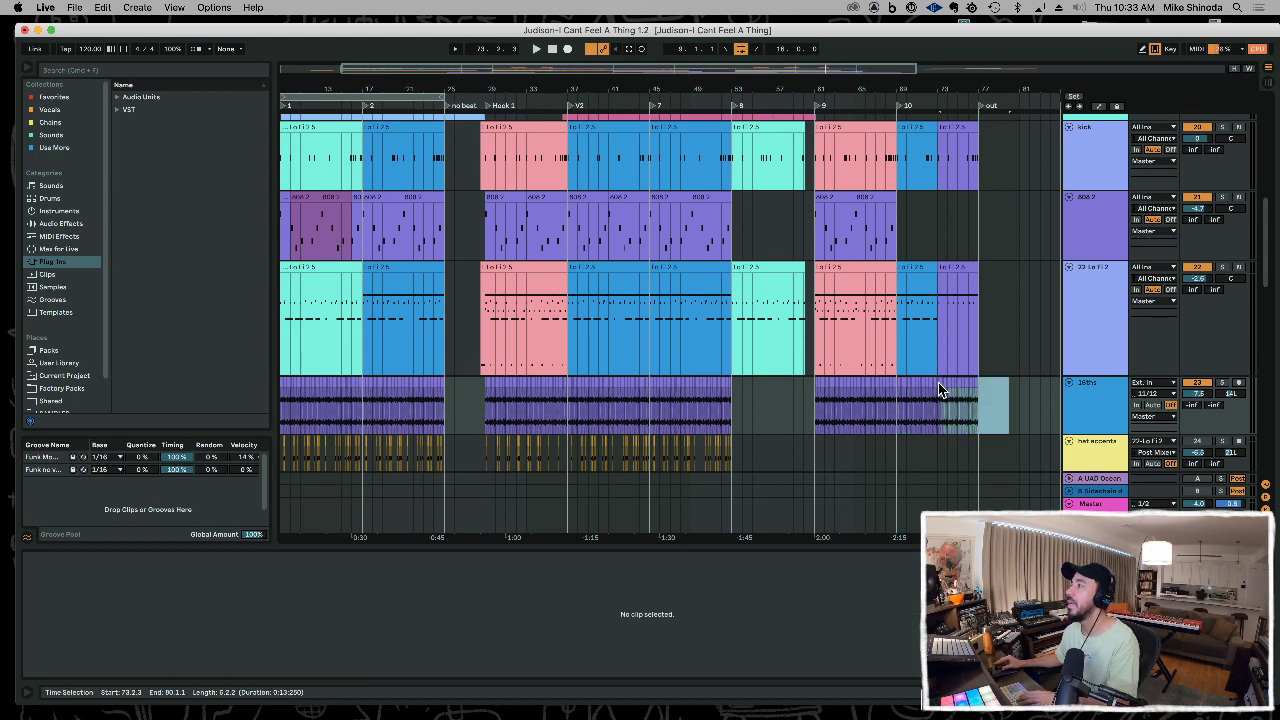
key("Delete")
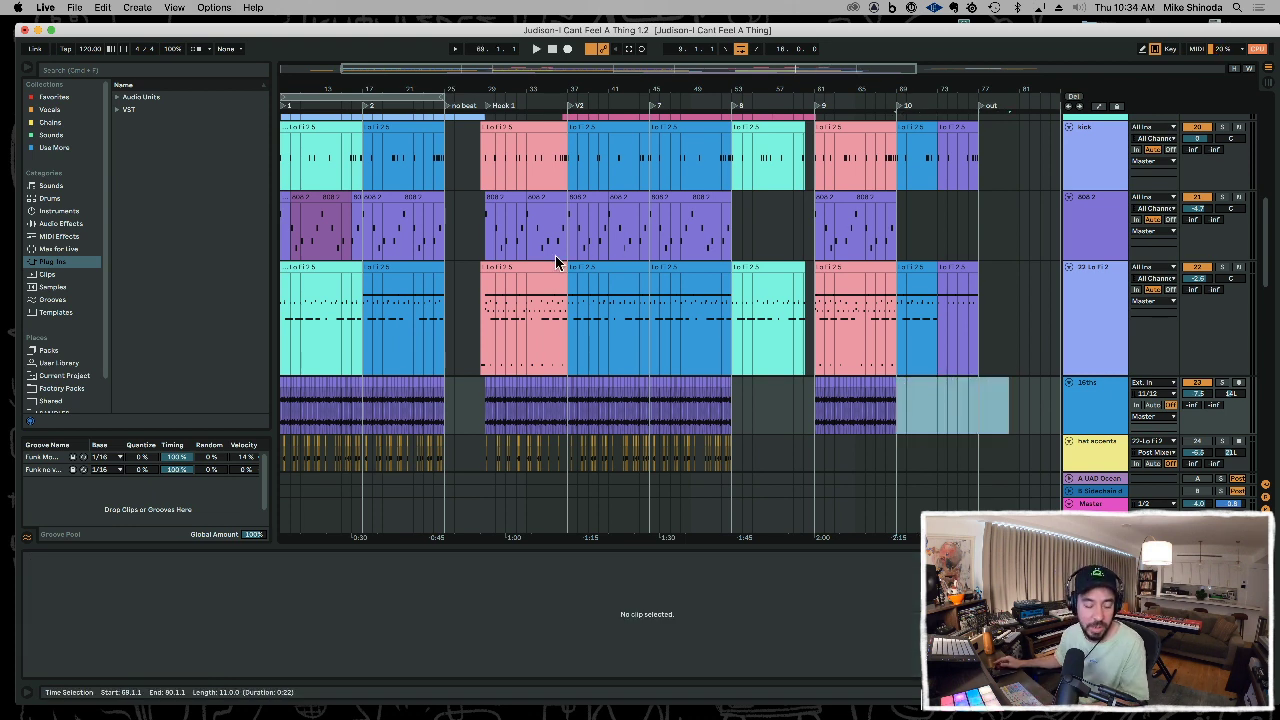
- Play the verse from bar 9, lower the 16ths track's volume to -11.5 dB and hide the clip detail view
left_click_drag(452, 88, 529, 90)
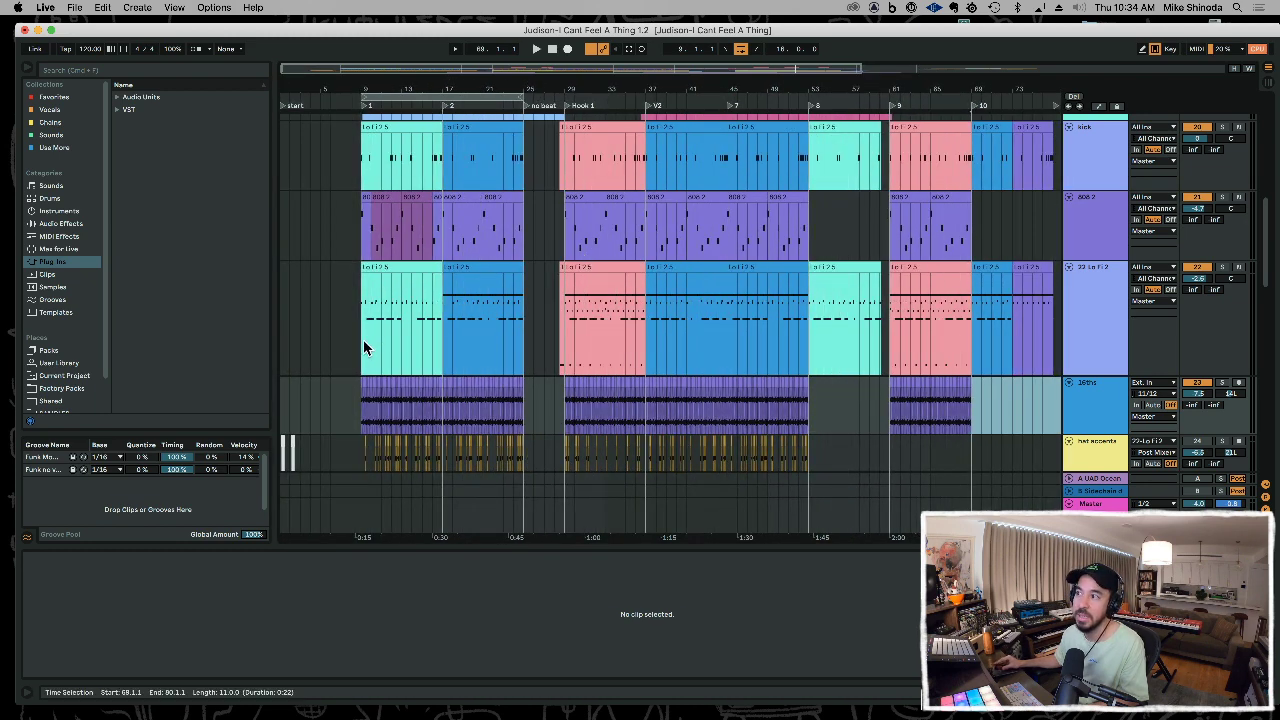
left_click(363, 341)
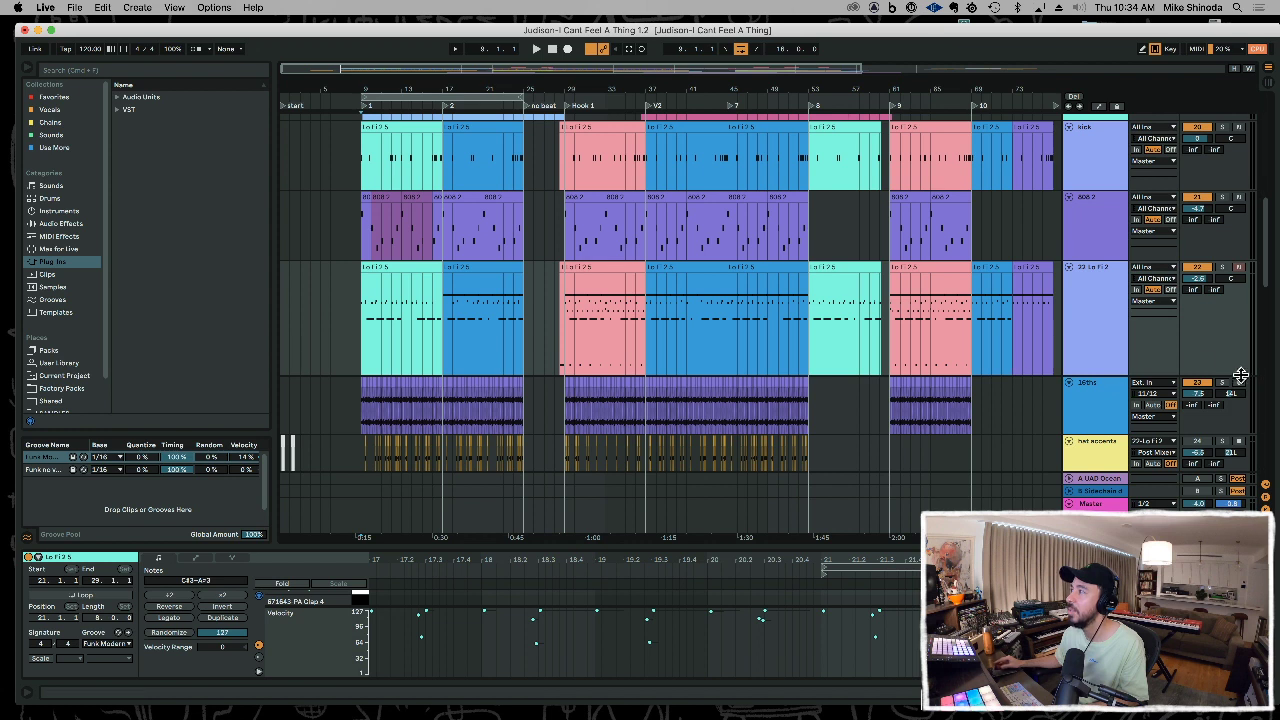
key("space")
left_click_drag(1198, 392, 1200, 398)
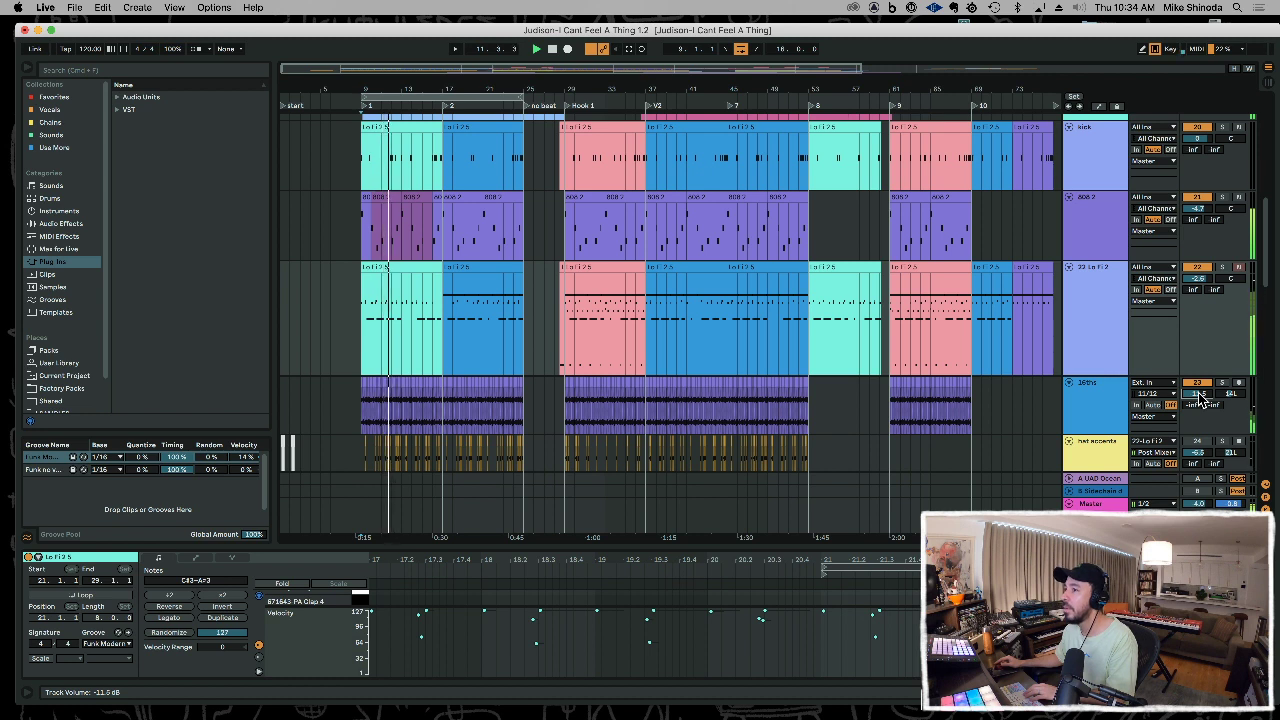
double_click(734, 545)
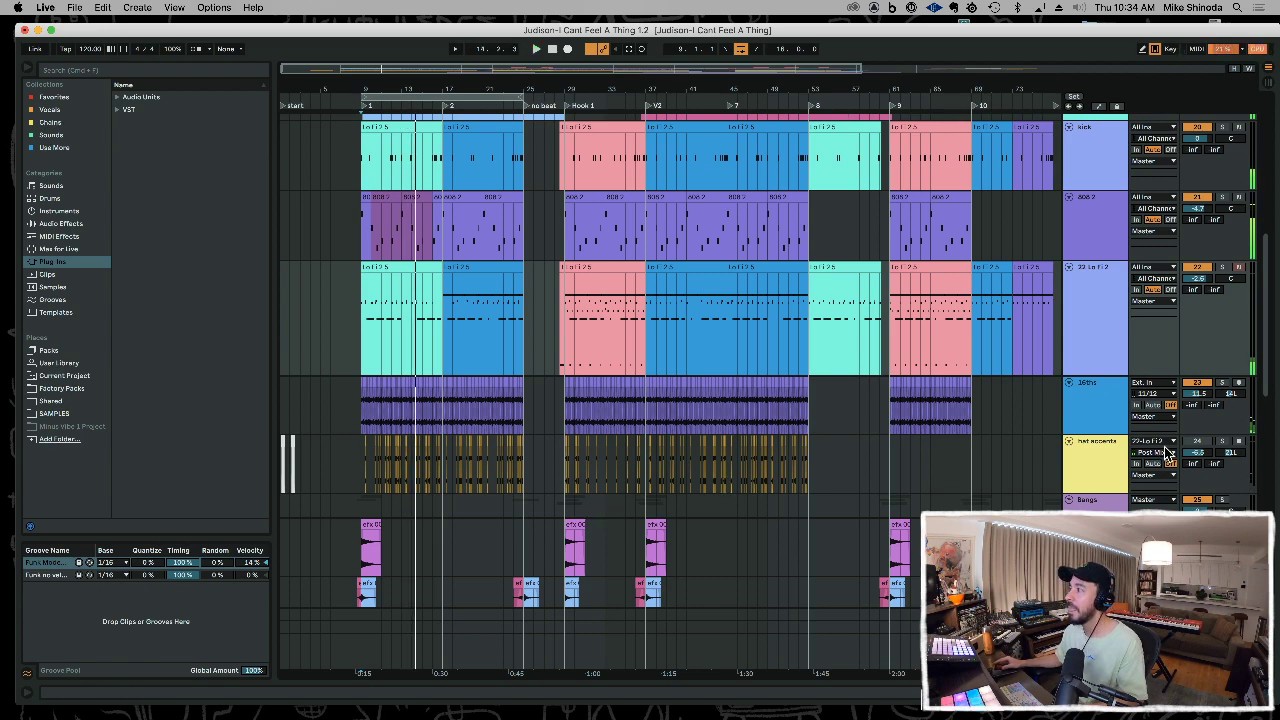
- Audition the hat accents track from bar 9 with its panning set to 37R, and delete the track
left_click_drag(378, 84, 500, 89)
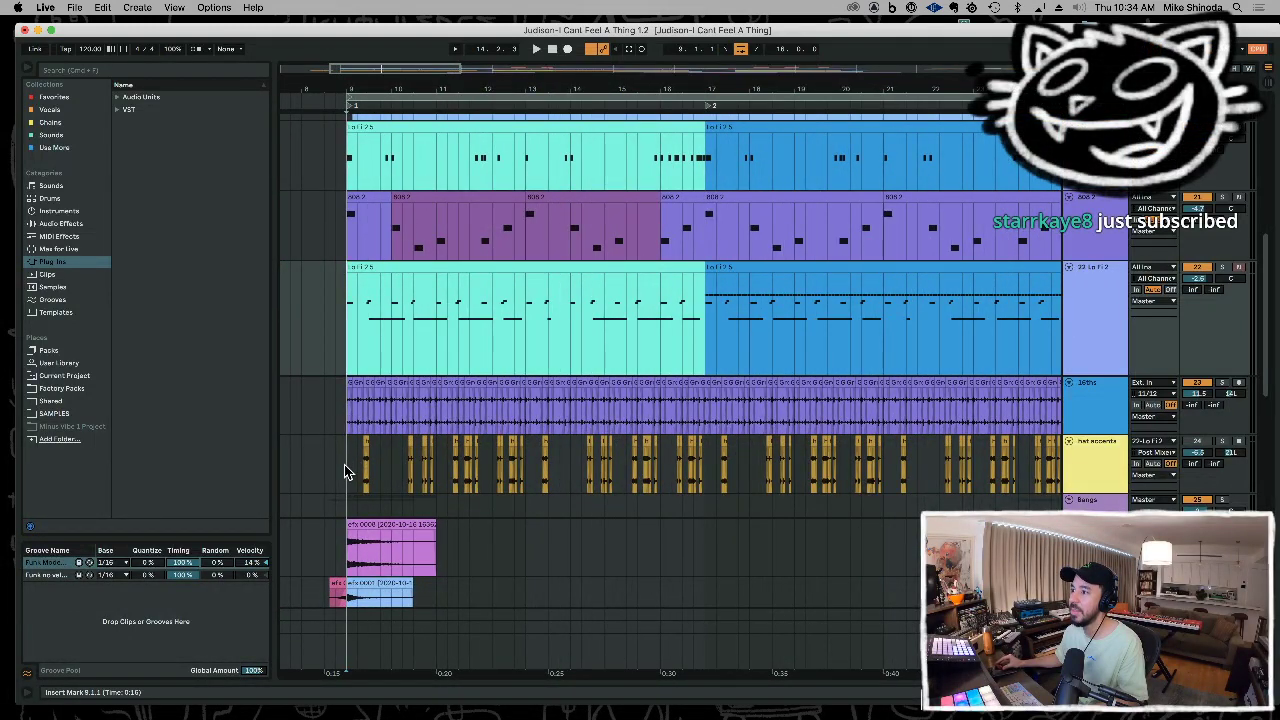
left_click(1094, 474)
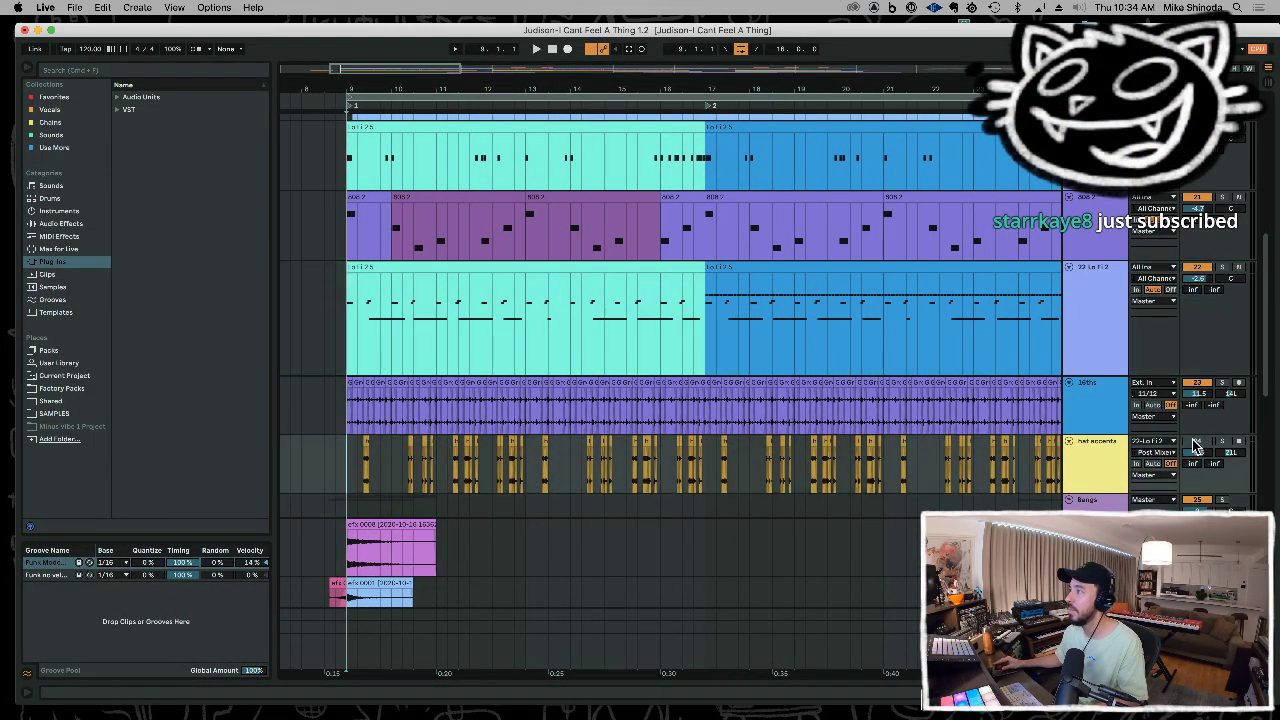
key("space")
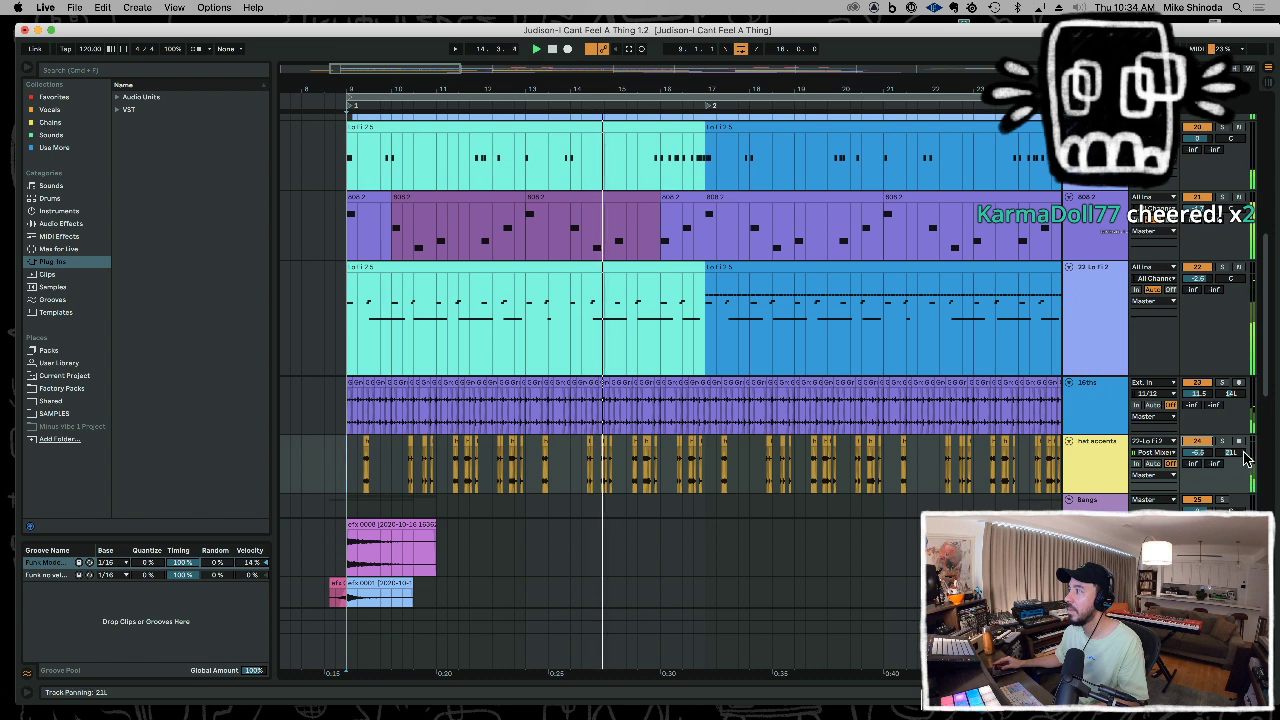
left_click_drag(1233, 455, 1233, 405)
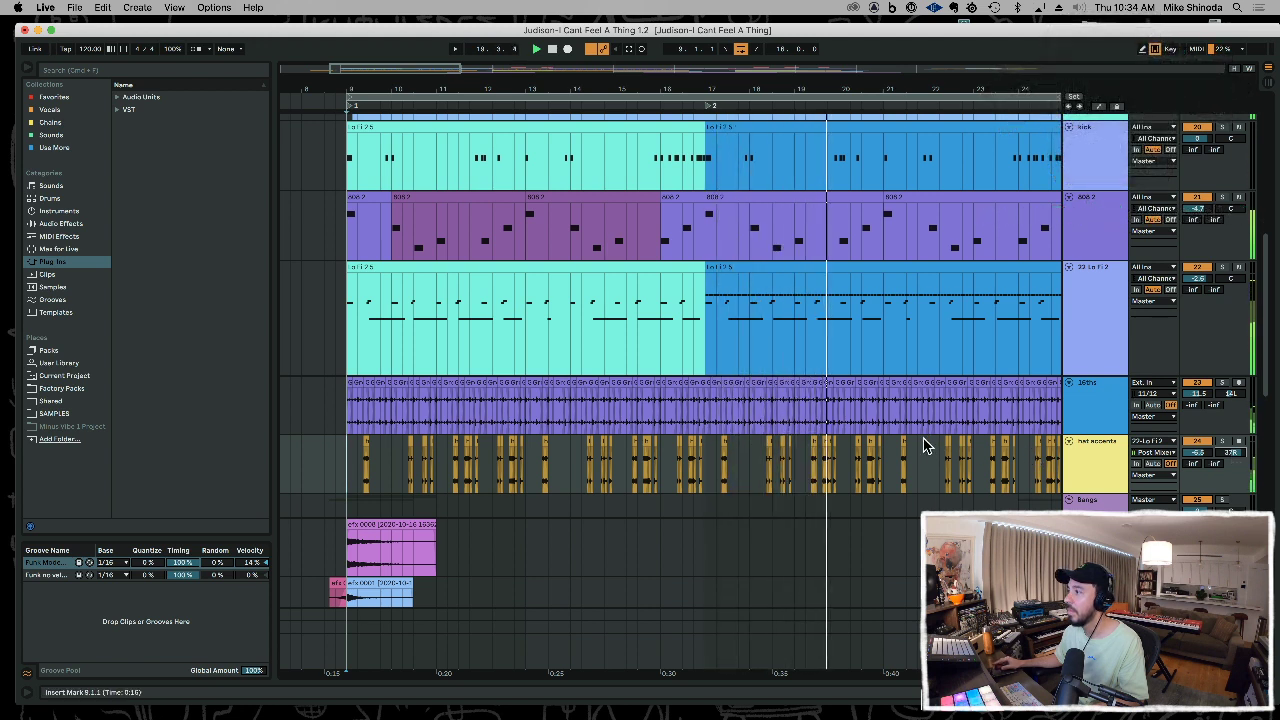
left_click(1100, 465)
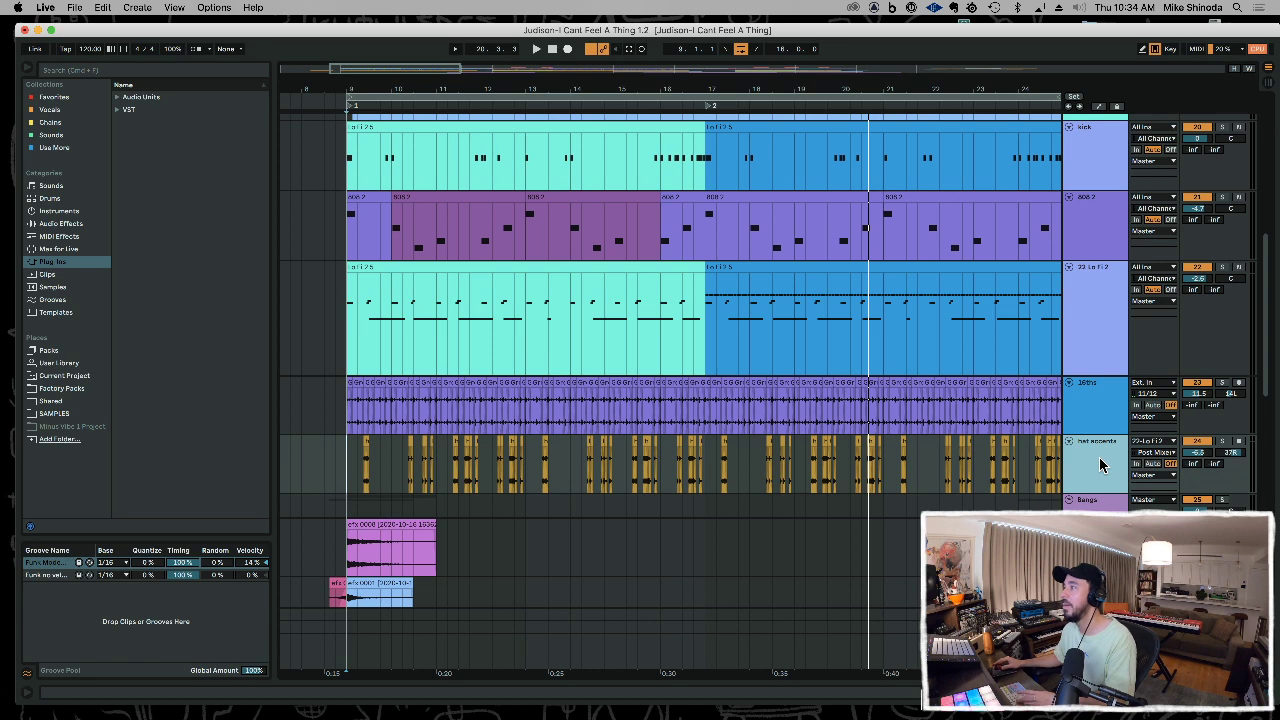
key("Delete")
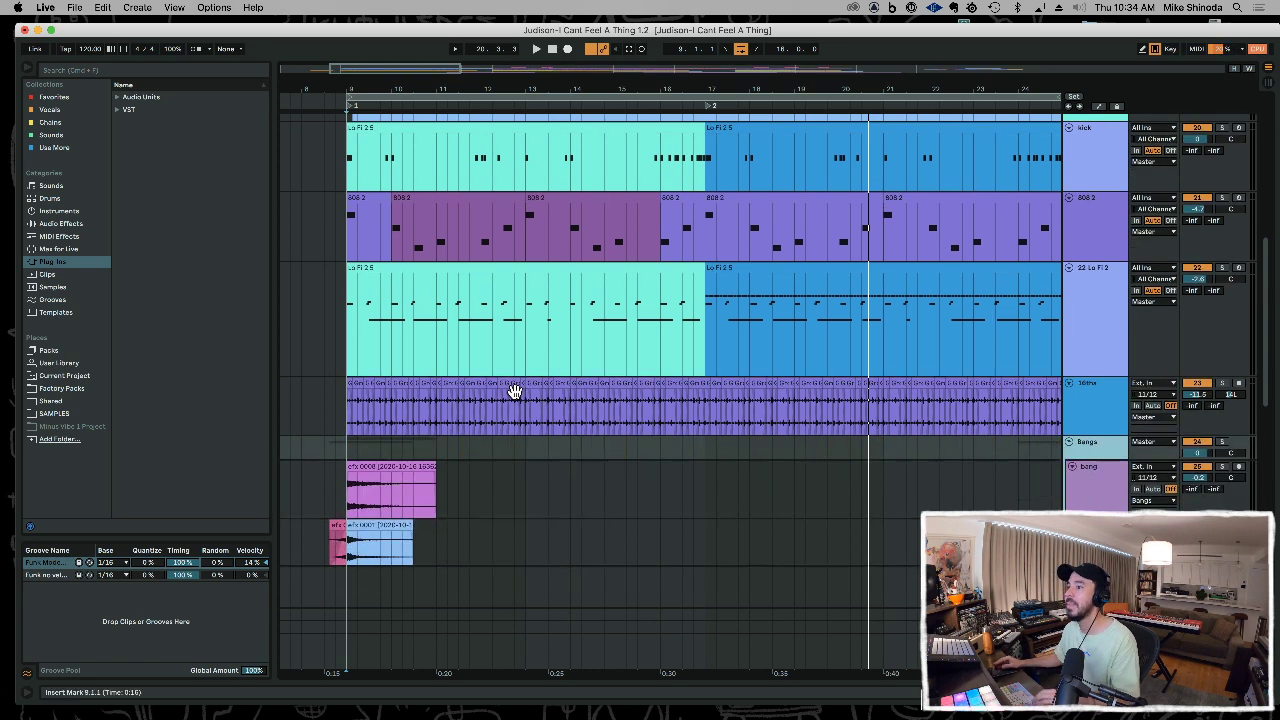
- Try replacing the MS piano part in bars 9 to 17 with a copy of the yellow MS piano clip from Hook 1
scroll(515, 391, "up", 6)
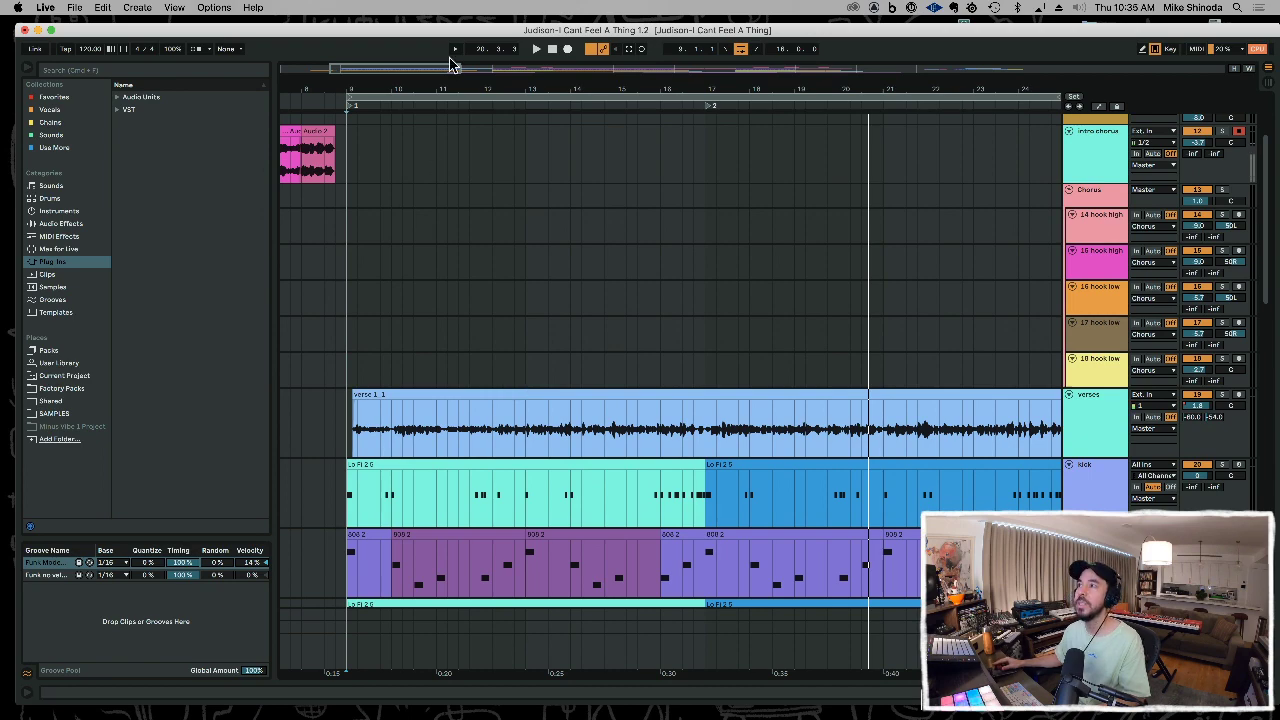
scroll(502, 201, "down", 5)
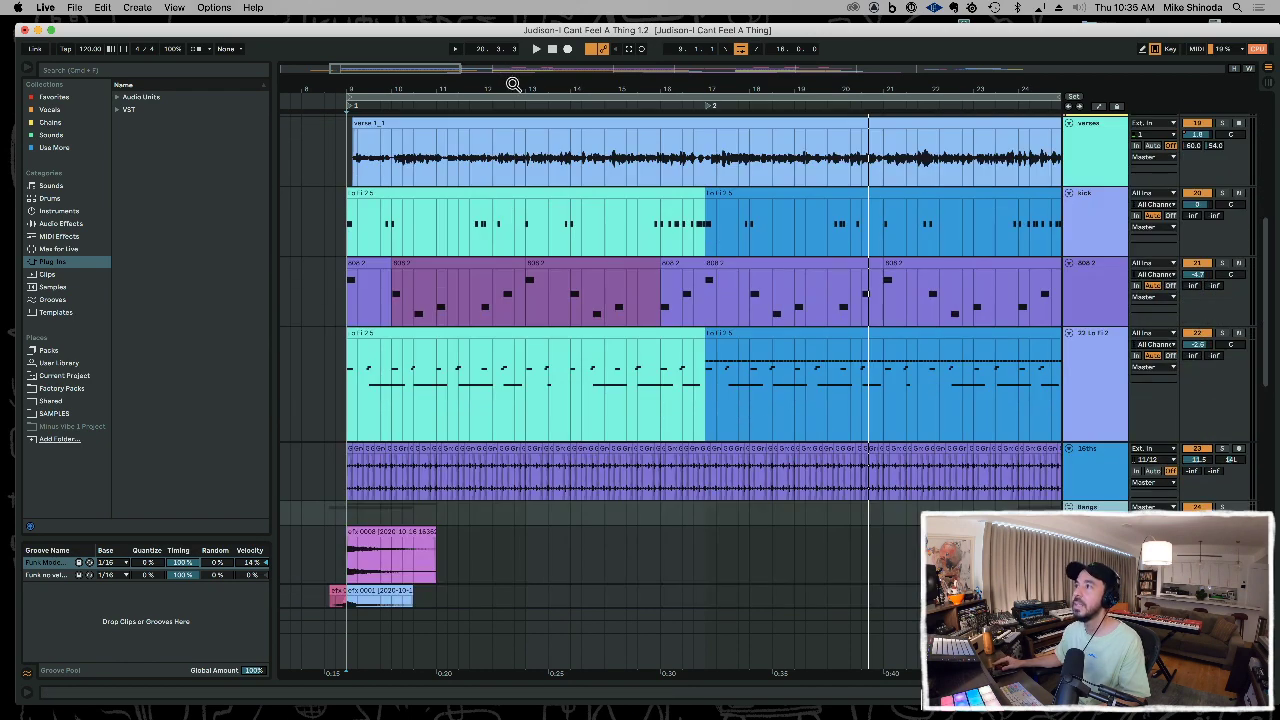
left_click_drag(513, 85, 489, 34)
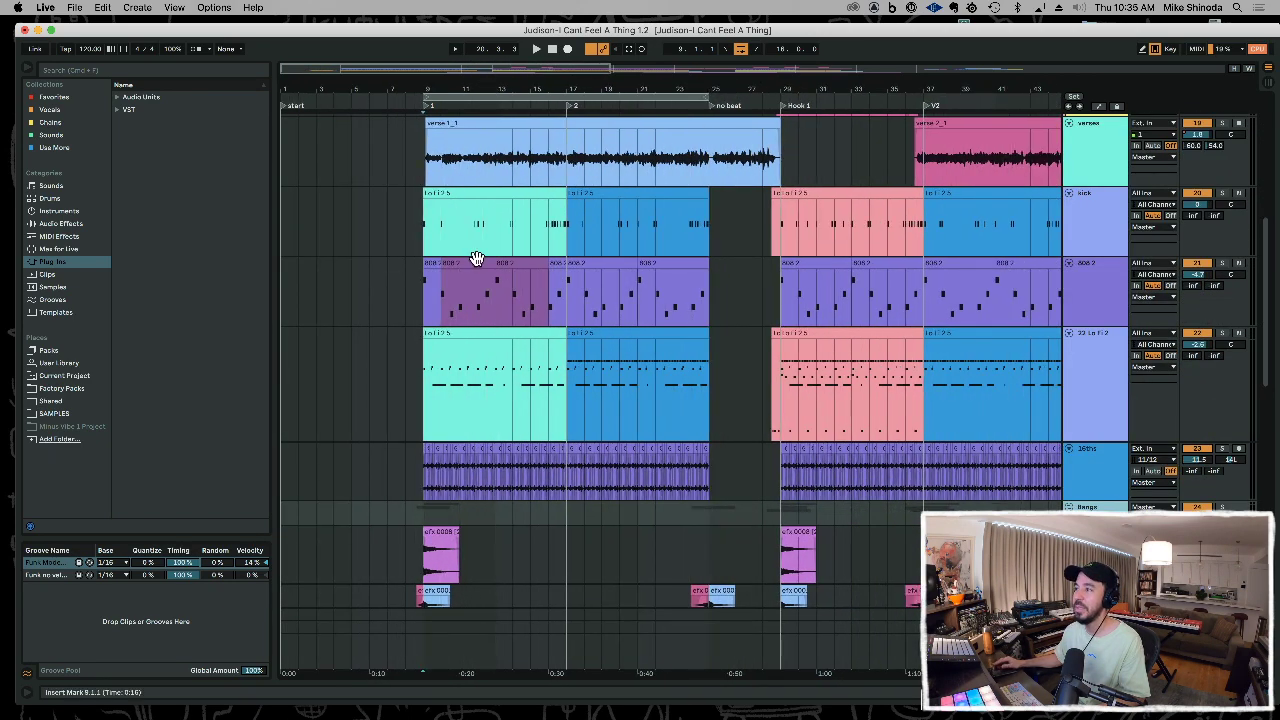
scroll(476, 262, "down", 5)
scroll(575, 293, "down", 2)
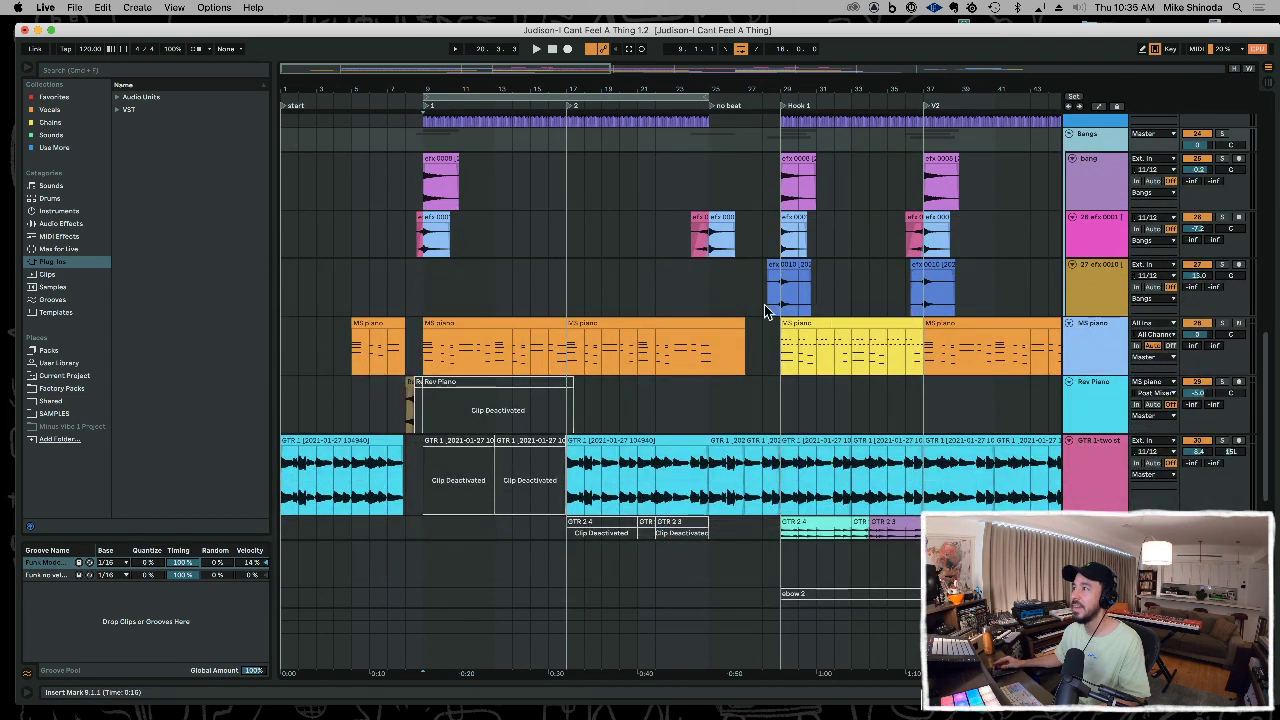
left_click(816, 322)
key("super+c")
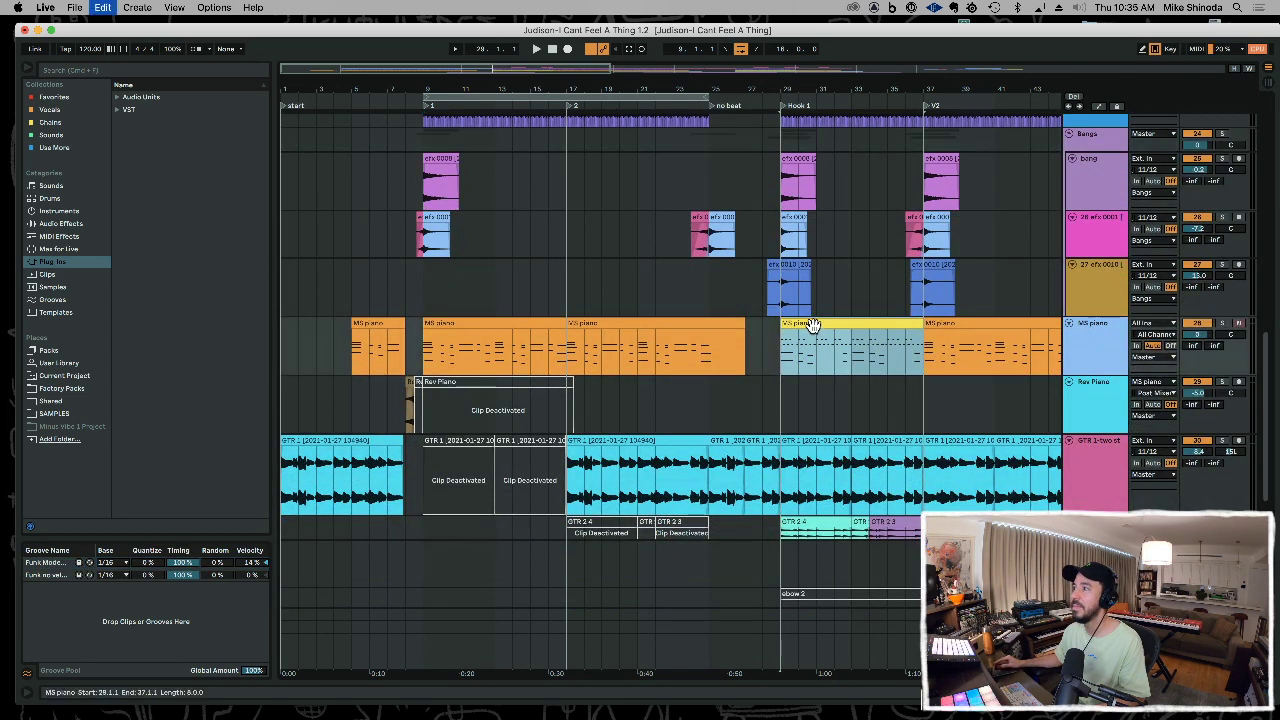
left_click(422, 349)
key("super+v")
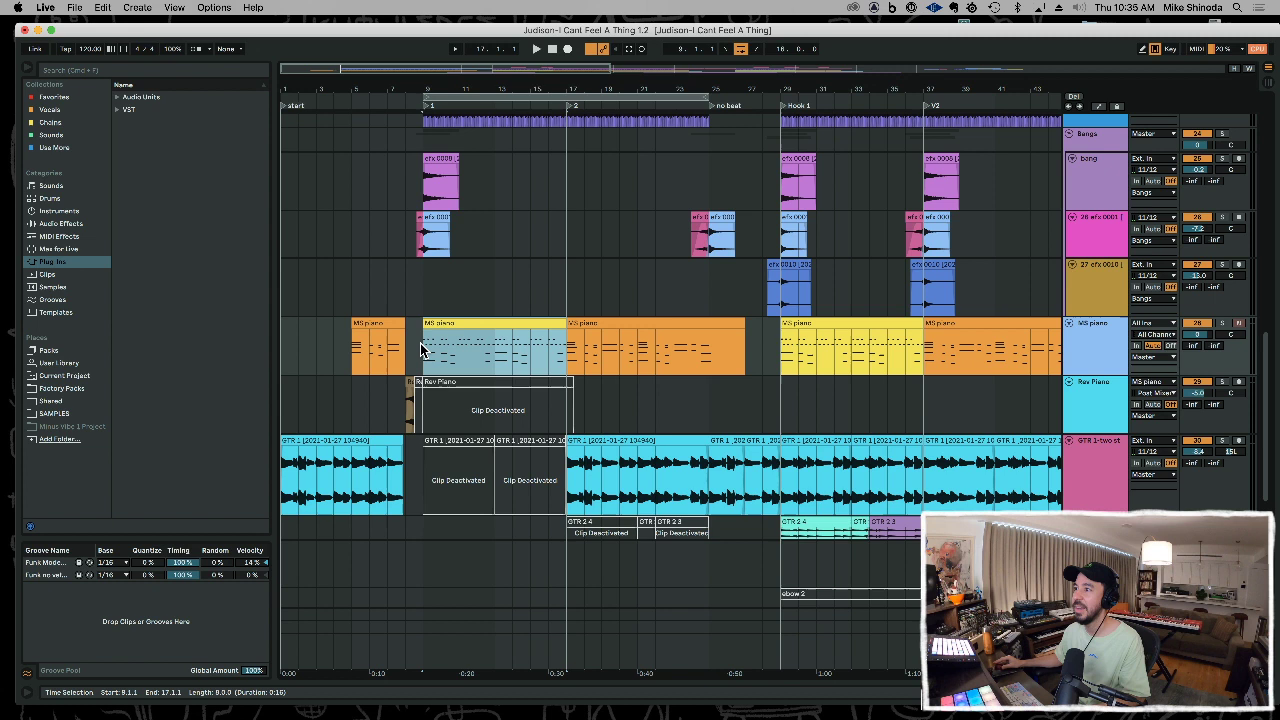
- Audition the verse with the pasted piano clip, undo the paste and place the insert marker at bar 5
left_click(287, 254)
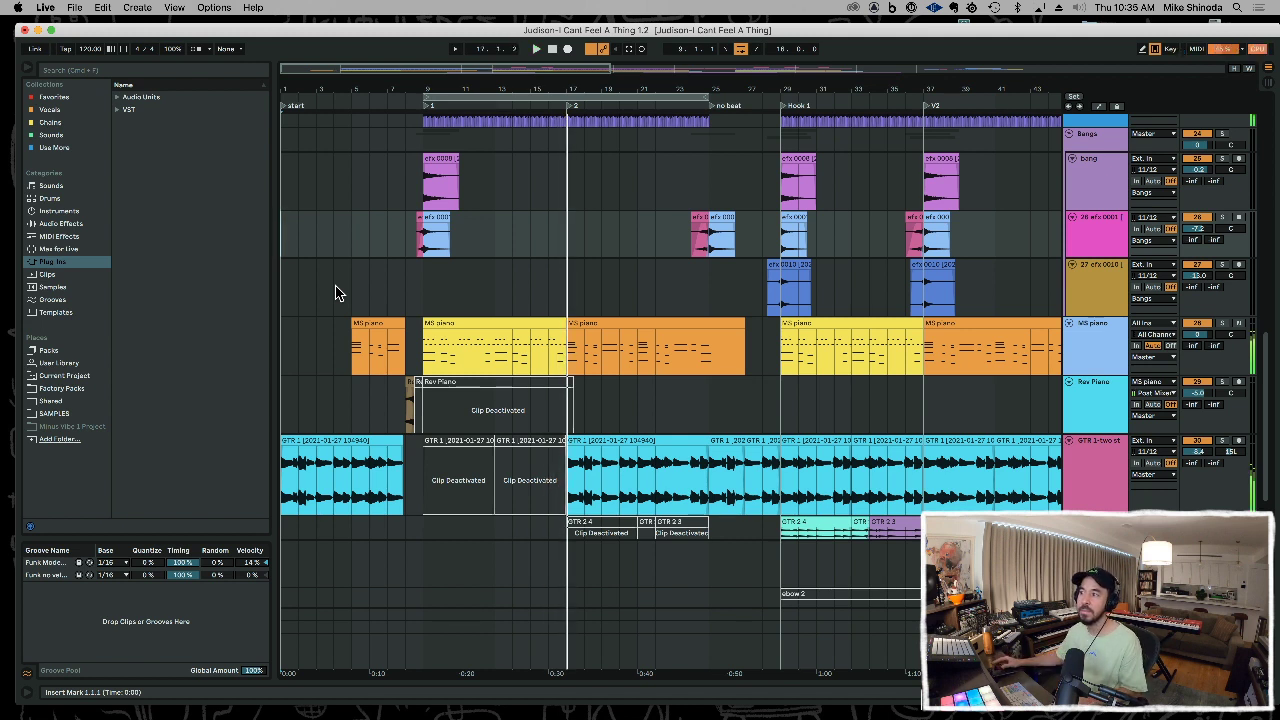
left_click(502, 397)
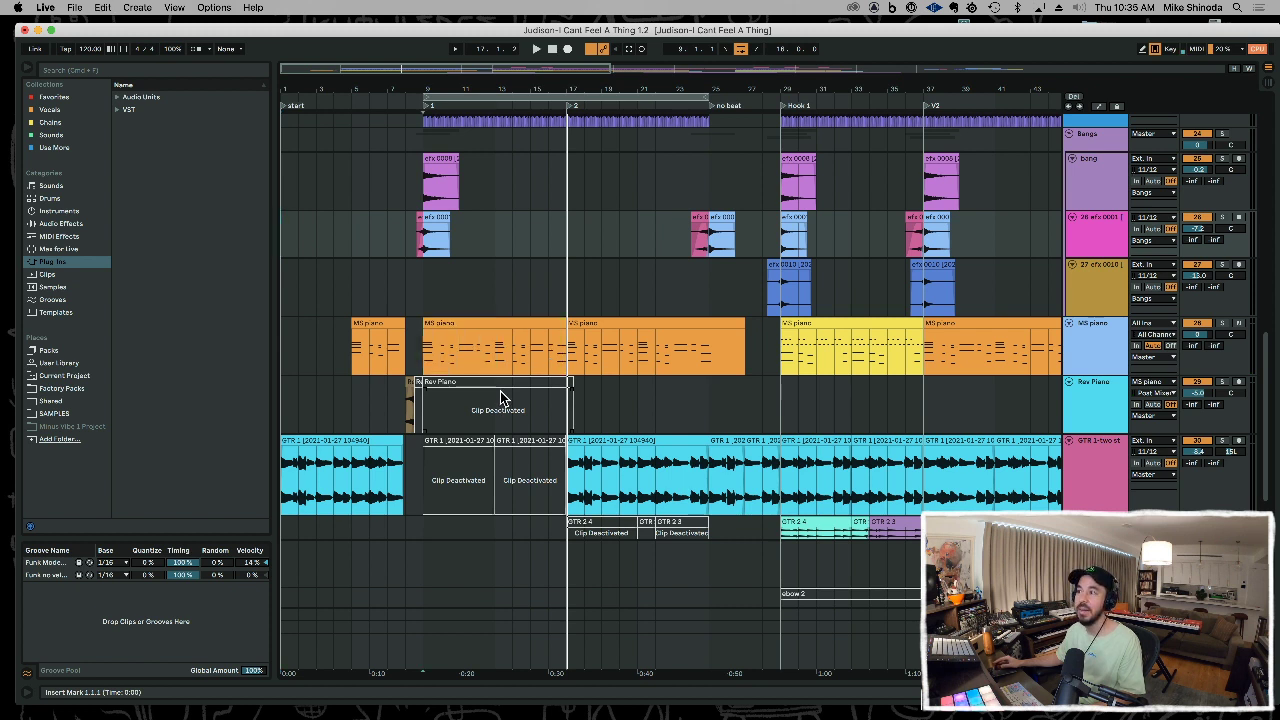
left_click(353, 297)
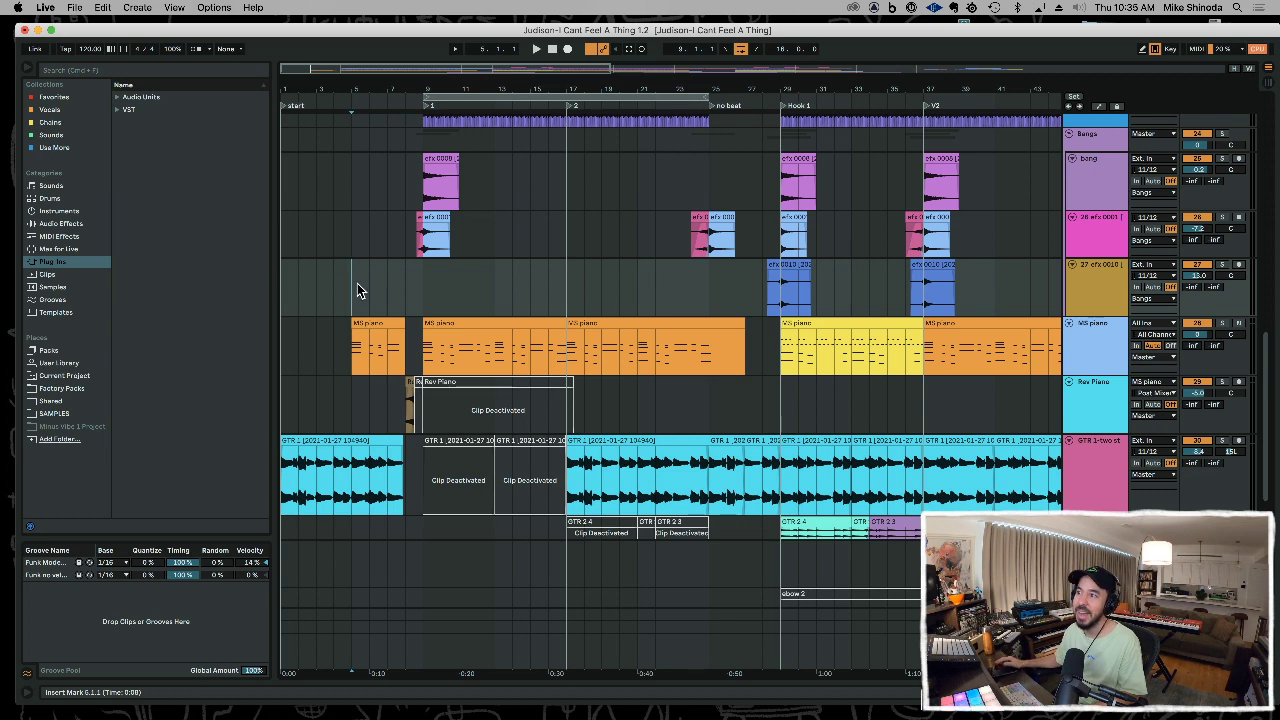
- Audition the orange MS piano version from bar 5, and again from the start of verse 1 at bar 9
key("space")
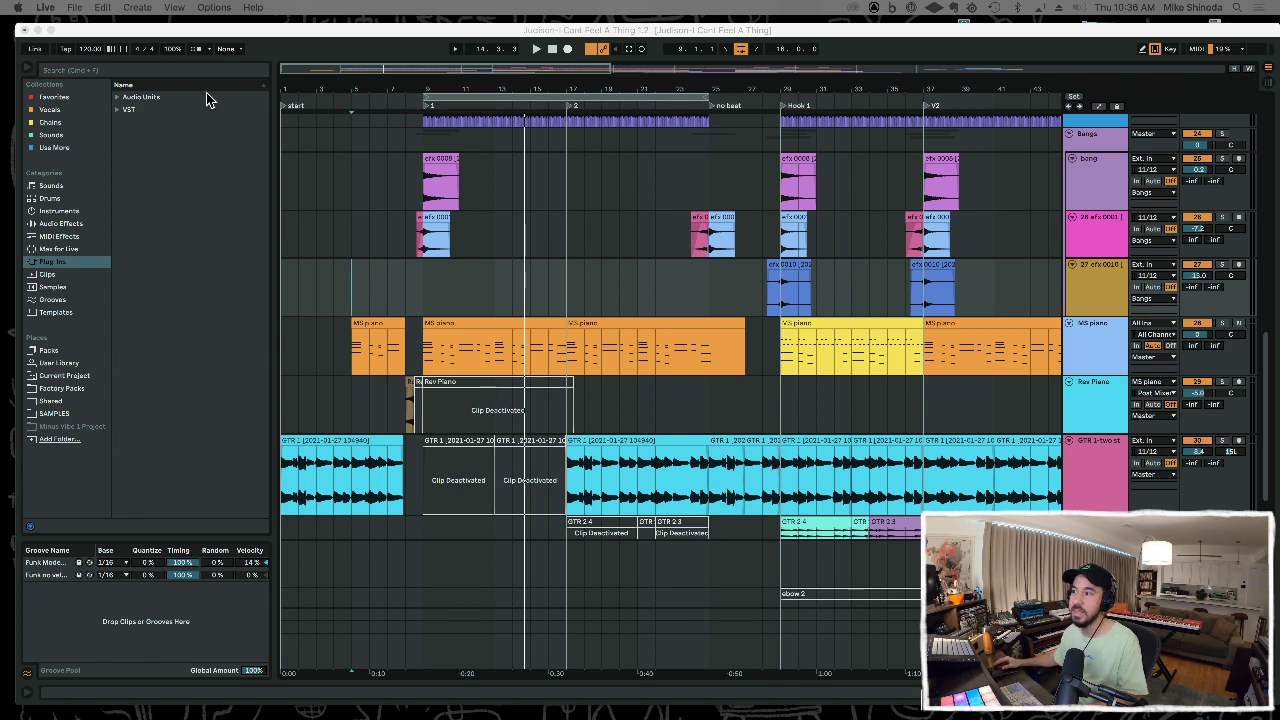
left_click(422, 278)
left_click(421, 280)
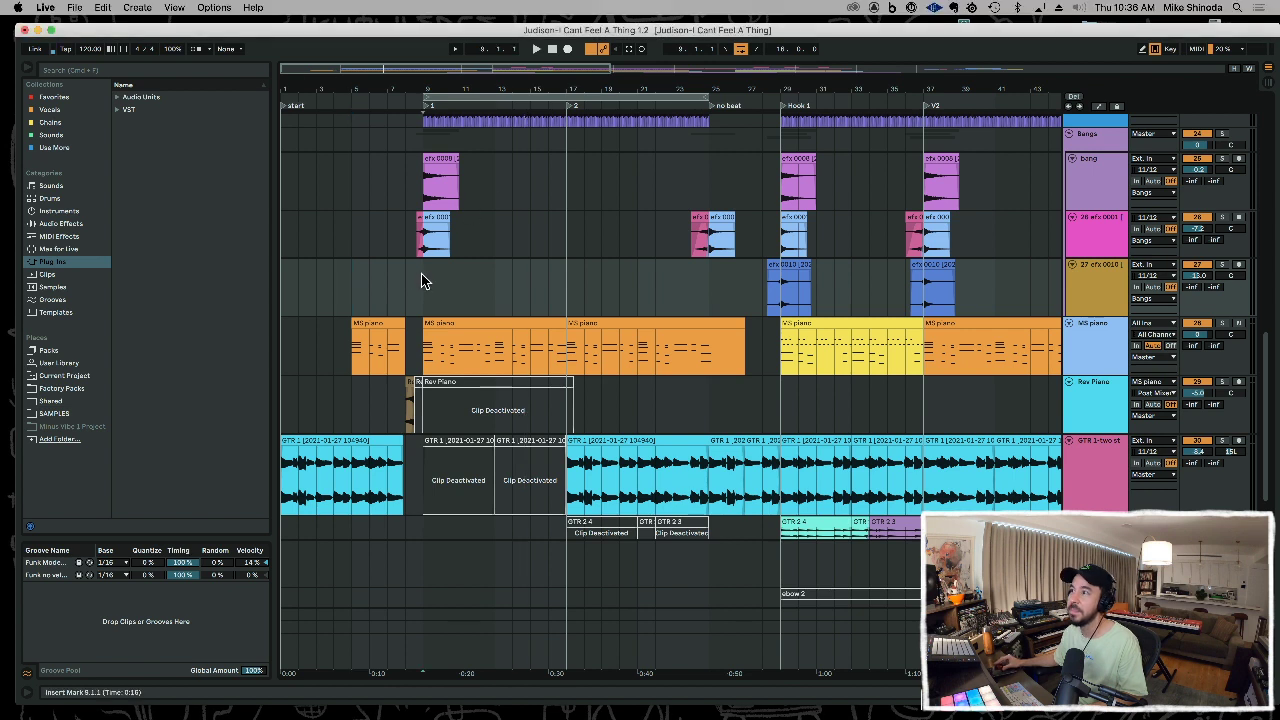
key("space")
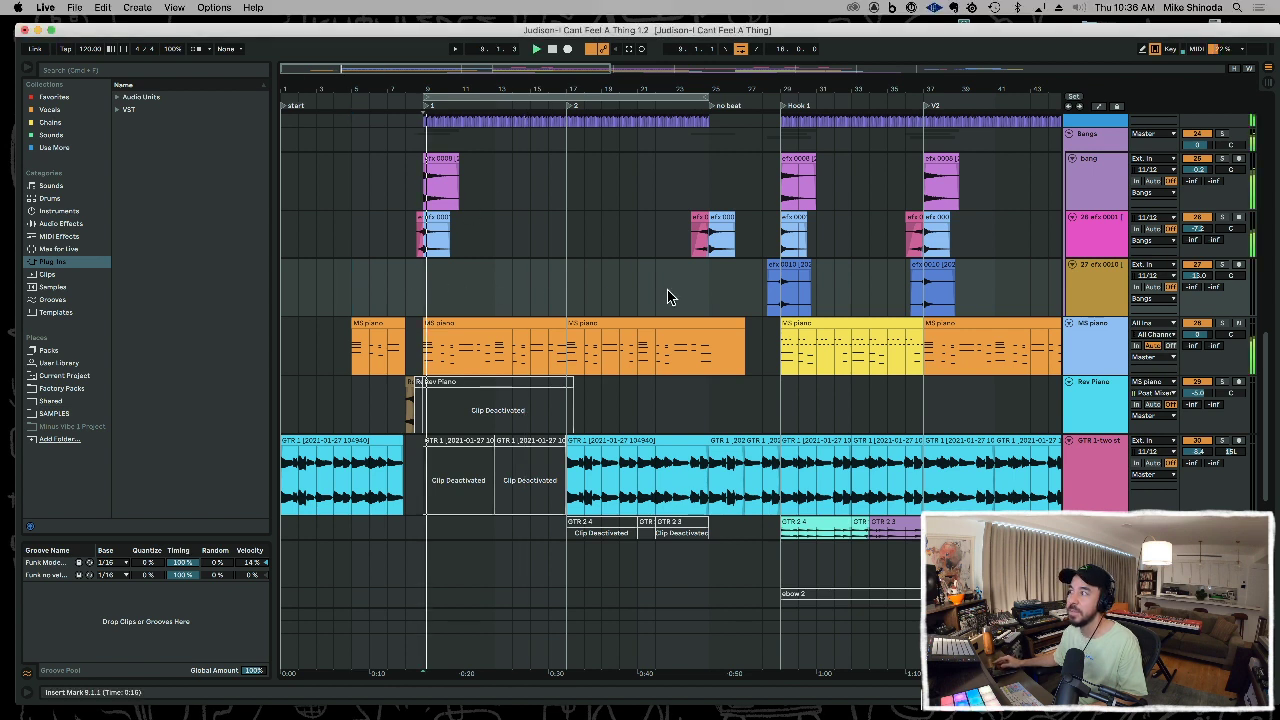
- Replace the MS piano part in bars 9 to 17 with a copy of Hook 1's yellow clip and audition it from bar 7
left_click(817, 325)
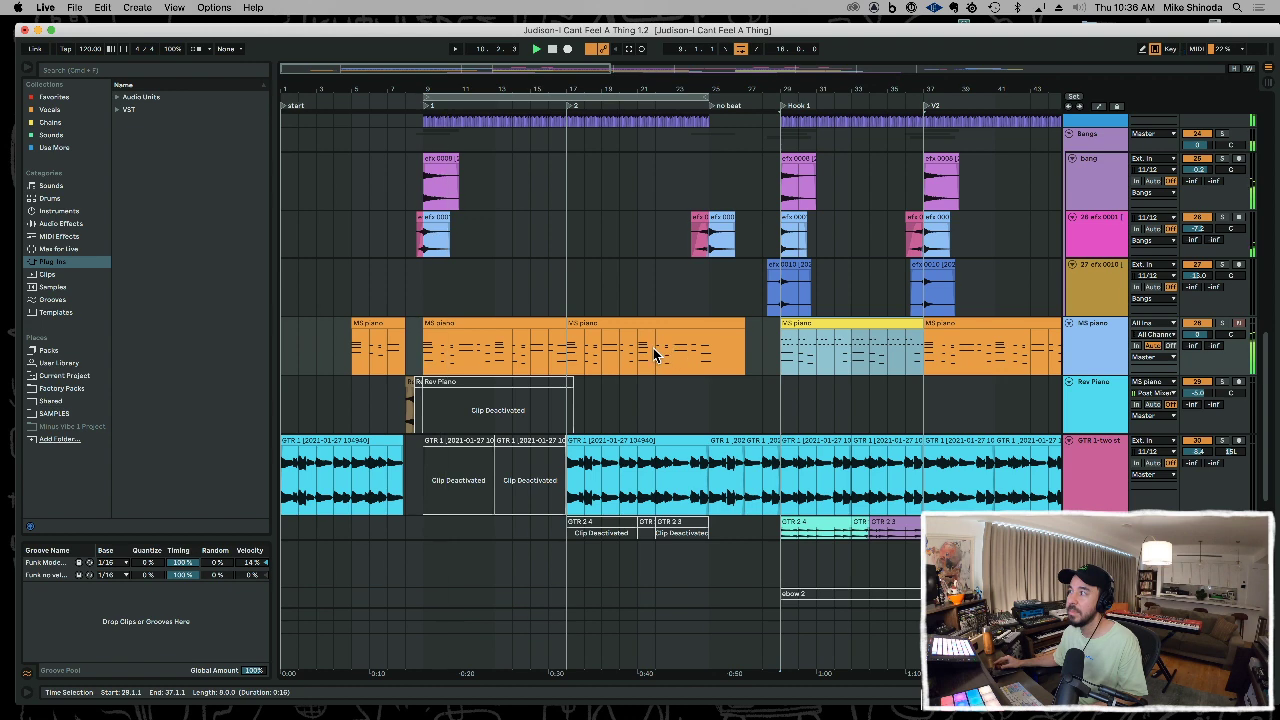
left_click(428, 342)
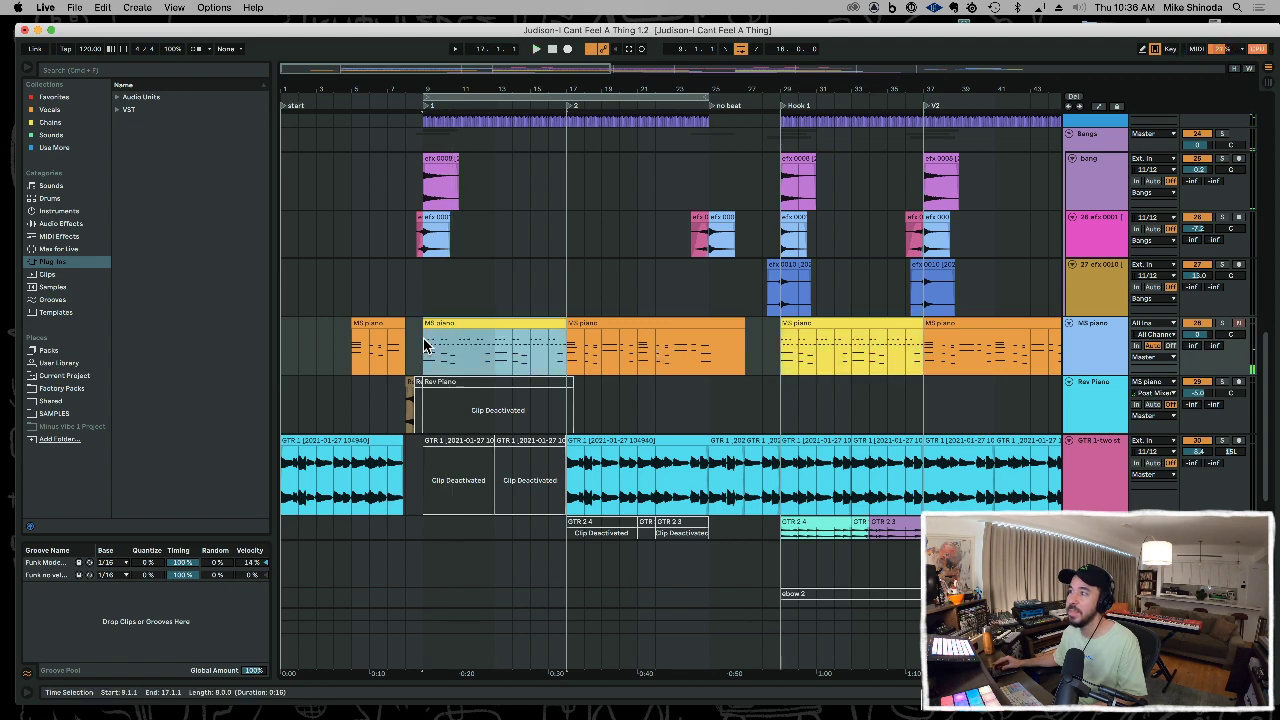
double_click(447, 330)
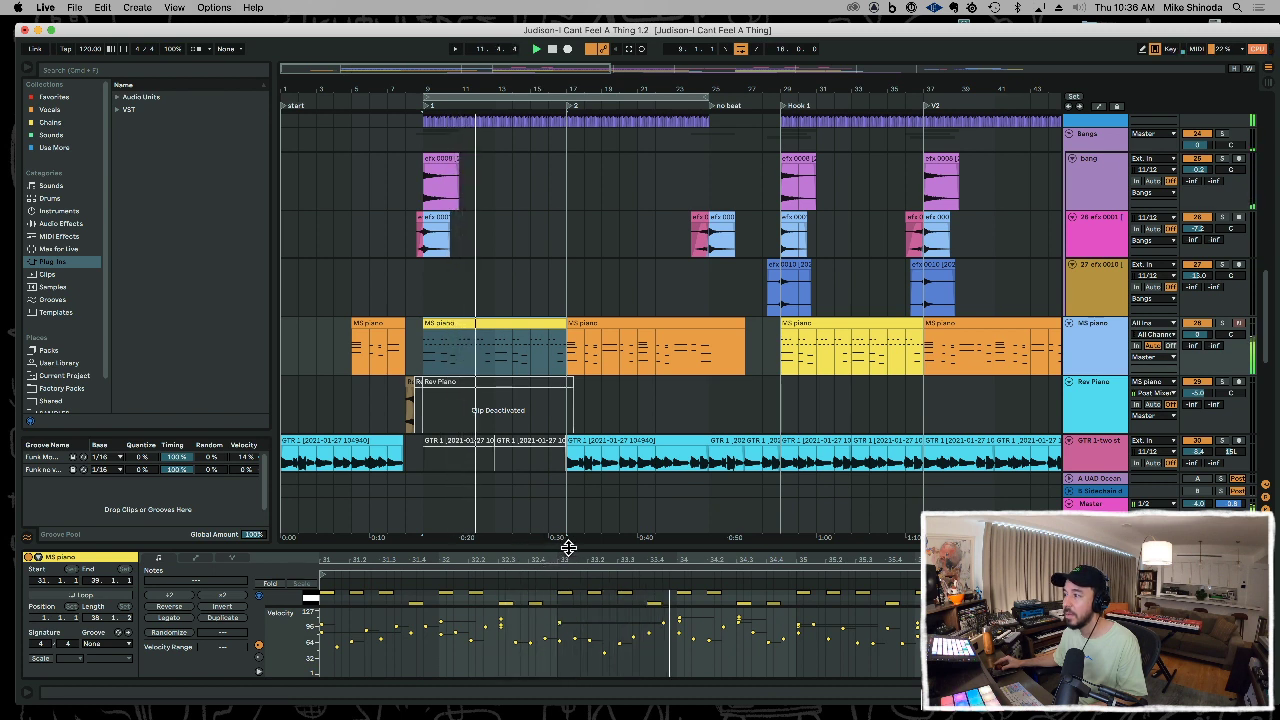
key("super+alt+l")
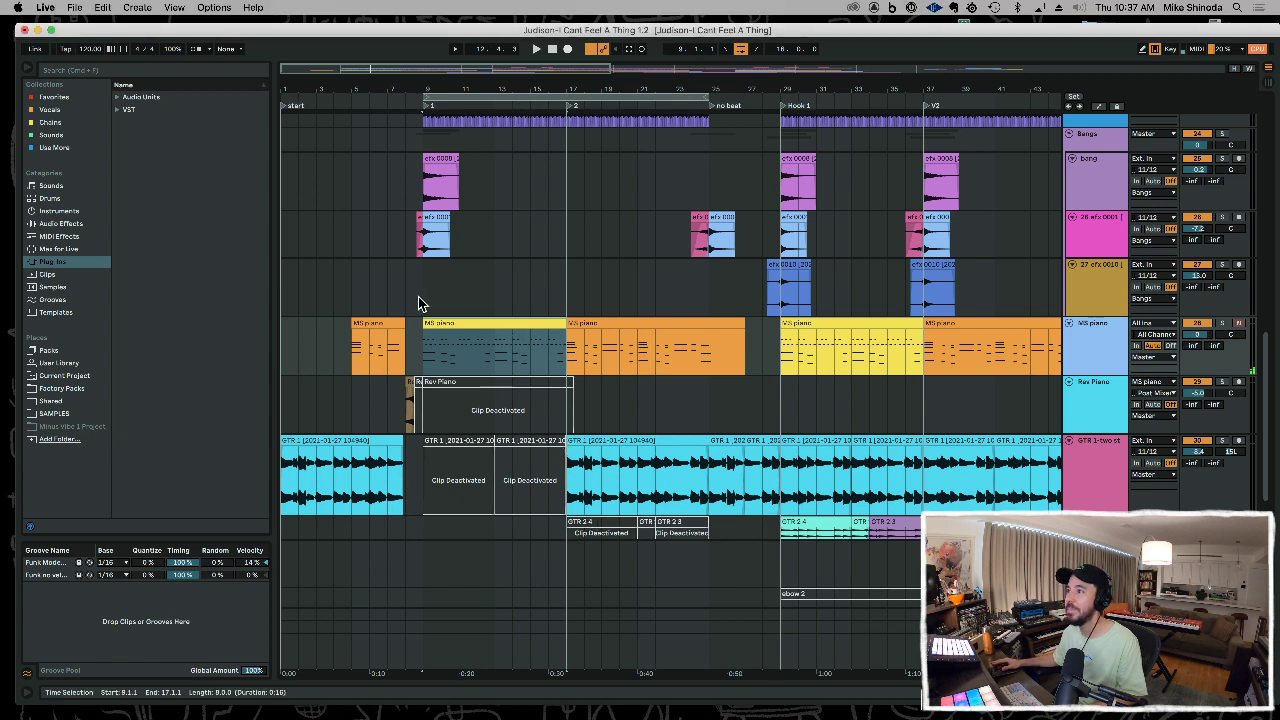
left_click(389, 290)
key("space")
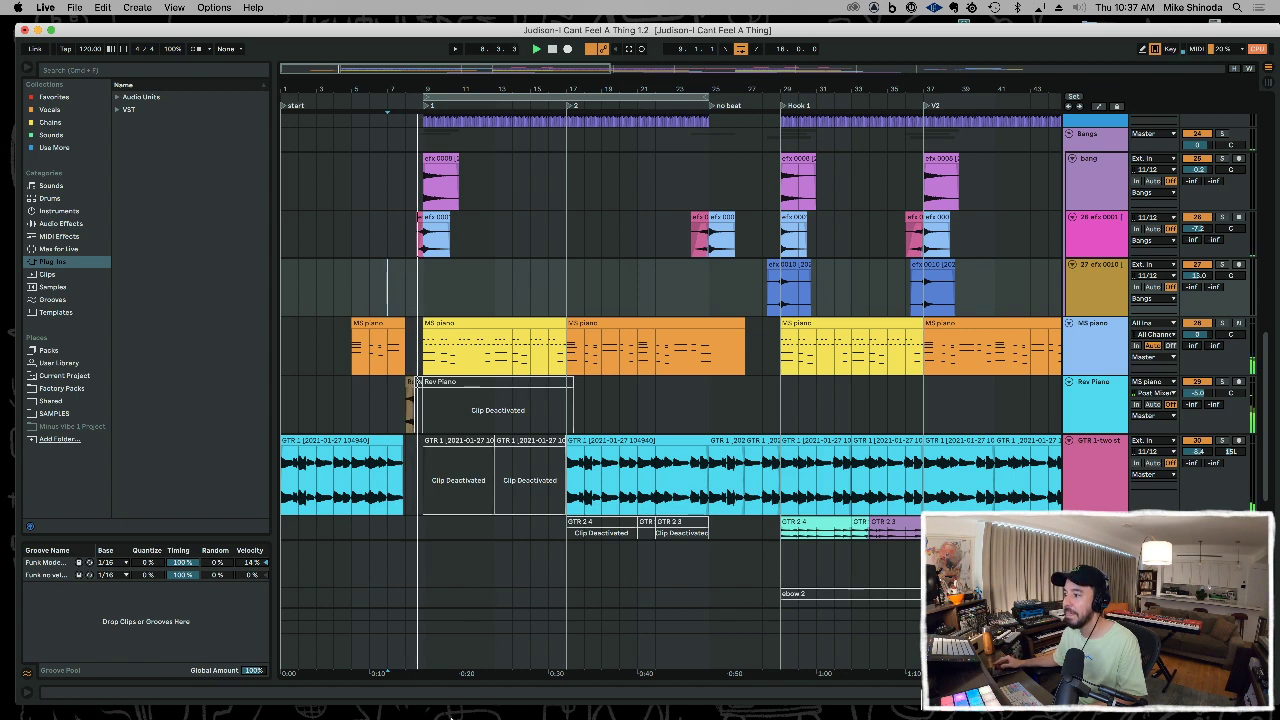
- Switch to Chrome and reload the Twitch poll page to check the orange versus yellow piano vote
mouse_move(437, 705)
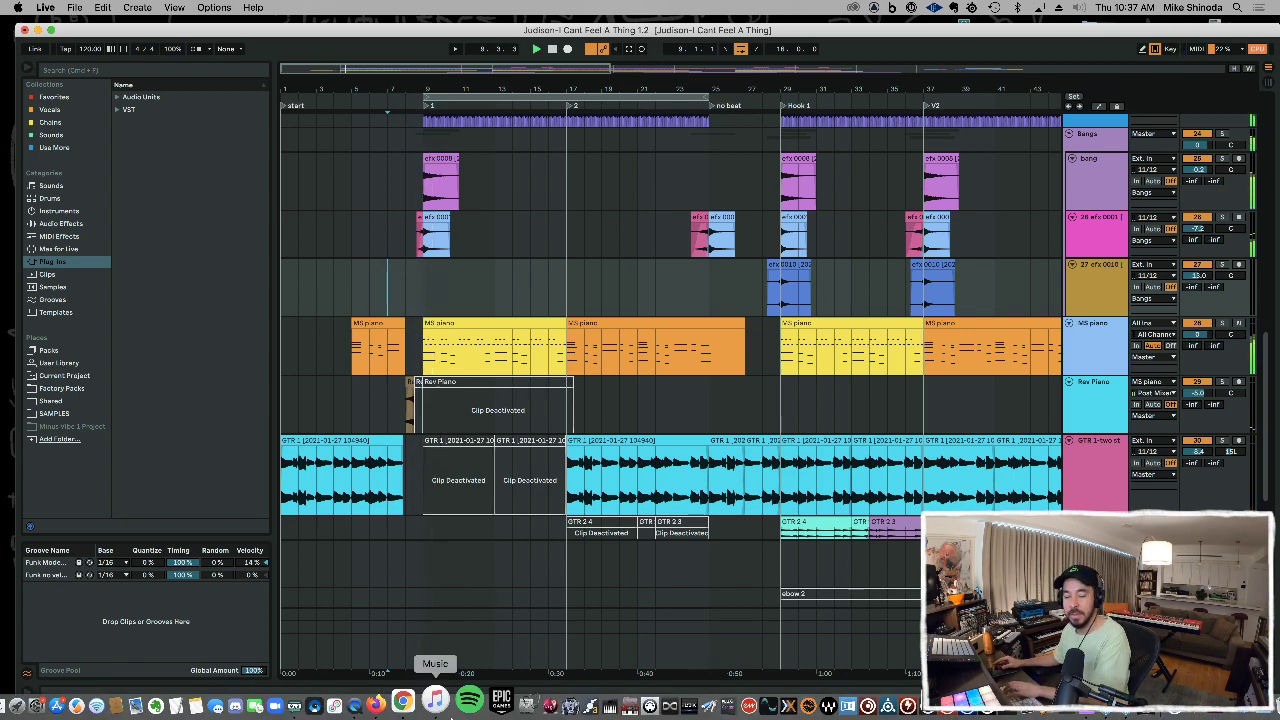
left_click(422, 706)
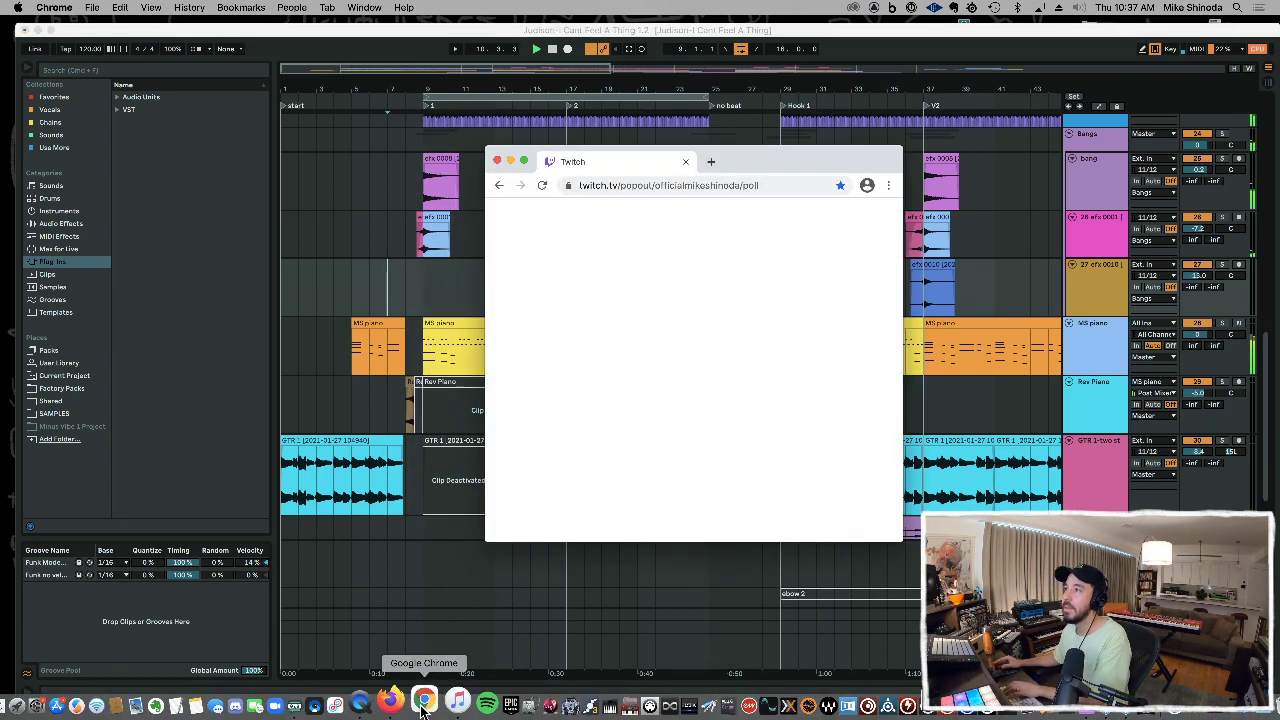
left_click(780, 188)
key("Return")
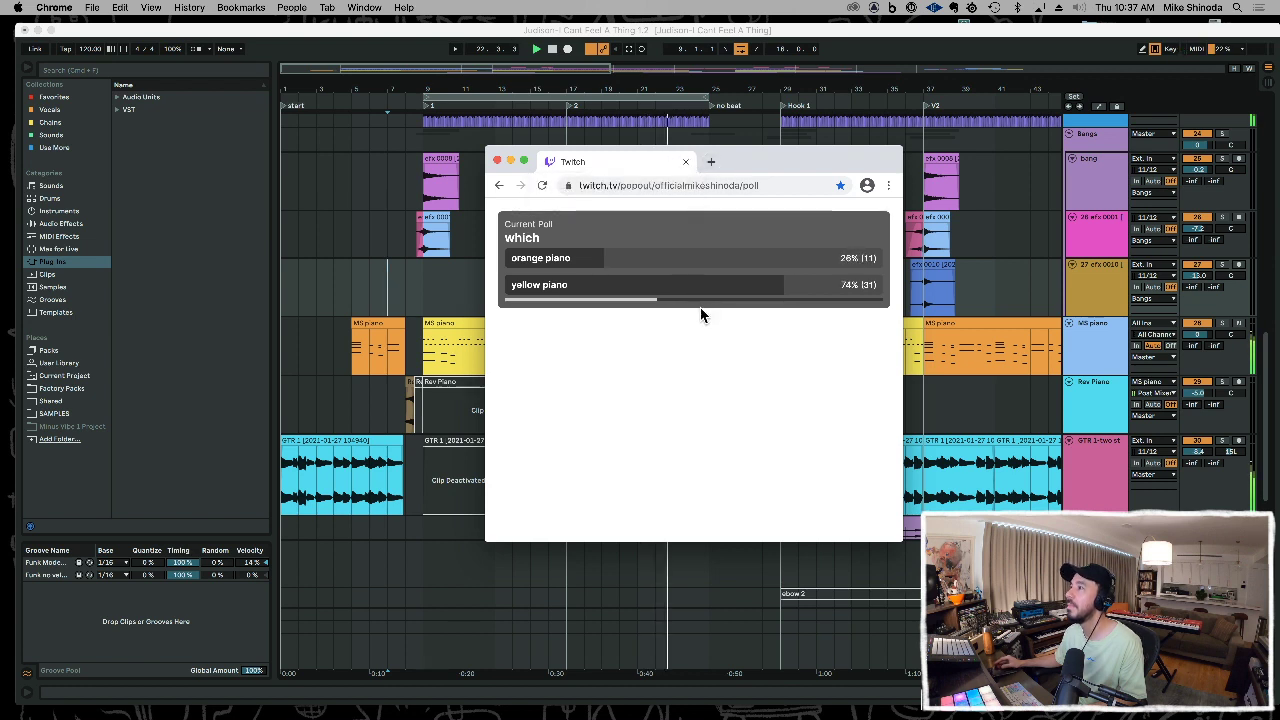
- Return to Ableton Live, duplicate the yellow MS piano clip into bars 17 to 25 and play from bar 5
left_click(415, 268)
left_click(498, 325)
key("super+d")
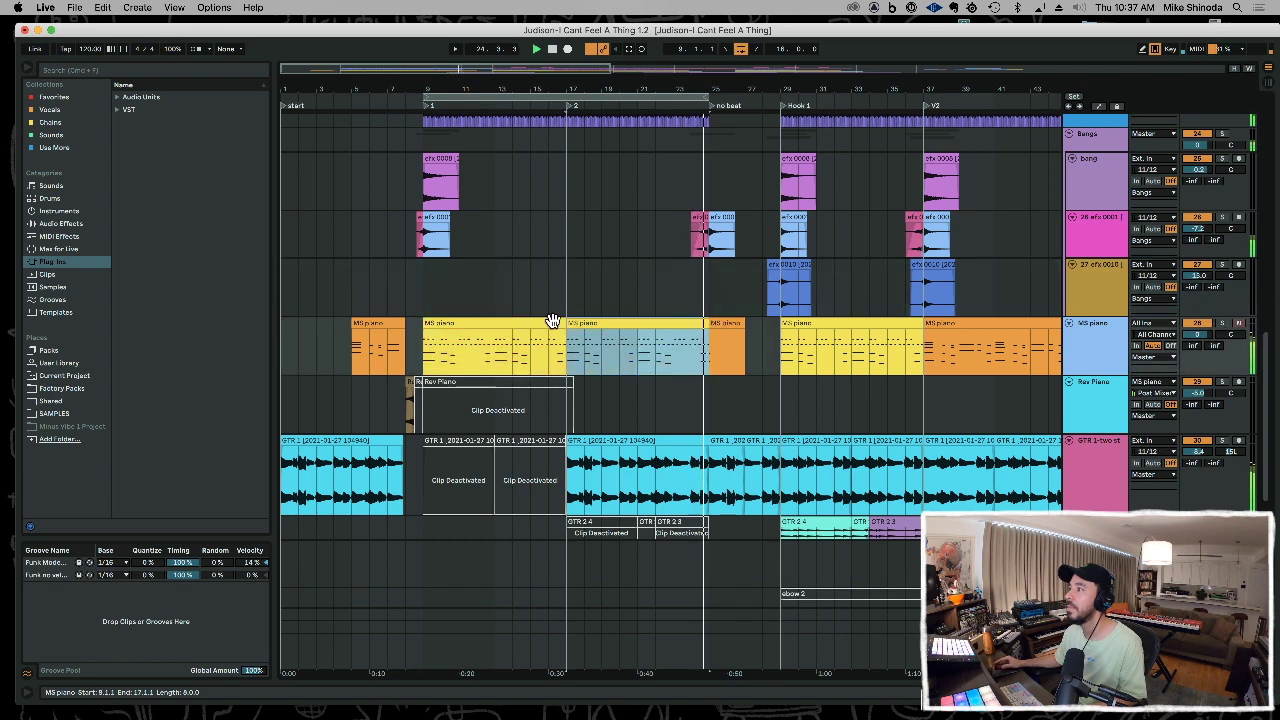
left_click(352, 292)
key("space")
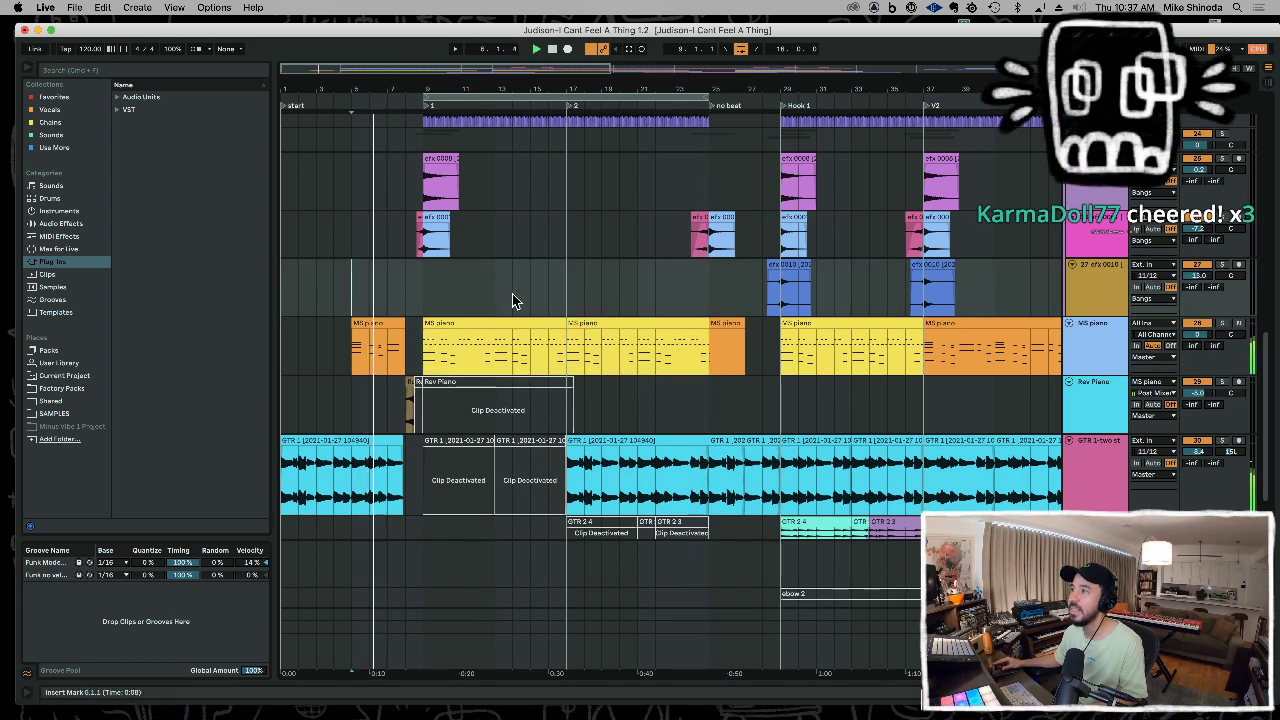
- Open the yellow MS piano clip at bar 9 in an enlarged note editor and delete all its lower-octave bass notes
left_click(517, 322)
double_click(517, 322)
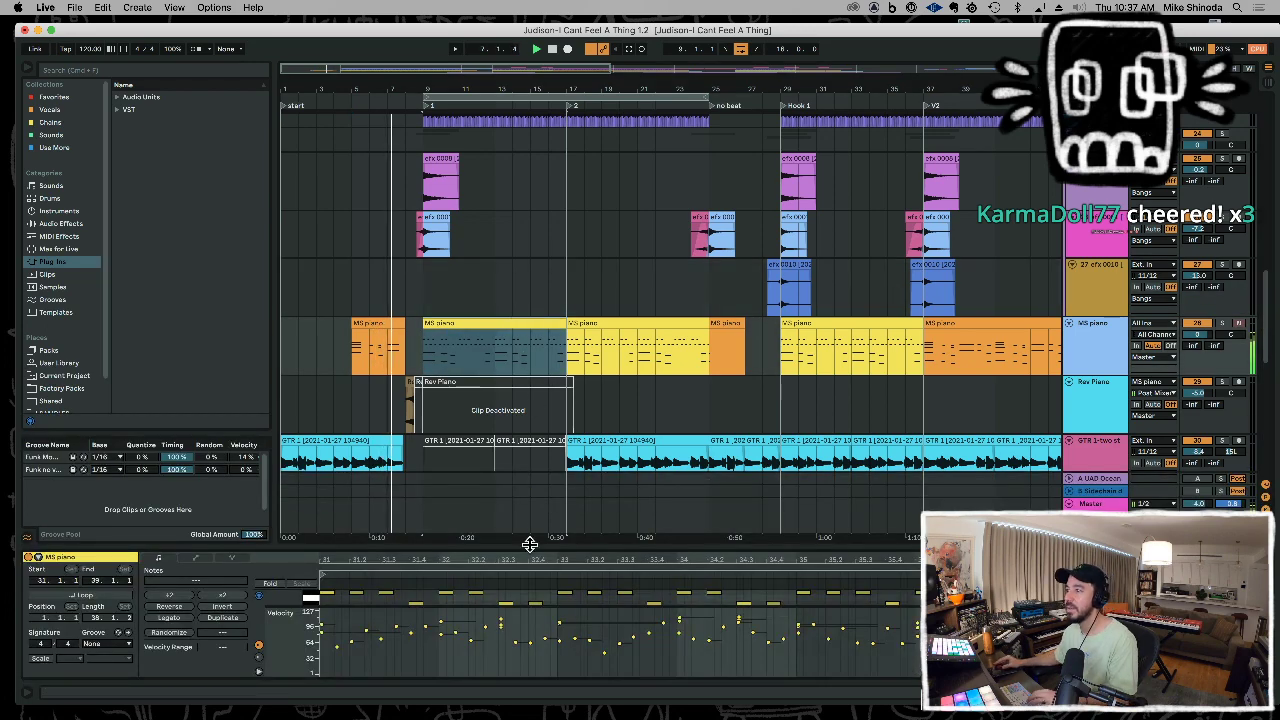
left_click_drag(540, 546, 537, 325)
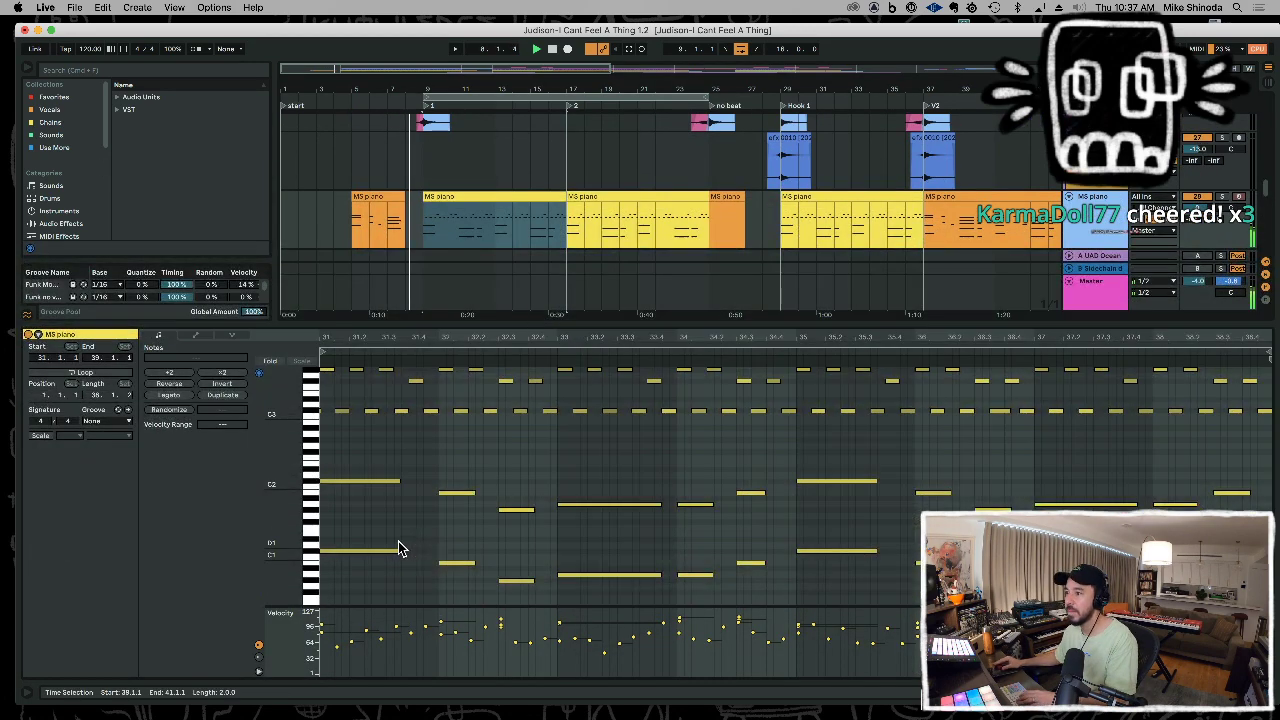
left_click_drag(379, 530, 738, 632)
key("Delete")
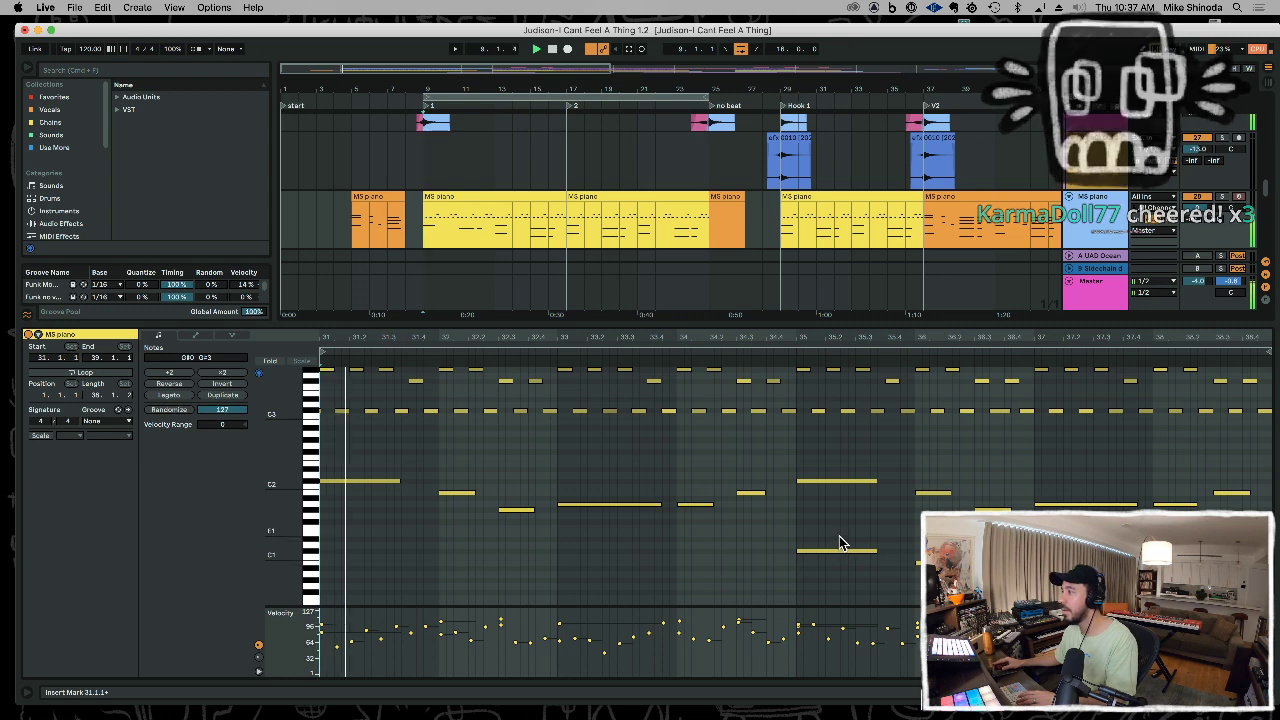
left_click_drag(840, 537, 1262, 594)
key("Delete")
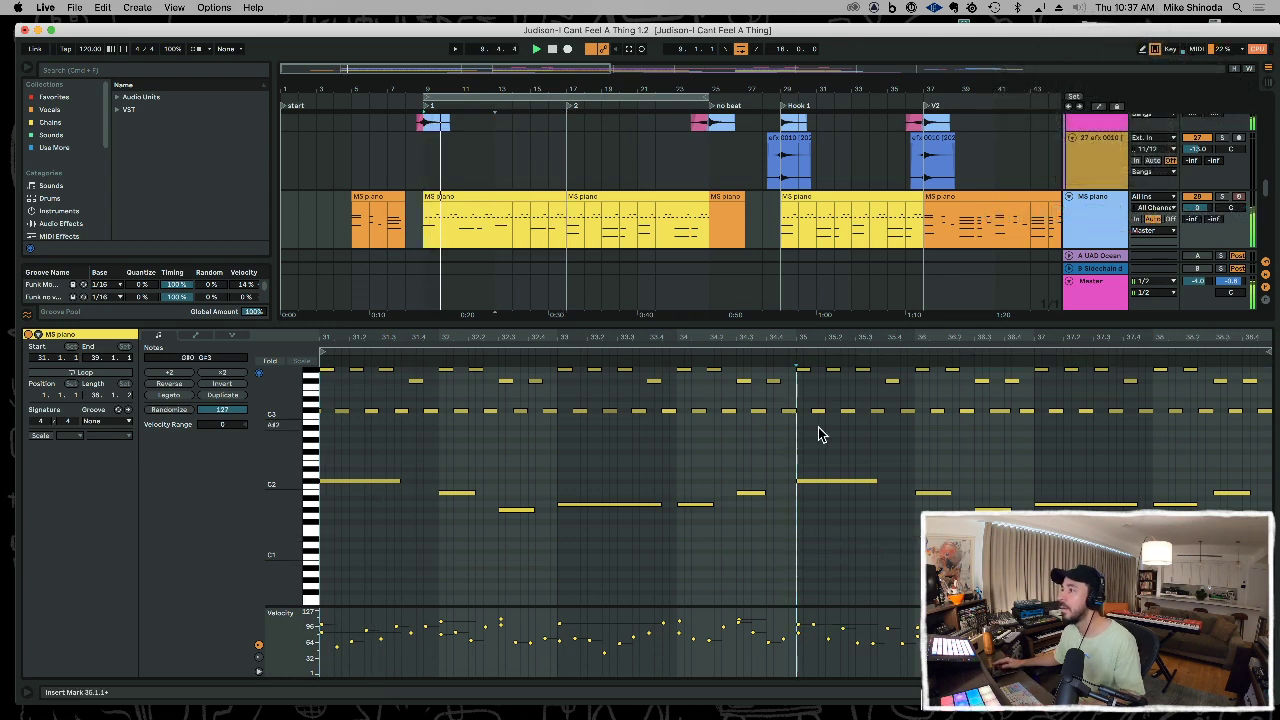
- Hide the clip detail view and duplicate the thinned MS piano clip from bar 9 over bars 17 to 25
double_click(732, 324)
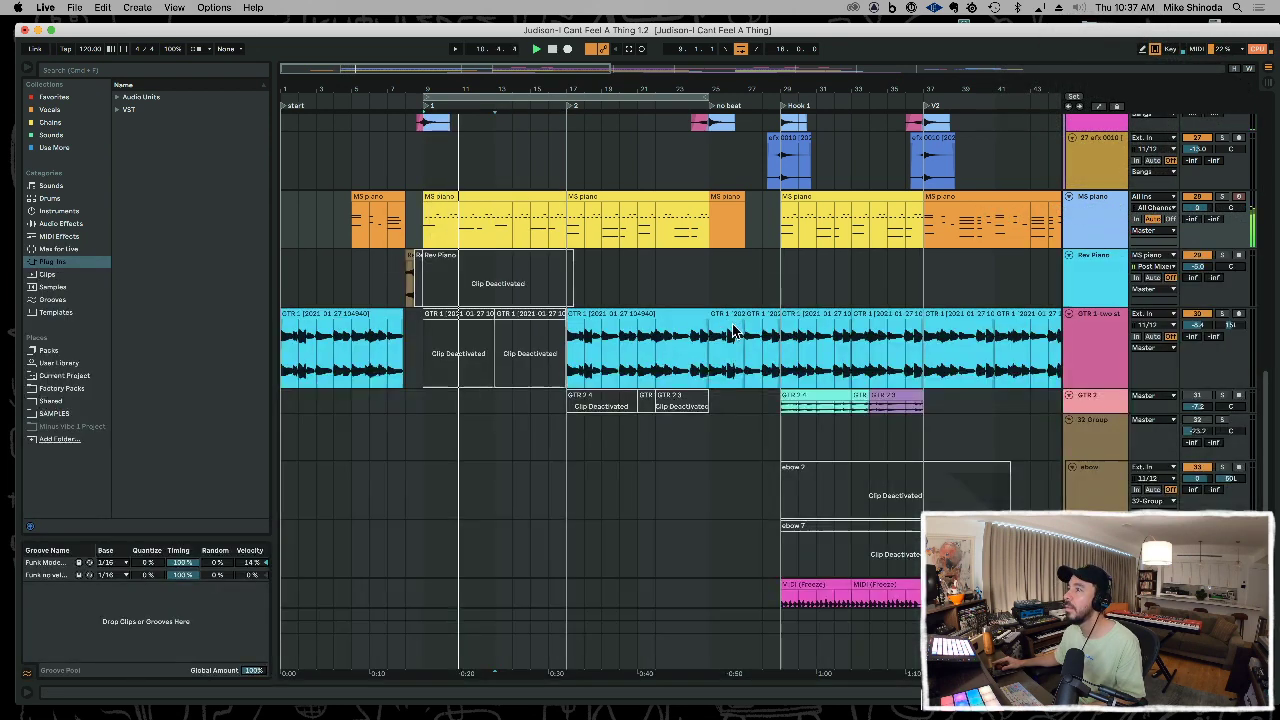
left_click(560, 196)
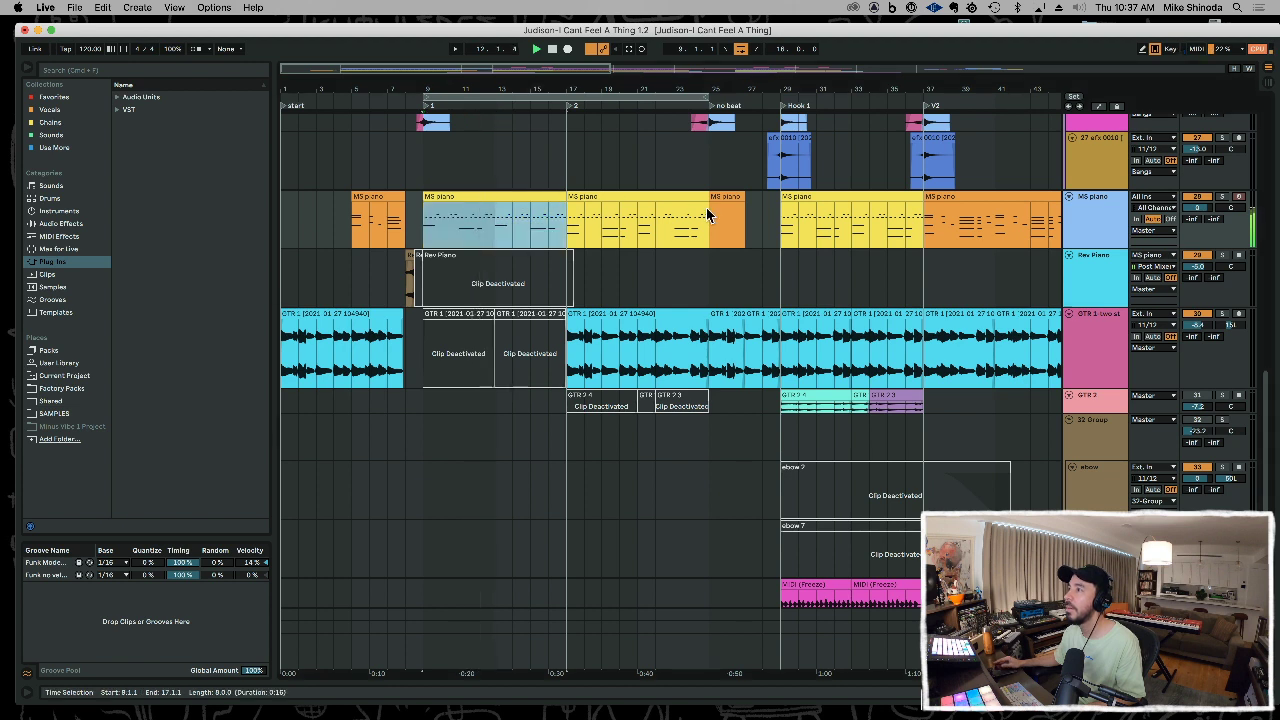
key("super+d")
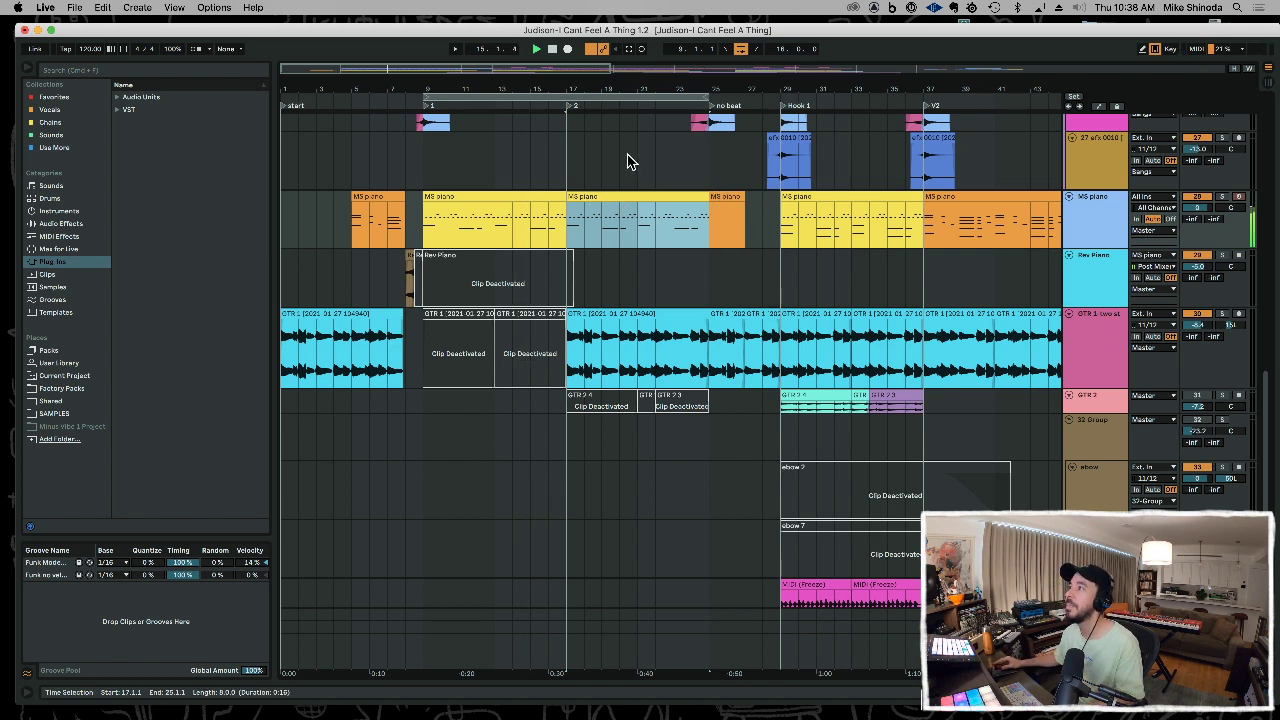
- Switch to Chrome to read the result of the piano poll and close its window
mouse_move(458, 705)
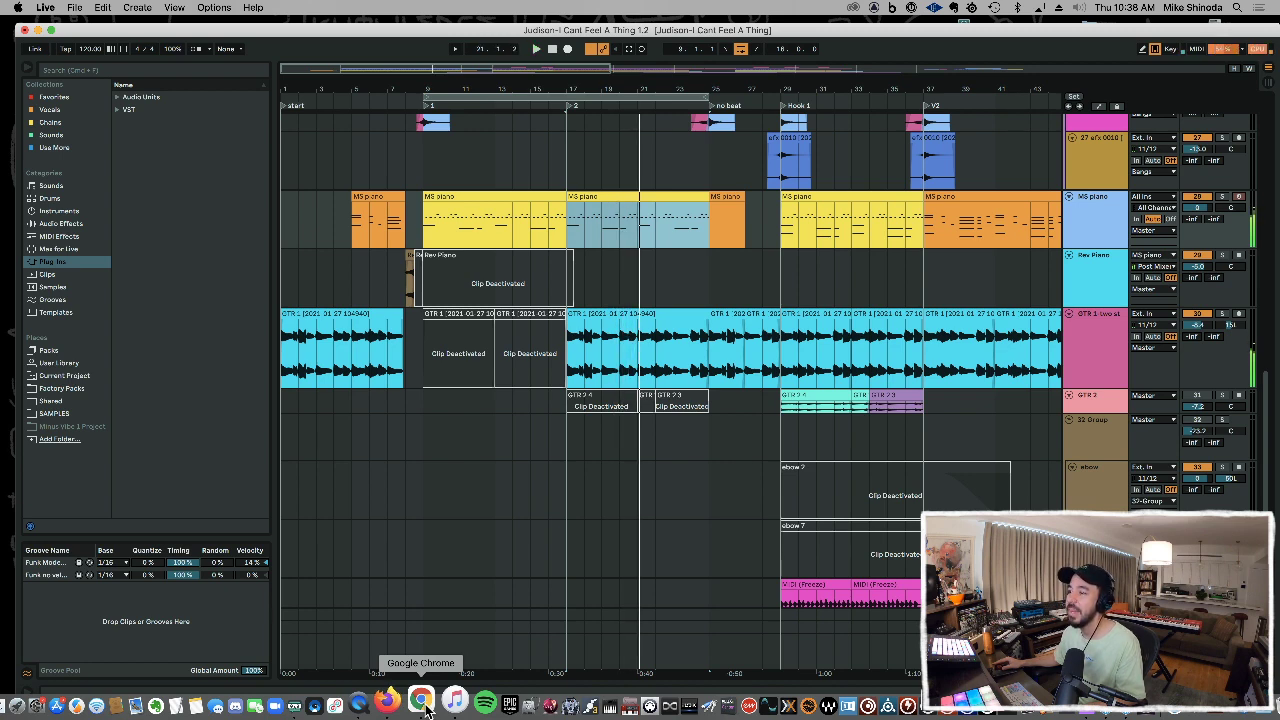
left_click(422, 704)
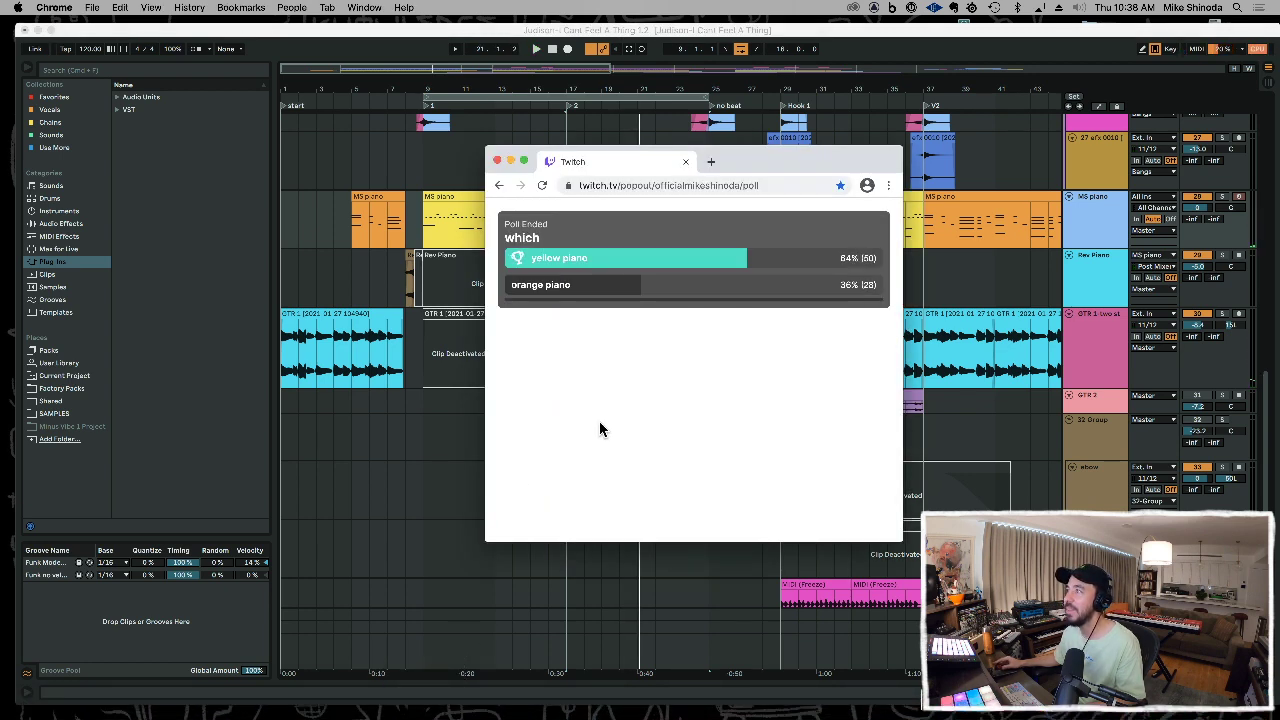
key("super+w")
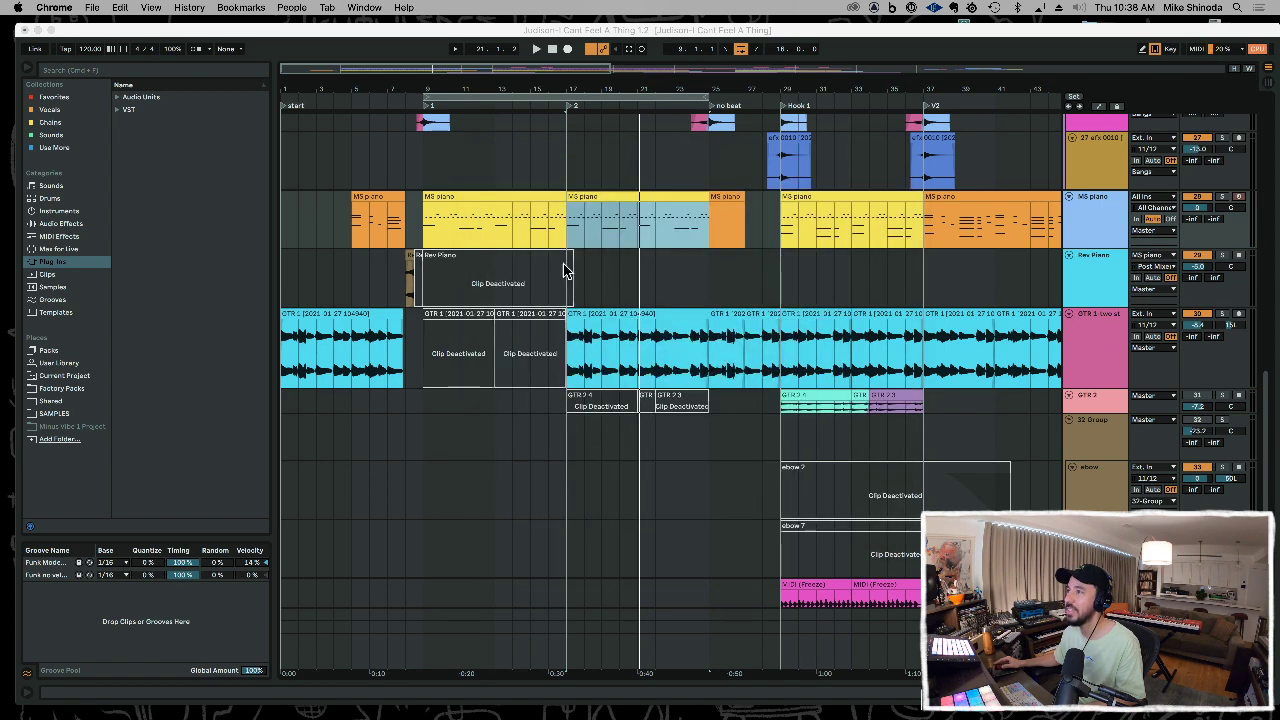
- Lower the velocities of all notes in the bar 9 MS piano clip to the 29–71 range and play it
left_click(531, 198)
double_click(522, 197)
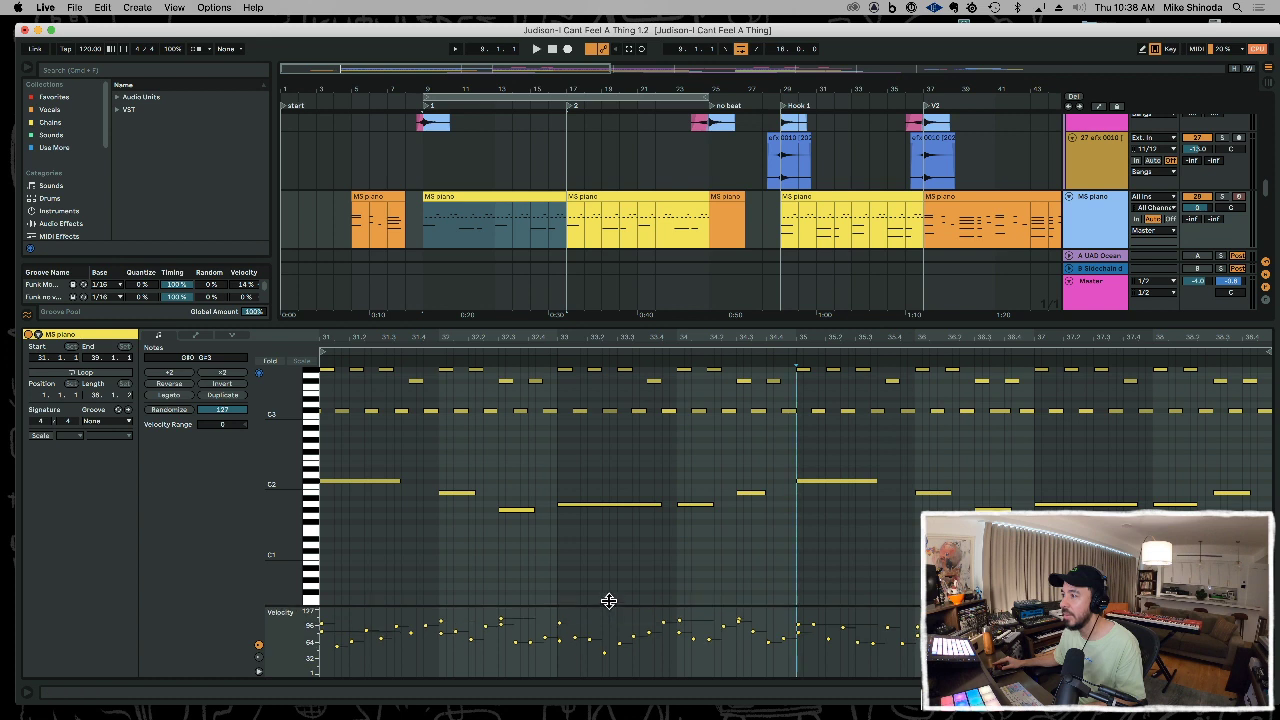
left_click_drag(608, 600, 624, 479)
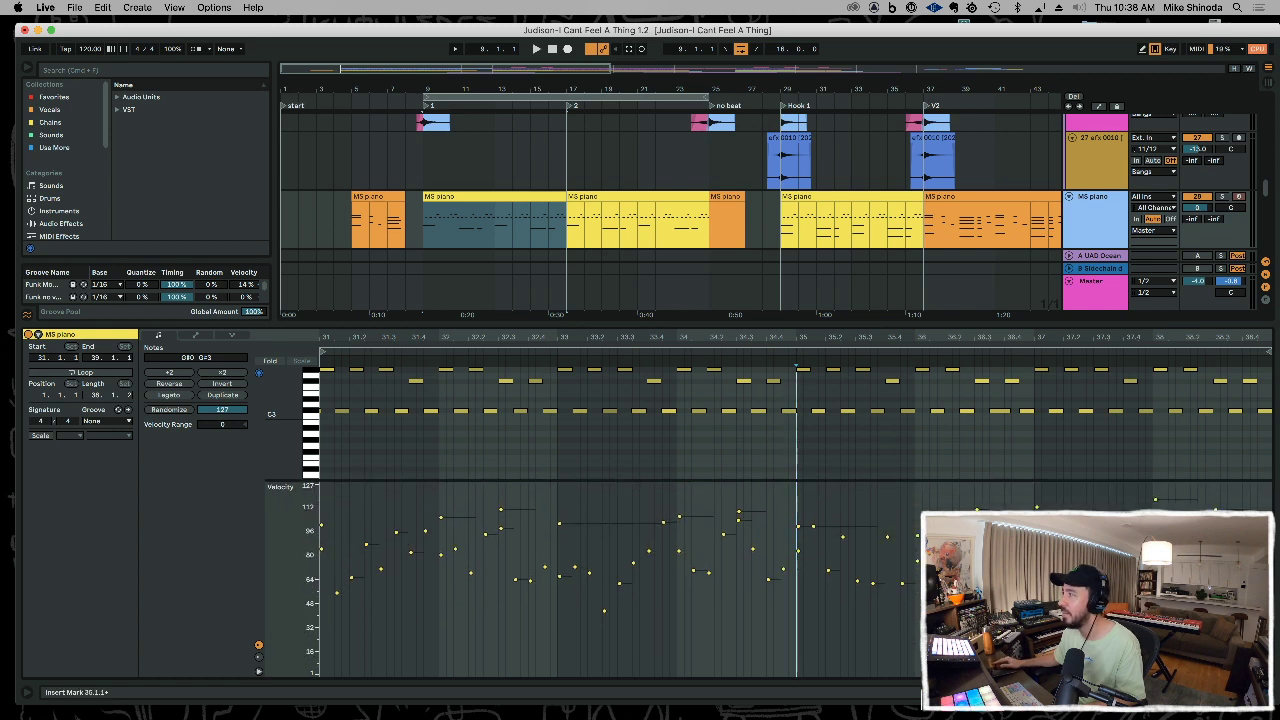
left_click_drag(1268, 498, 335, 594)
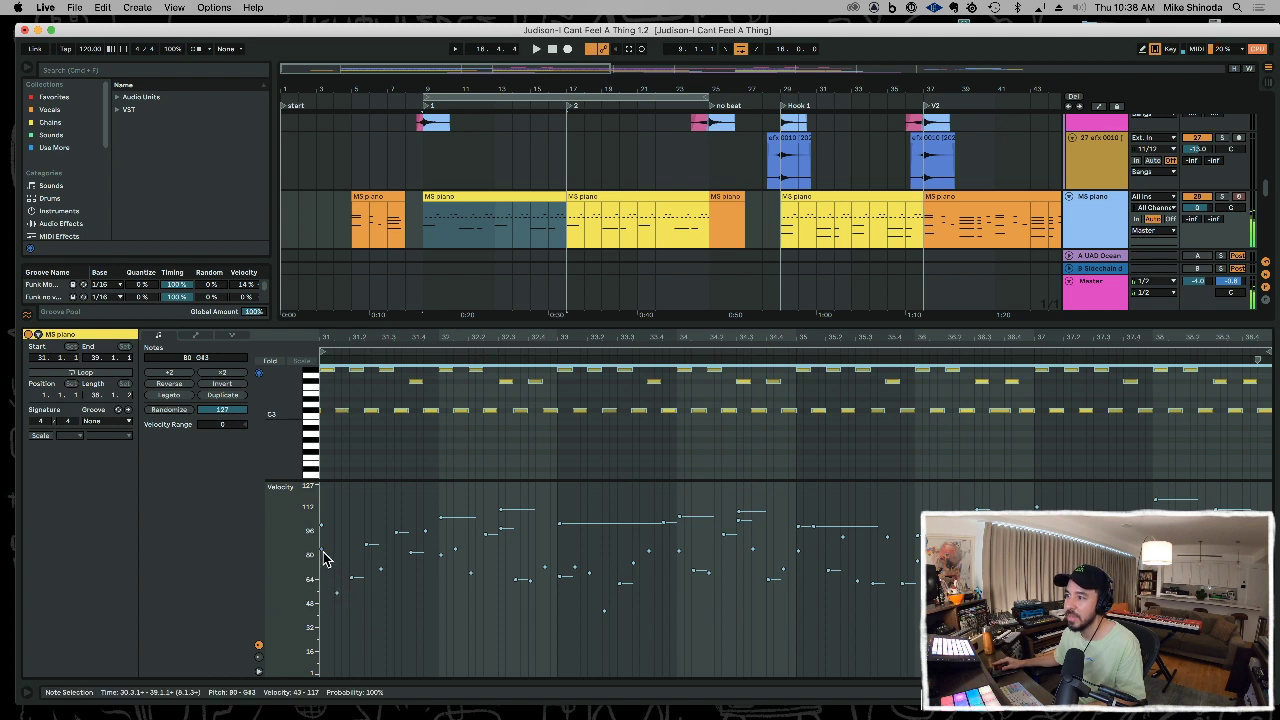
left_click_drag(322, 549, 322, 565)
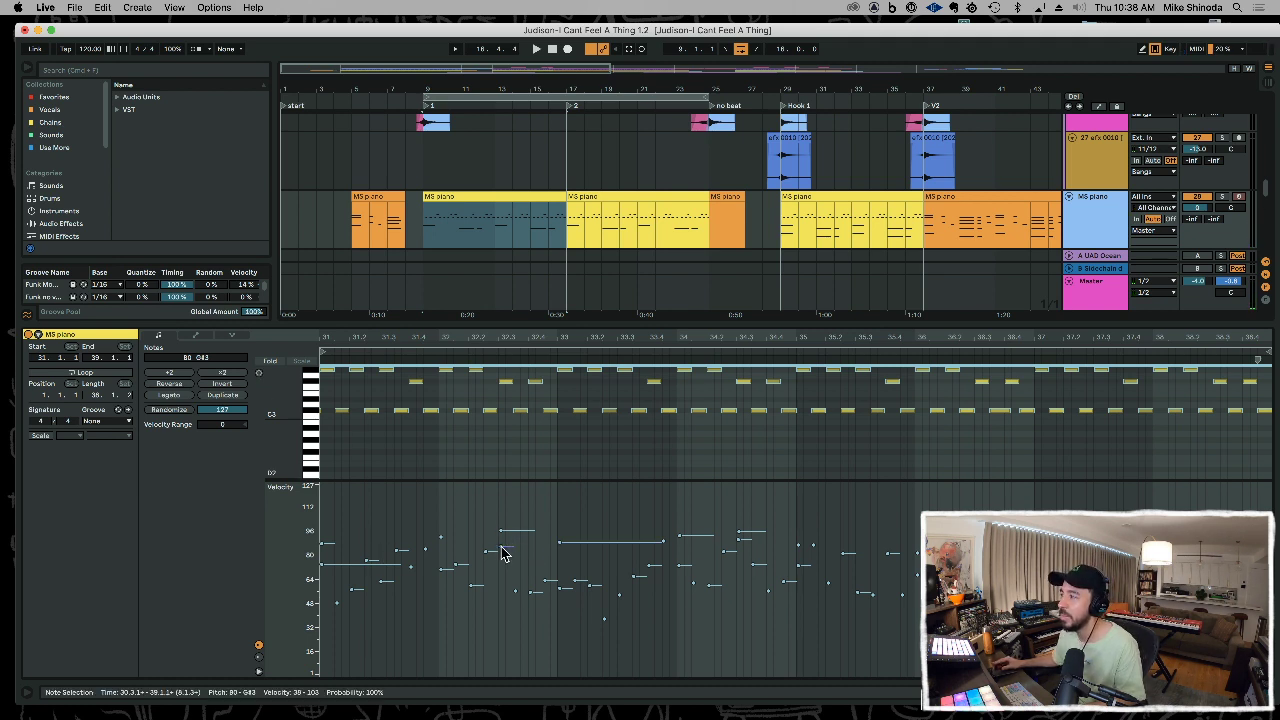
mouse_move(502, 547)
left_mouse_down()
mouse_move(502, 506)
mouse_move(503, 580)
left_mouse_up()
key("space")
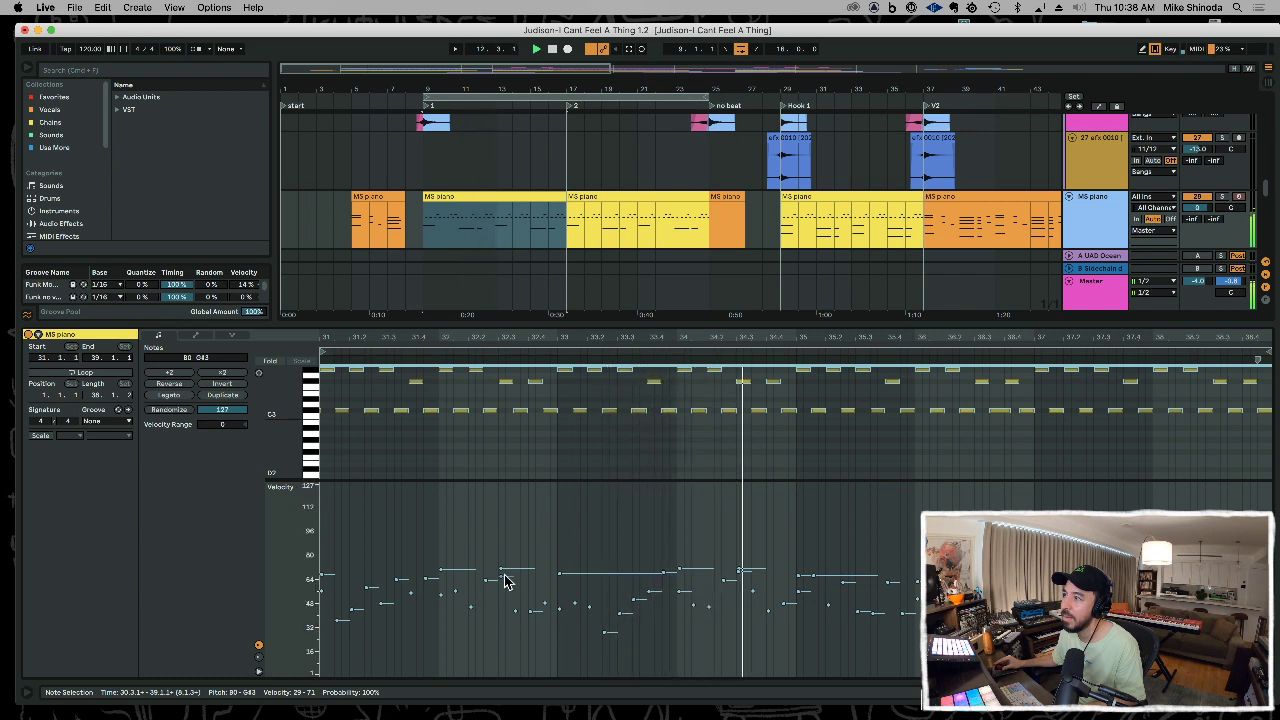
- Duplicate the softened MS piano clip from bar 9 over bars 17 to 25 and hide the clip detail view
left_click(511, 197)
key("super+d")
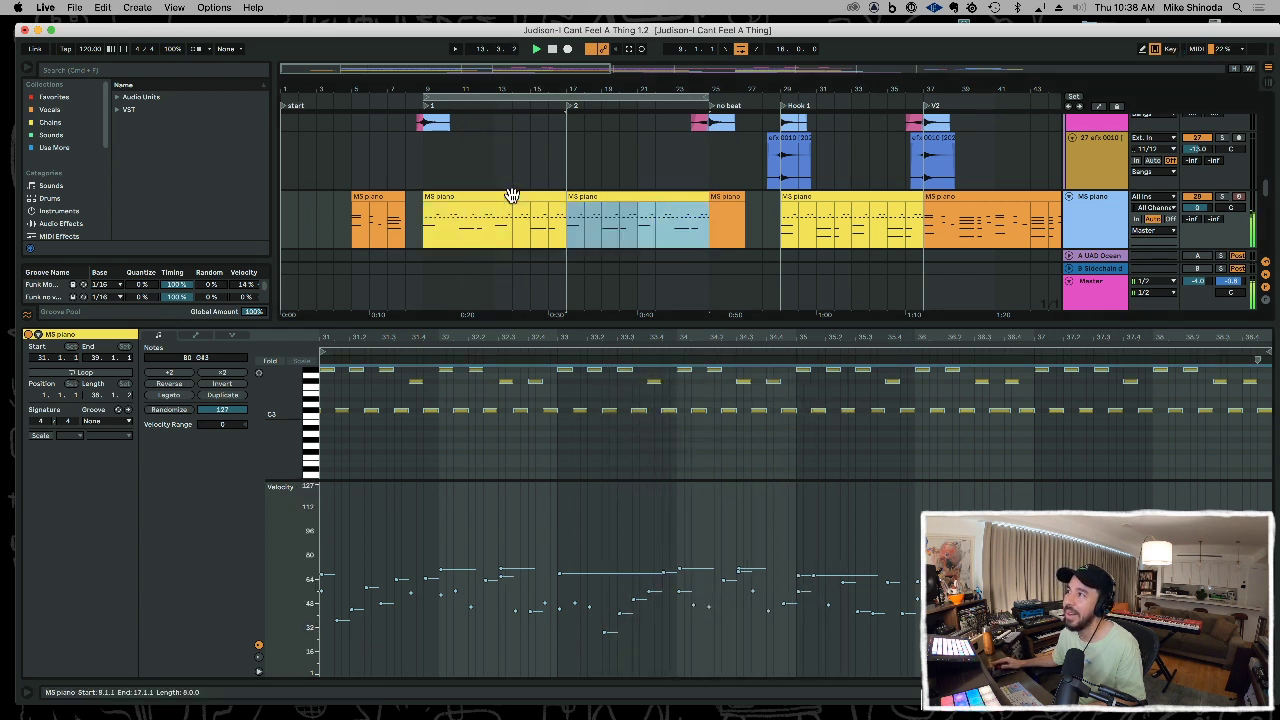
double_click(749, 324)
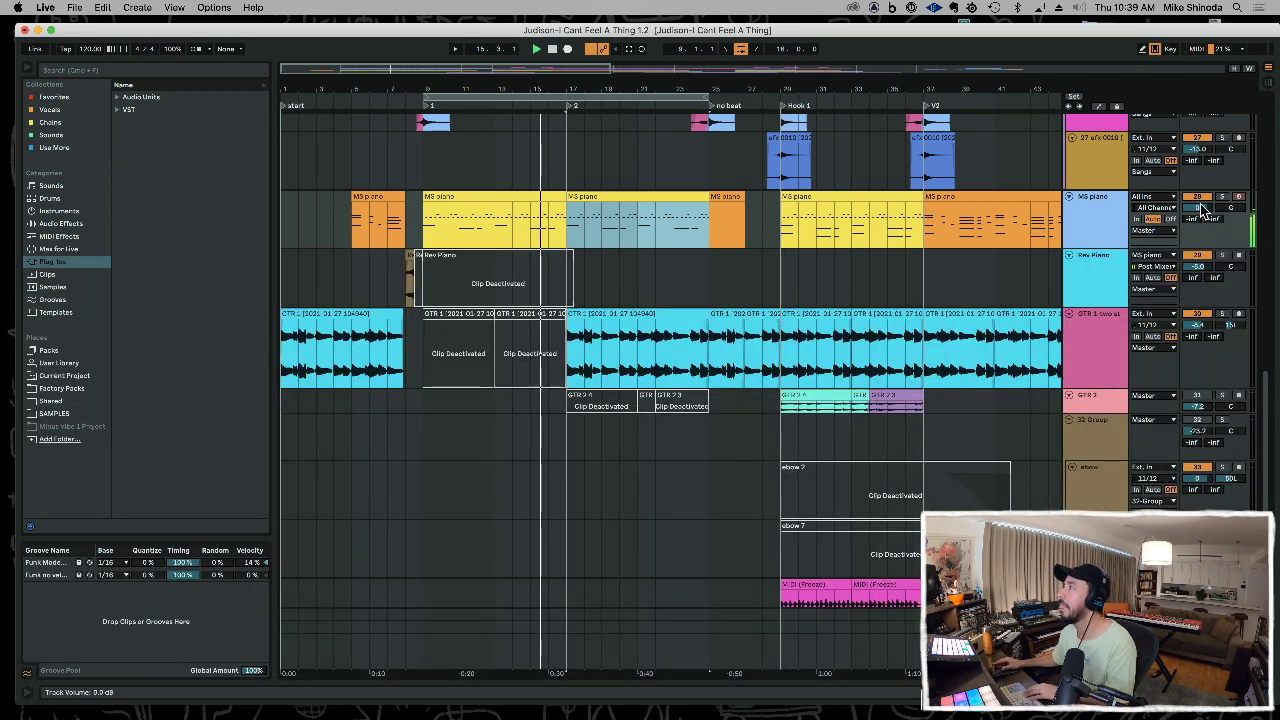
- Try the MS piano track's volume at -1.0 dB, open its devices and adjust EQ Eight's 1.90 kHz boost
left_click_drag(1203, 207, 1201, 208)
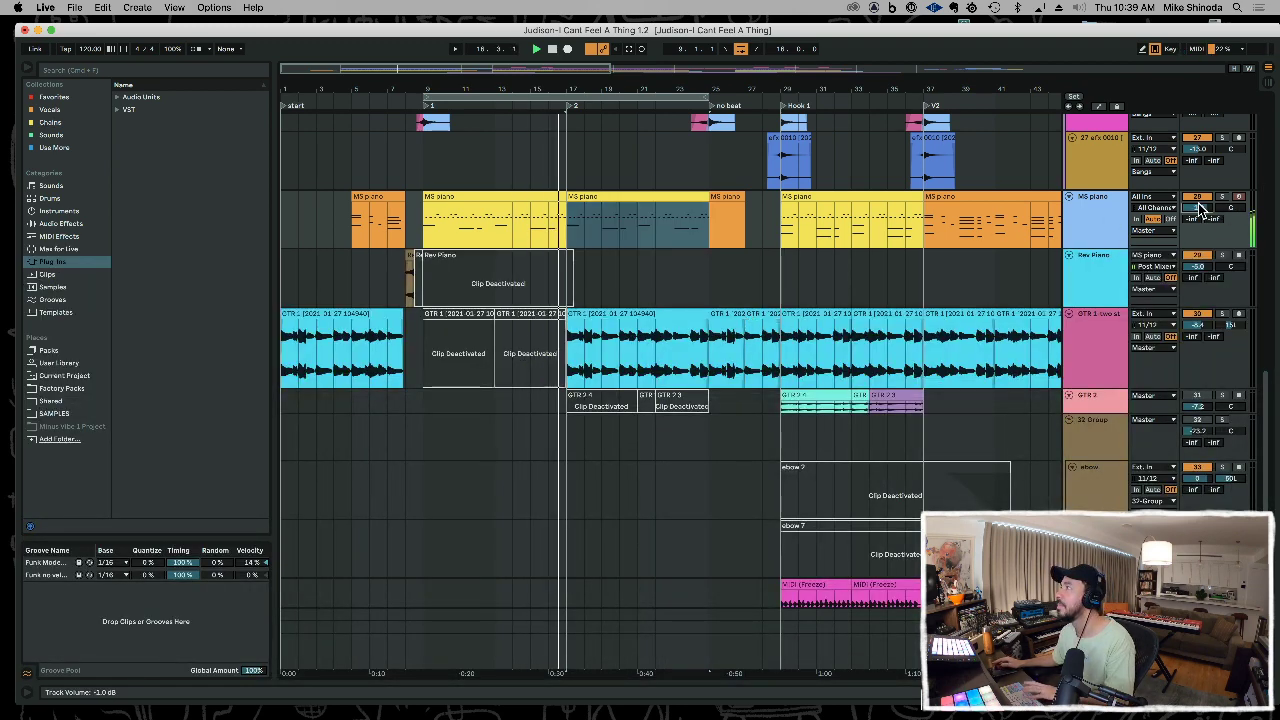
double_click(1104, 206)
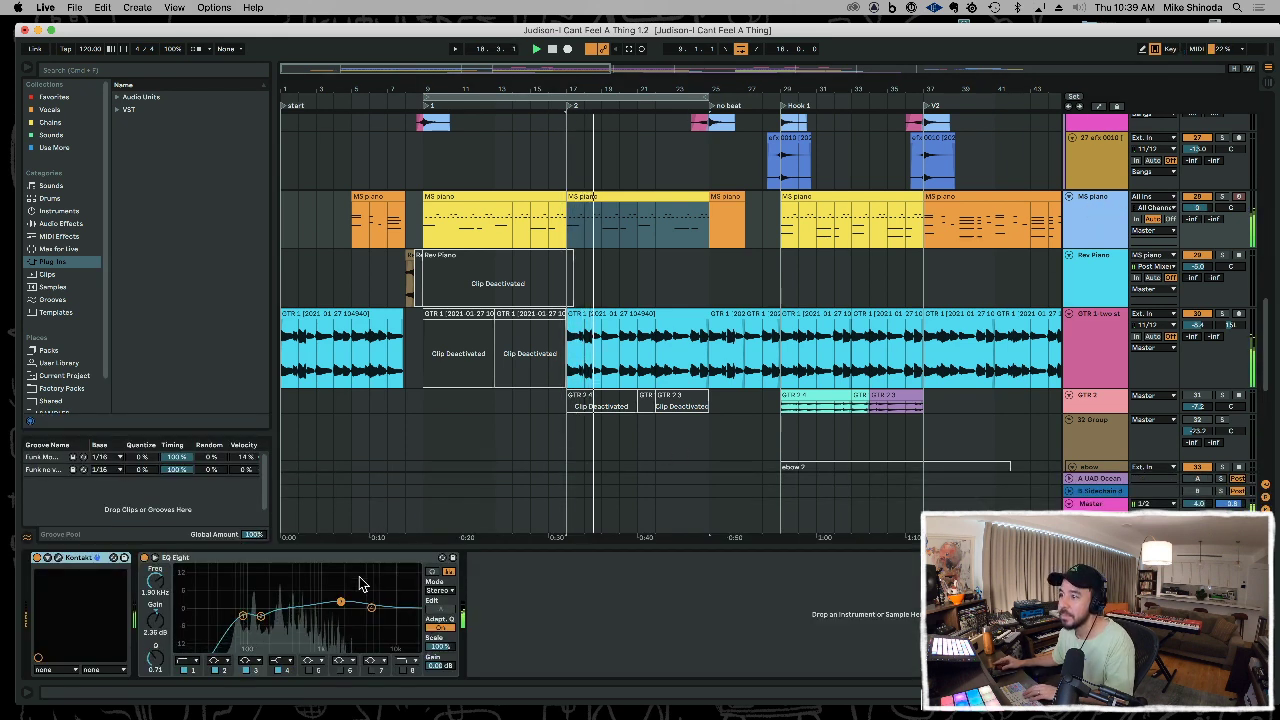
mouse_move(341, 602)
left_mouse_down()
mouse_move(306, 590)
mouse_move(351, 597)
left_mouse_up()
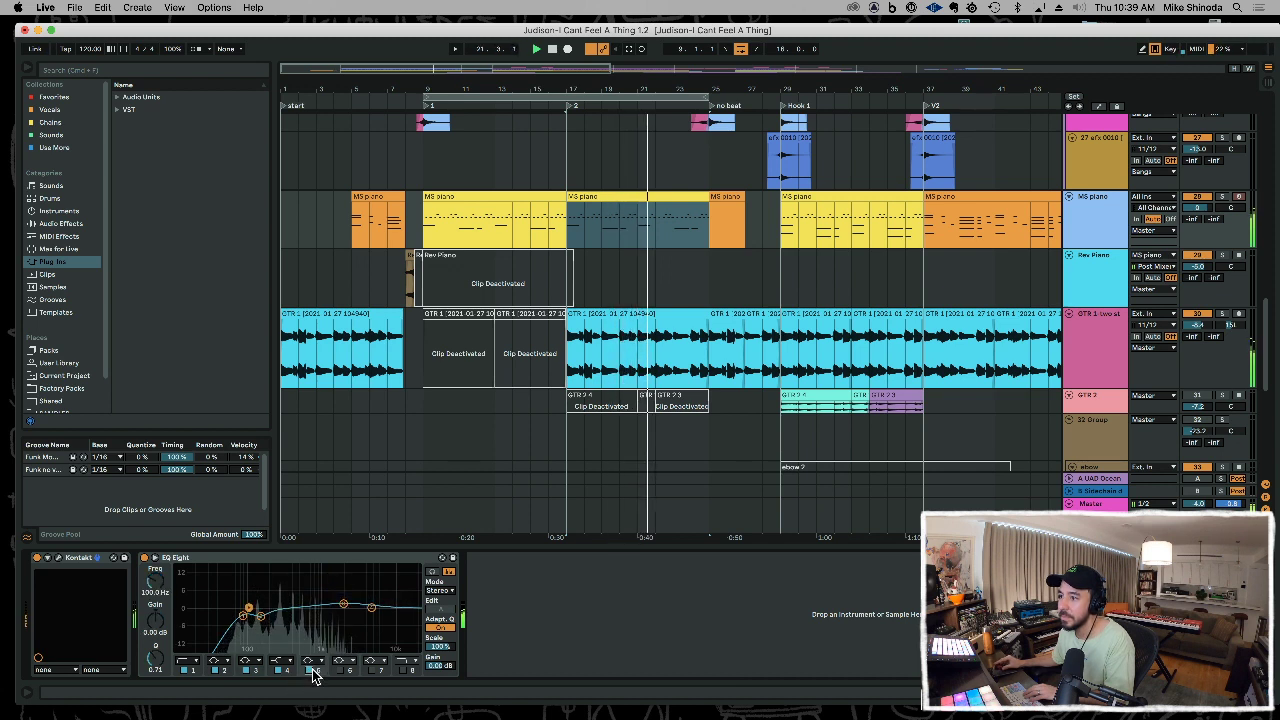
- Sweep EQ Eight's fifth band on MS piano, boosting 627 Hz by 5.33 dB with a Q of 1.72, and pull it down into a slight cut
left_click_drag(249, 608, 292, 606)
left_click_drag(155, 658, 155, 683)
left_click_drag(292, 606, 301, 594)
key("space")
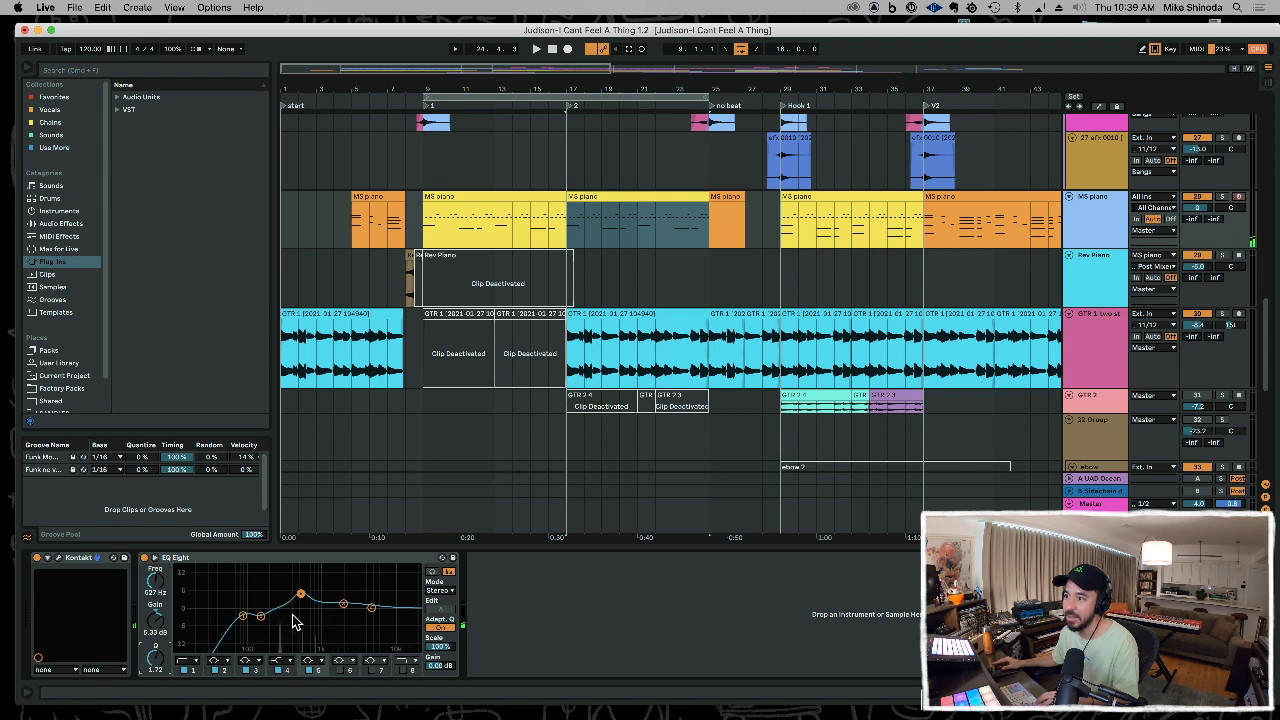
key("space")
left_click_drag(300, 594, 288, 617)
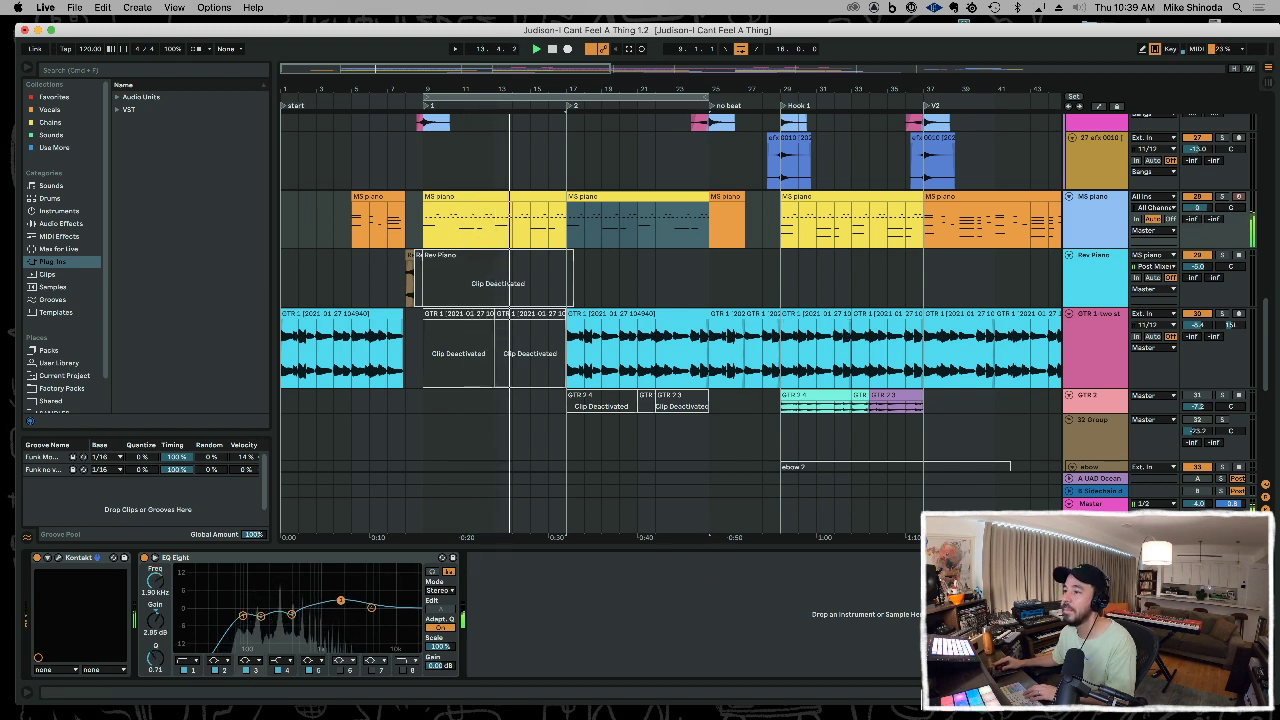
- Hide the MS piano devices, inspect the GTR 1 track's device chain, and hide the detail view again
double_click(694, 546)
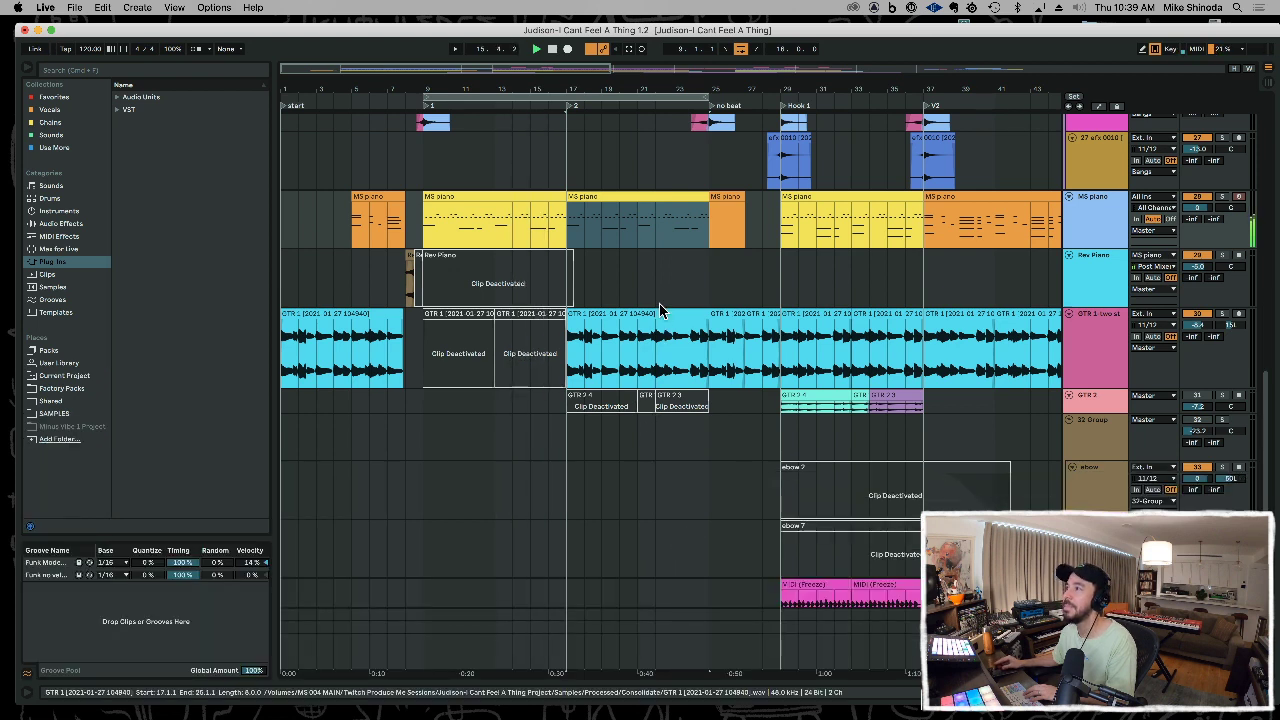
left_click(657, 276)
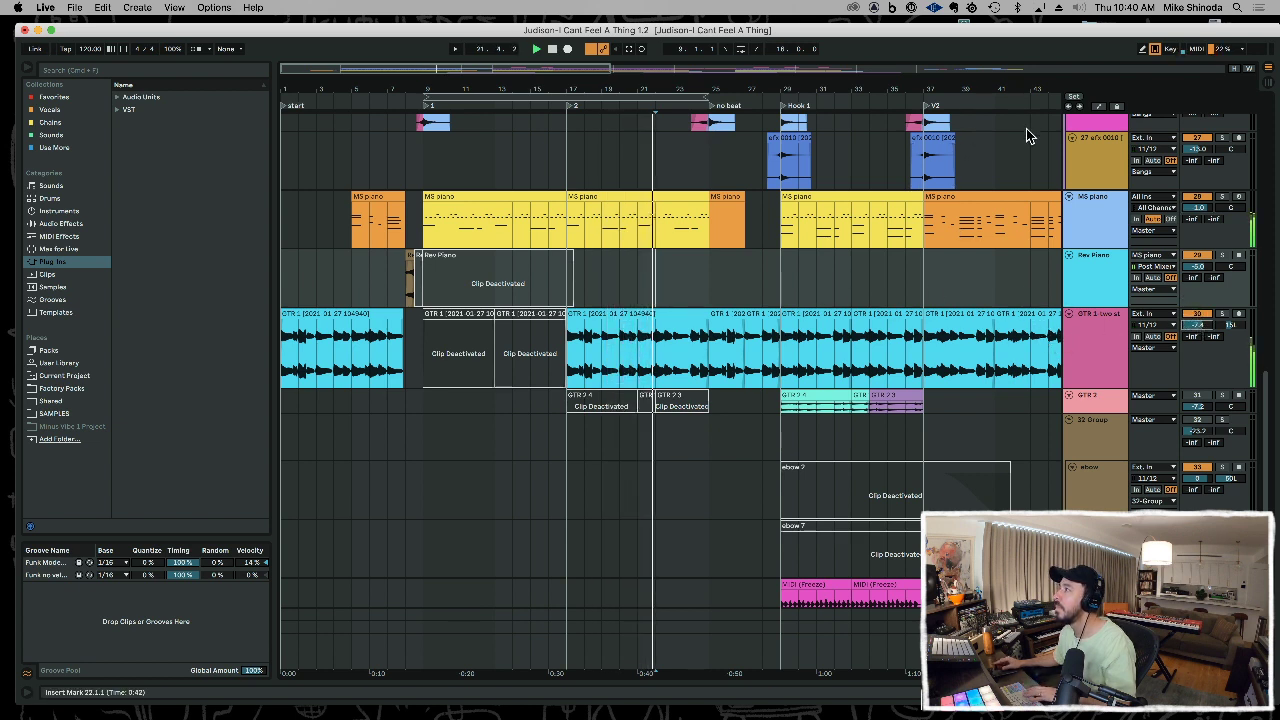
double_click(1085, 362)
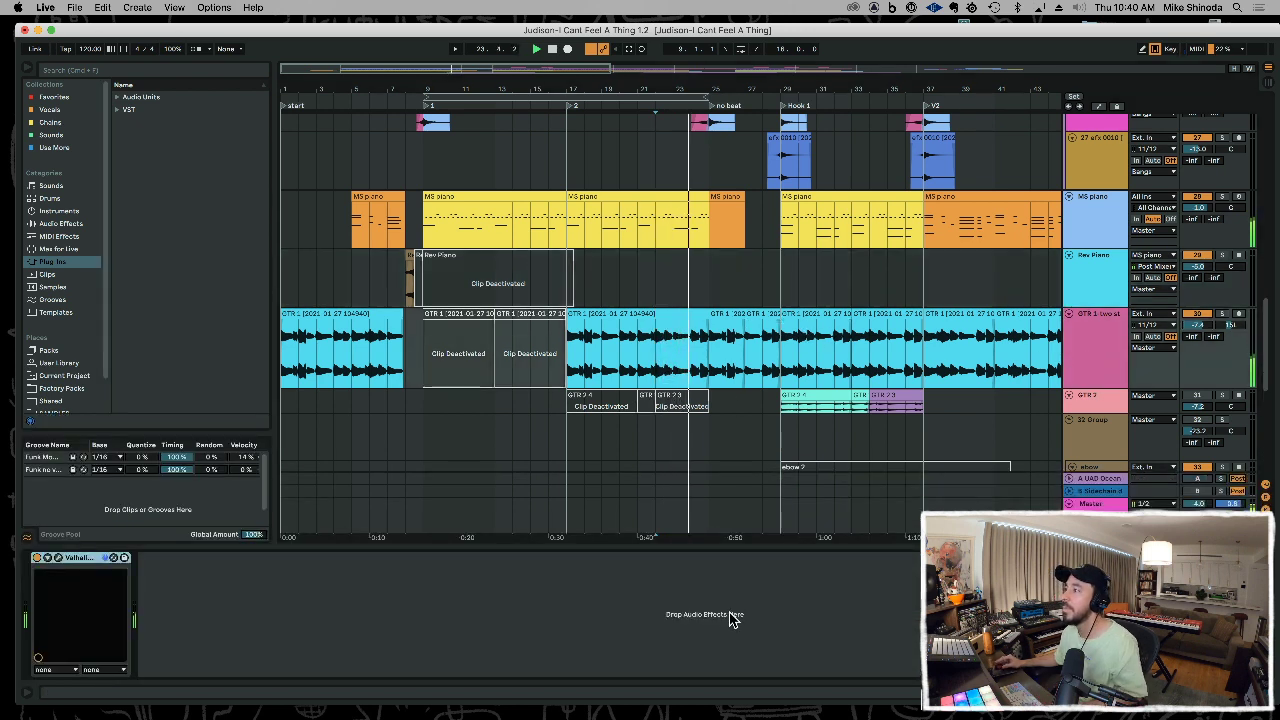
key("super+alt+l")
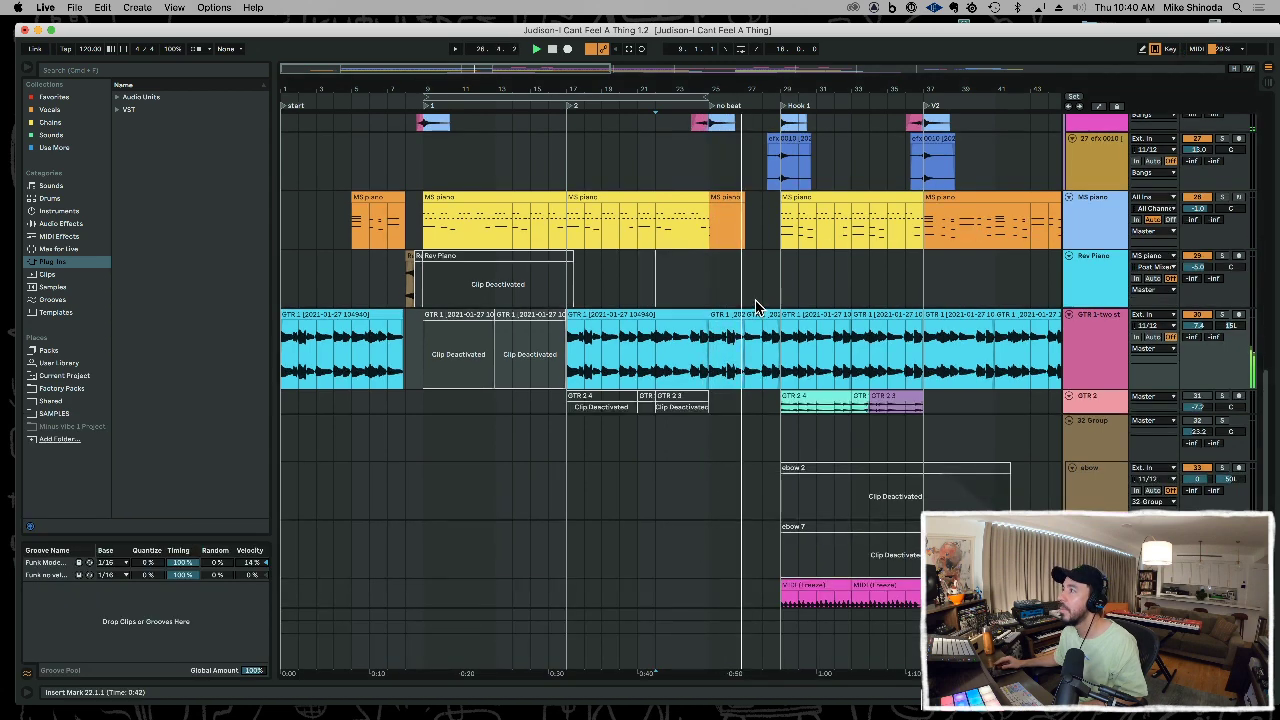
- Show the take lanes of the MS piano track with most of the song in view
scroll(757, 286, "up", 2)
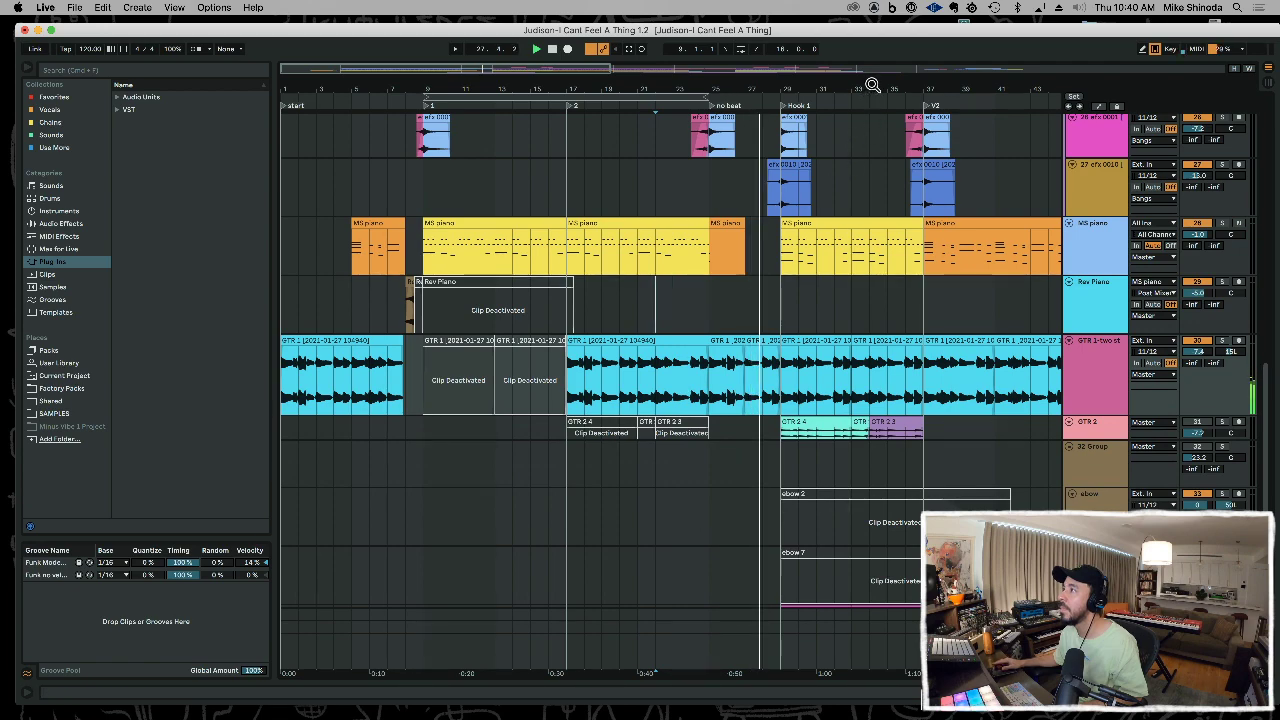
left_click_drag(871, 87, 610, 86)
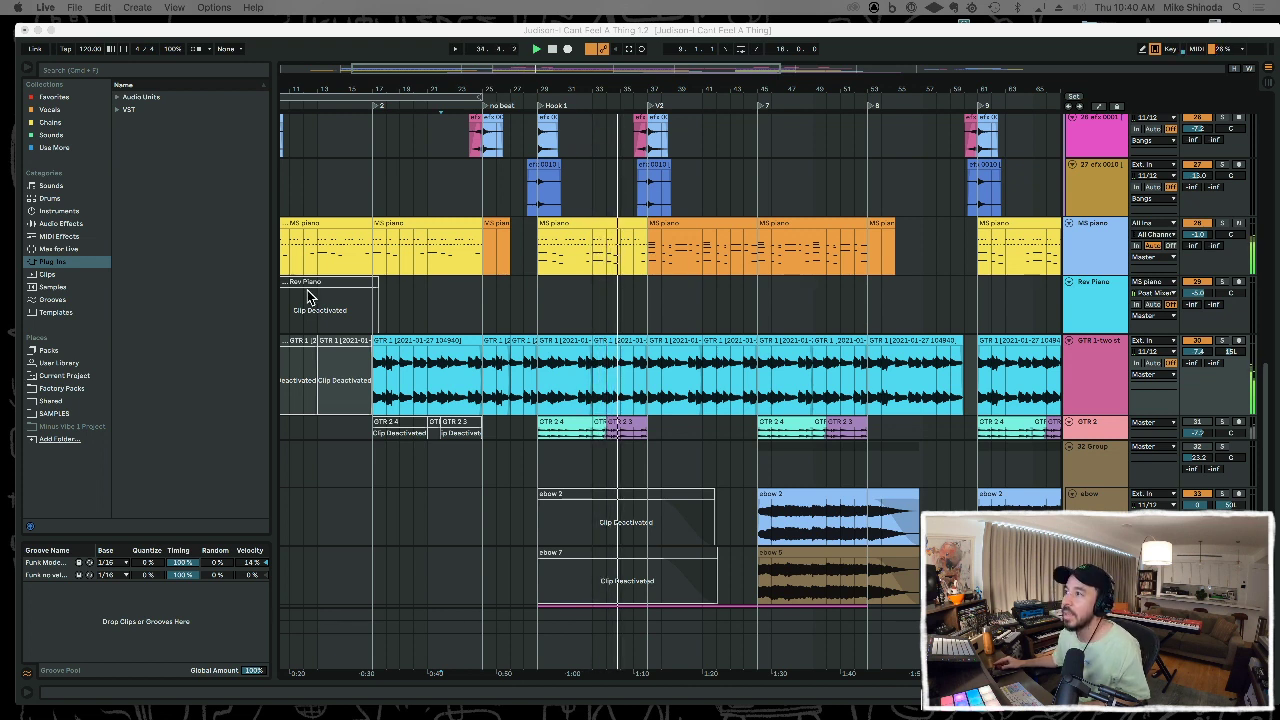
left_click(450, 312)
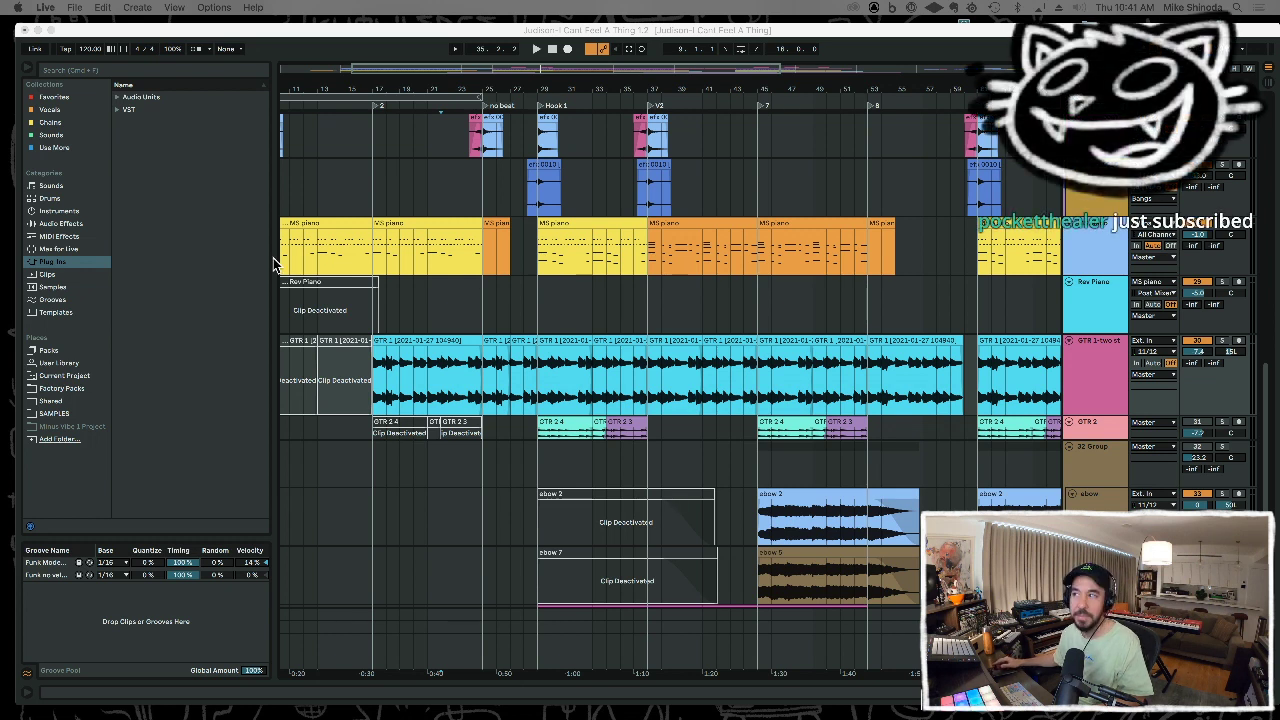
left_click(620, 90)
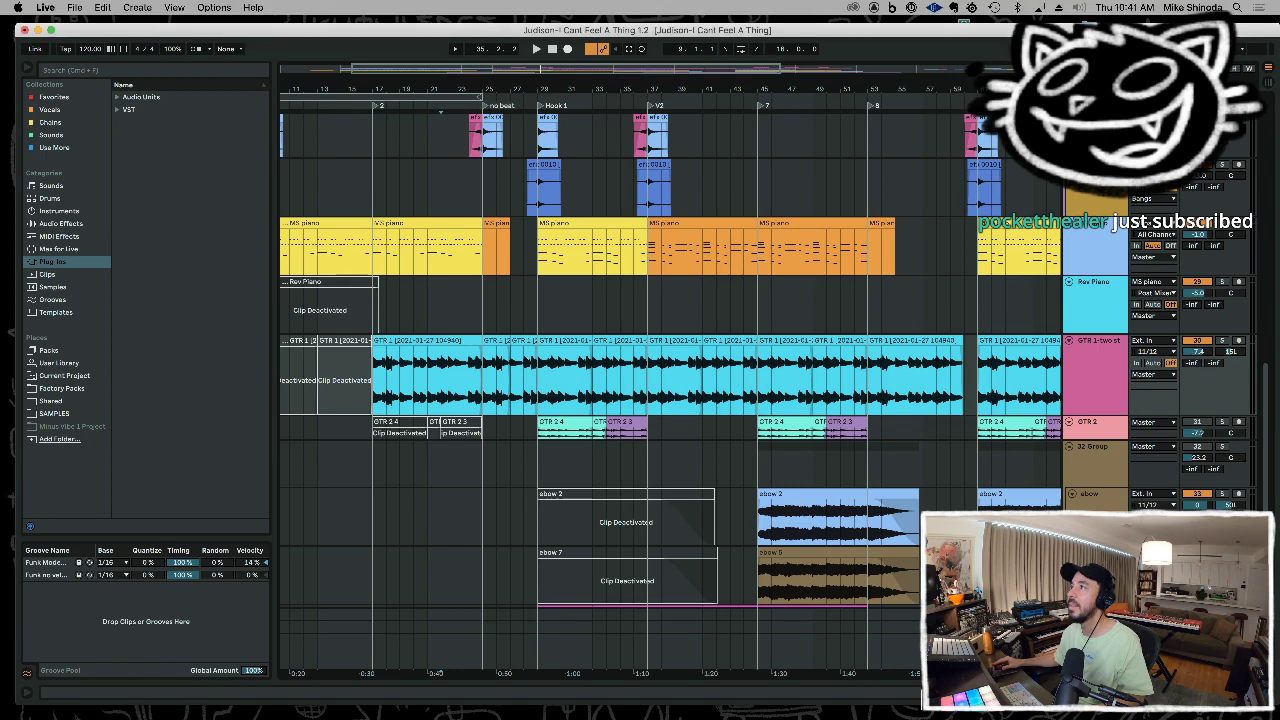
left_click_drag(620, 90, 620, 58)
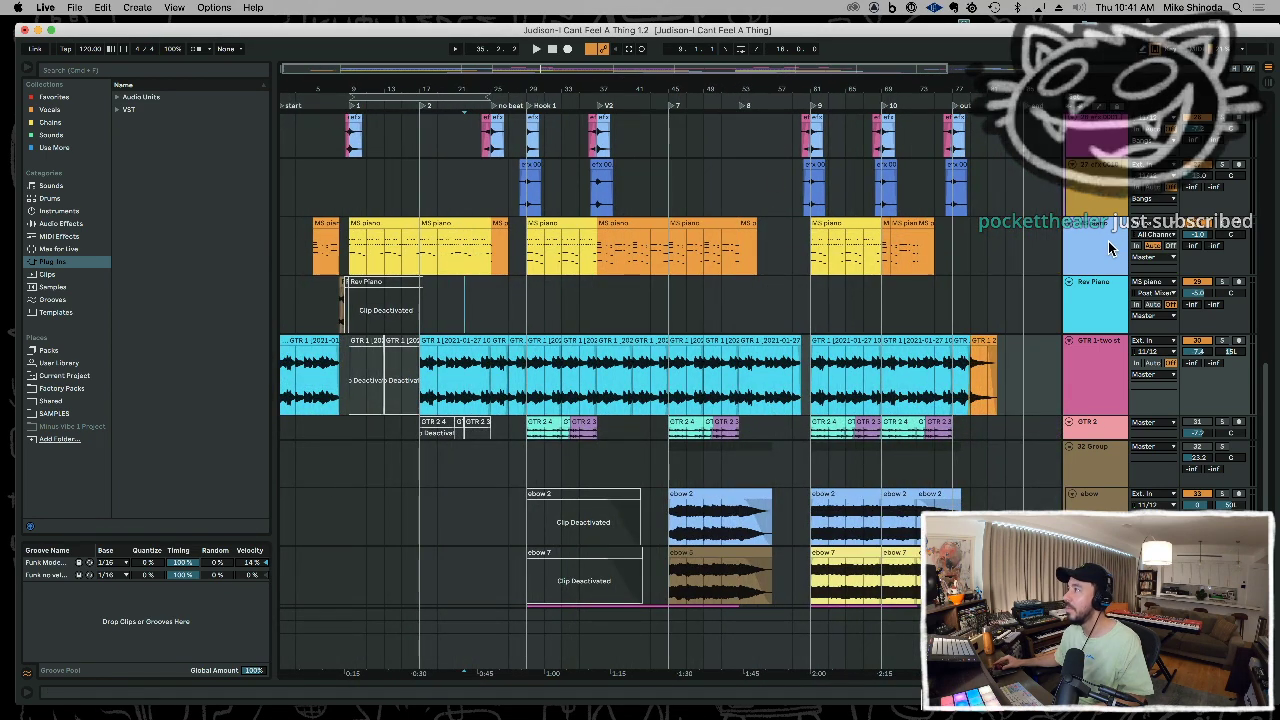
left_click(1109, 244)
key("alt+super+u")
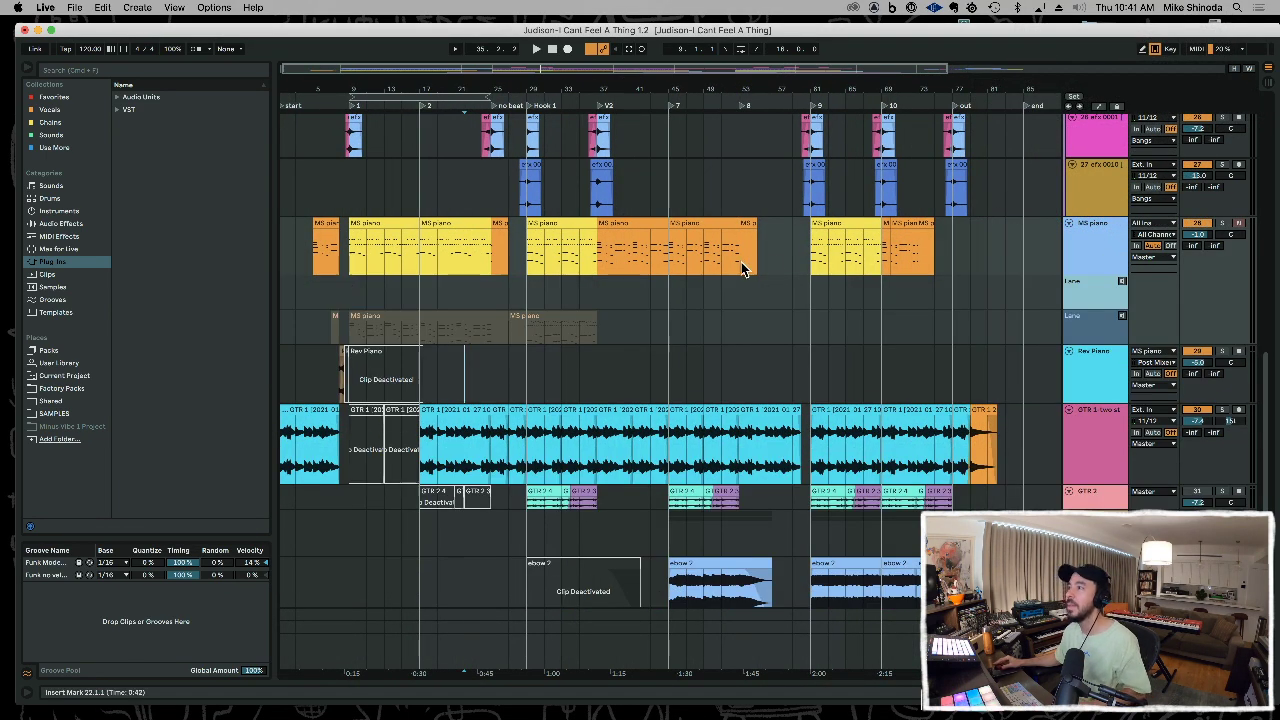
- Copy all the MS piano clips from bar 5 to the end of the part into the track's empty upper take lane
left_click(641, 231)
left_click_drag(305, 265, 1011, 274)
left_click(319, 290)
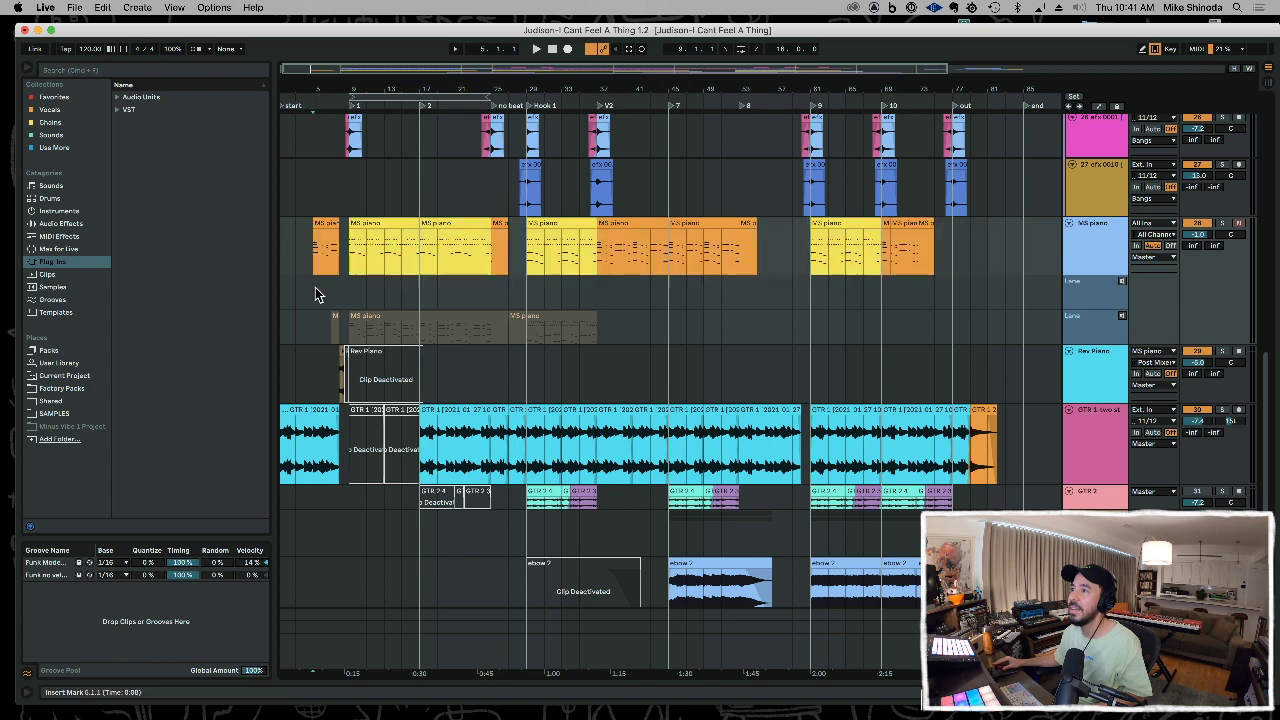
key("super+v")
- Copy the orange MS piano clip at bar 37 into the upper take lane over bars 9 to 25
left_click(617, 222)
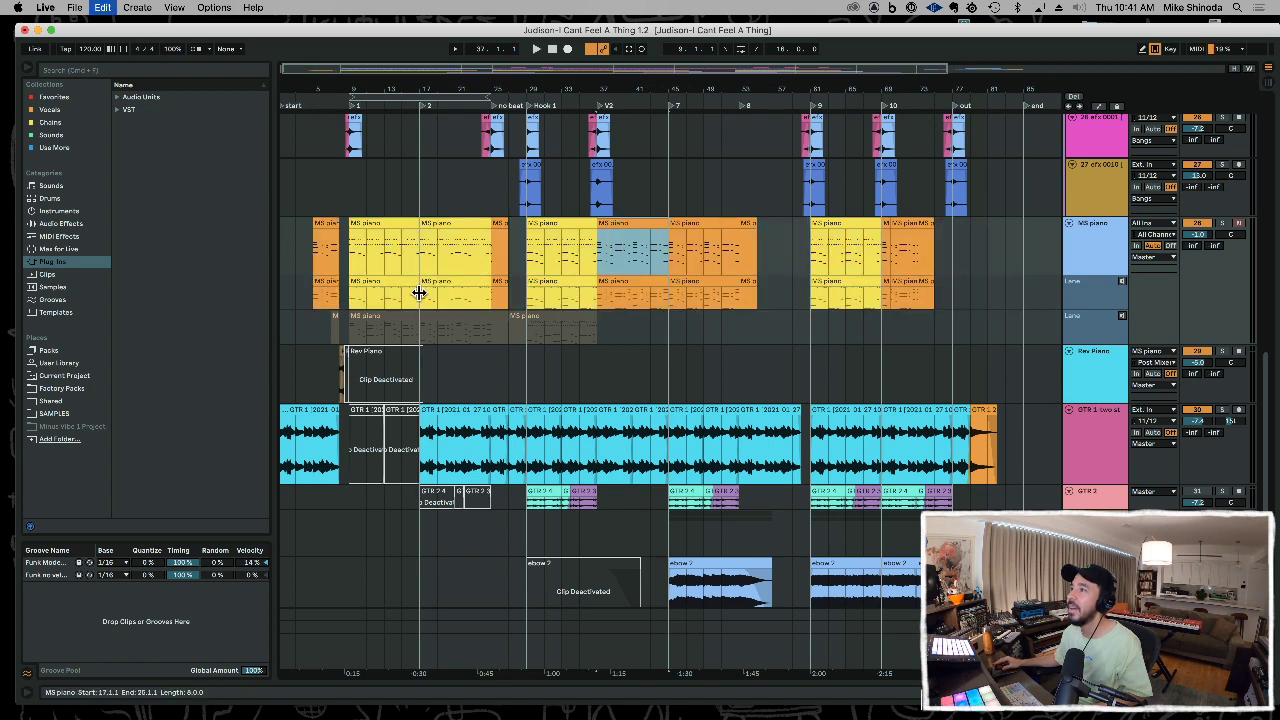
left_click(406, 281)
key("Right")
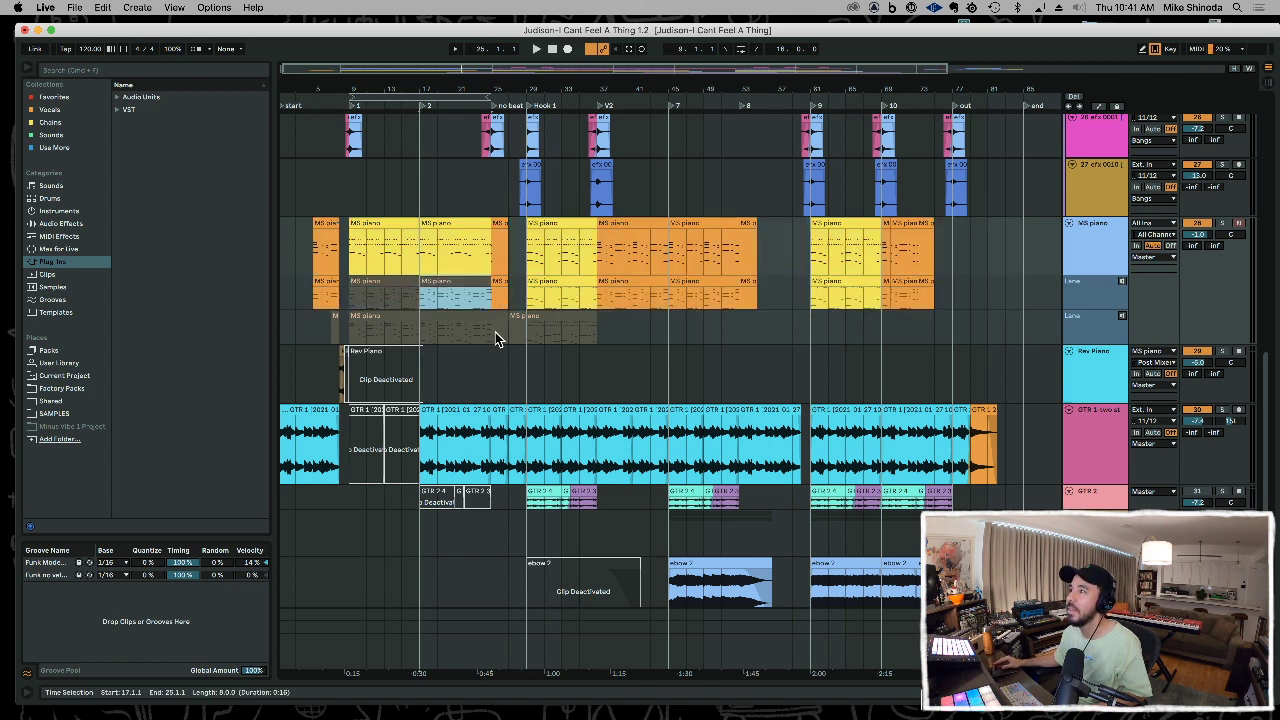
- Check the MS piano take-lane clips and audition the upper lane's orange version in place of the yellow one
left_click(500, 367)
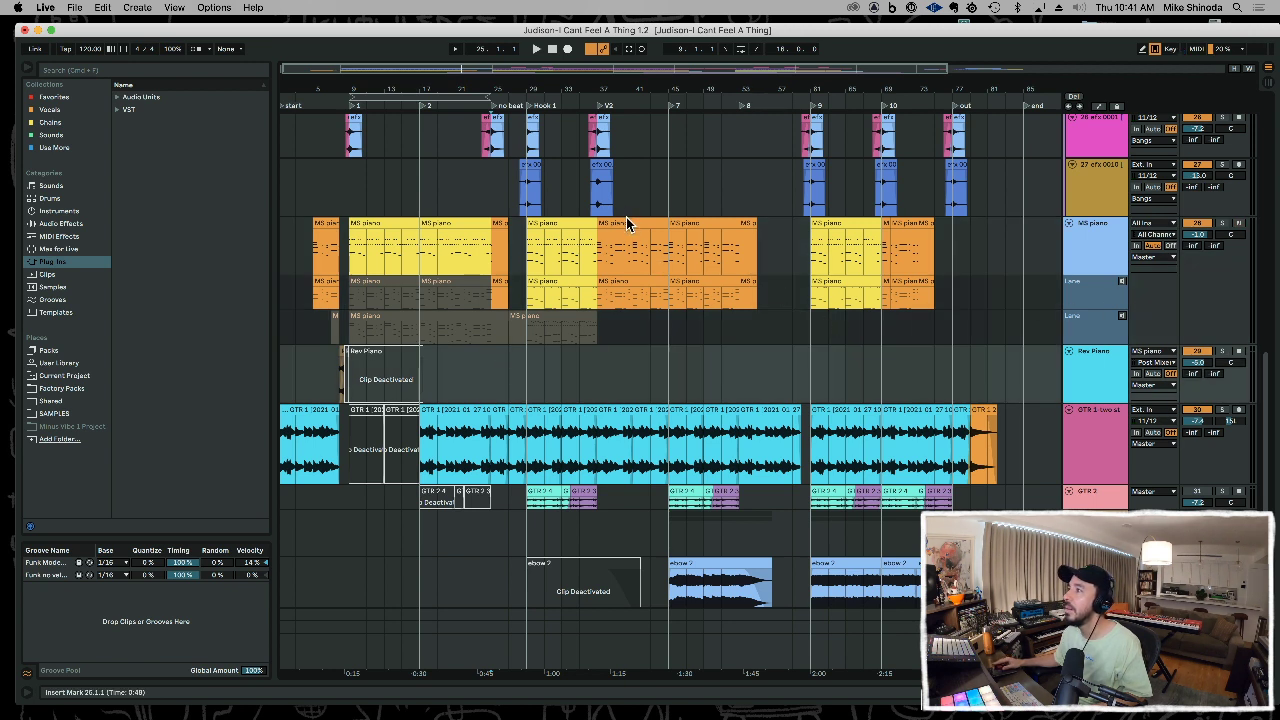
left_click(465, 284)
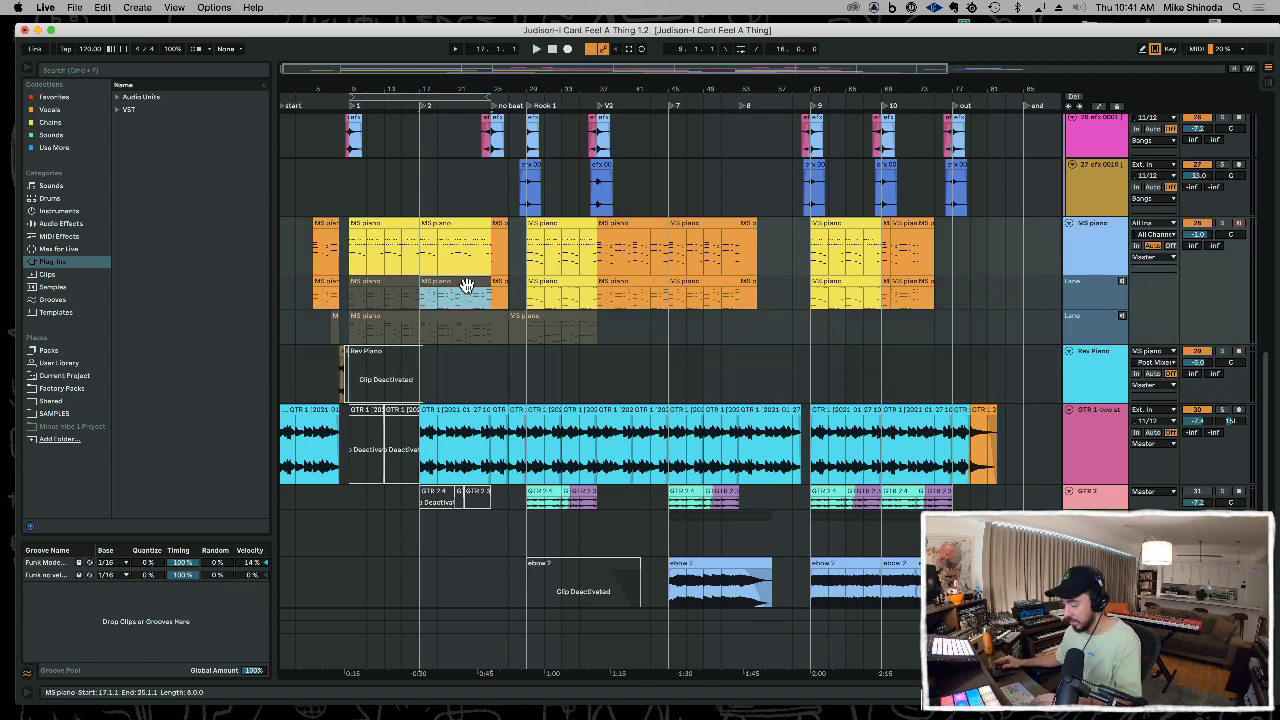
key("0")
key("minus")
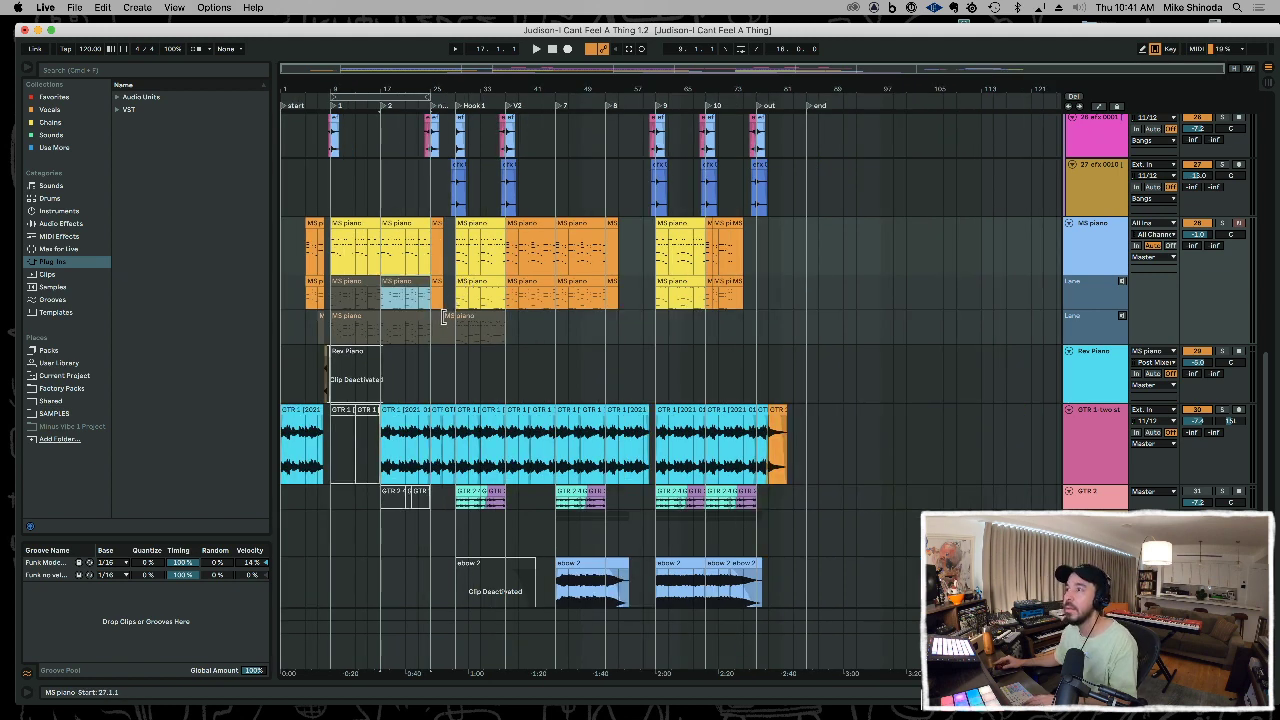
left_click(467, 316)
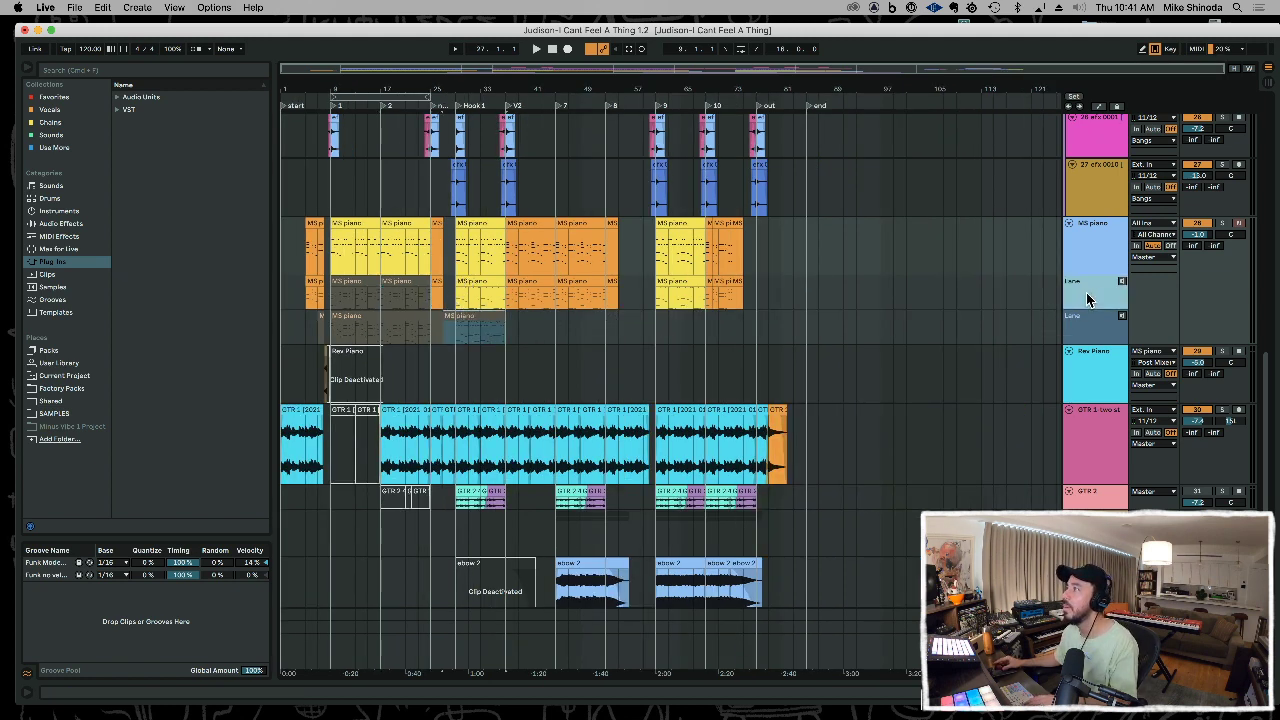
left_click(1122, 282)
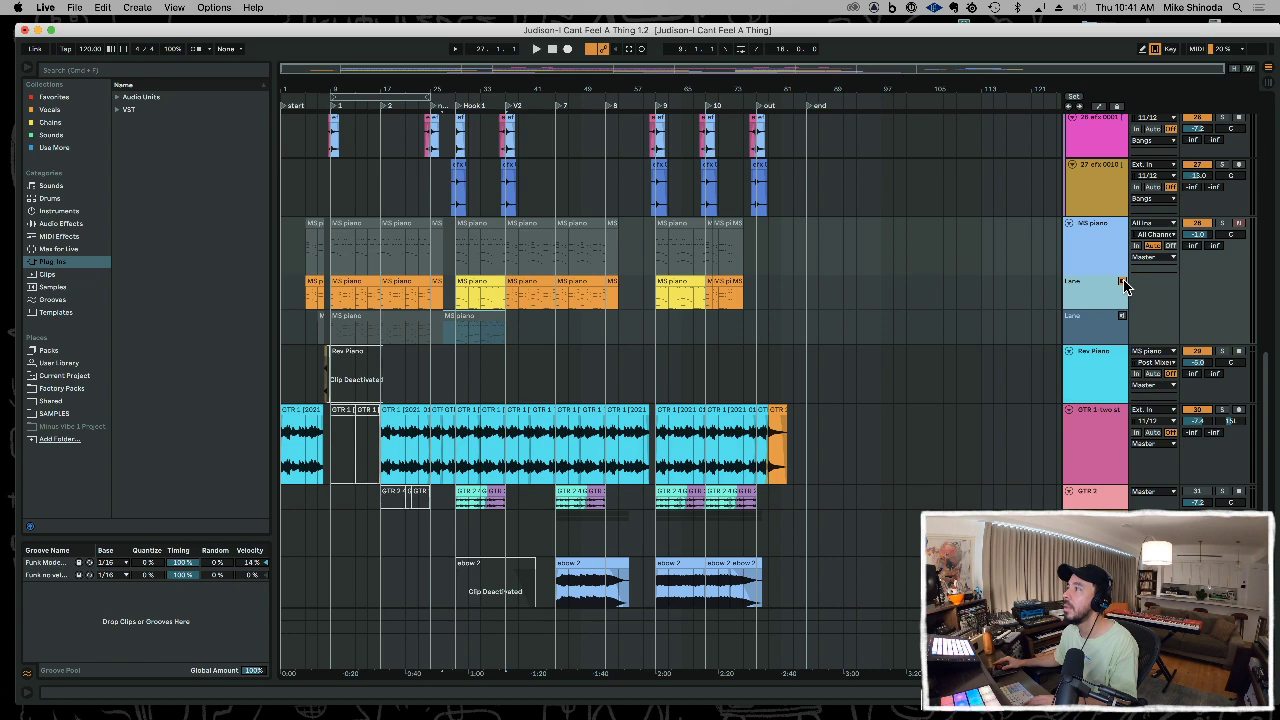
left_click(1123, 283)
left_click(818, 259)
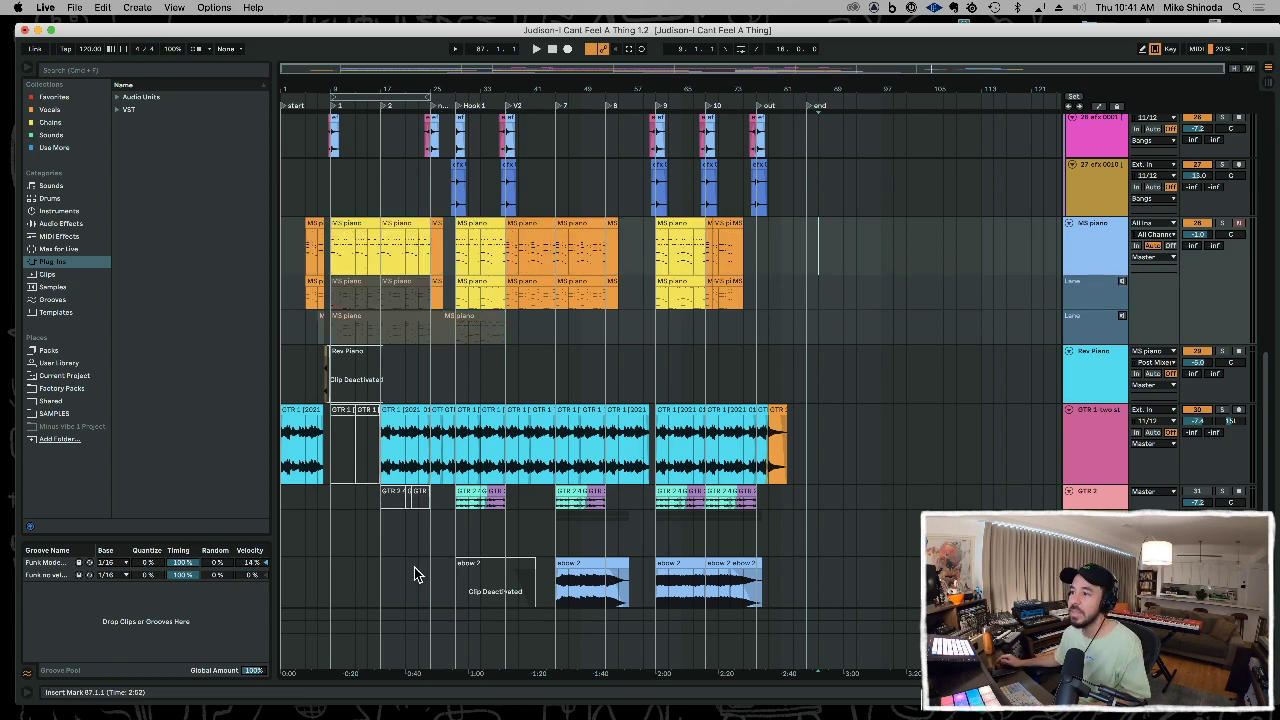
- Switch to Chrome and open the bookmarked Twitch poll comparing the orange and yellow versions
left_click(417, 709)
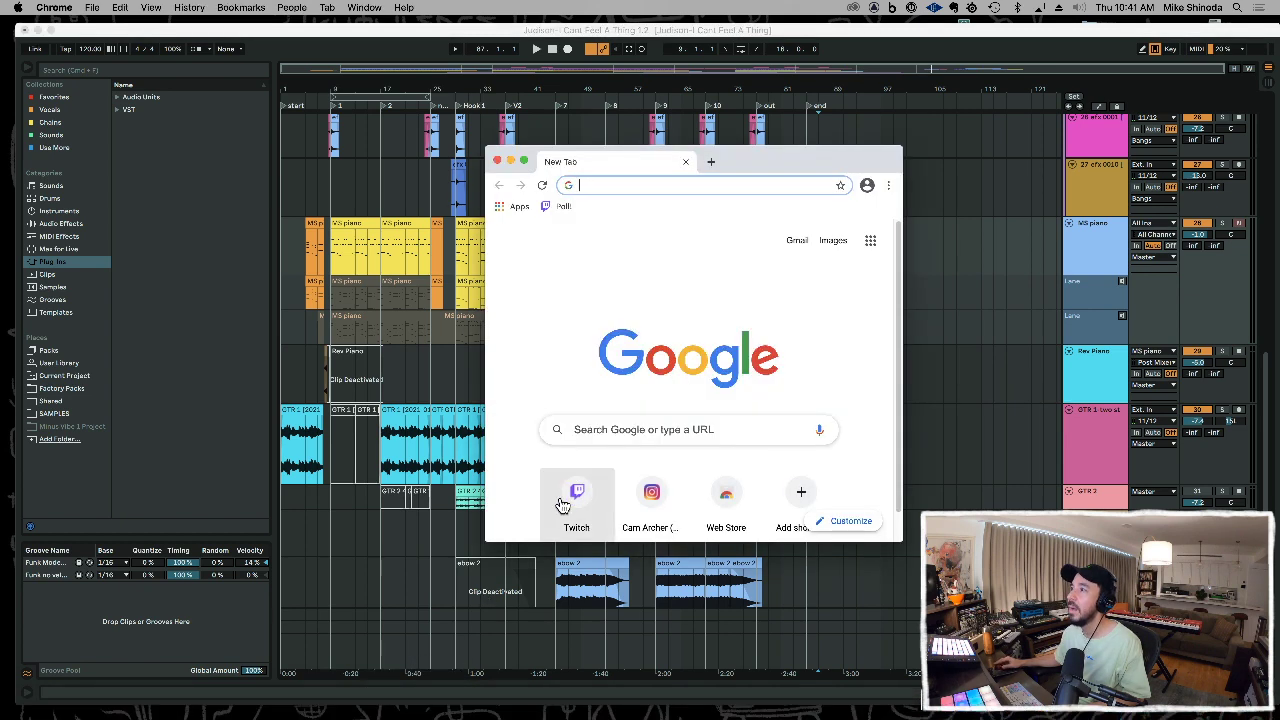
left_click(560, 206)
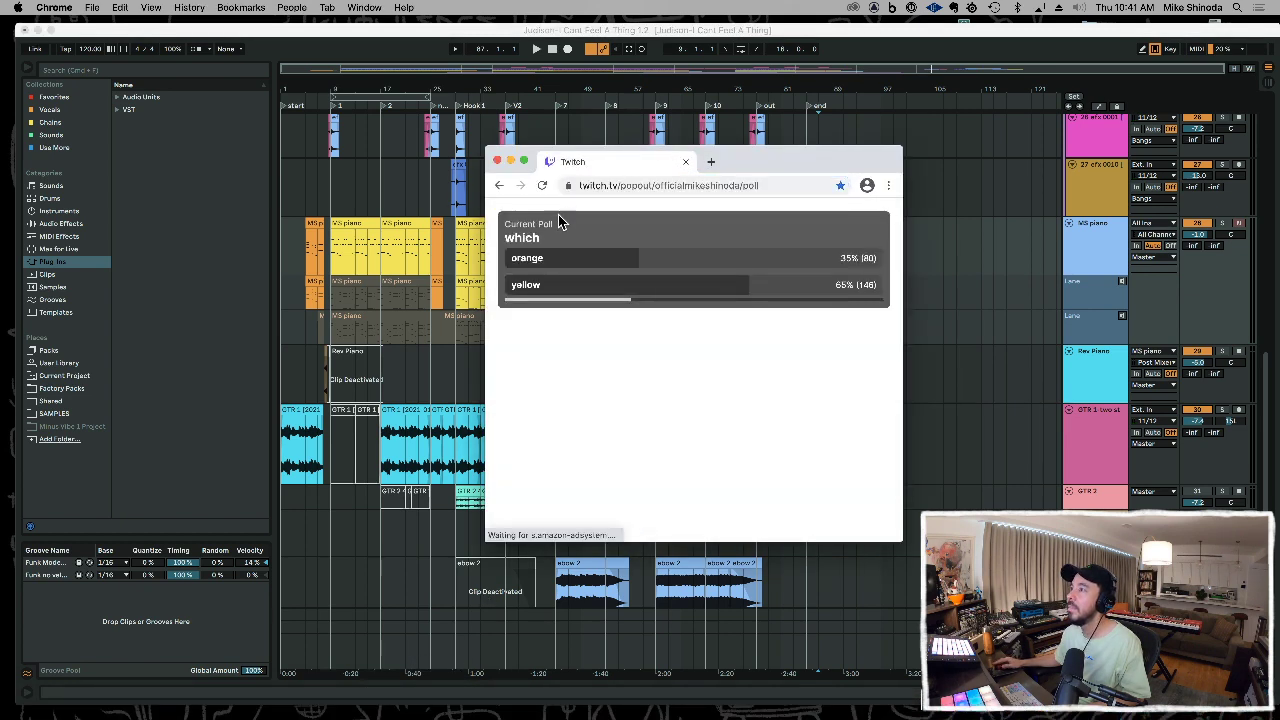
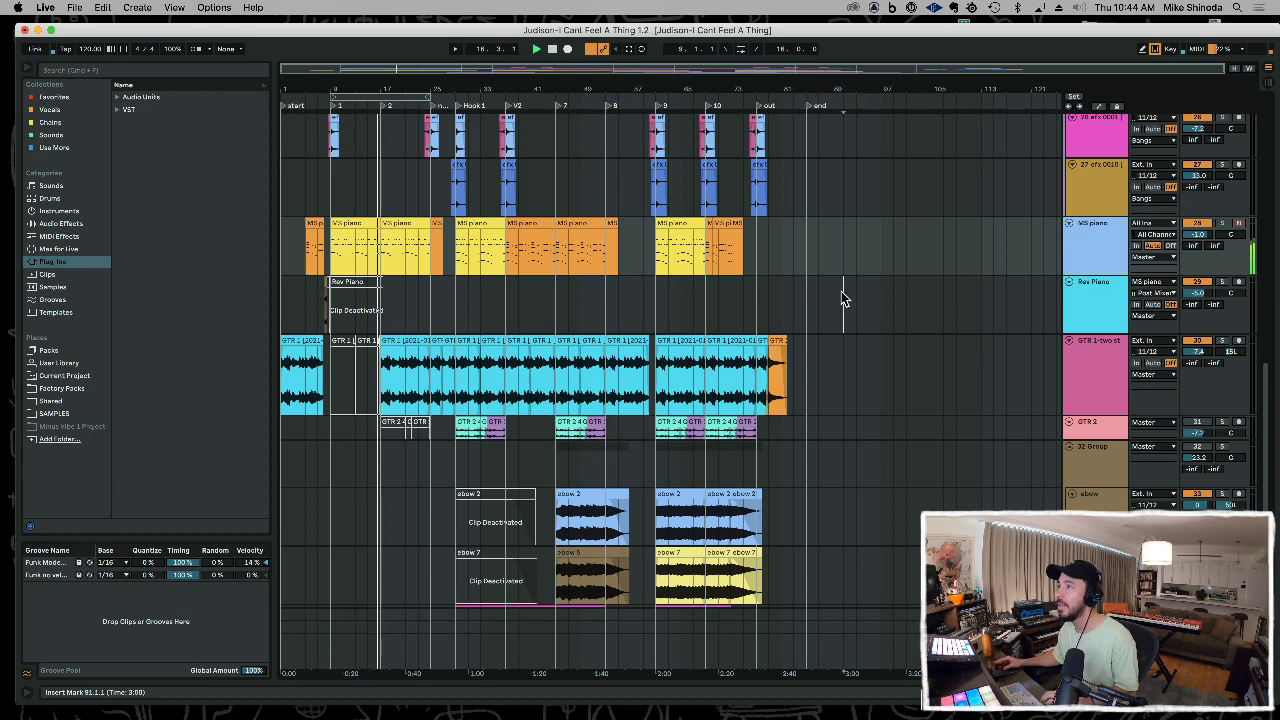
- Review the playing arrangement across the vocal, drum, effects, piano and guitar tracks
left_click(843, 291)
scroll(752, 334, "up", 5)
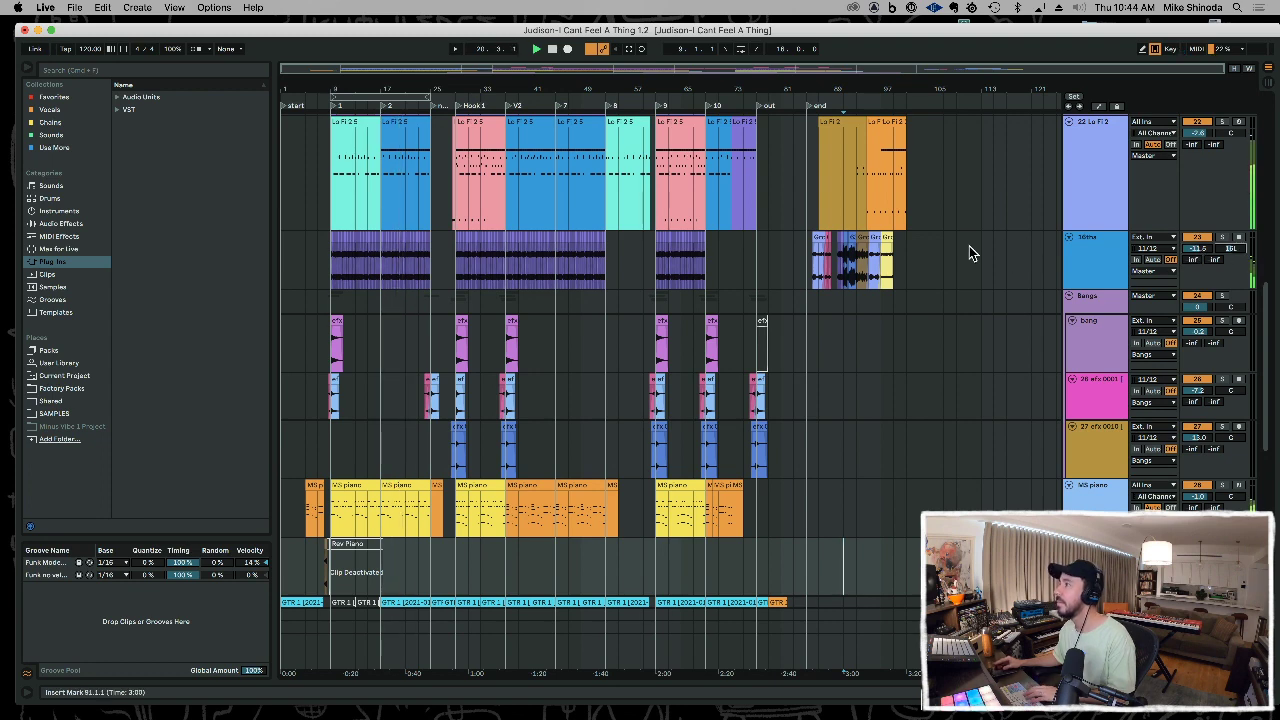
scroll(969, 250, "up", 5)
scroll(965, 252, "up", 5)
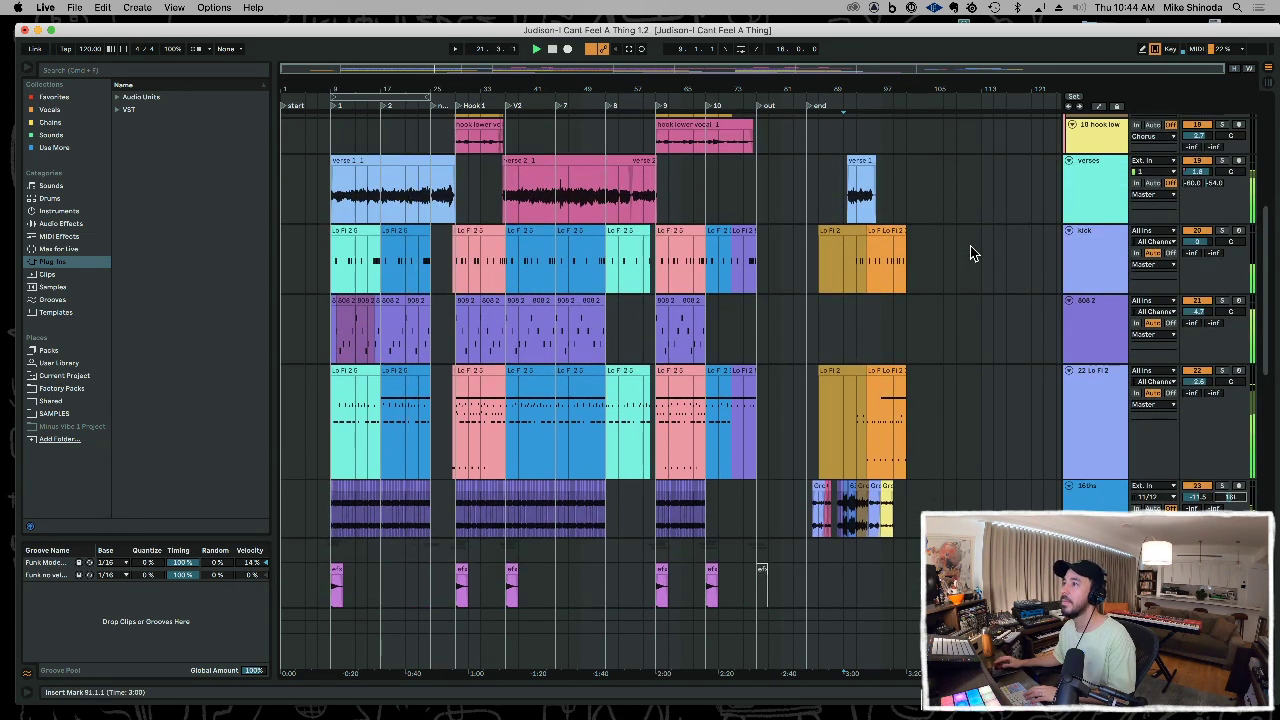
scroll(963, 252, "up", 5)
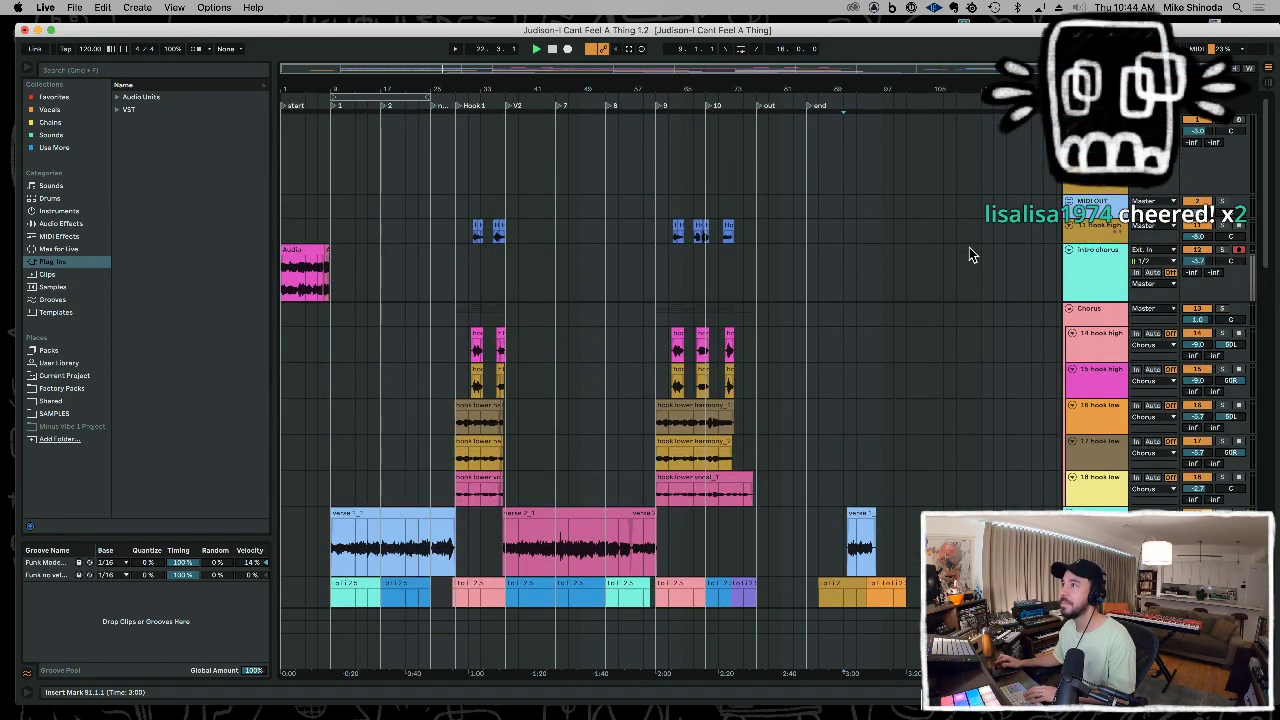
scroll(967, 254, "down", 10)
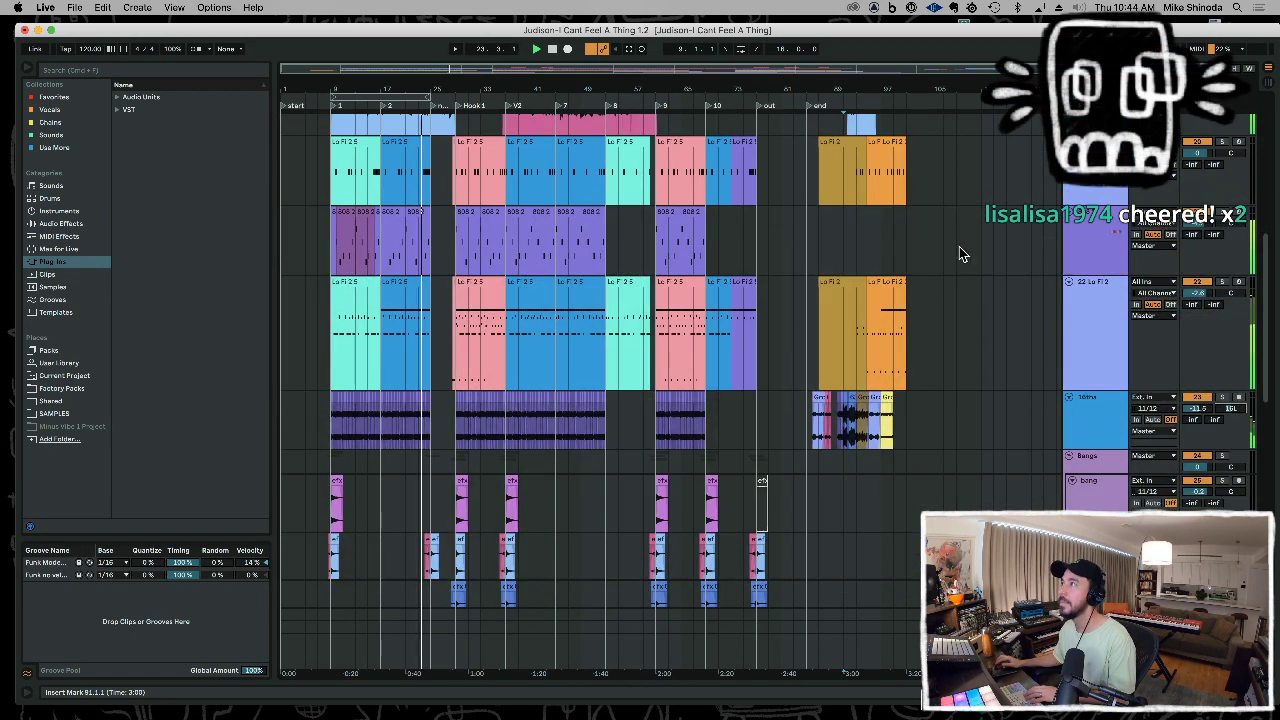
scroll(961, 250, "down", 5)
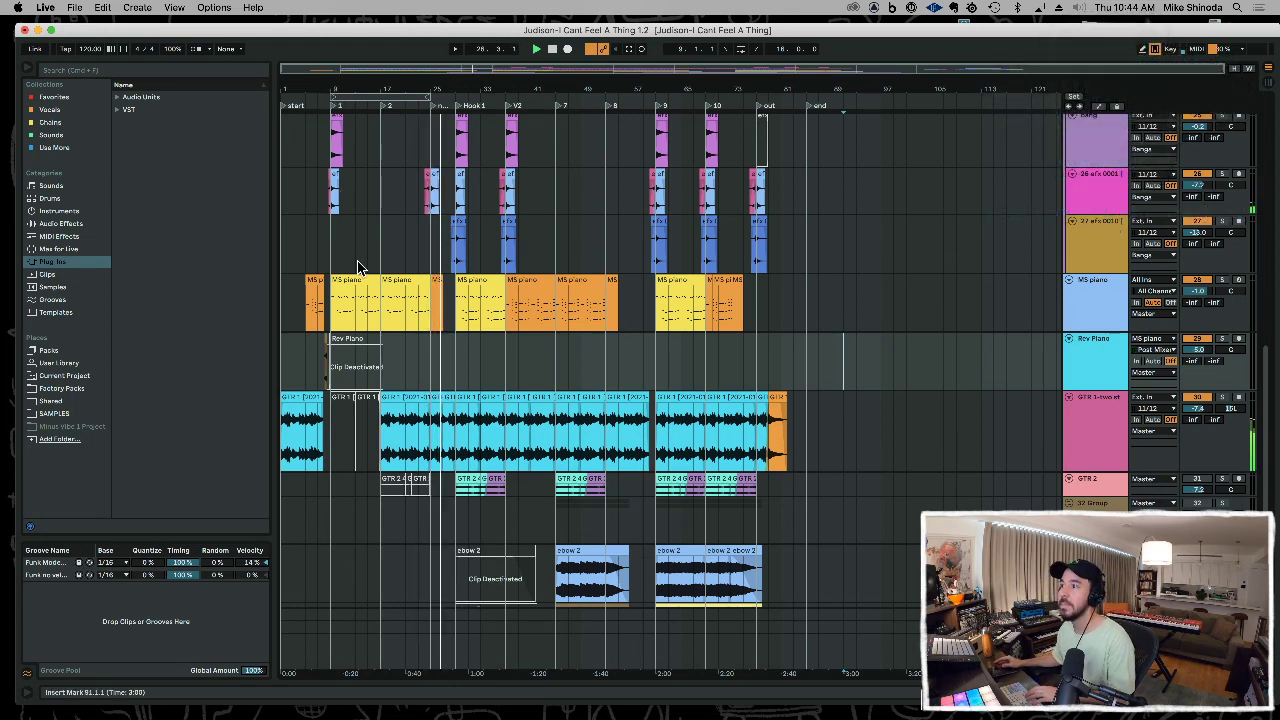
scroll(395, 185, "up", 8)
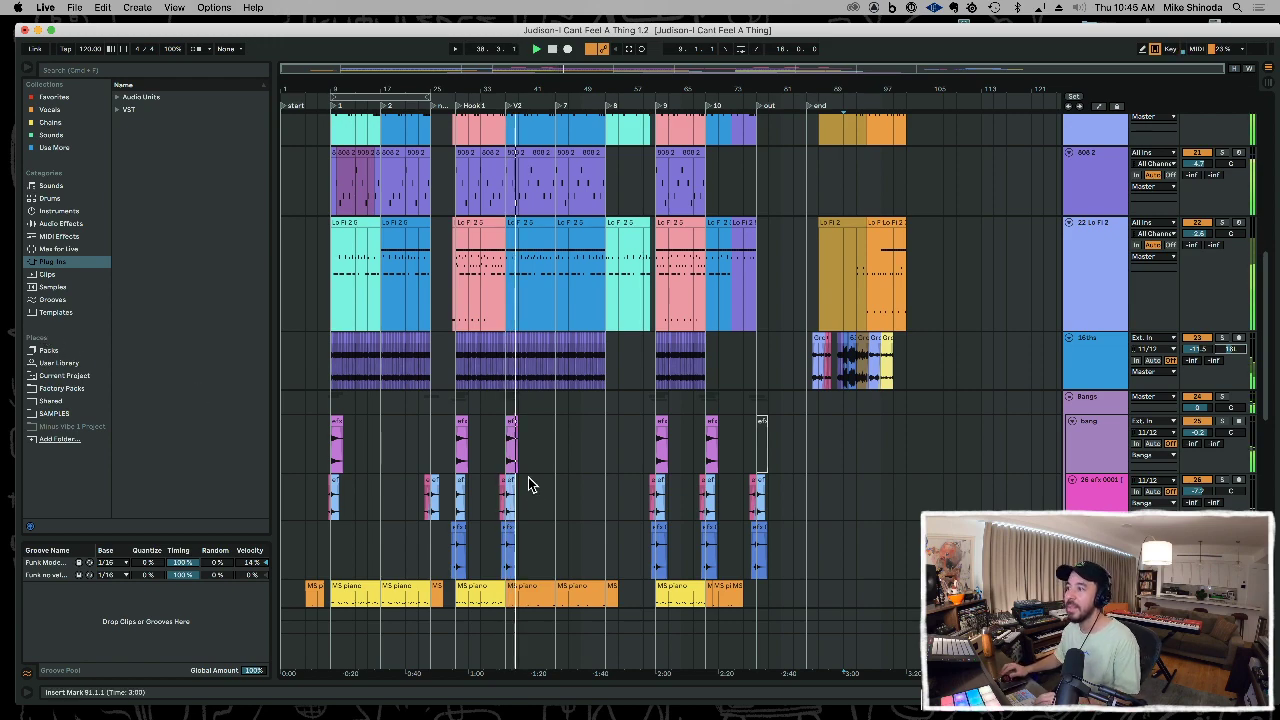
scroll(530, 480, "down", 8)
scroll(530, 478, "up", 10)
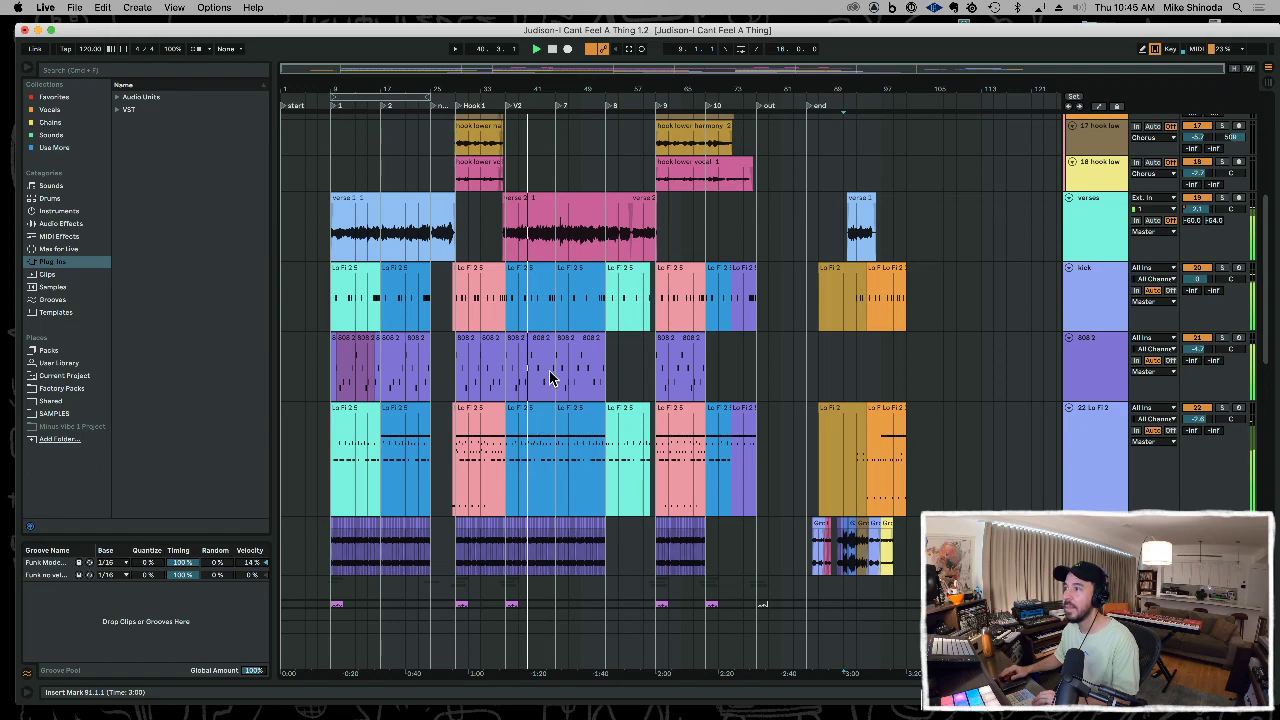
- Review the drum transitions into the first and second hooks, including playback from bar 60
mouse_move(537, 89)
left_mouse_down()
mouse_move(532, 124)
mouse_move(552, 124)
mouse_move(552, 91)
left_mouse_up()
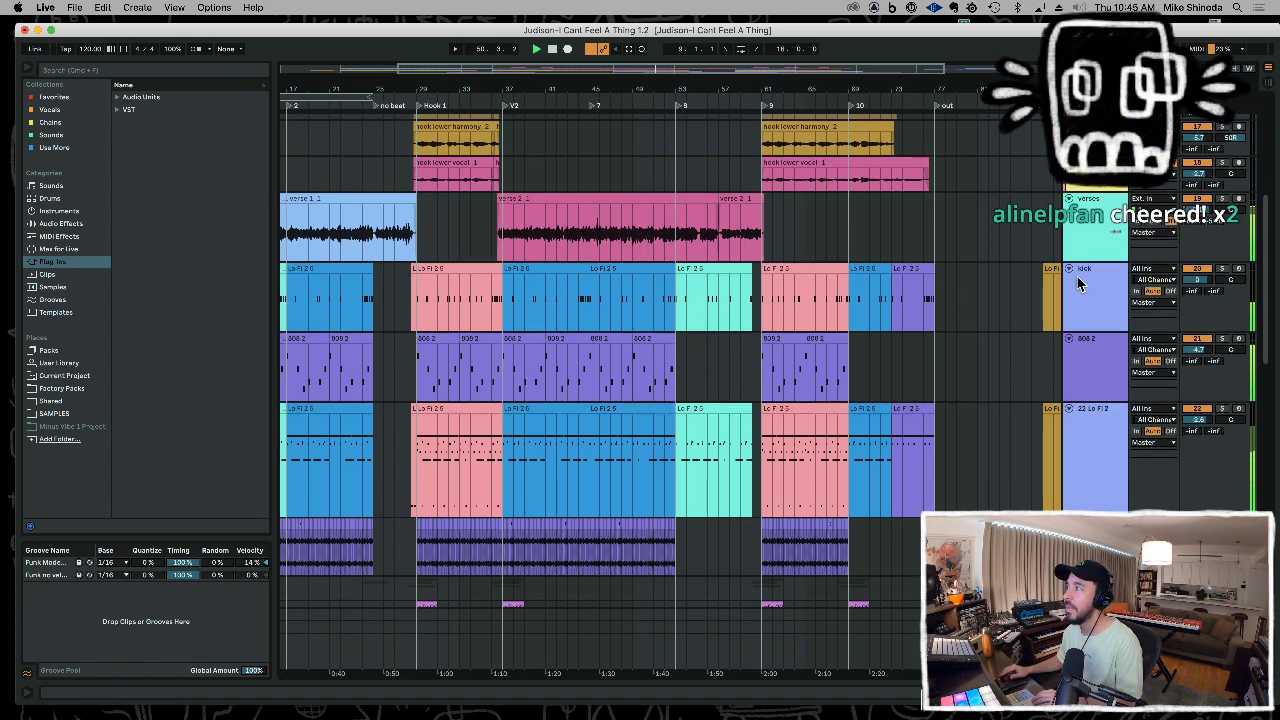
scroll(1093, 234, "up", 1)
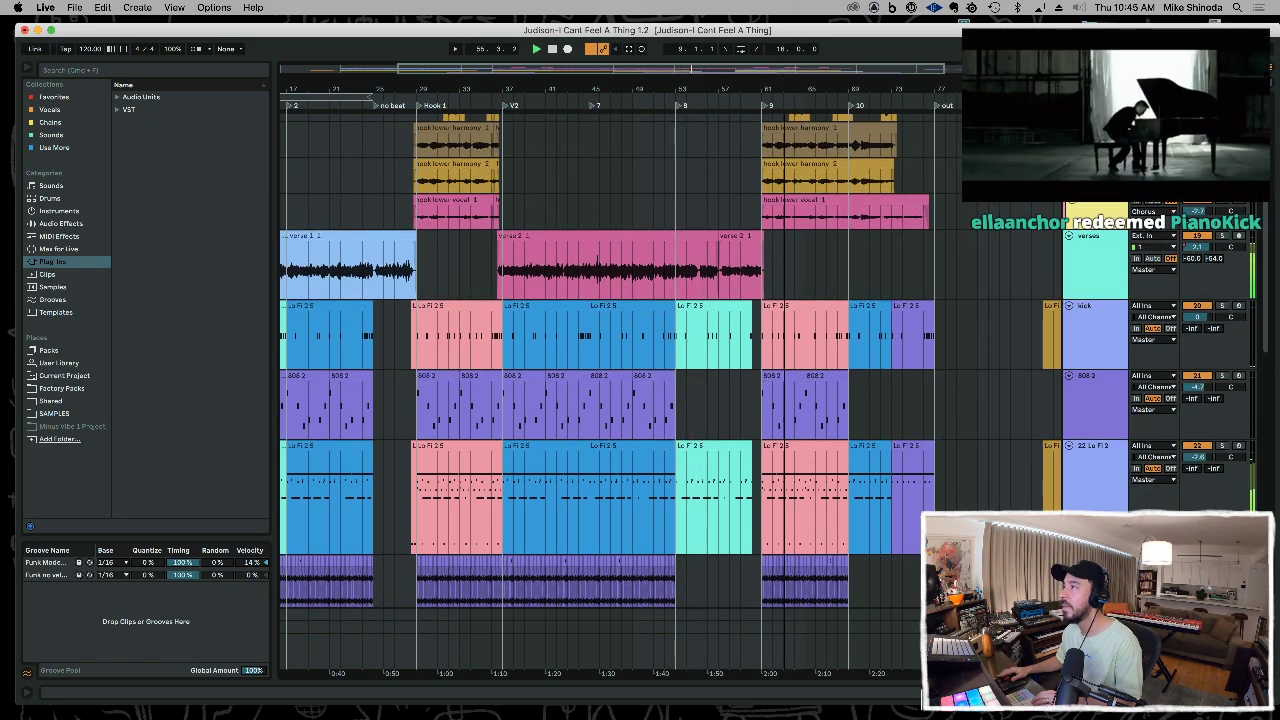
mouse_move(785, 87)
left_mouse_down()
mouse_move(785, 105)
mouse_move(786, 88)
left_mouse_up()
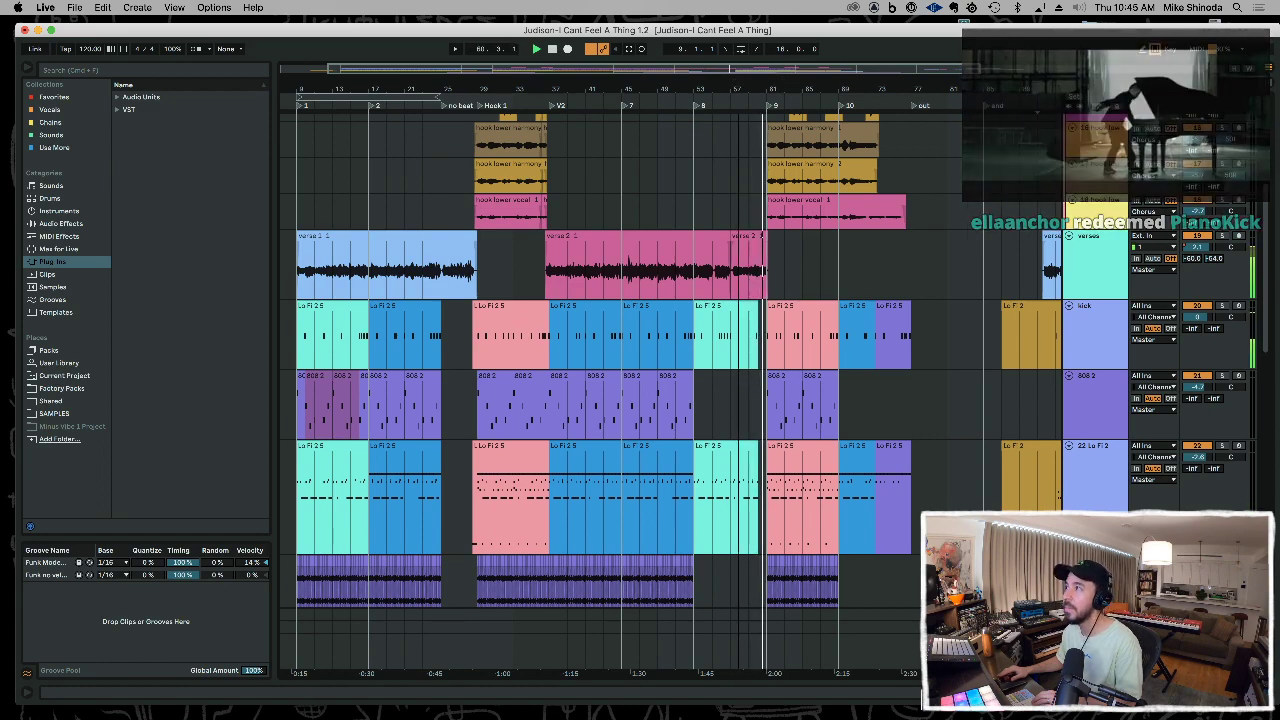
left_click_drag(737, 87, 664, 143)
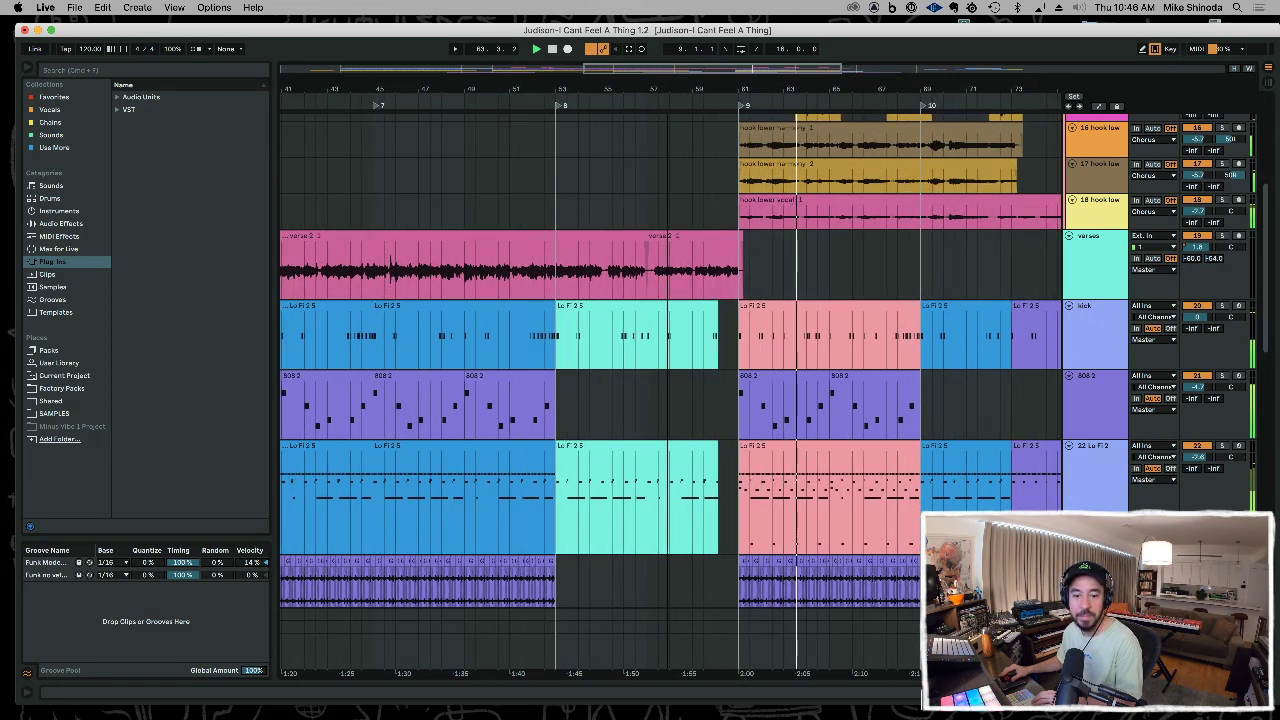
left_click_drag(664, 143, 797, 87)
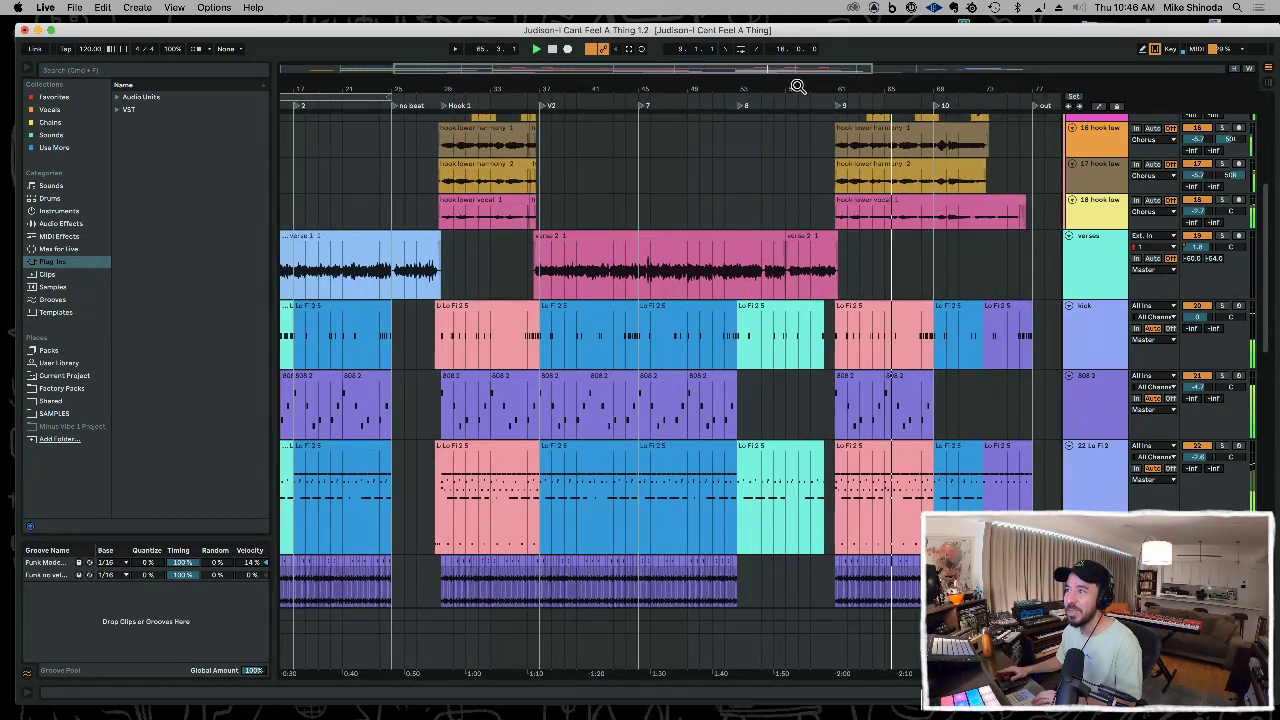
left_click_drag(427, 517, 440, 516)
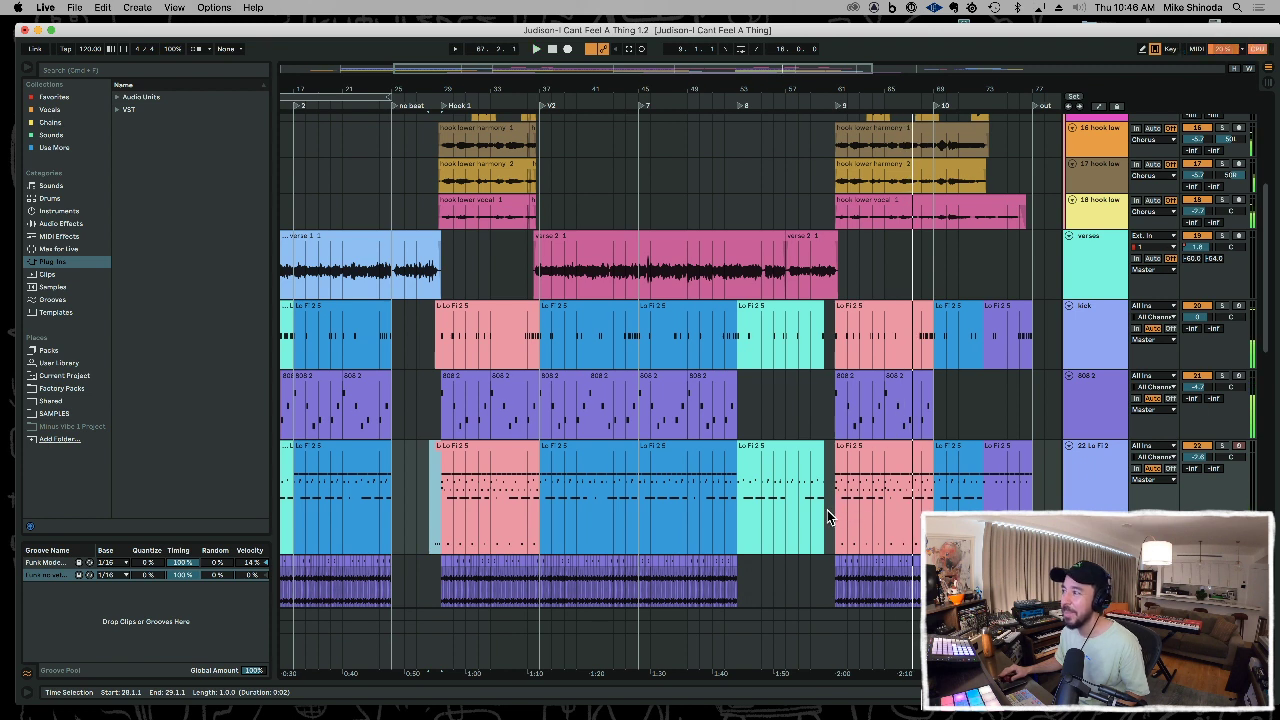
left_click(826, 430)
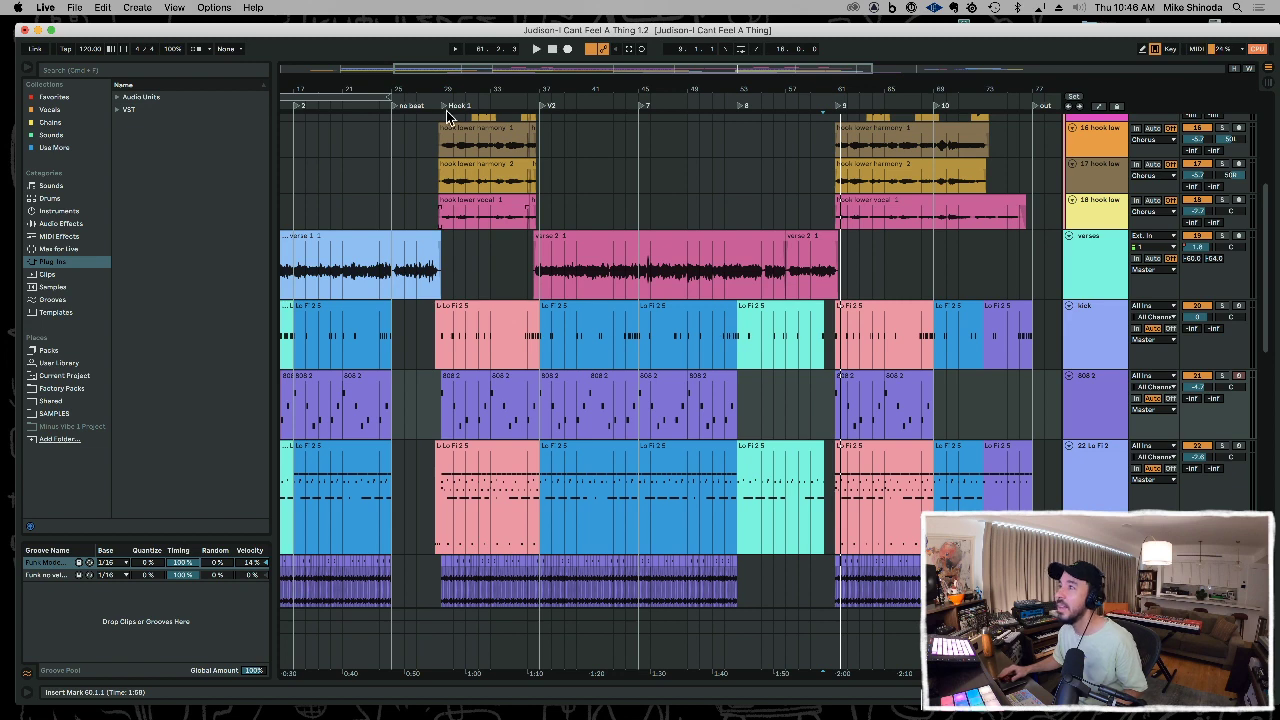
- Copy the half-bar Lo Fi 2 fill before Hook 1 and paste it at 68.3.1, just before section 10
left_click_drag(432, 92, 410, 300)
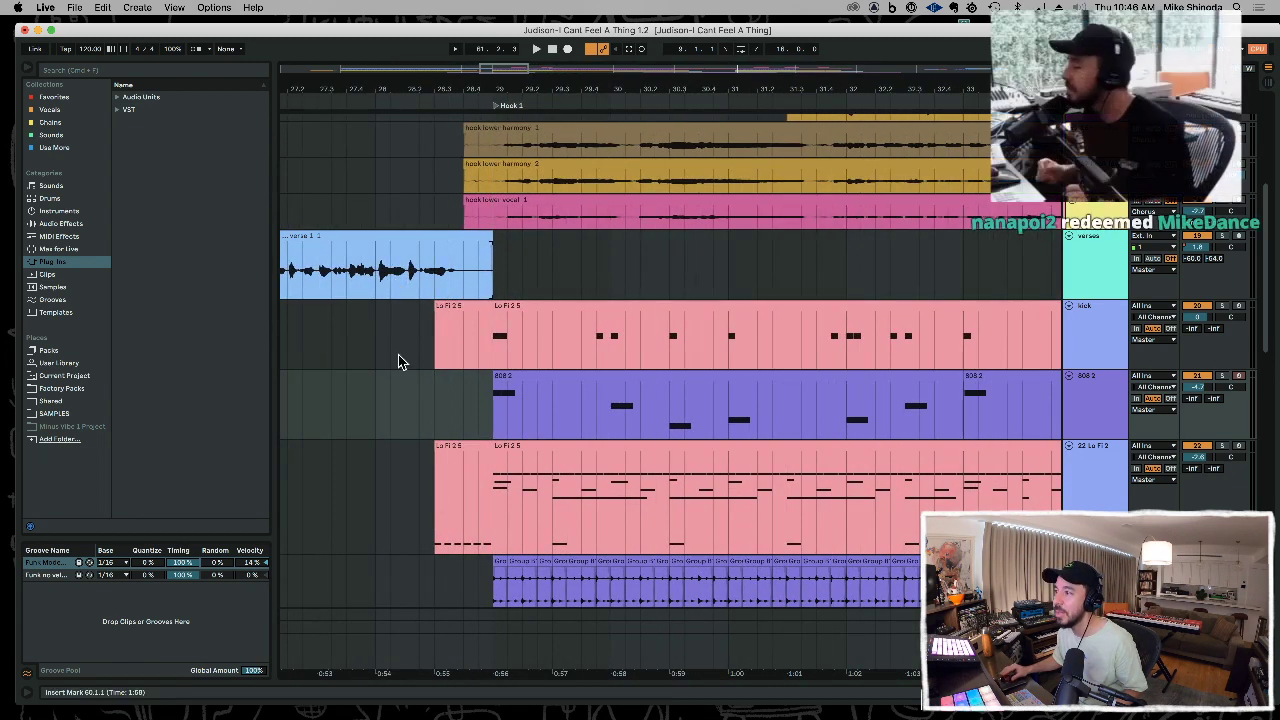
left_click(459, 516)
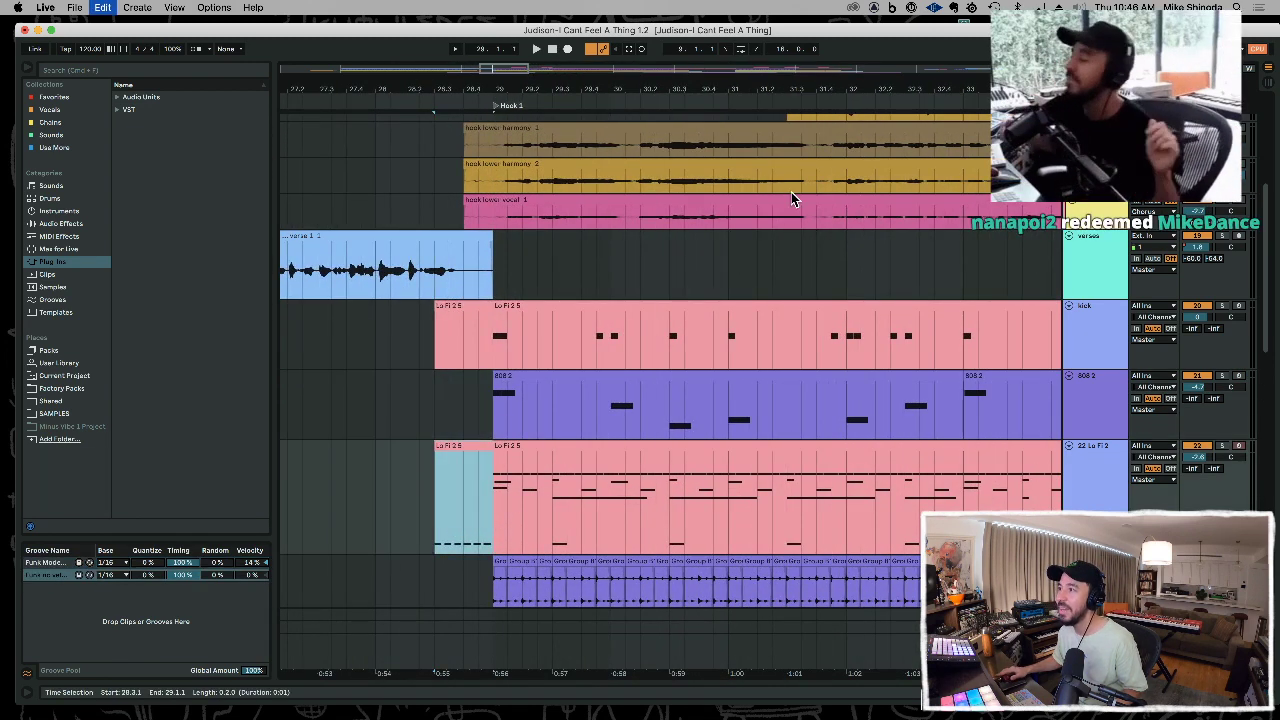
left_click_drag(798, 90, 489, 88)
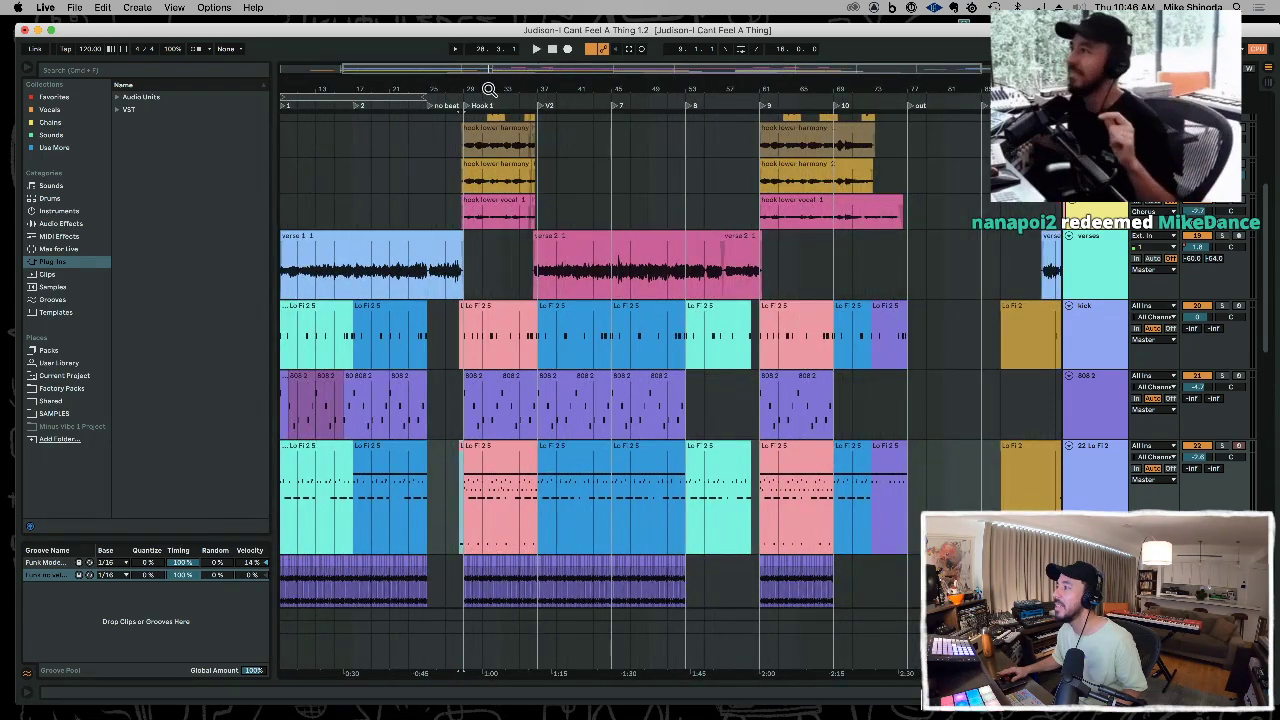
left_click_drag(823, 87, 580, 254)
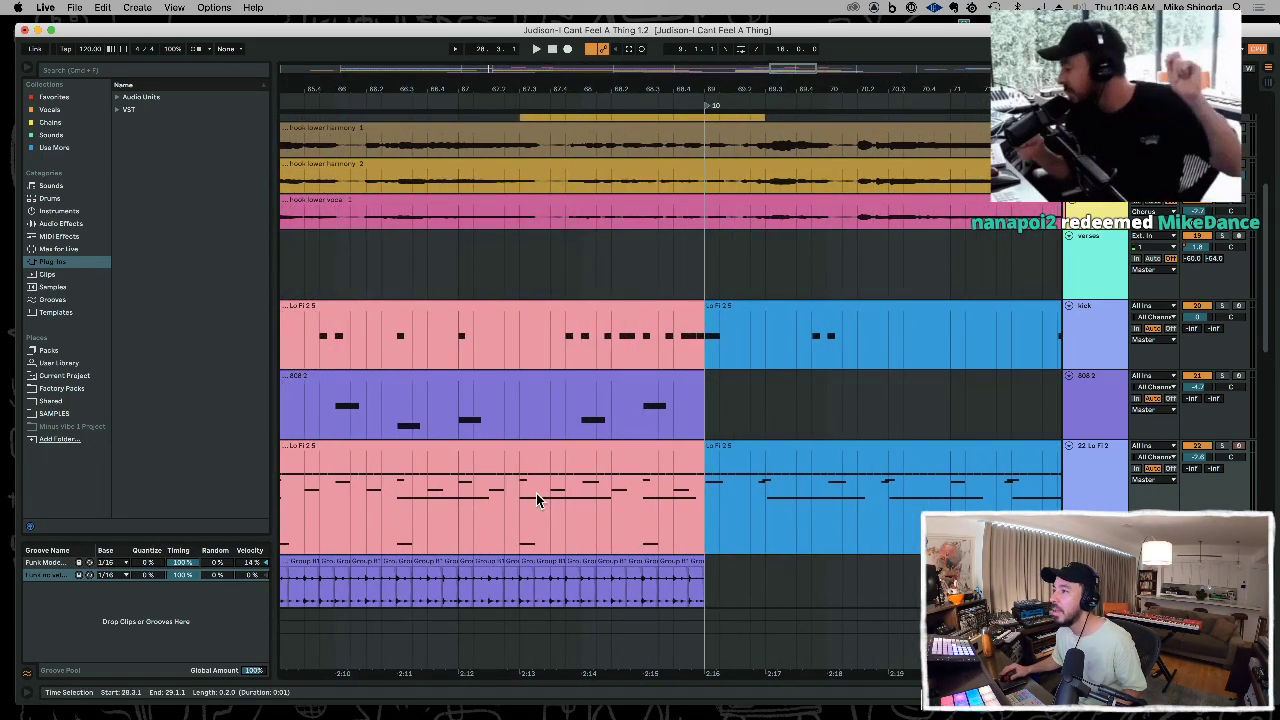
left_click(458, 531)
key("space")
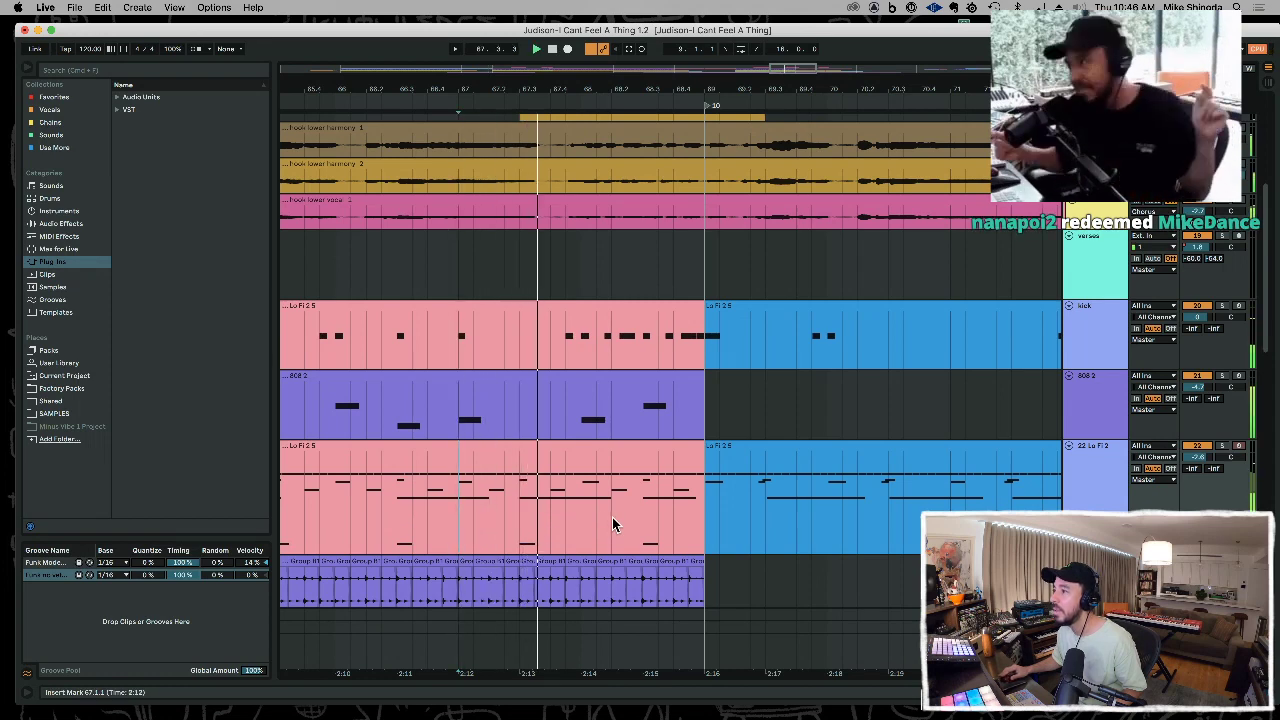
left_click(643, 526)
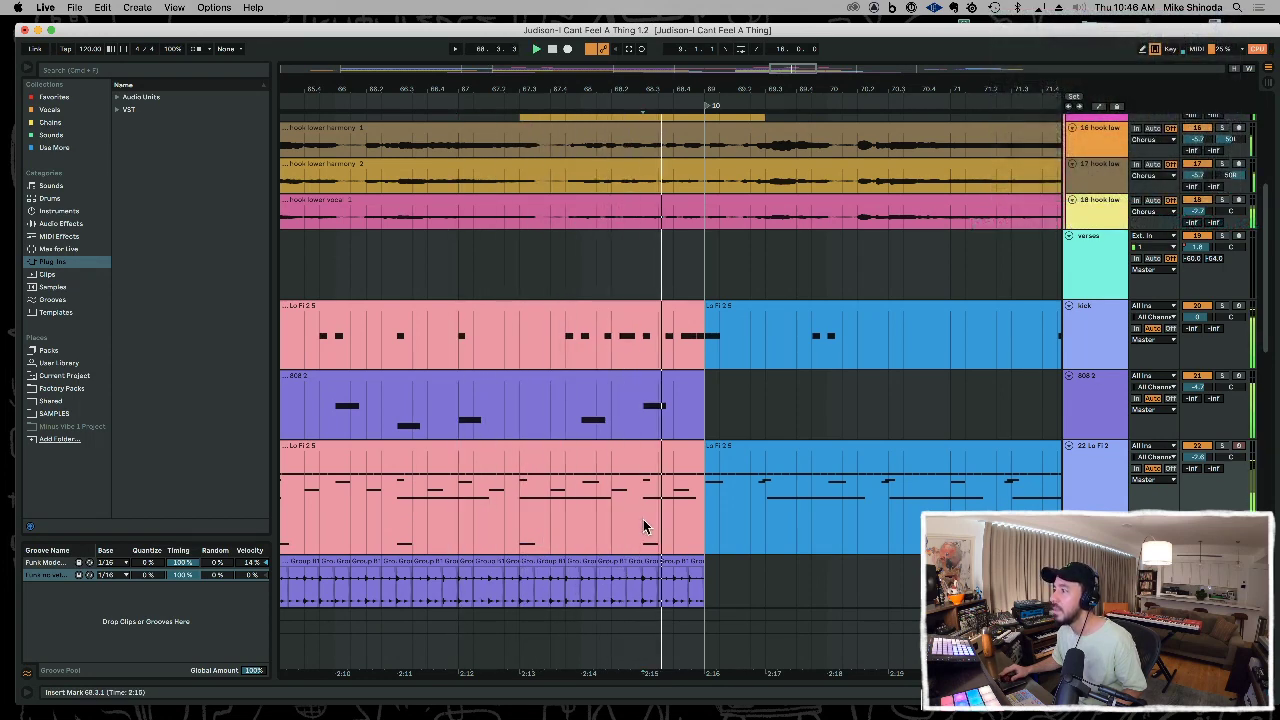
key("super+e")
left_click(556, 518)
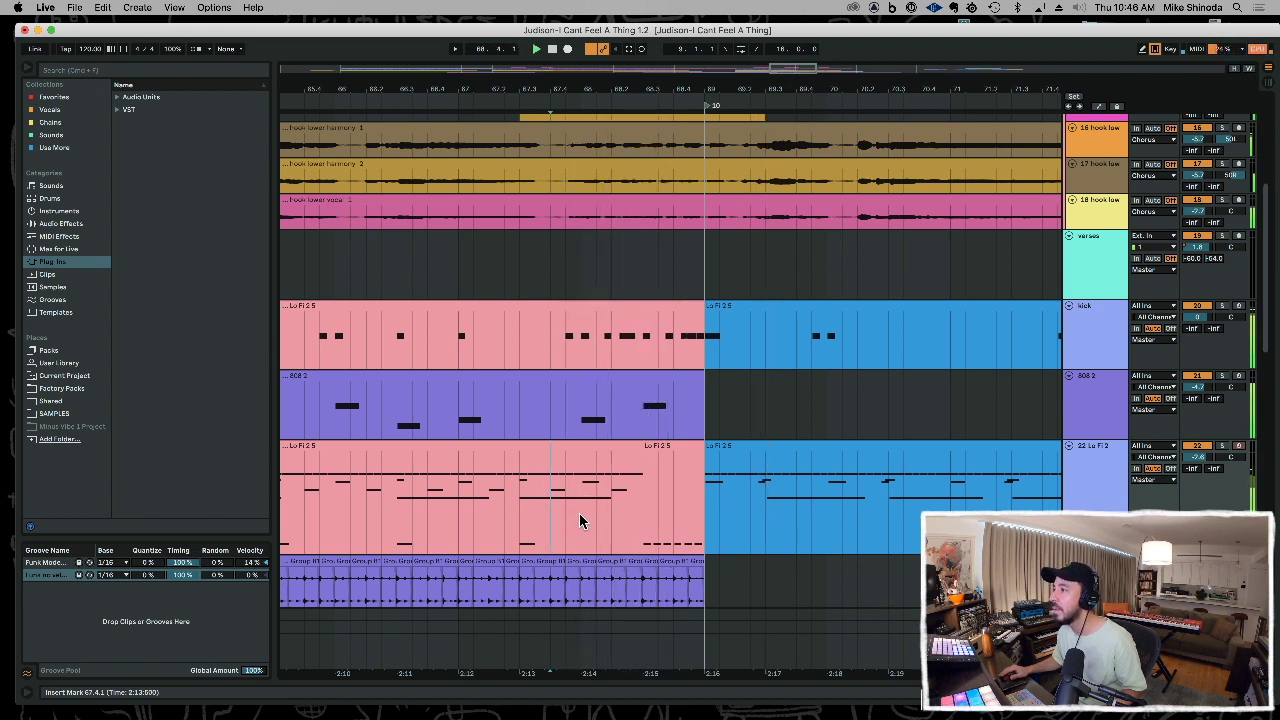
- Split the kick clip at 68.3.1 and delete the second main kick note in the new half-bar clip
left_click(645, 346)
key("super+e")
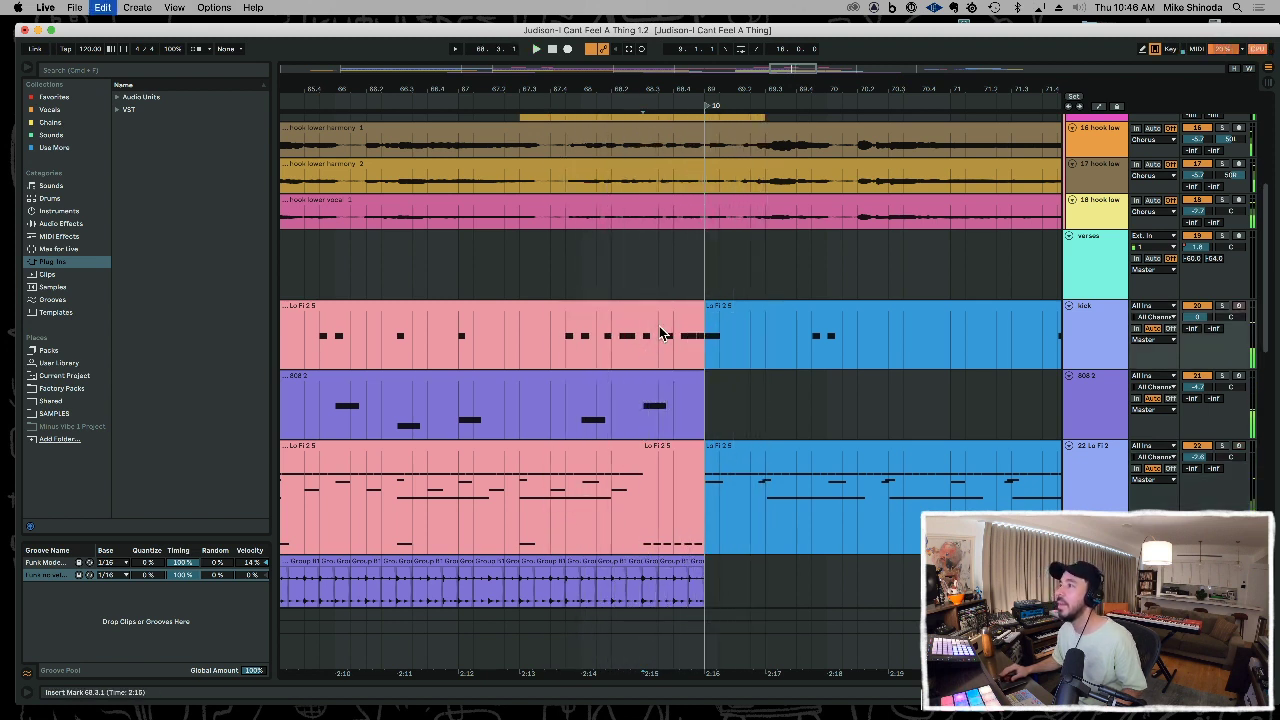
double_click(666, 306)
left_click(726, 372)
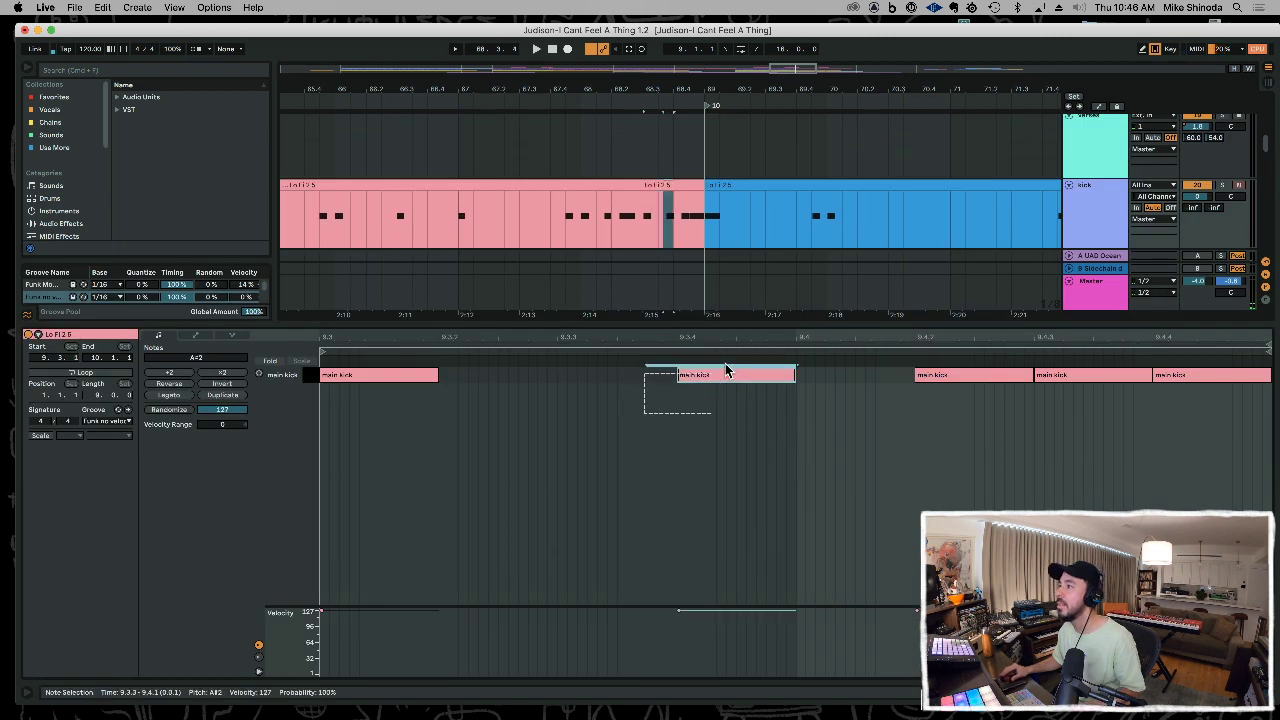
key("Delete")
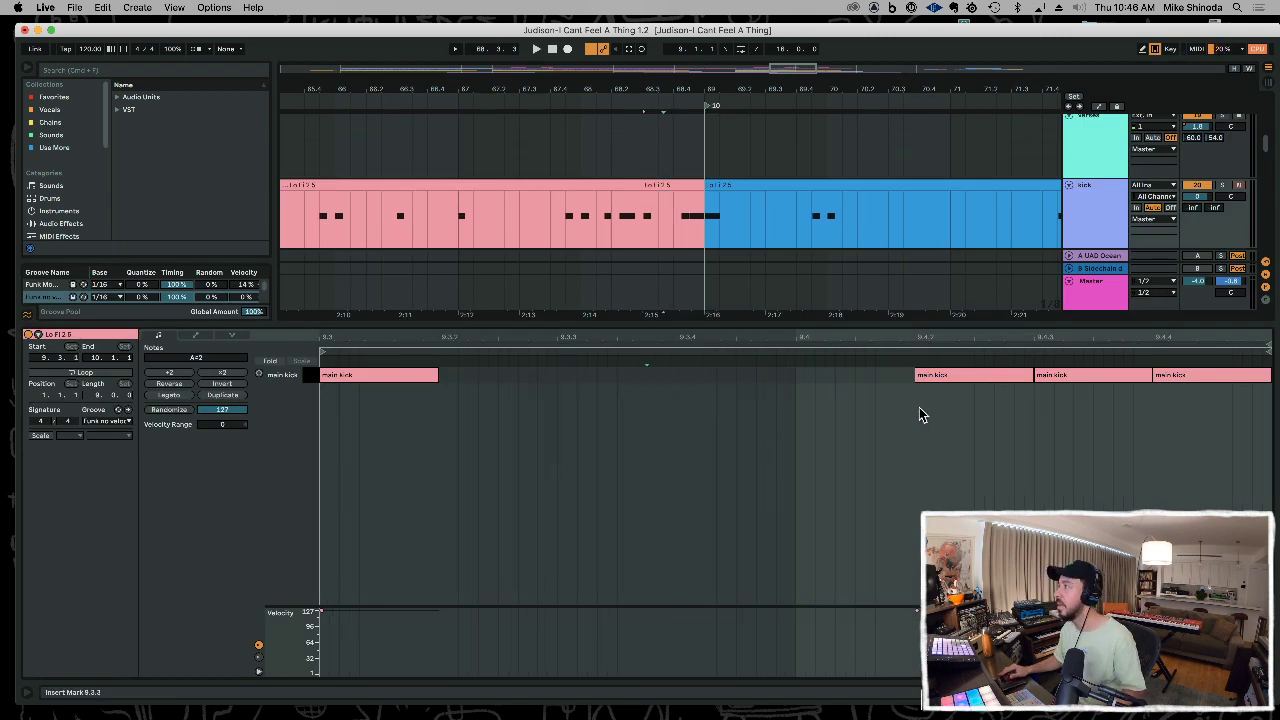
- Try spacing the last three main kick notes evenly from beat 9.4 and audition the pattern from 68.3.1
key("super+2")
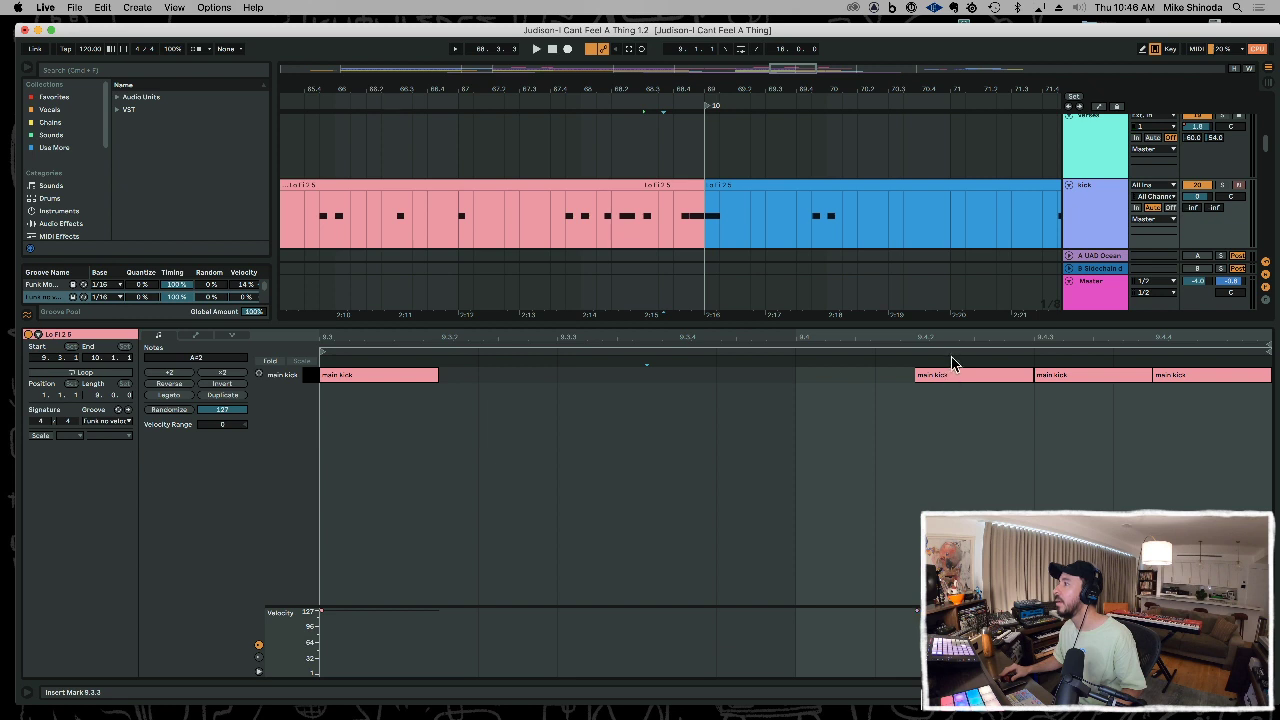
left_click_drag(951, 342, 951, 317)
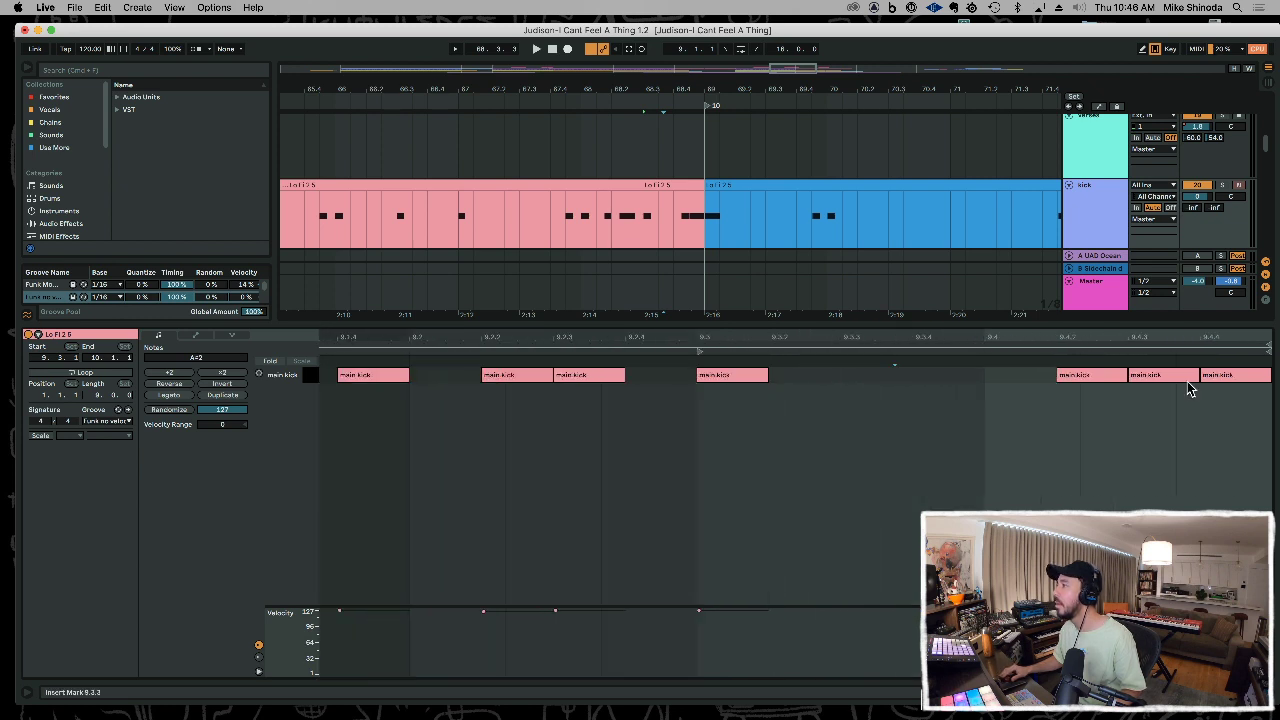
left_click_drag(1090, 380, 1005, 375)
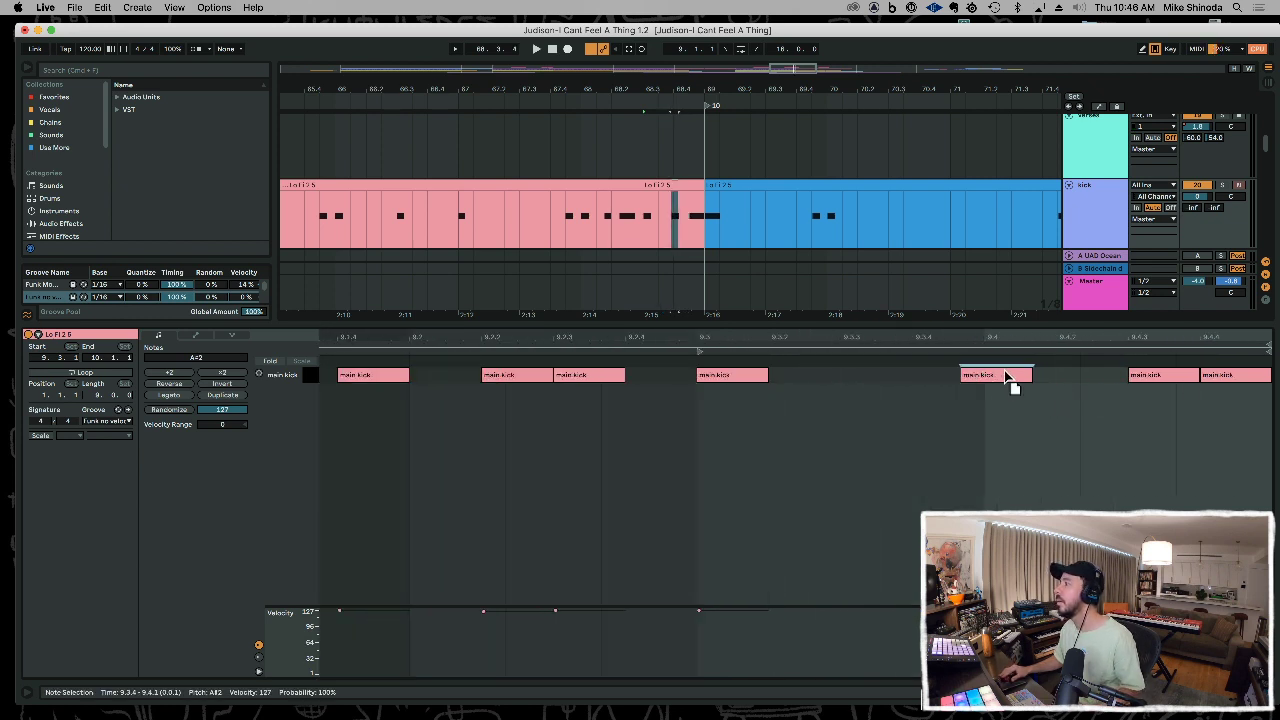
key("super+u")
left_click(1150, 380)
key("super+u")
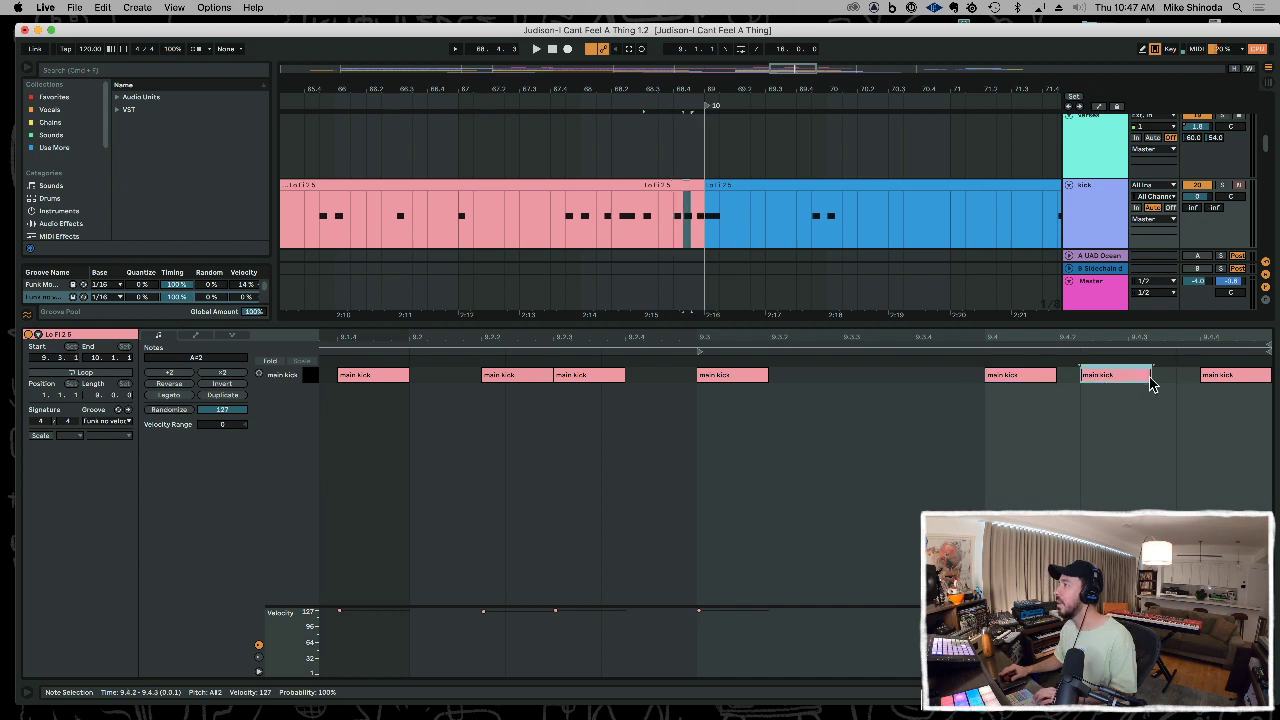
left_click(1237, 380)
key("super+u")
left_click(690, 262)
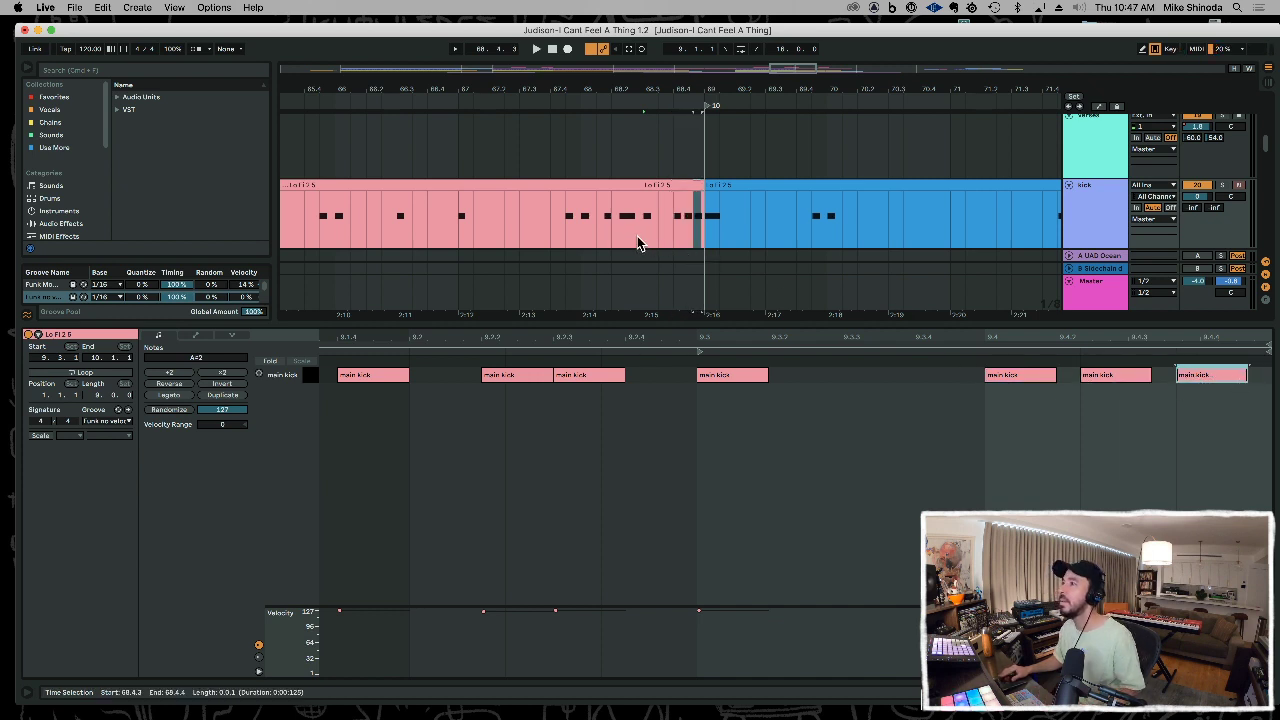
left_click(637, 236)
key("space")
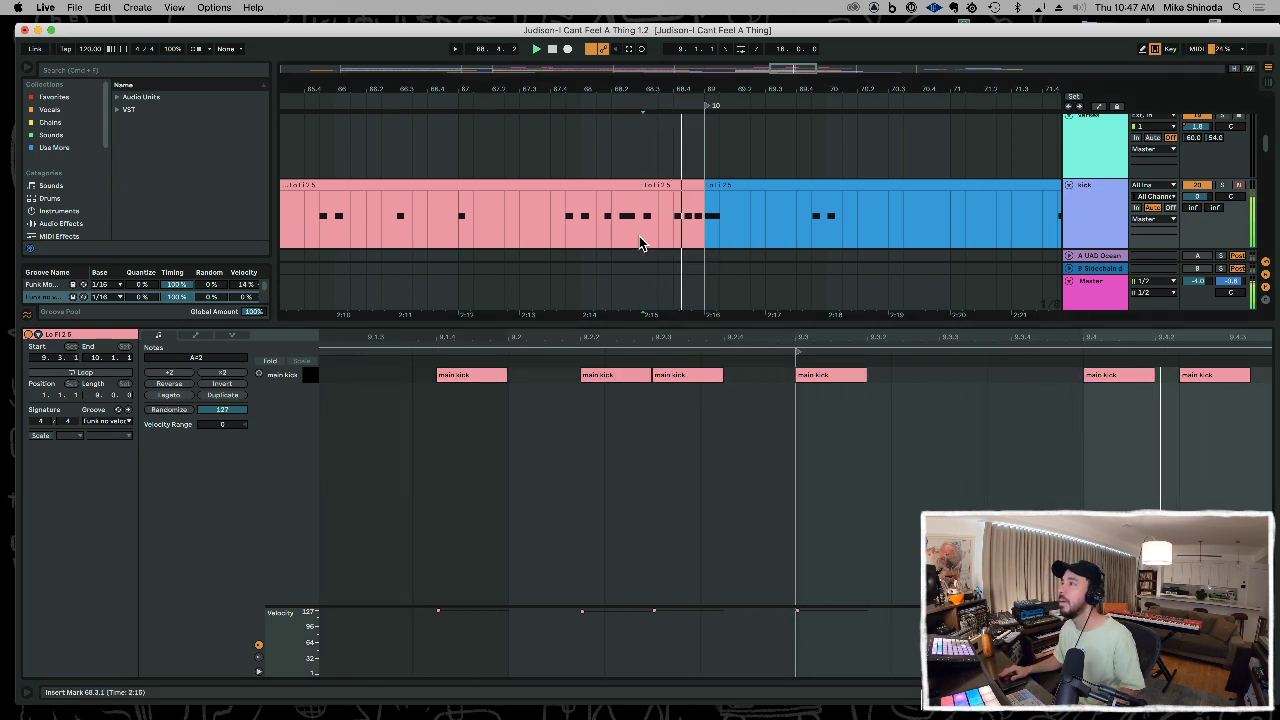
- Delete the kick clip's last beat before bar 69 and audition the gap from bar 68
left_click(409, 204)
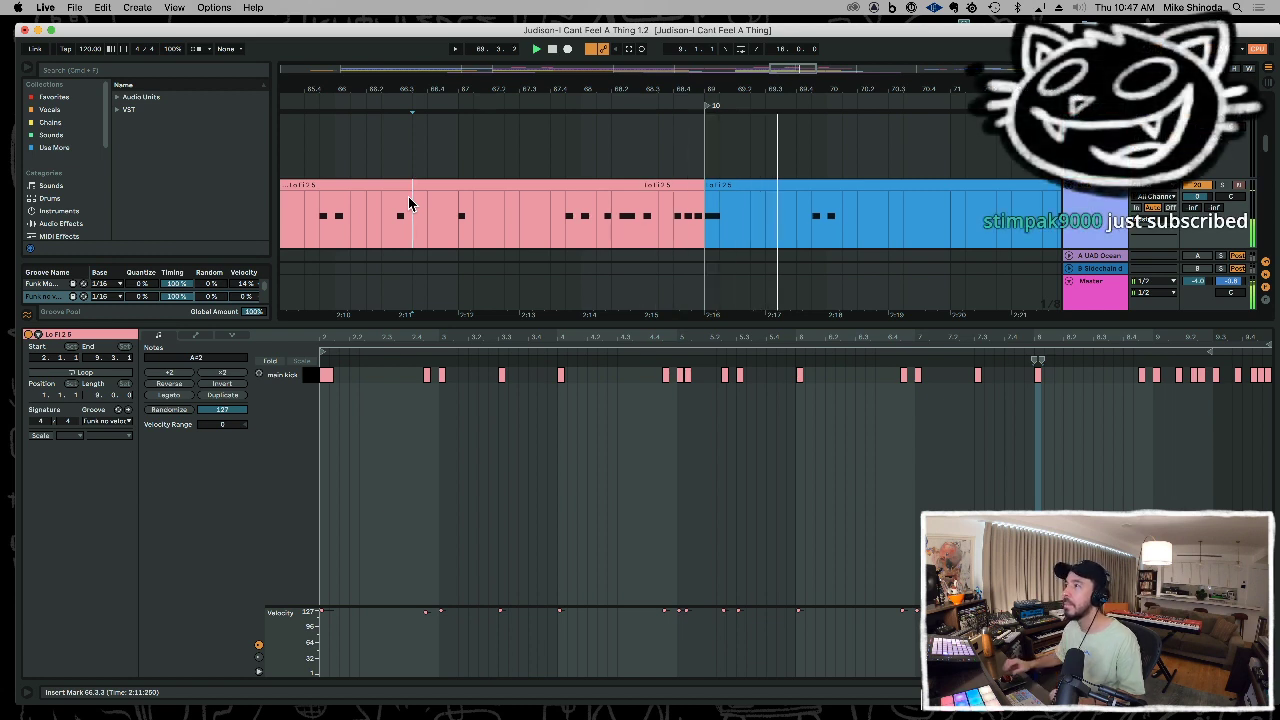
left_click_drag(673, 219, 698, 217)
key("Delete")
left_click(580, 171)
key("space")
key("space")
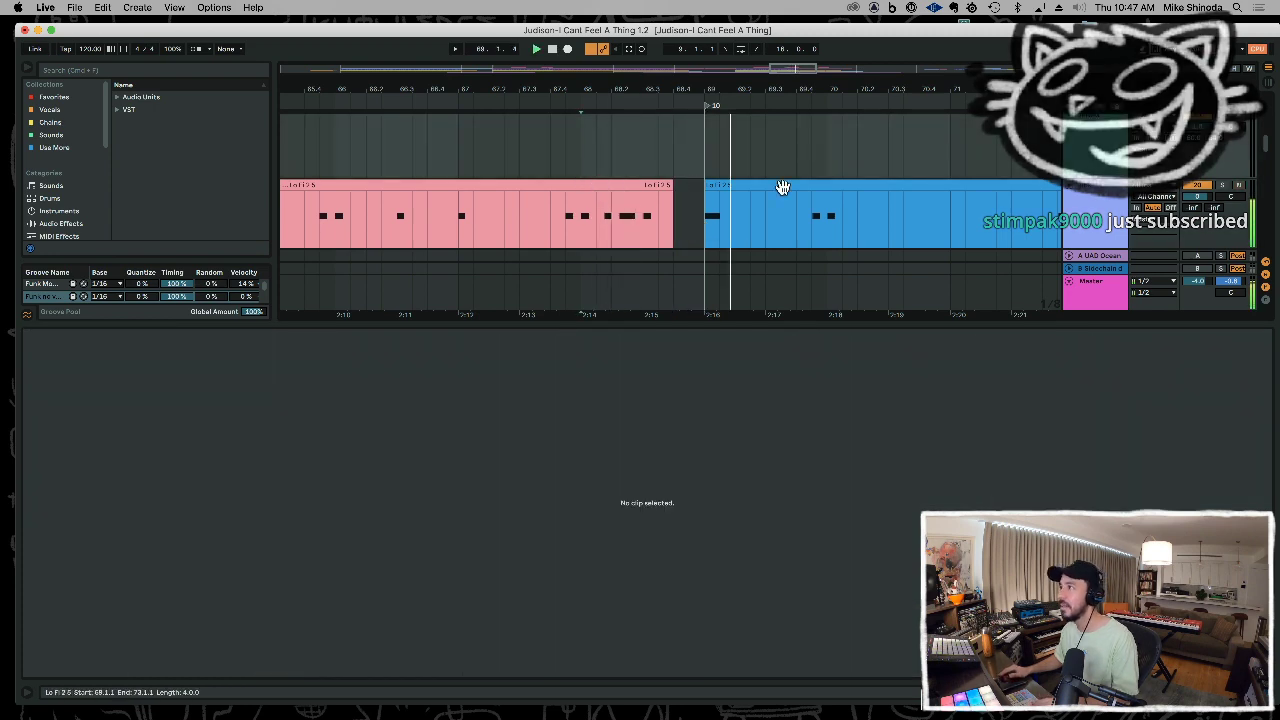
- Delete the continuous Kenny Beats hi-hat row from the purple Lo Fi 2 clip at bars 73 to 77 and audition from bar 72
double_click(699, 325)
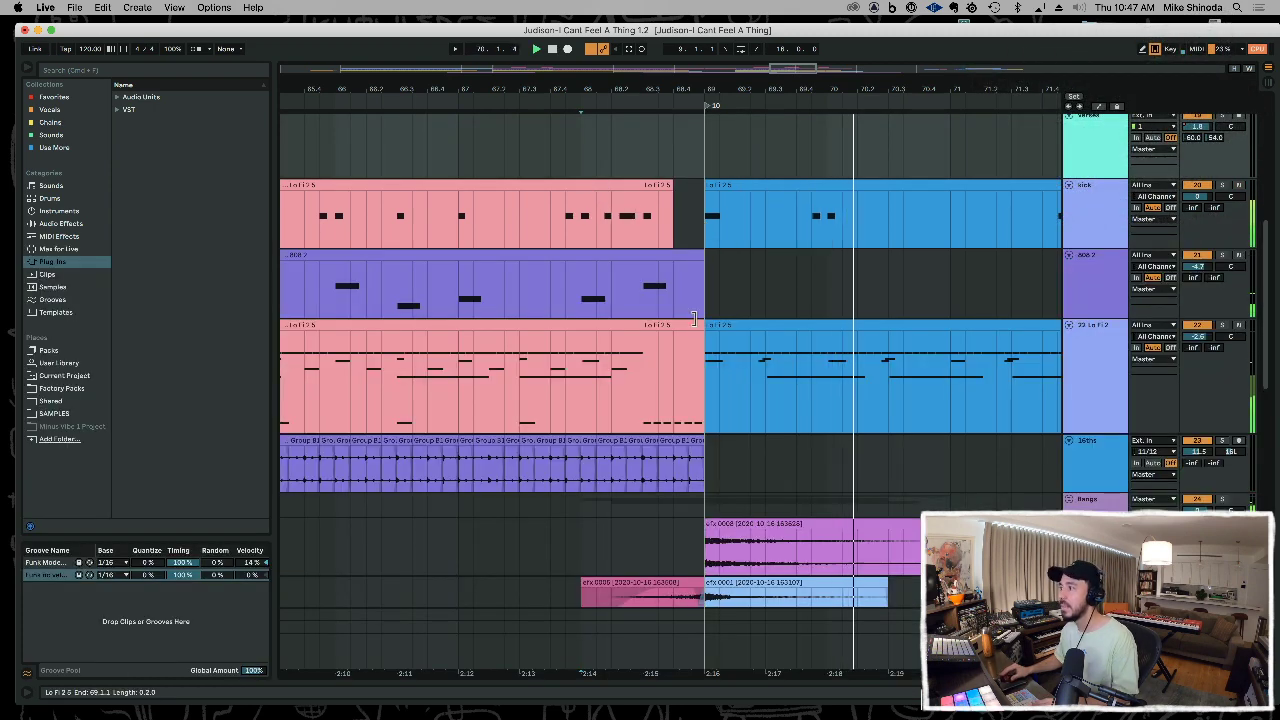
mouse_move(690, 82)
left_mouse_down()
mouse_move(690, 62)
mouse_move(690, 88)
left_mouse_up()
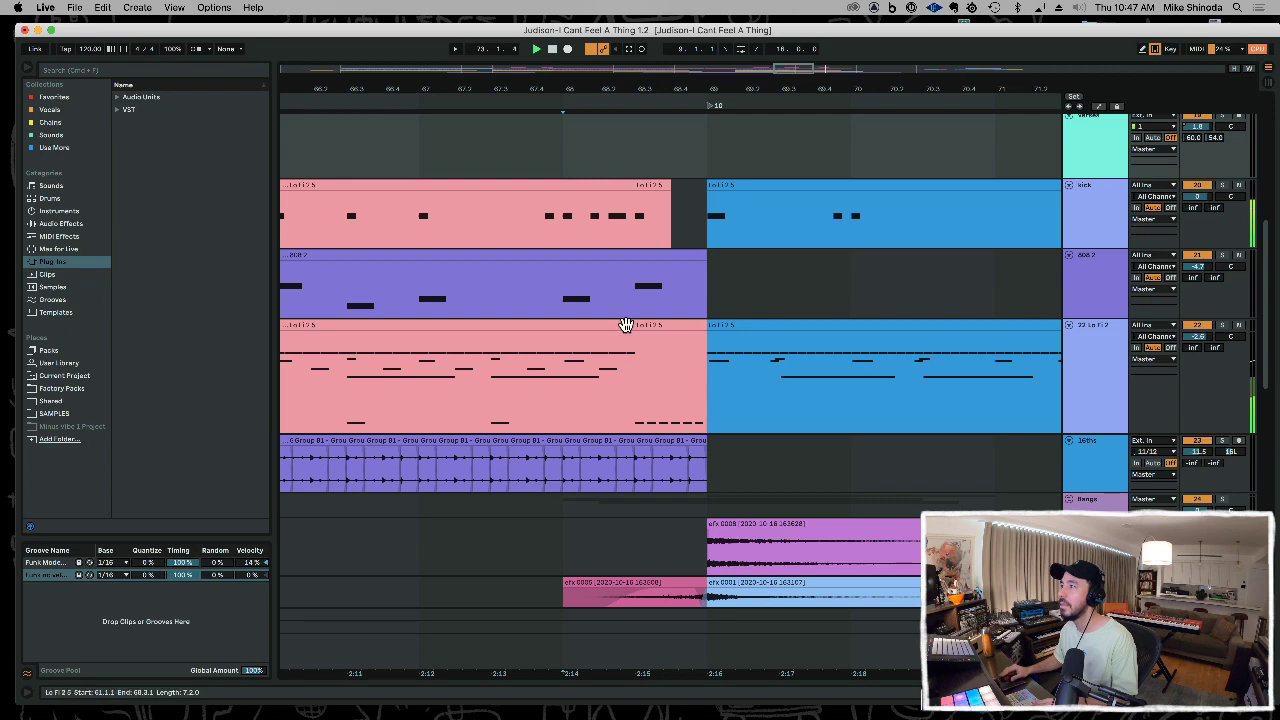
left_click_drag(640, 88, 459, 90)
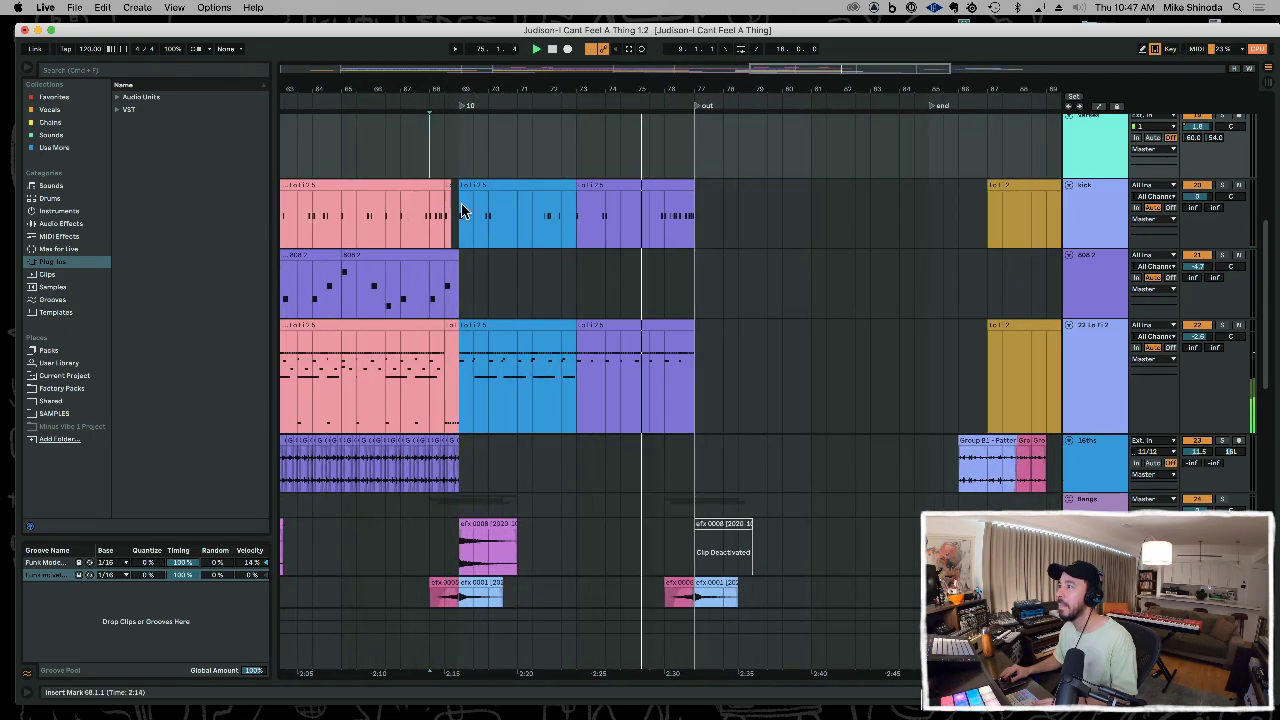
double_click(615, 323)
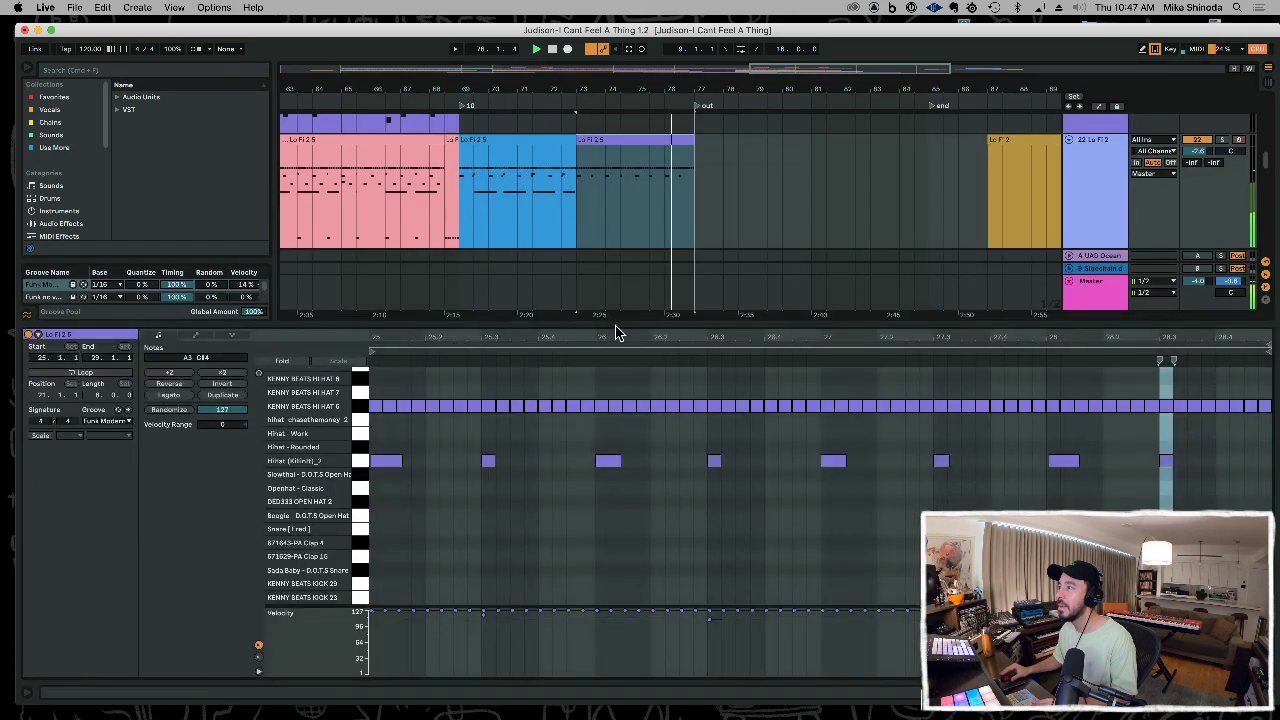
left_click(364, 407)
key("Delete")
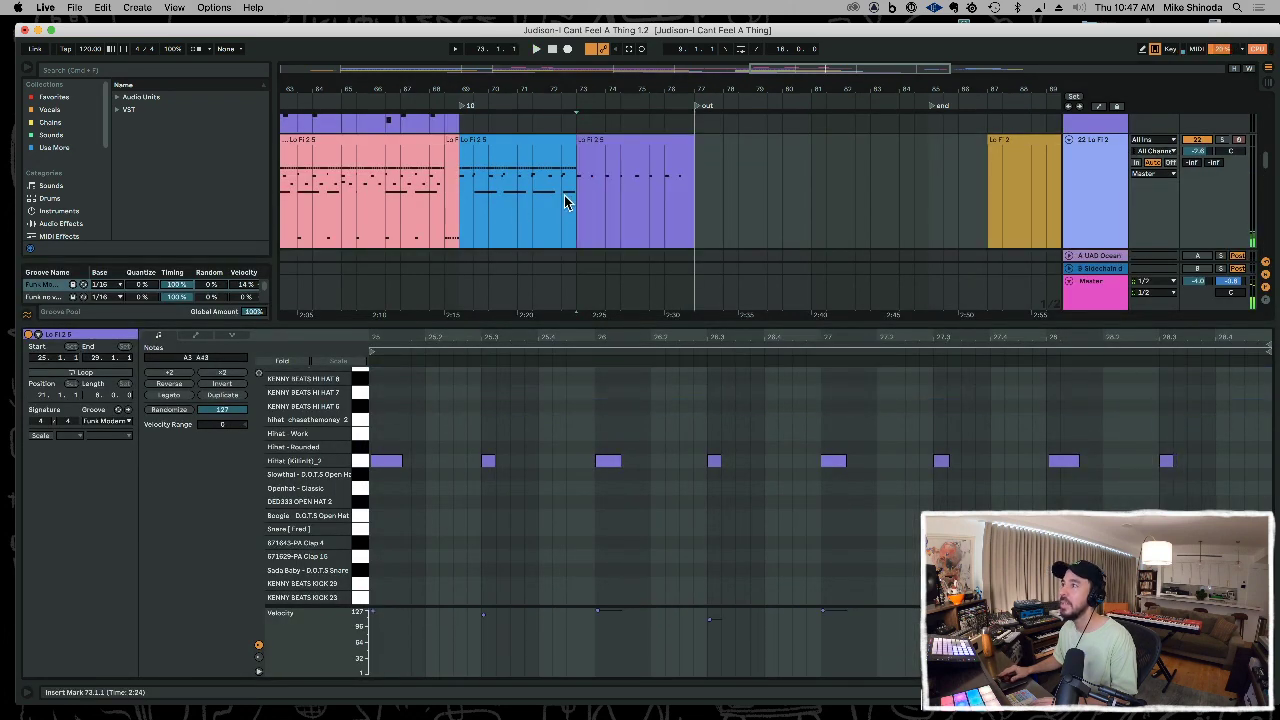
left_click(549, 226)
key("space")
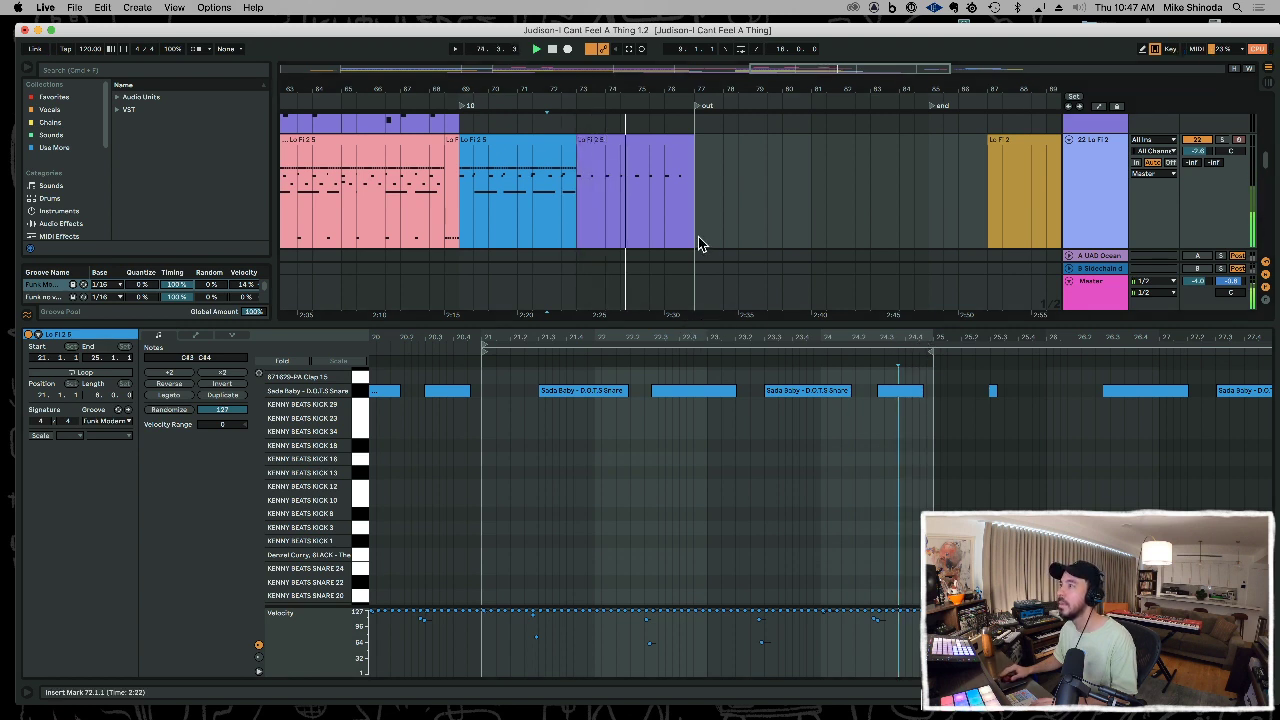
- Delete the last hi-hat note in the purple Lo Fi 2 clip before the out section and return to the full arrangement
left_click(671, 143)
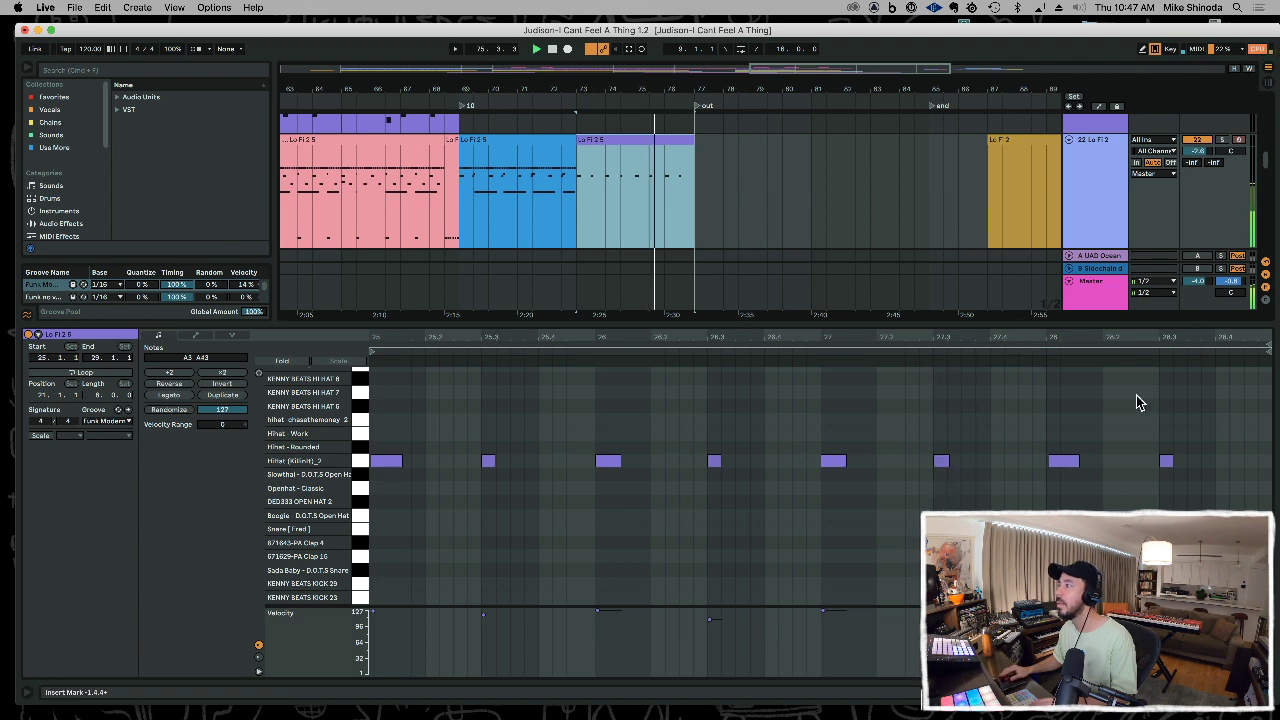
left_click(1165, 461)
key("Delete")
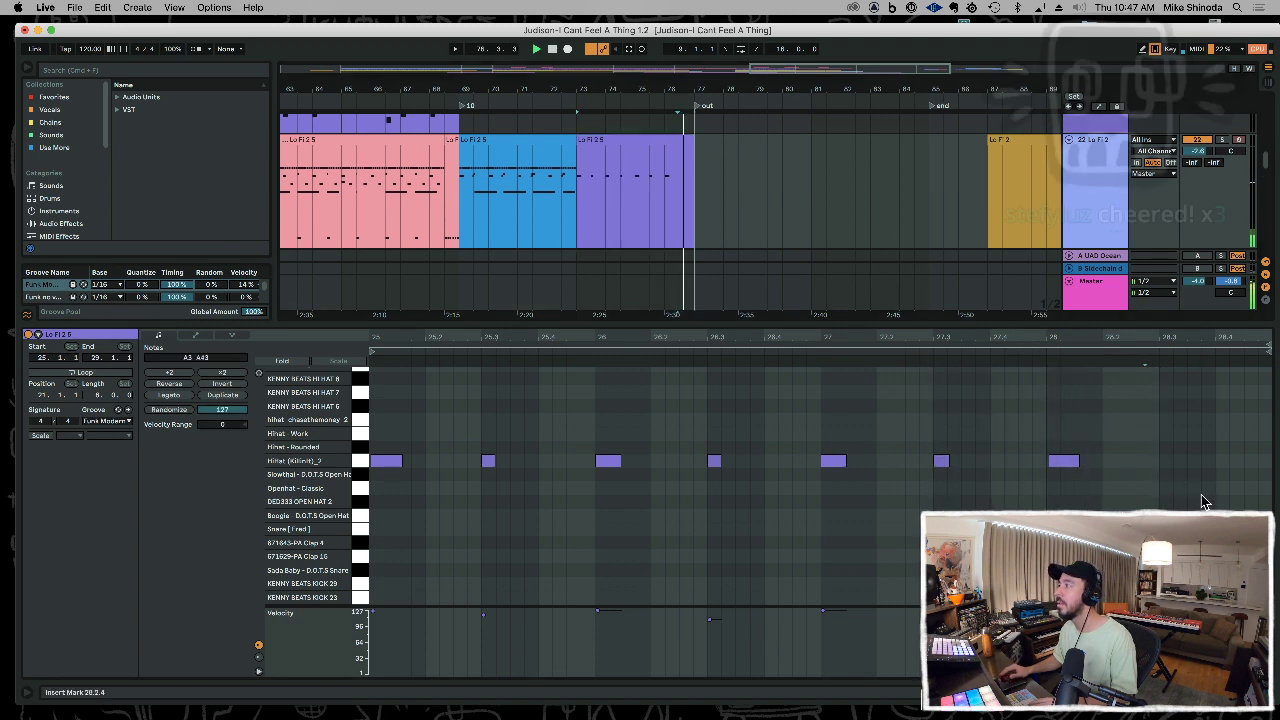
double_click(806, 326)
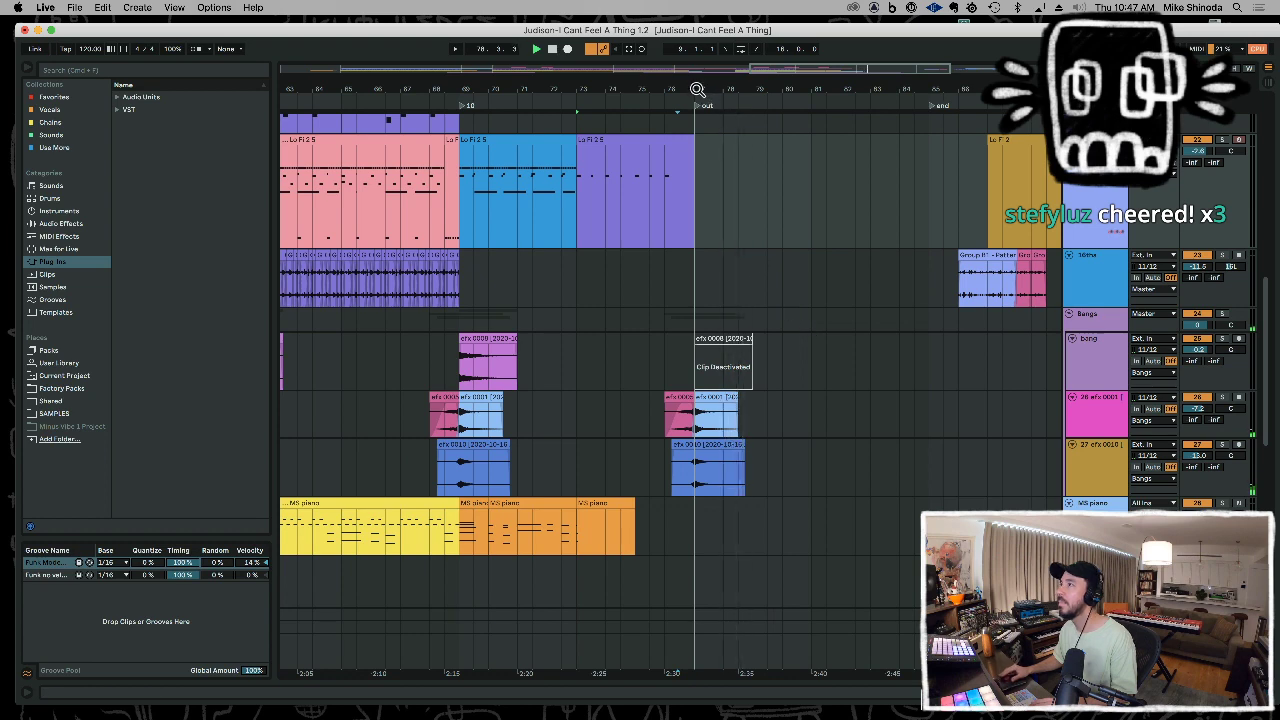
left_click_drag(699, 89, 699, 55)
key("minus")
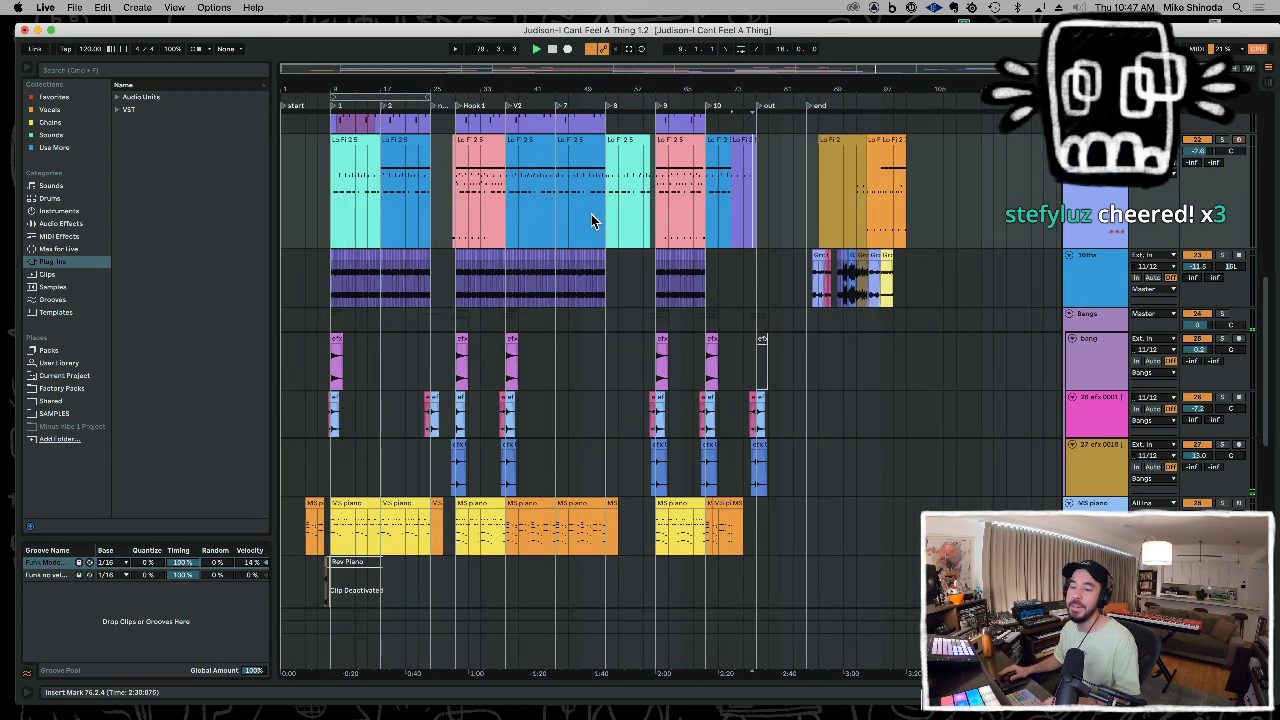
- Stop playback and deactivate the 808 2 part from bar 10 to bar 16 in verse 1
key("space")
left_click(315, 264)
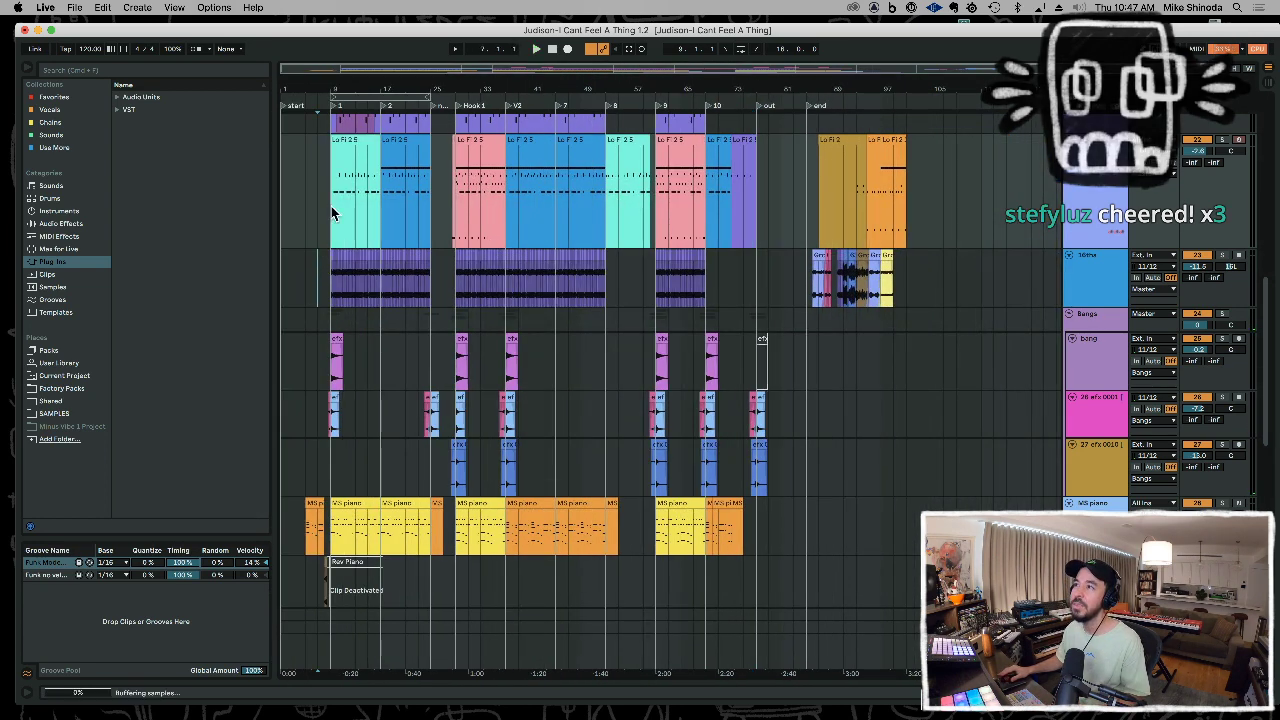
scroll(331, 200, "up", 1)
mouse_move(349, 86)
left_mouse_down()
mouse_move(350, 100)
mouse_move(583, 97)
left_mouse_up()
key("z")
left_click(507, 250)
left_click_drag(511, 248, 674, 255)
key("0")
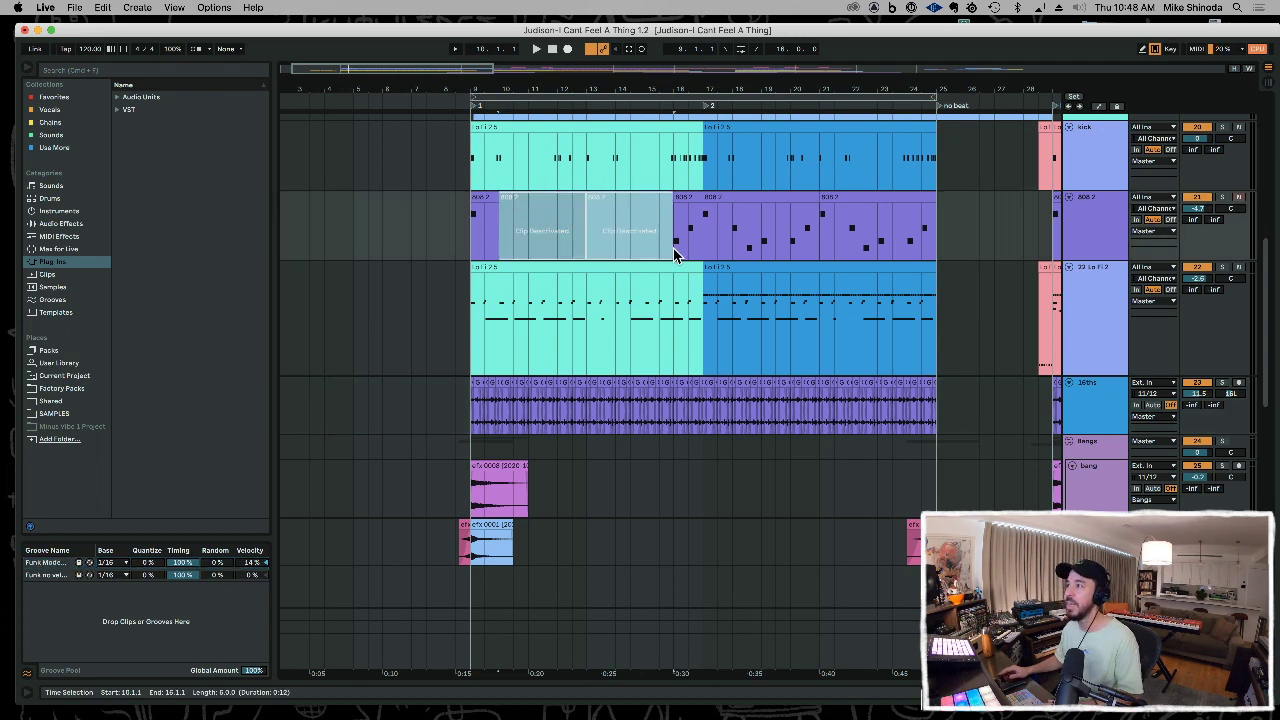
- Audition the song from 1.1.1 through the intro into verse 1 with the thinned 808
left_click_drag(357, 93, 390, 89)
left_click(284, 211)
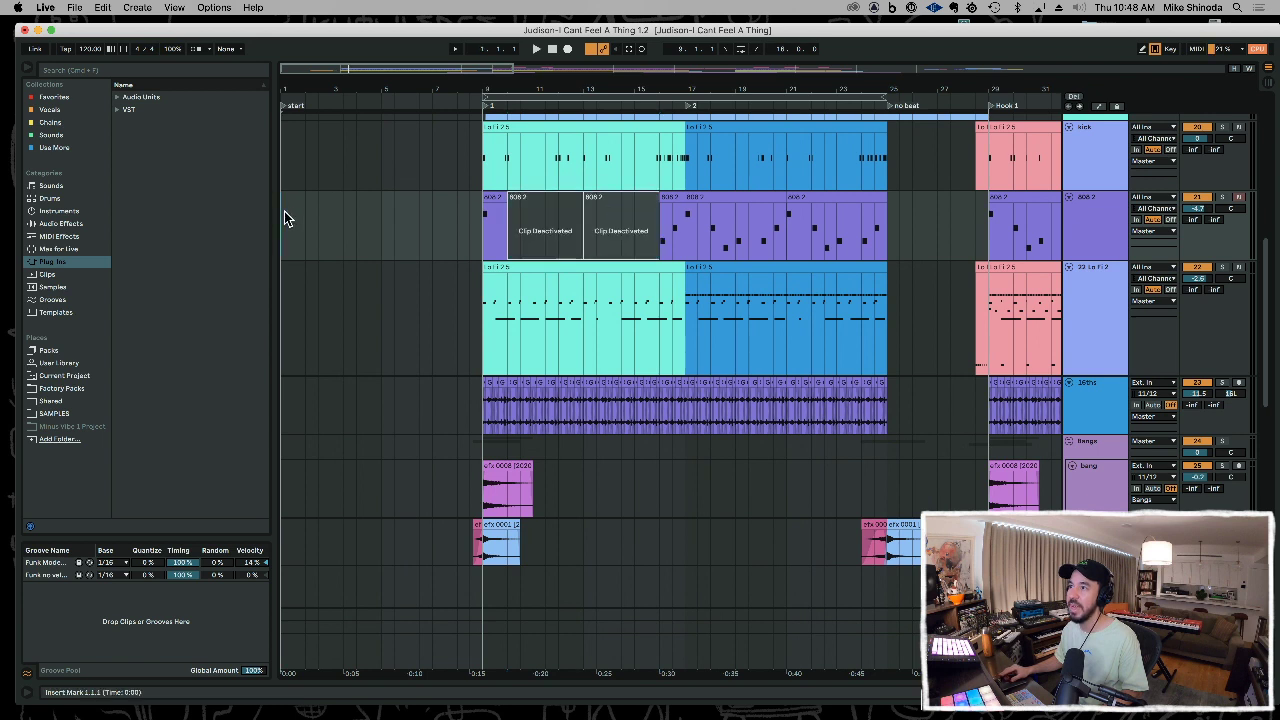
key("space")
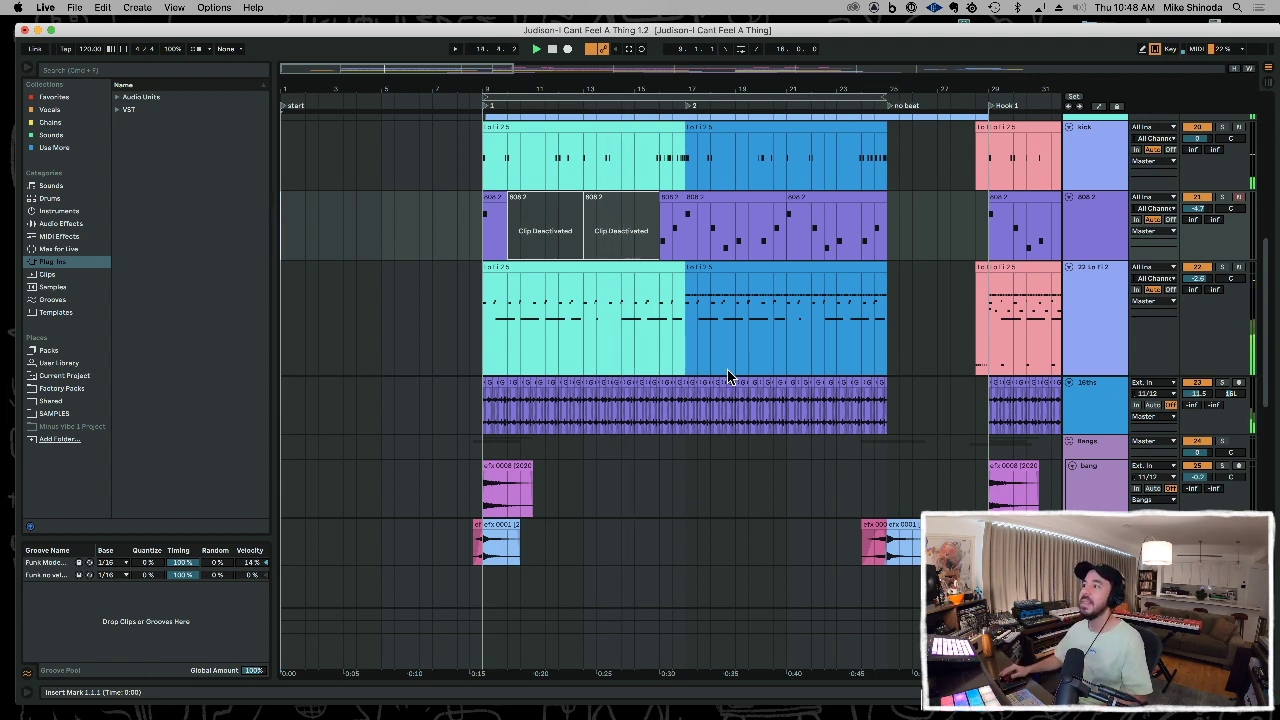
- Review the intro chorus audio and audition its transition into verse 1 from 7.2.1
scroll(727, 372, "up", 4)
scroll(750, 377, "up", 7)
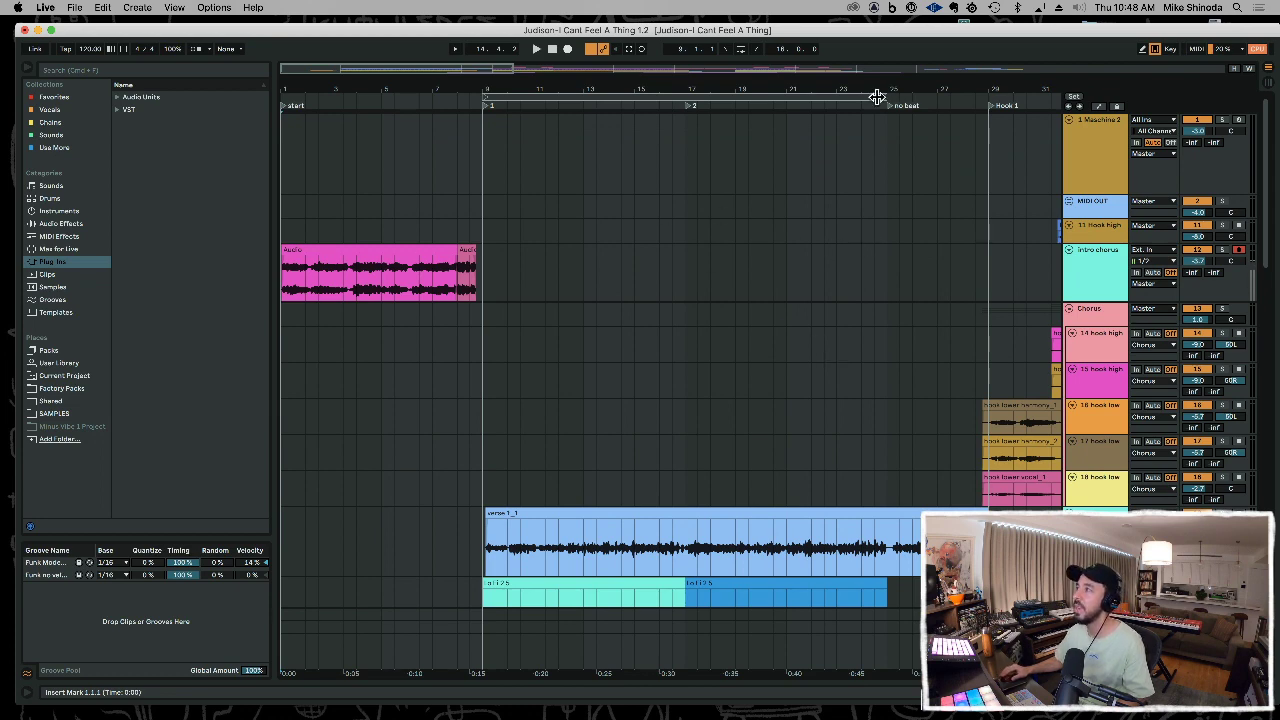
left_click_drag(887, 88, 887, 52)
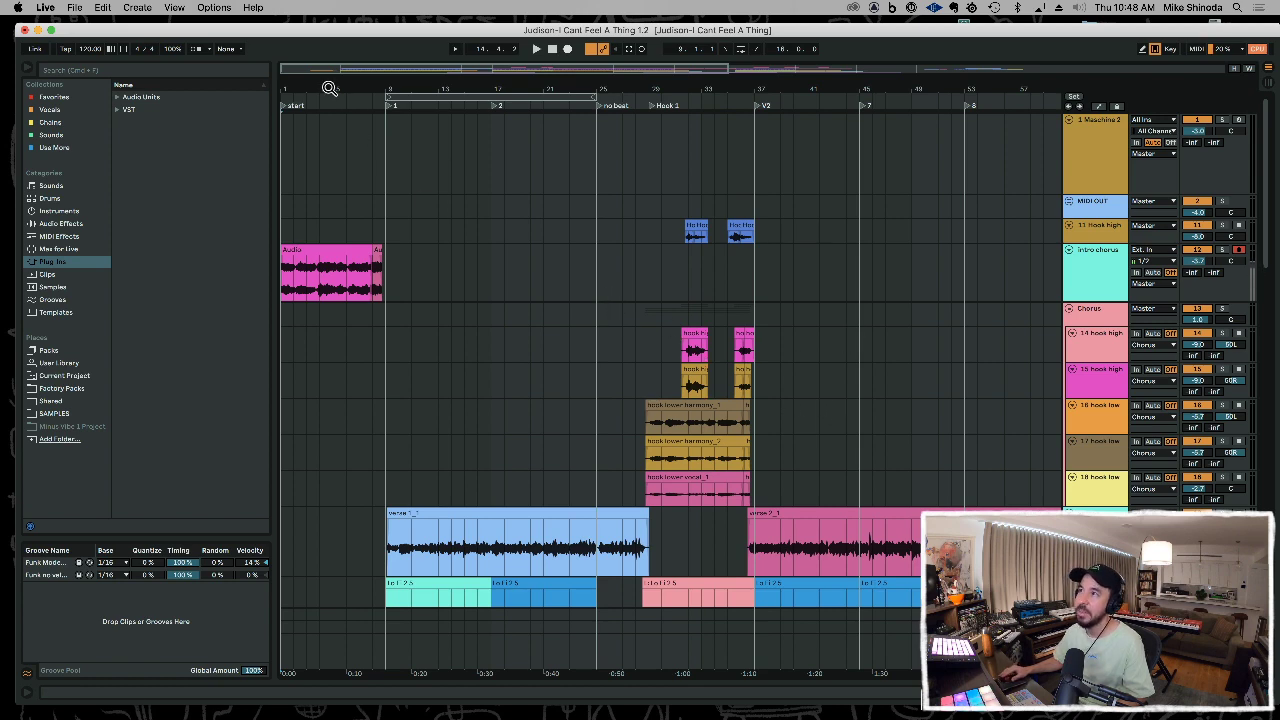
left_click_drag(329, 89, 440, 122)
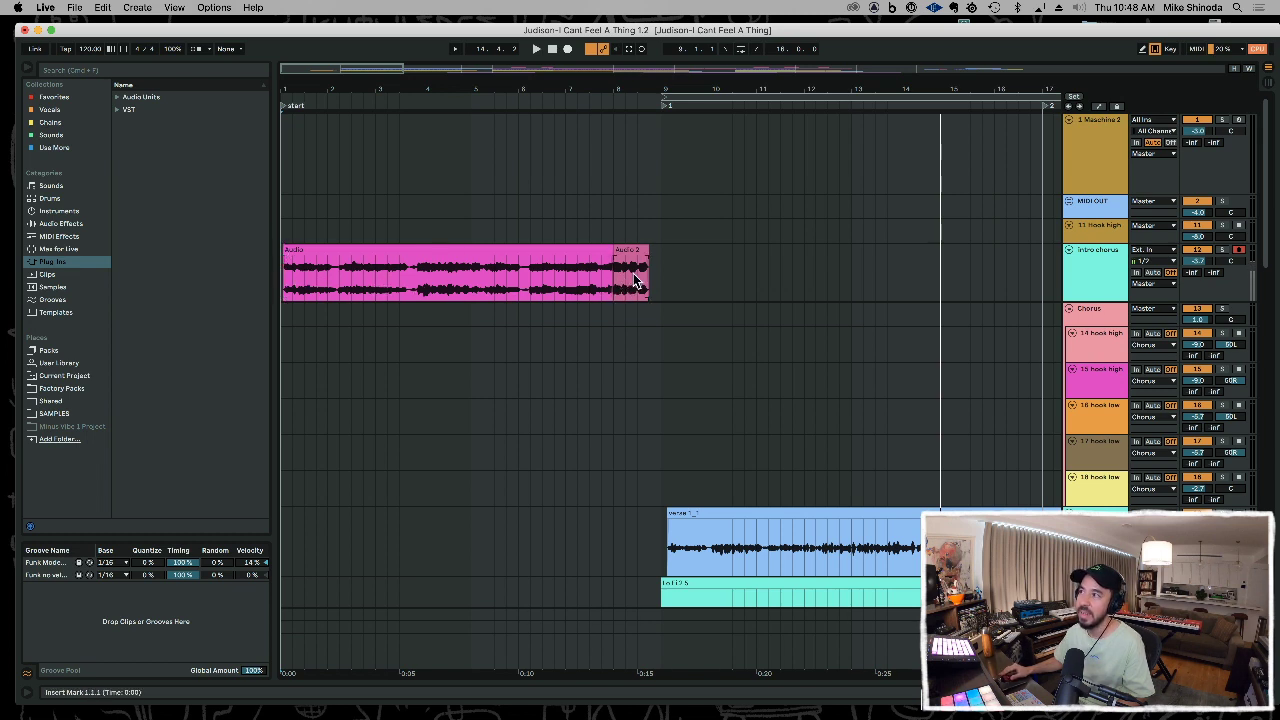
left_click(575, 231)
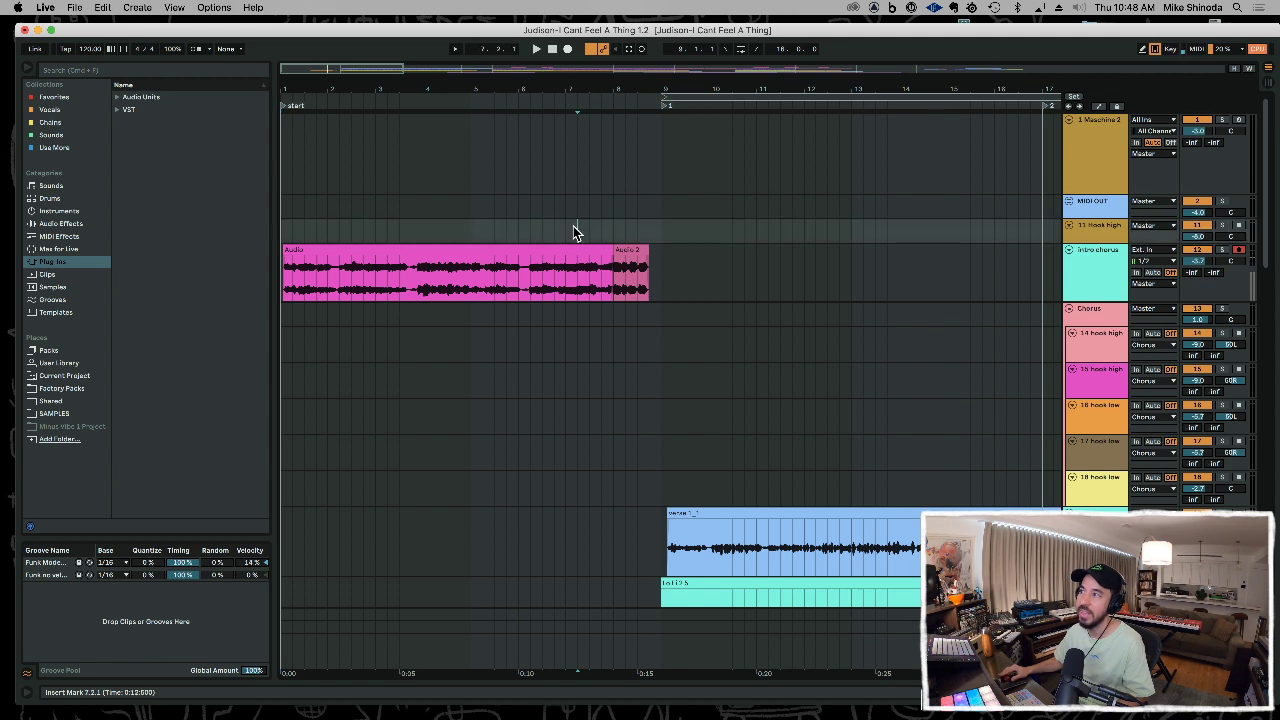
key("space")
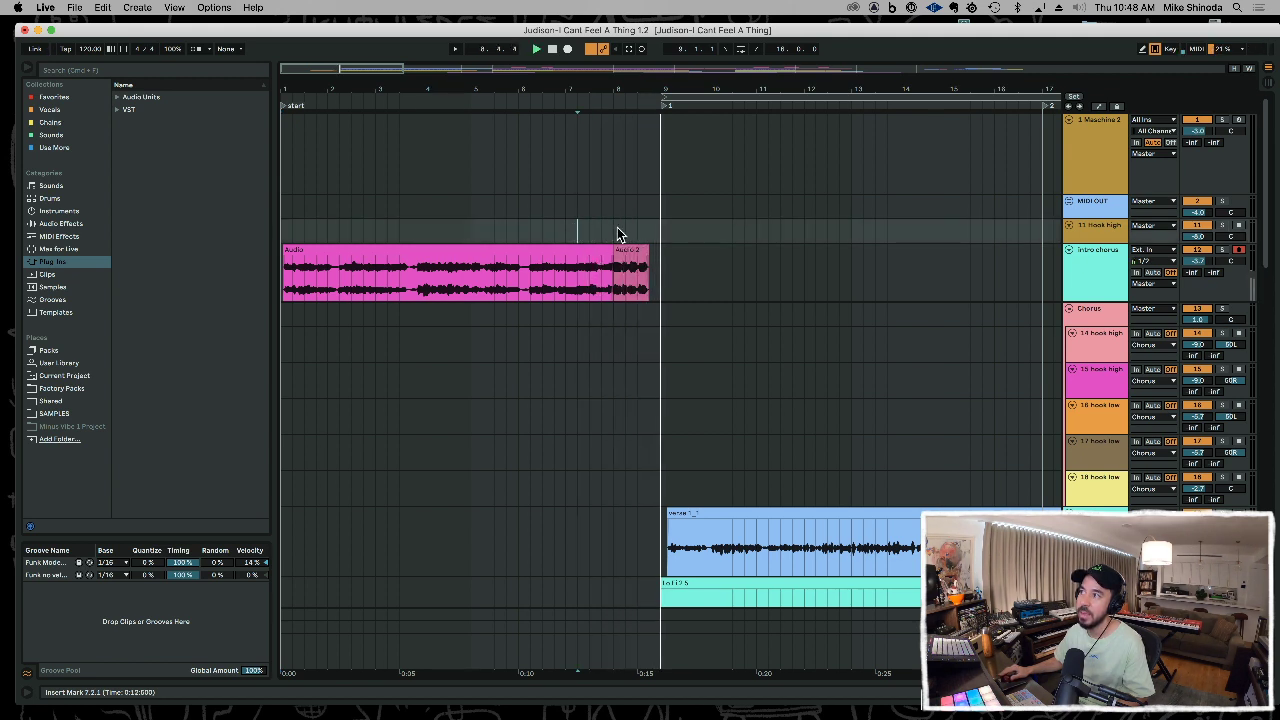
- Copy the first three bars of the deactivated Rev Piano clip at bar 9 to bar 5 and activate the copy
scroll(682, 422, "down", 5)
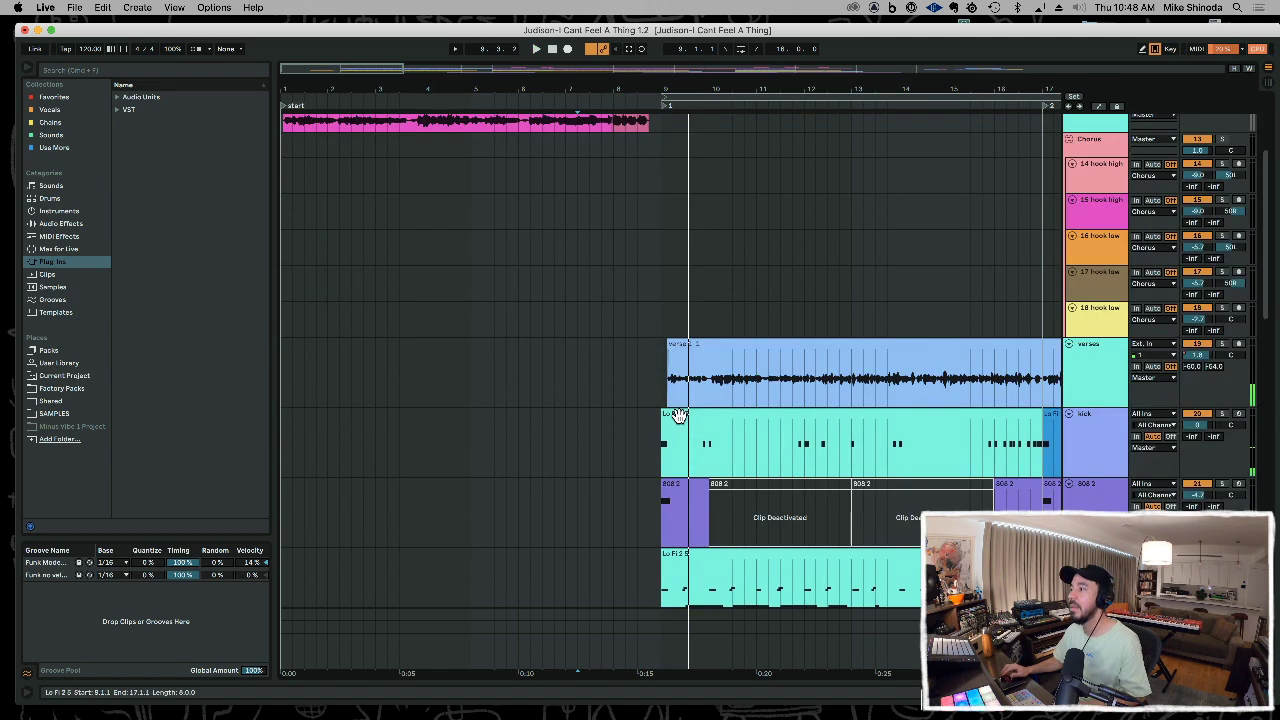
scroll(678, 416, "down", 15)
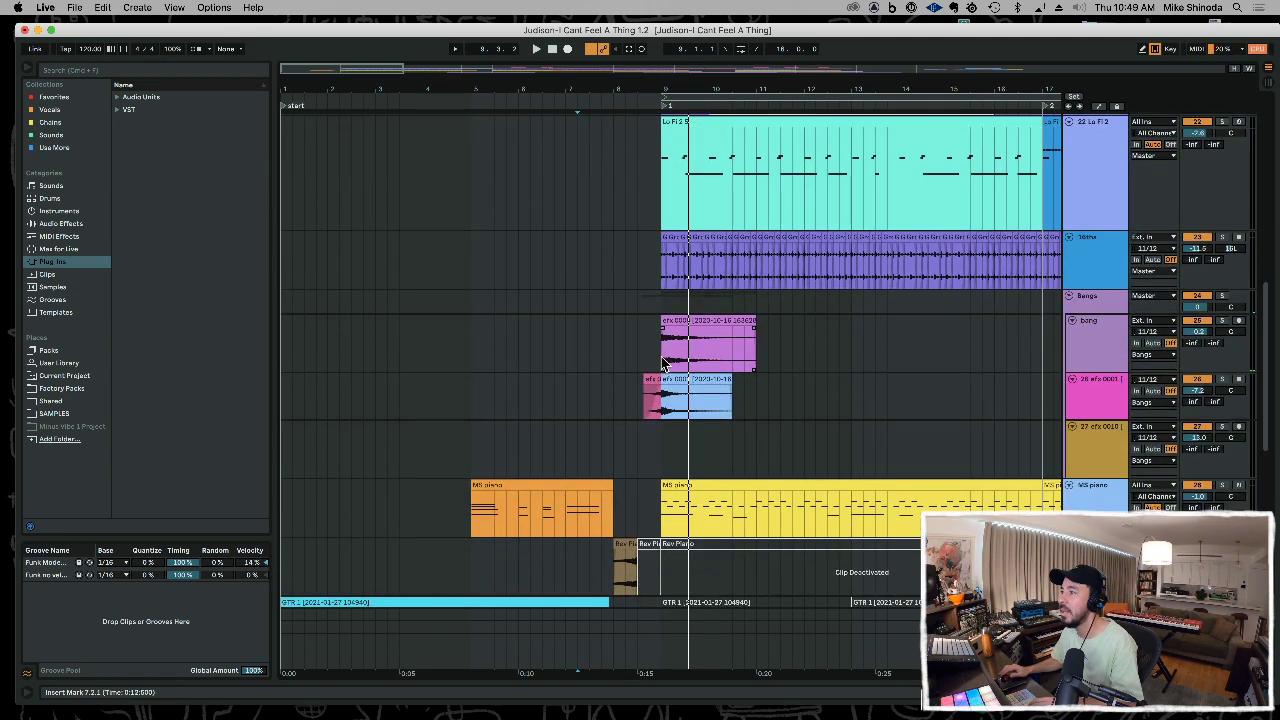
scroll(662, 364, "down", 7)
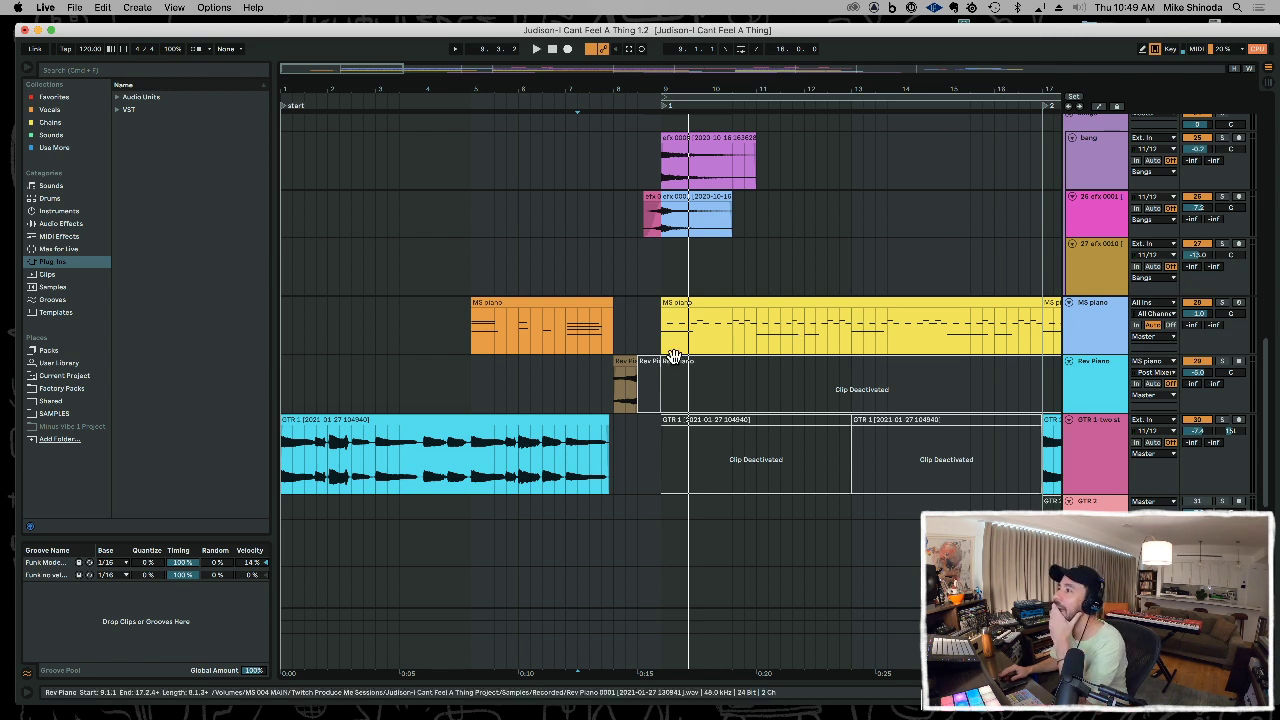
left_click_drag(662, 388, 806, 403)
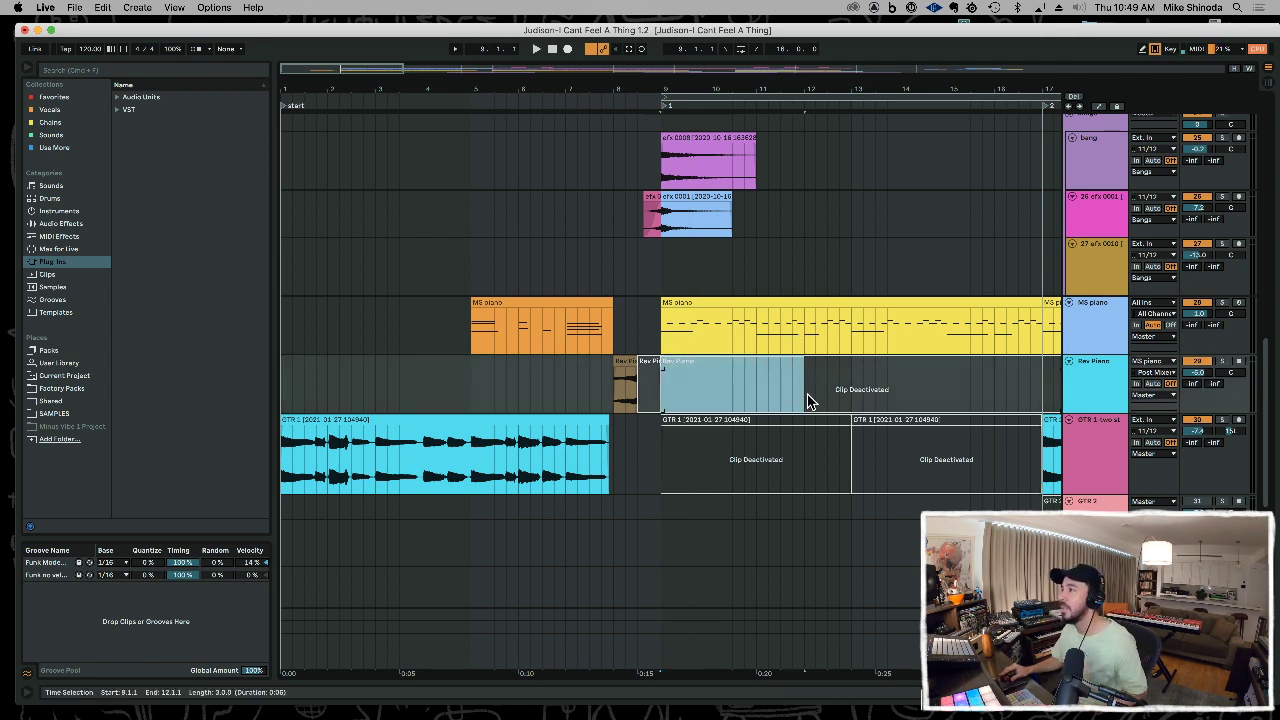
key("ctrl+c")
left_click(469, 380)
key("ctrl+v")
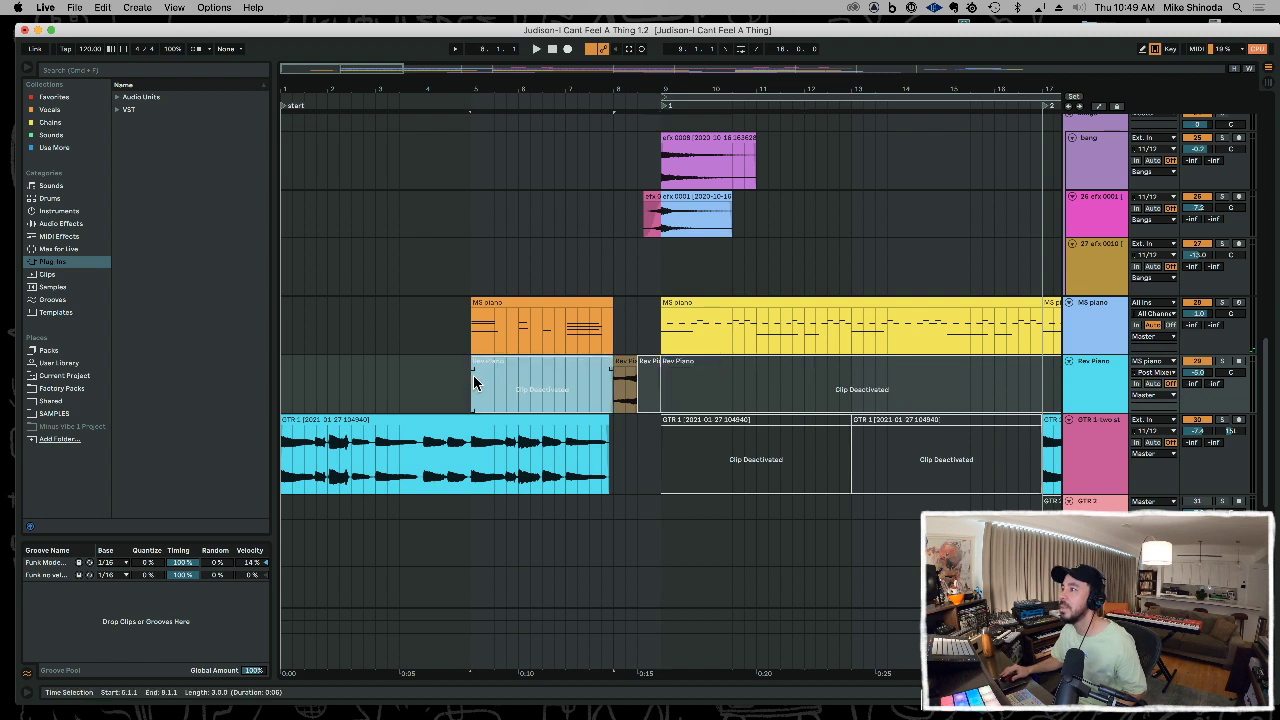
key("0")
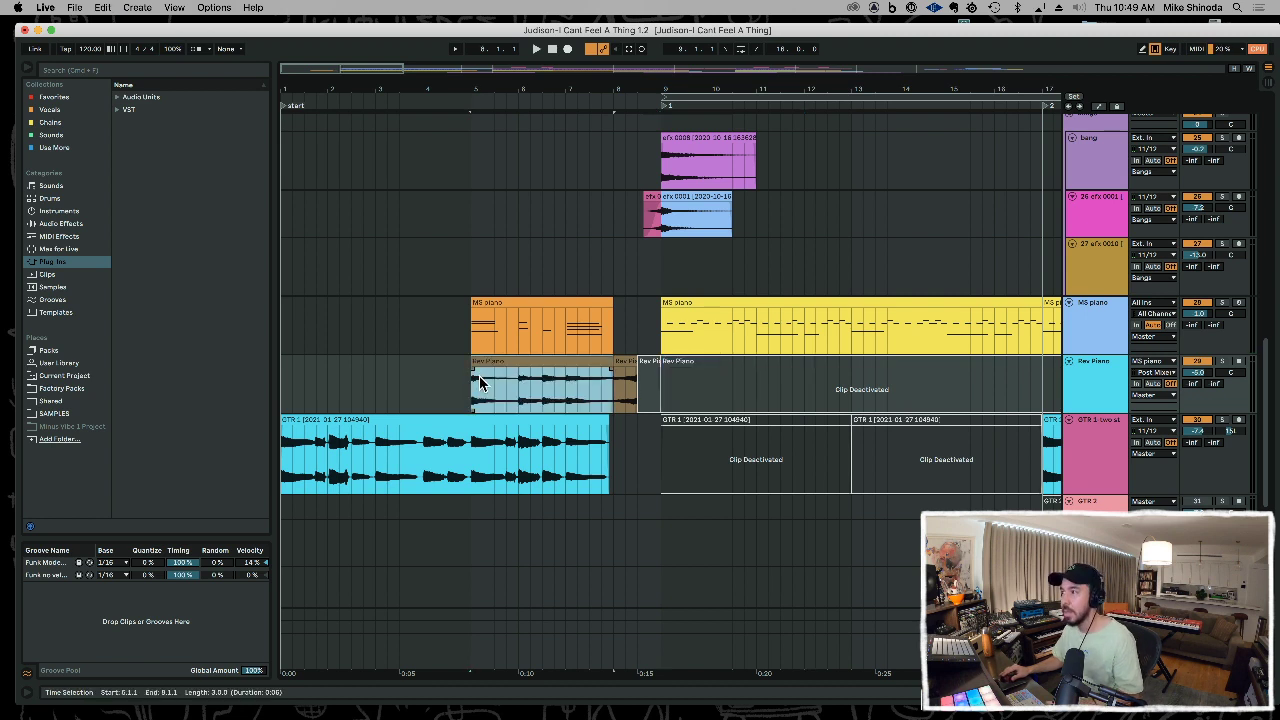
- Delete the orange MS piano clip in the intro at bars 5 to 8 and audition the reversed piano from 4.2.1
left_click(520, 306)
key("Delete")
left_click(439, 330)
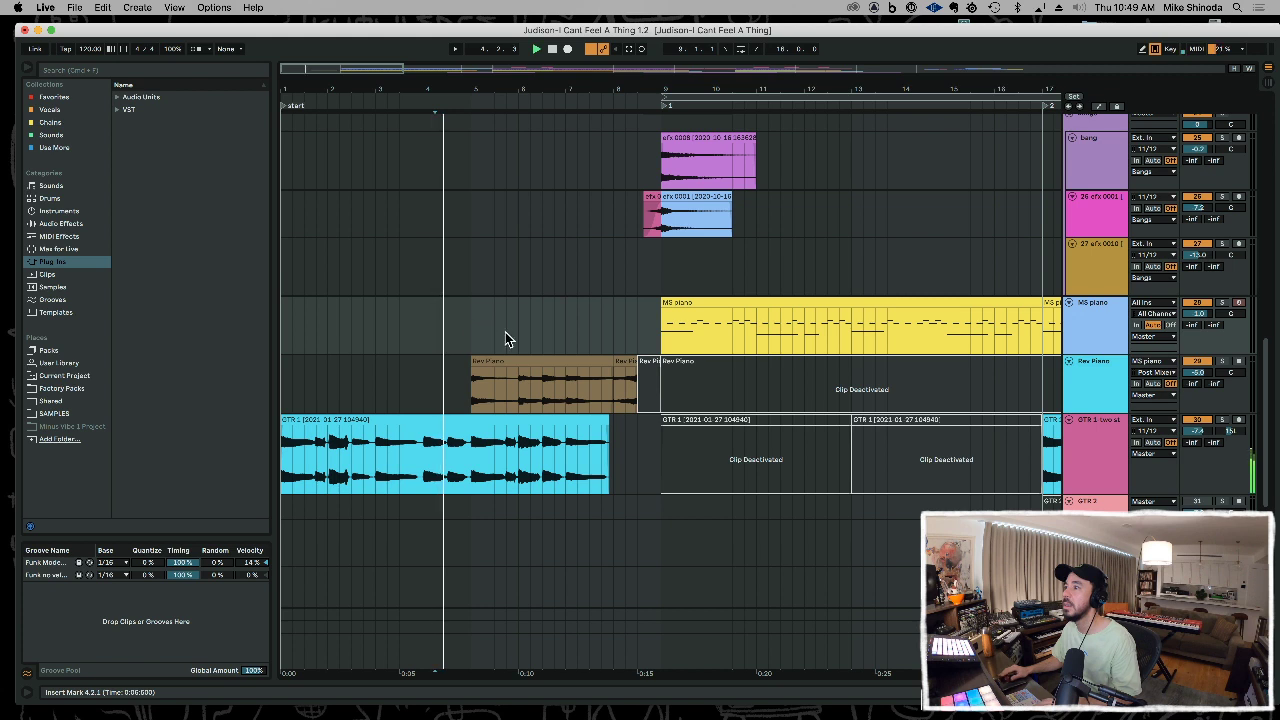
key("Right")
key("Right")
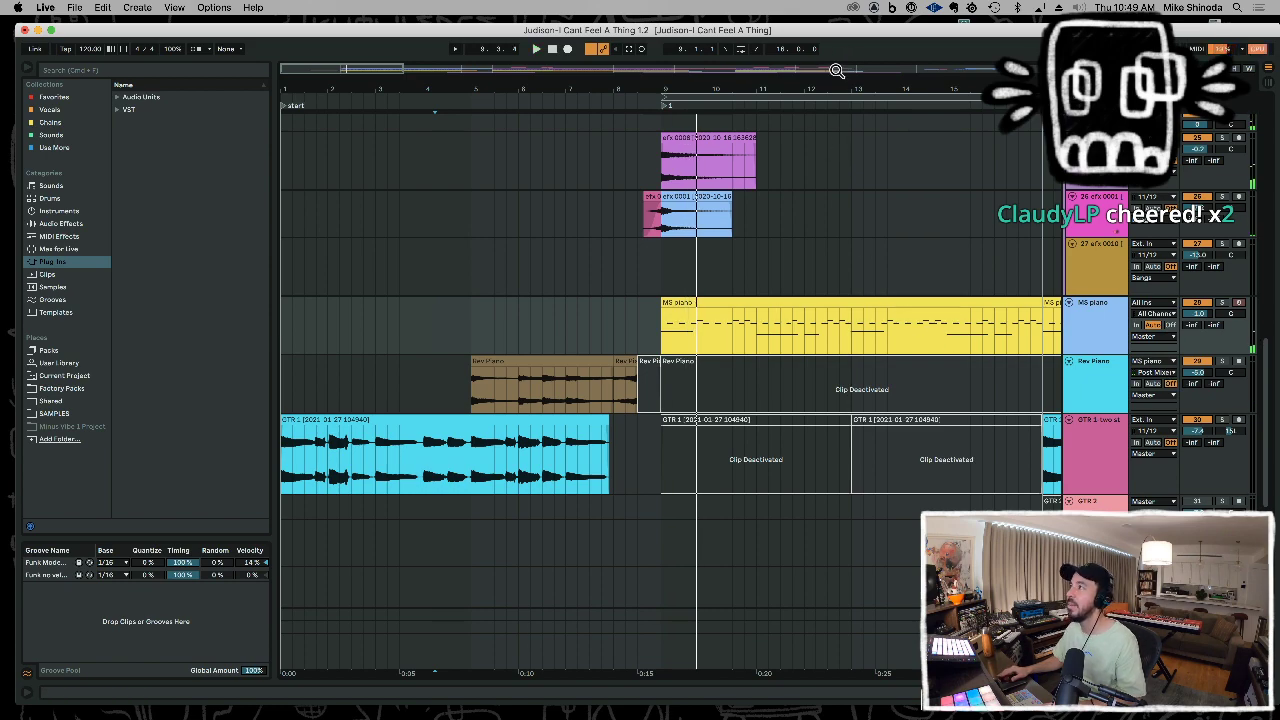
- Add the SketchCassette II plug-in from the Use More collection after EQ Eight on the MS piano track
left_click_drag(836, 83, 445, 20)
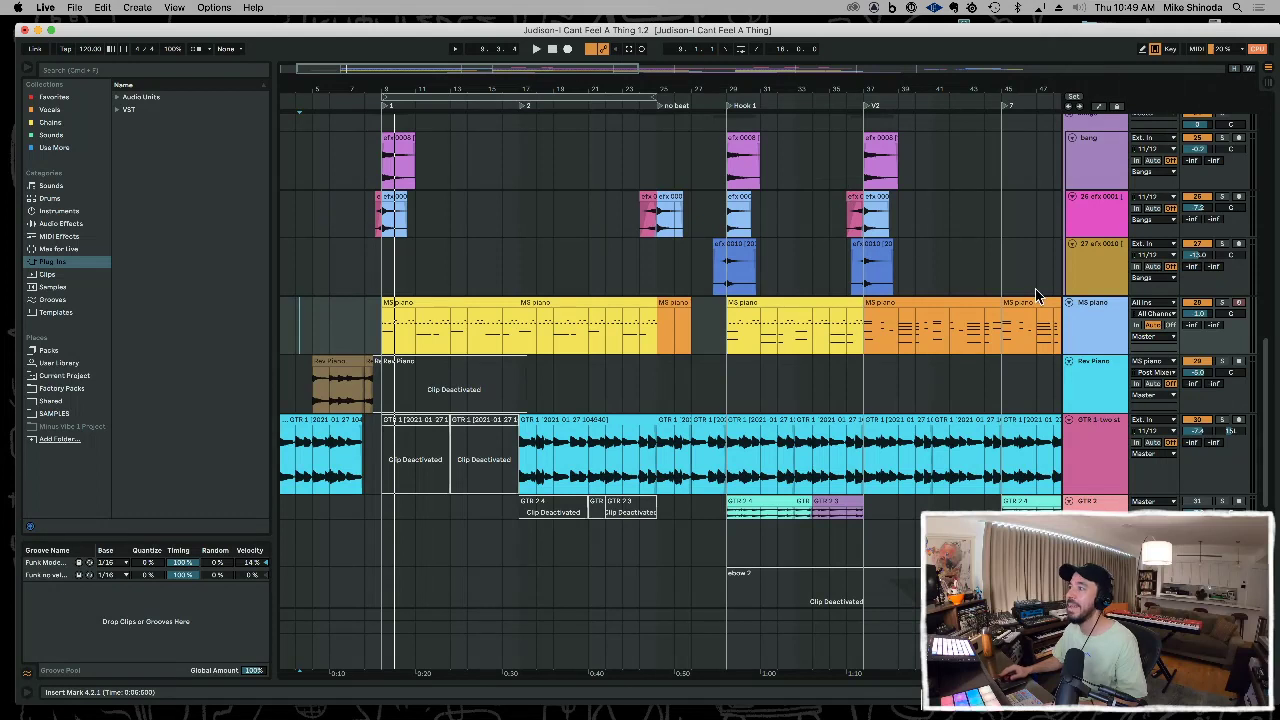
double_click(1096, 313)
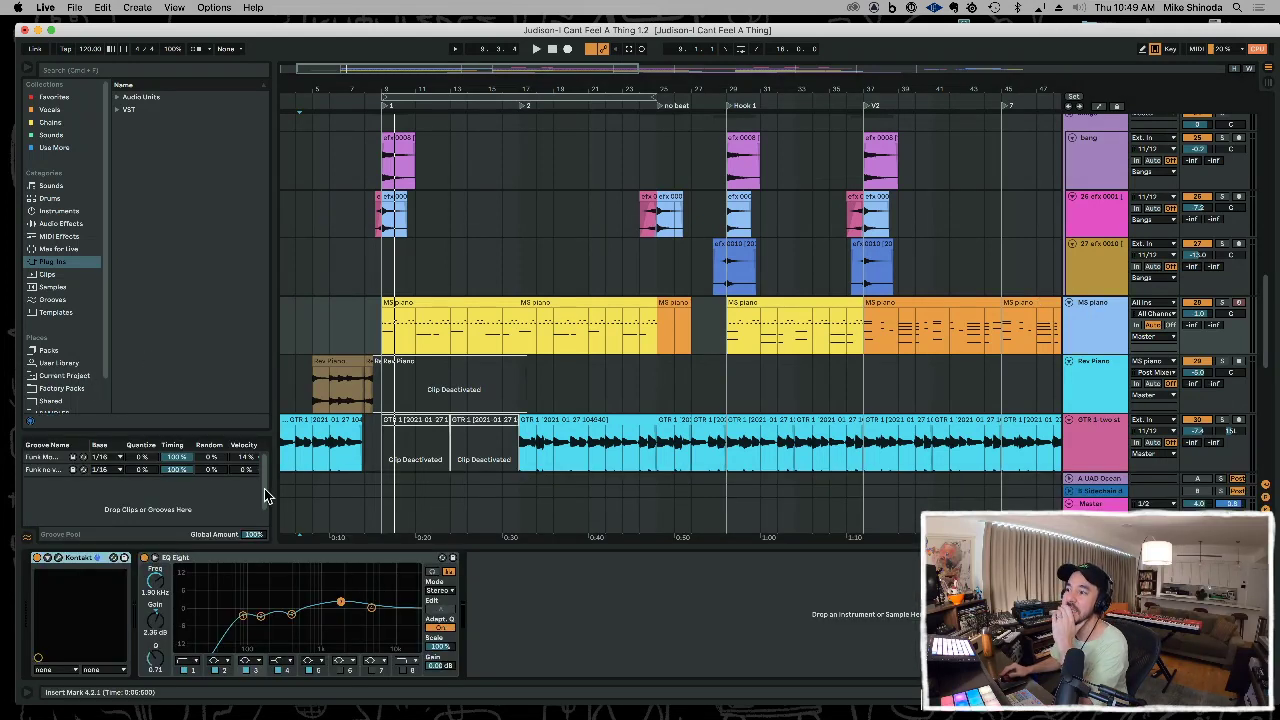
left_click(119, 97)
scroll(166, 211, "down", 5)
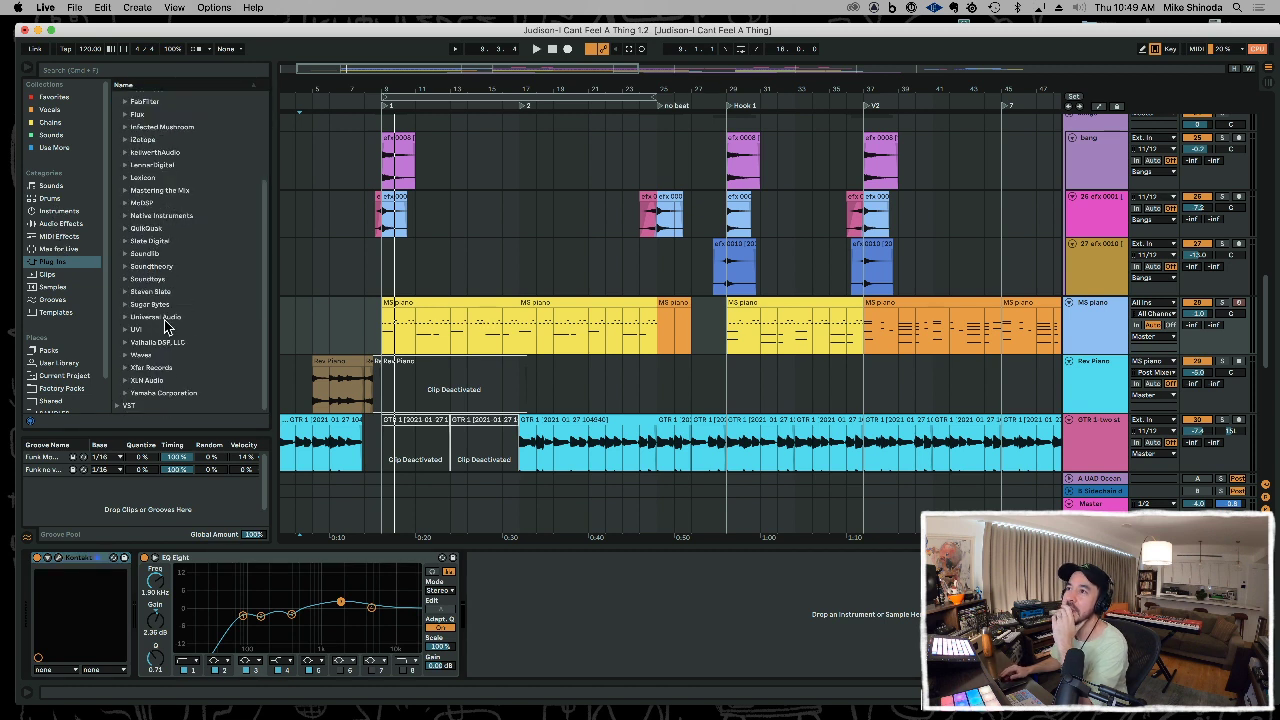
left_click(52, 148)
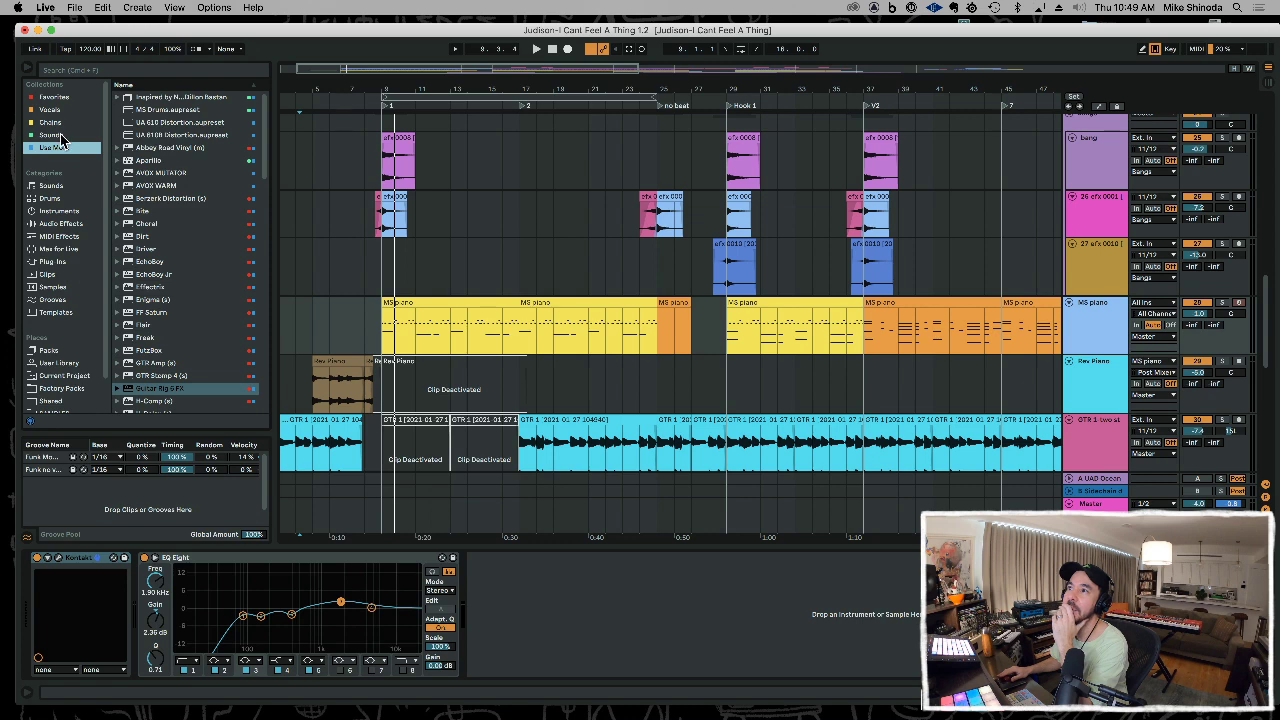
left_click_drag(267, 171, 275, 343)
left_click_drag(148, 248, 450, 410)
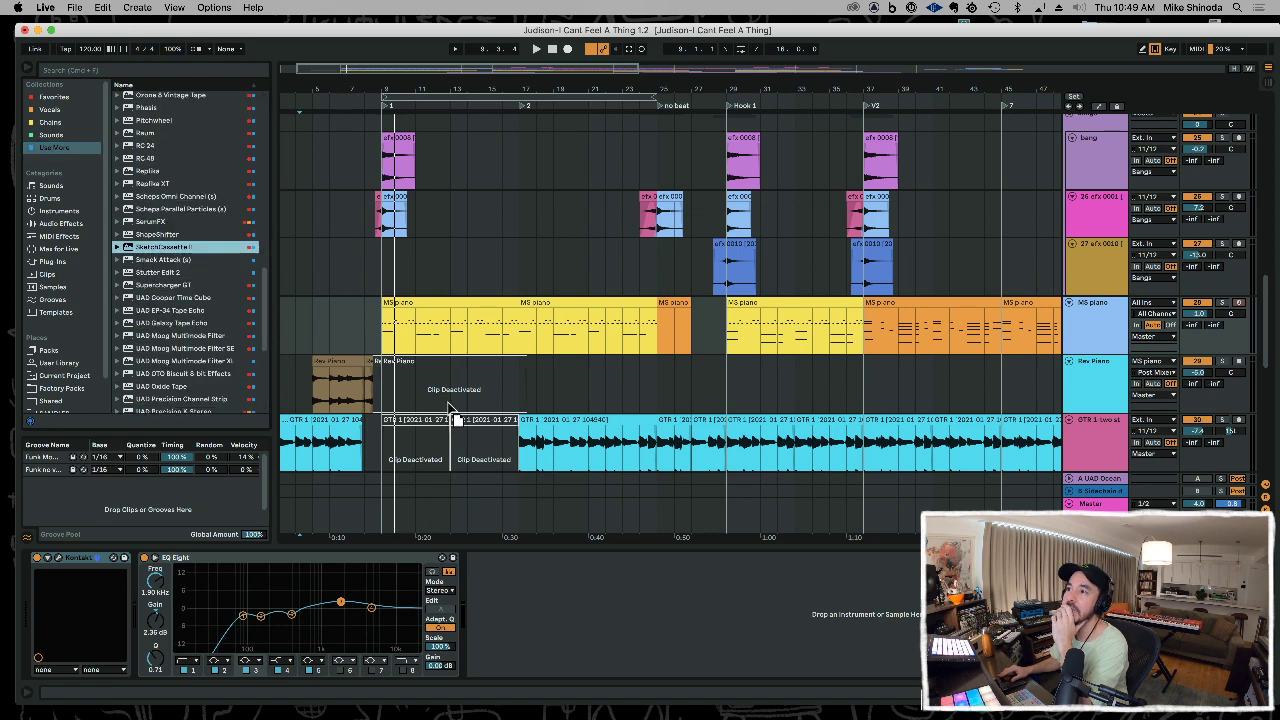
left_click_drag(503, 565, 501, 587)
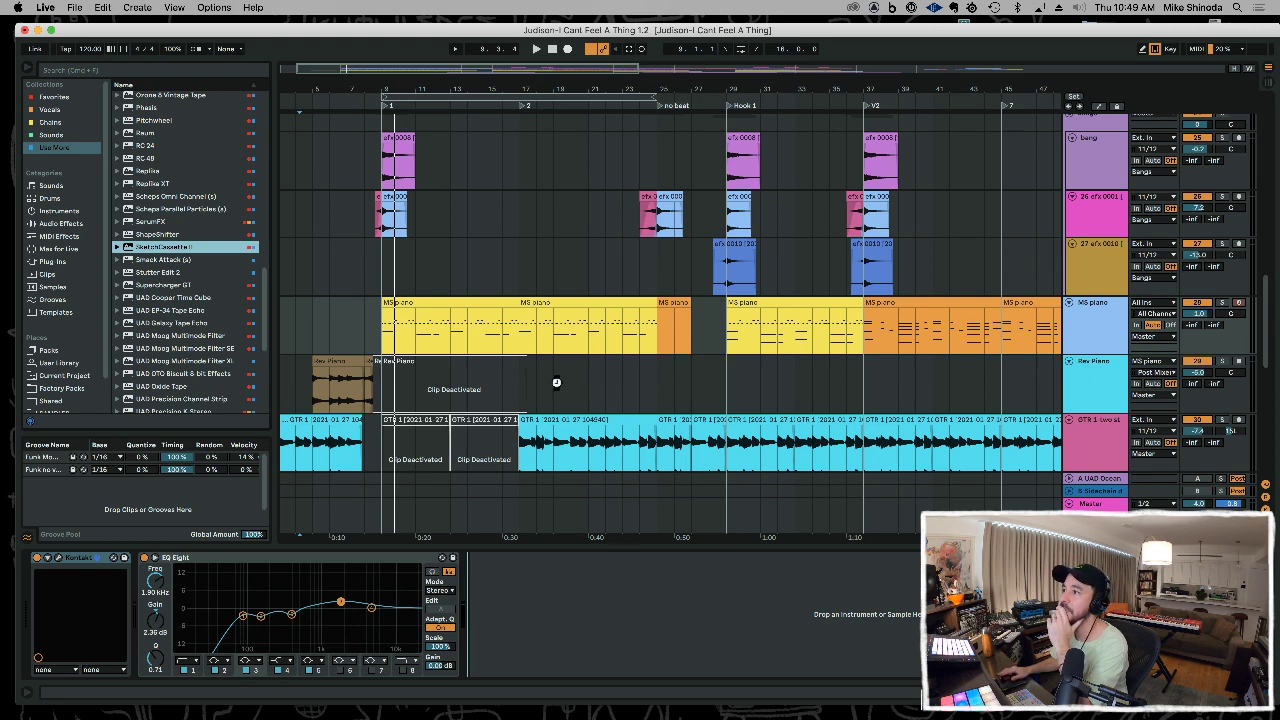
left_click_drag(556, 382, 515, 610)
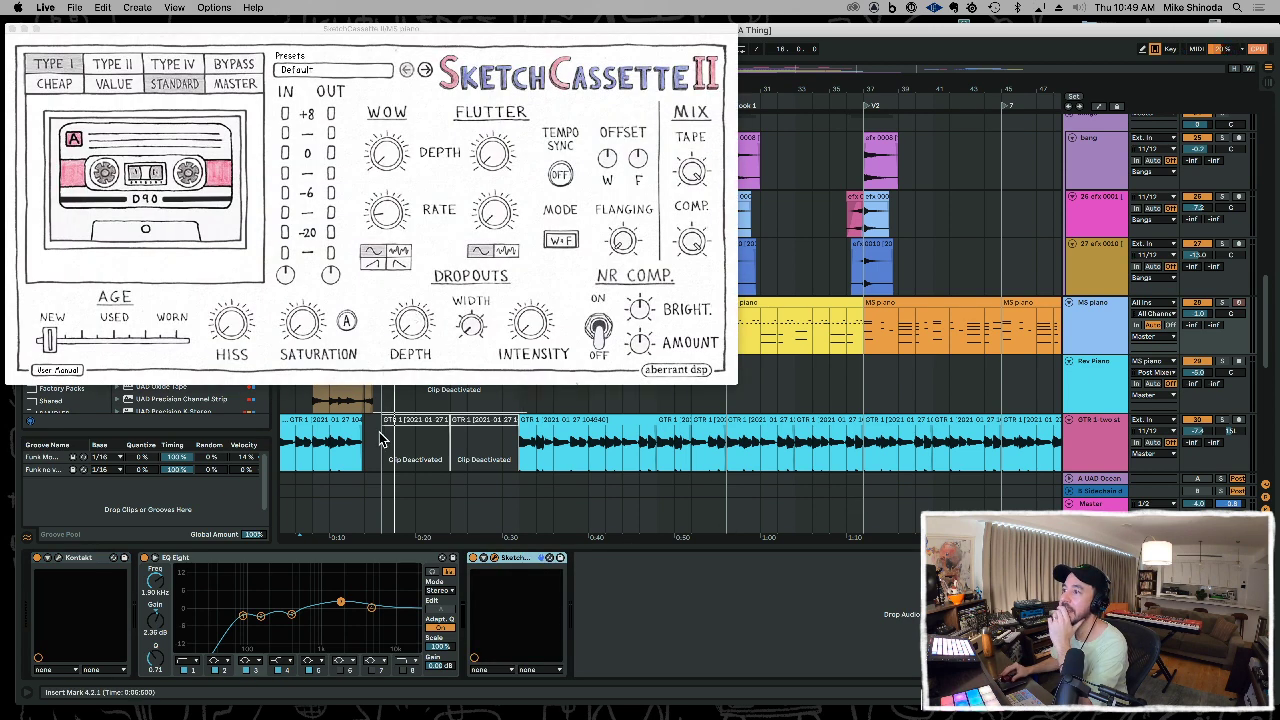
- Solo the MS piano track and play it through SketchCassette II from 9.1.1
left_click(382, 442)
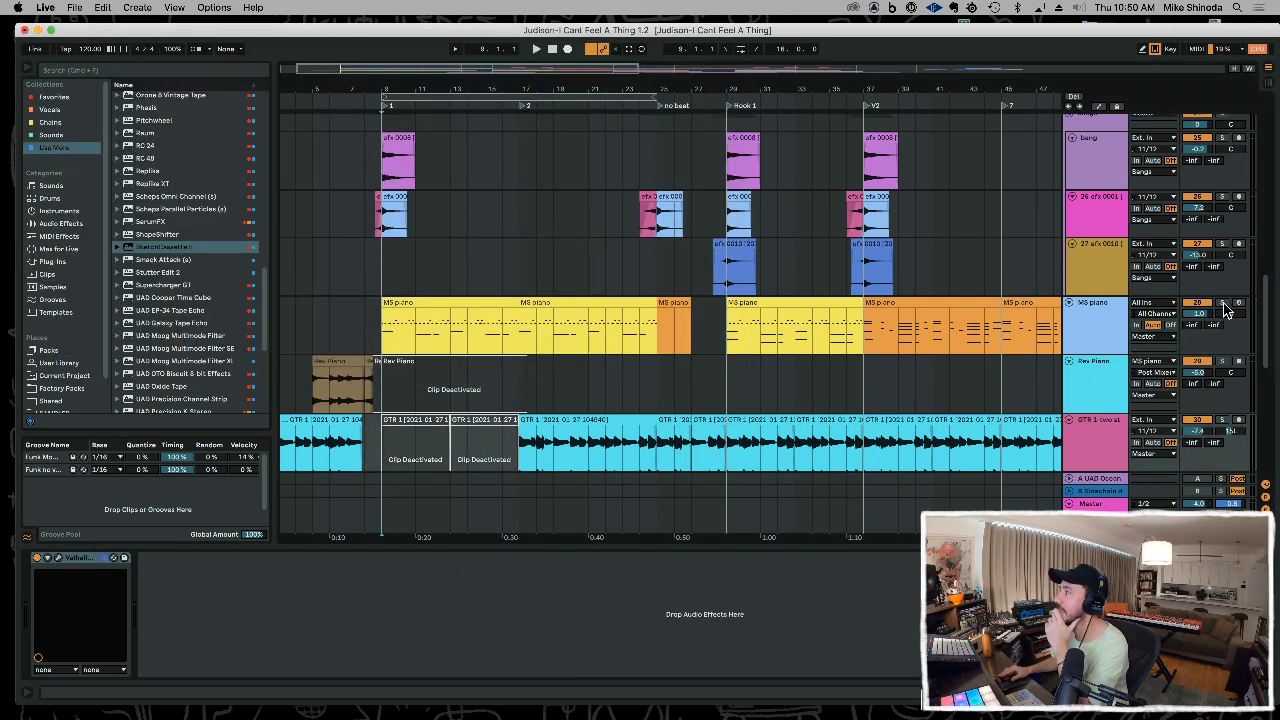
left_click(1115, 307)
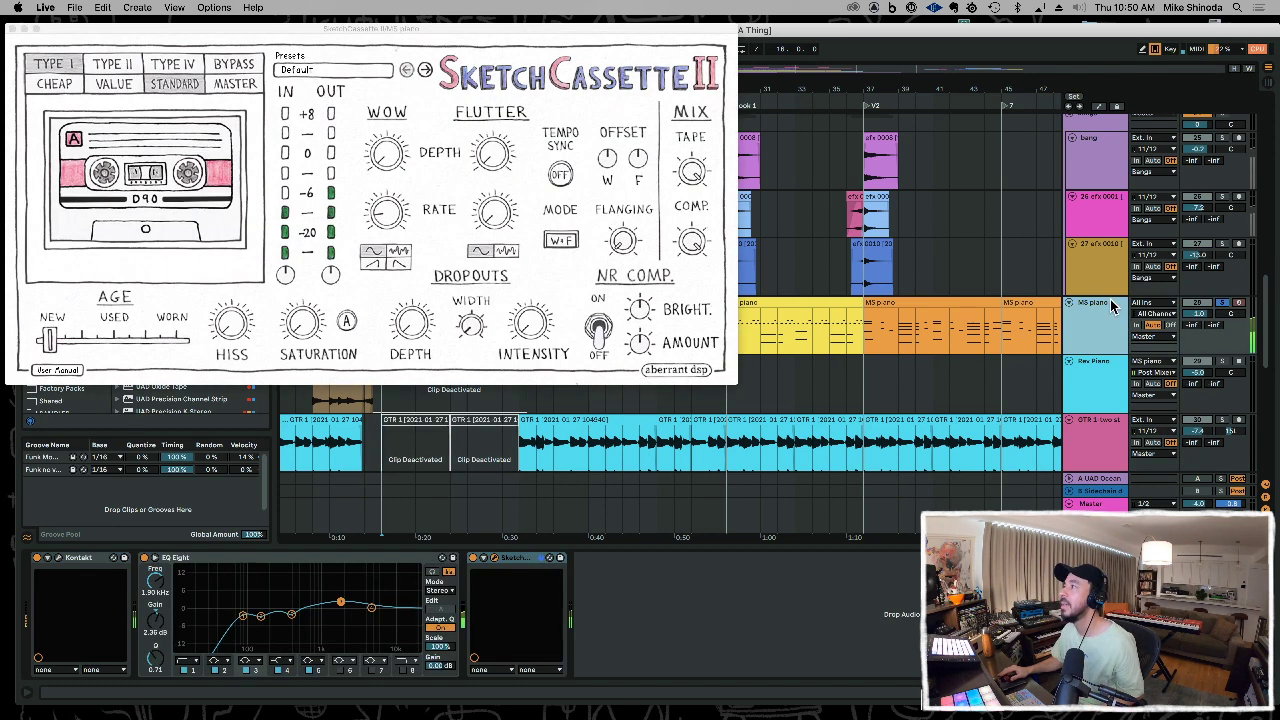
key("space")
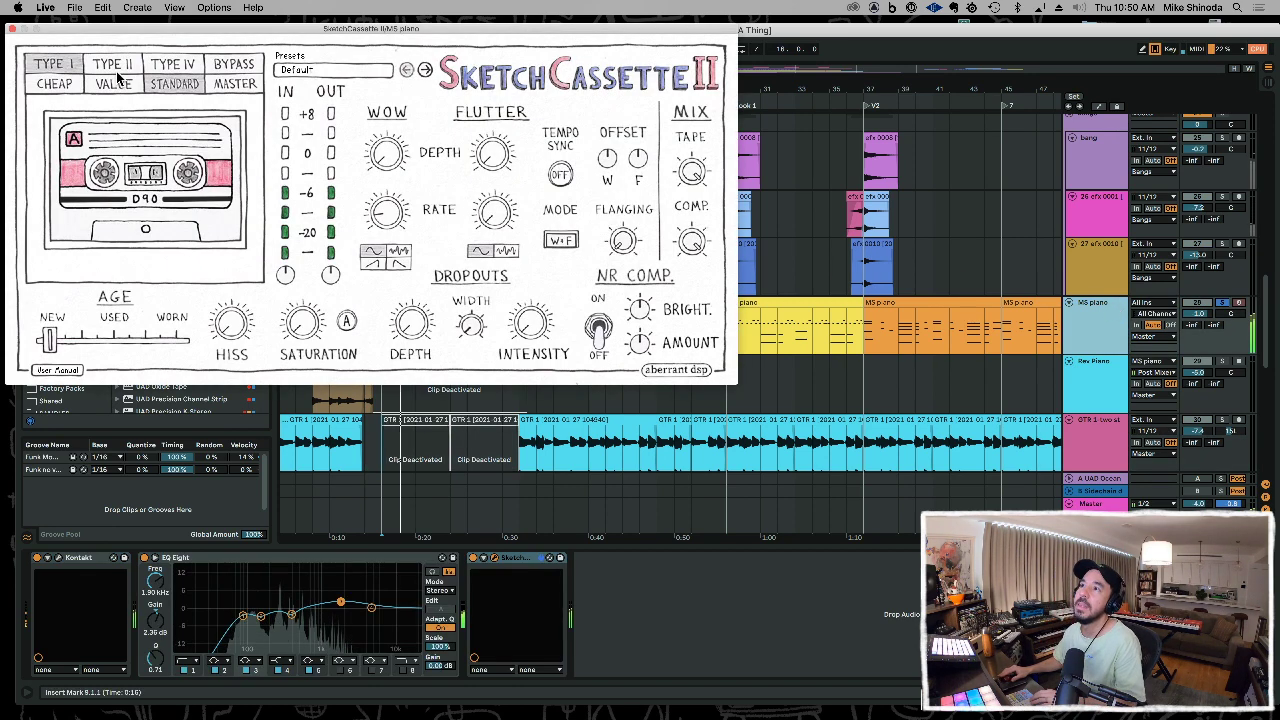
- Set SketchCassette II to a Type II, Cheap tape and move its age most of the way toward Worn
left_click(117, 72)
left_click(63, 85)
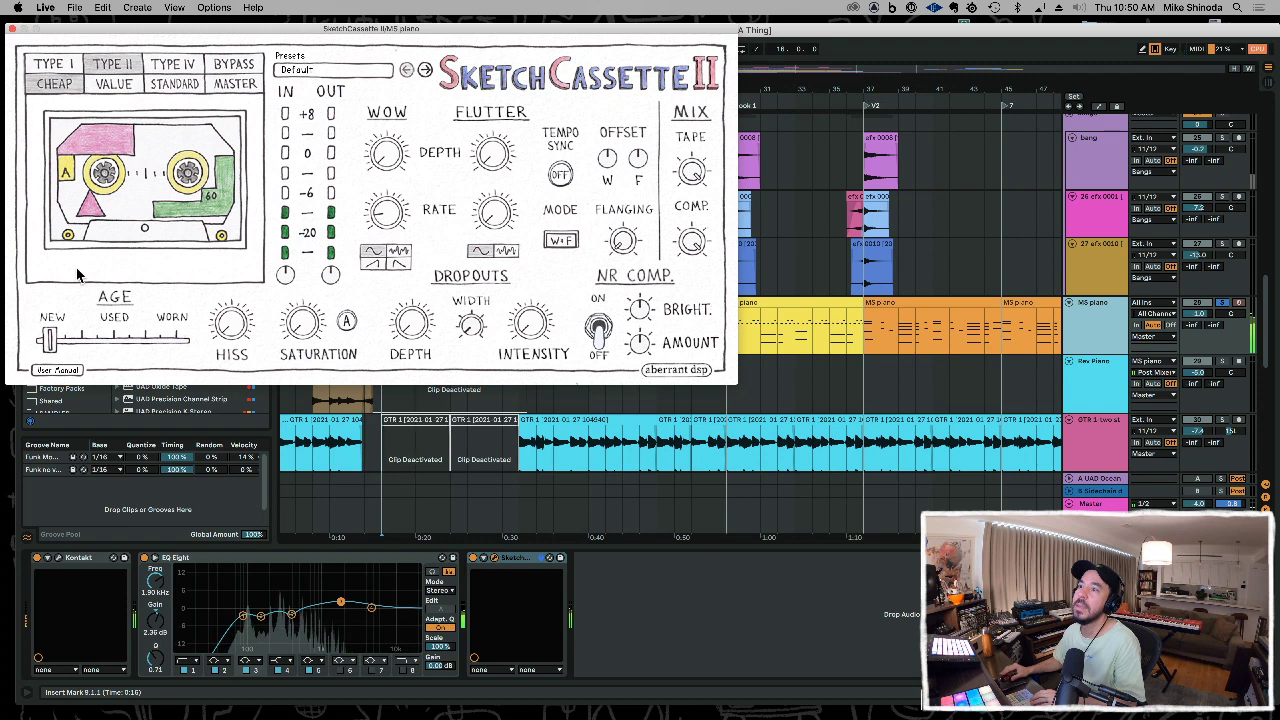
left_click_drag(57, 334, 155, 345)
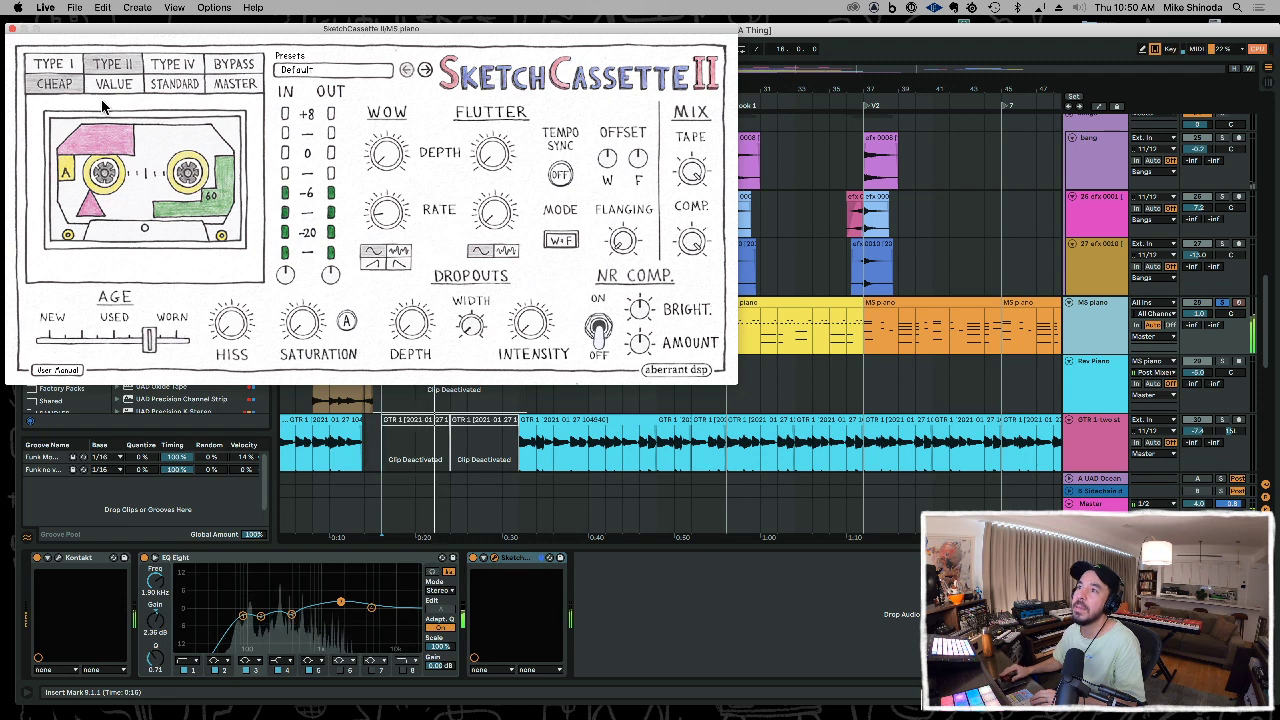
- Compare the Type I and Type IV tapes, nudge the age slightly further toward Worn and try the Hiss control
left_click(66, 68)
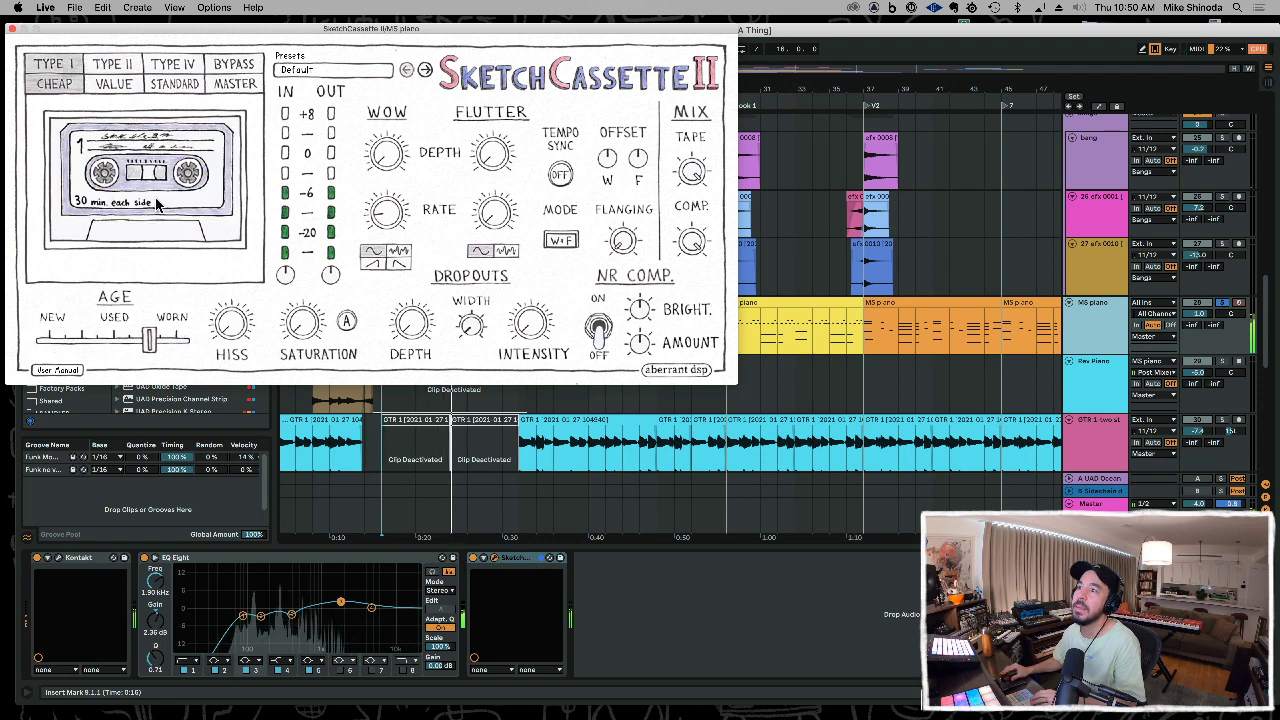
left_click(173, 64)
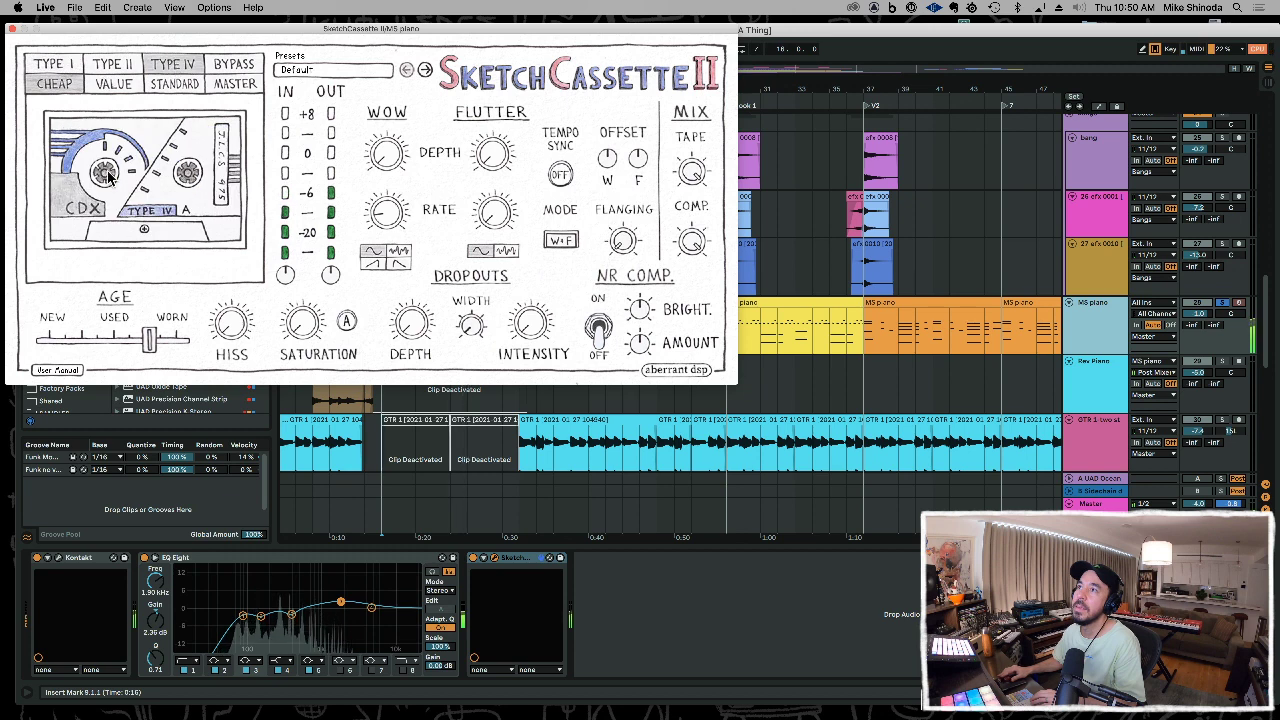
left_click_drag(149, 350, 160, 352)
left_click_drag(236, 337, 231, 307)
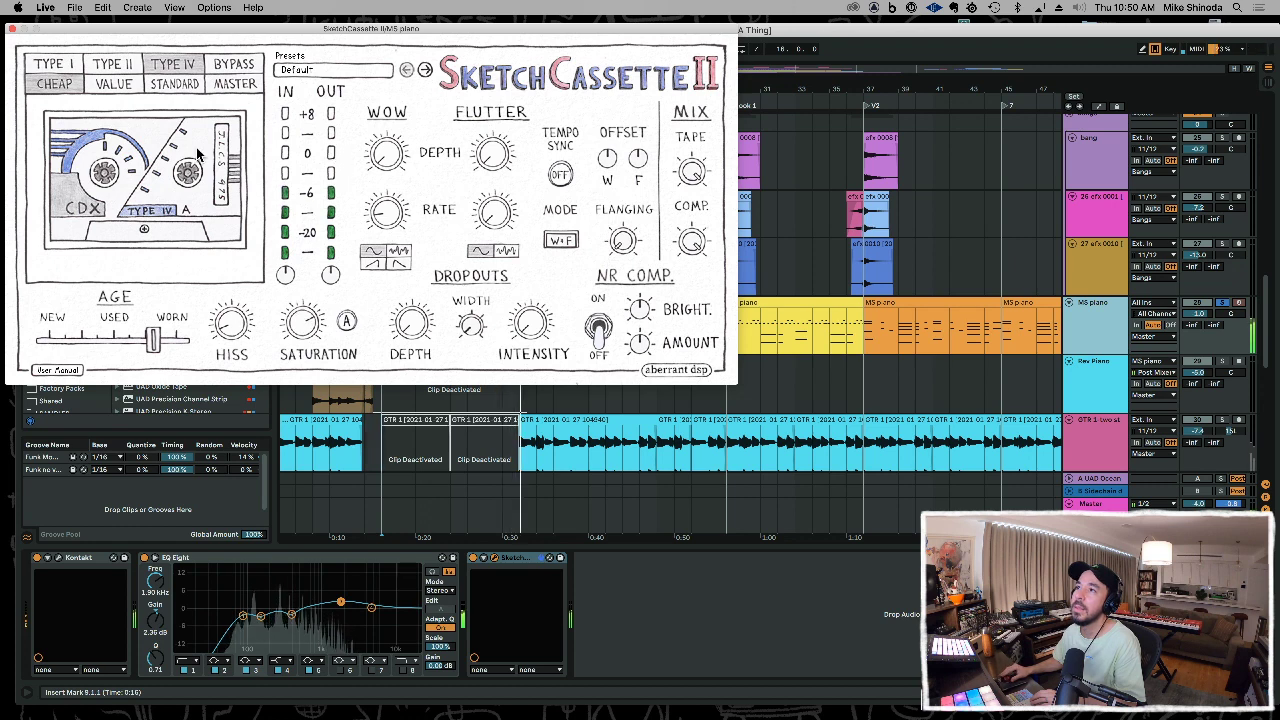
- Set the tape to Type II, turn NR Comp on and place the playback start at 8.1.1
left_click(100, 68)
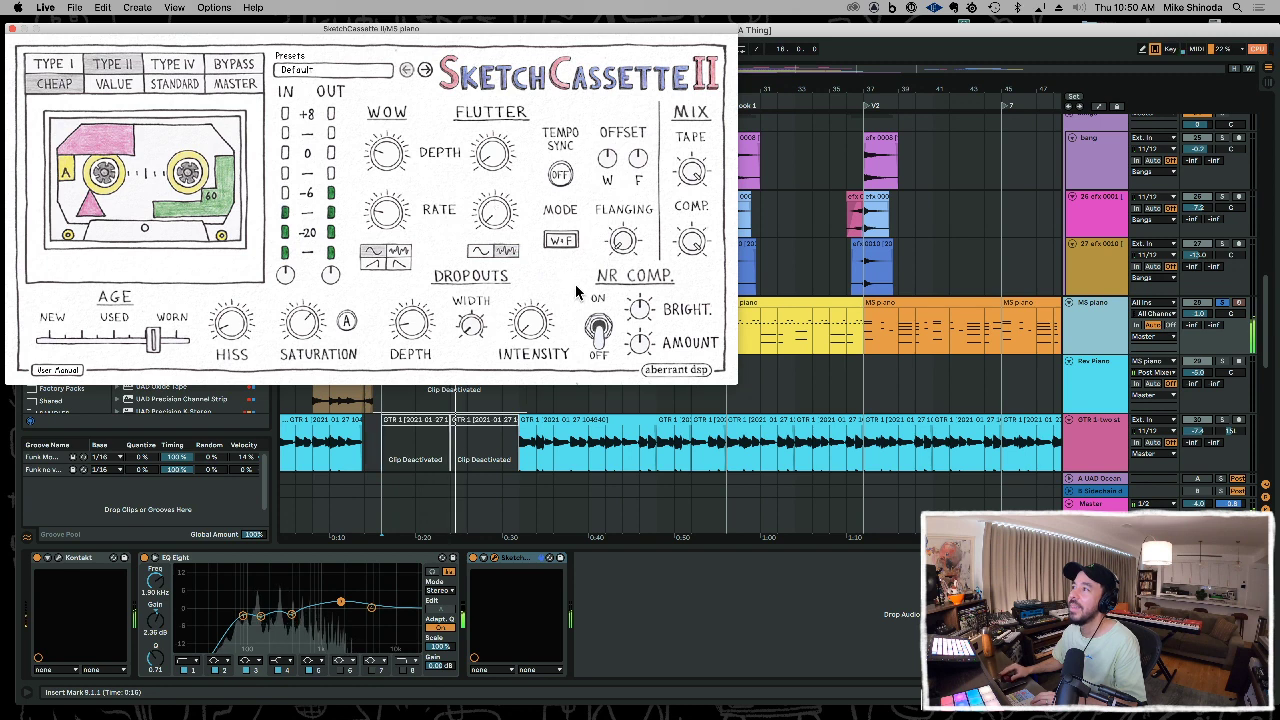
left_click(597, 330)
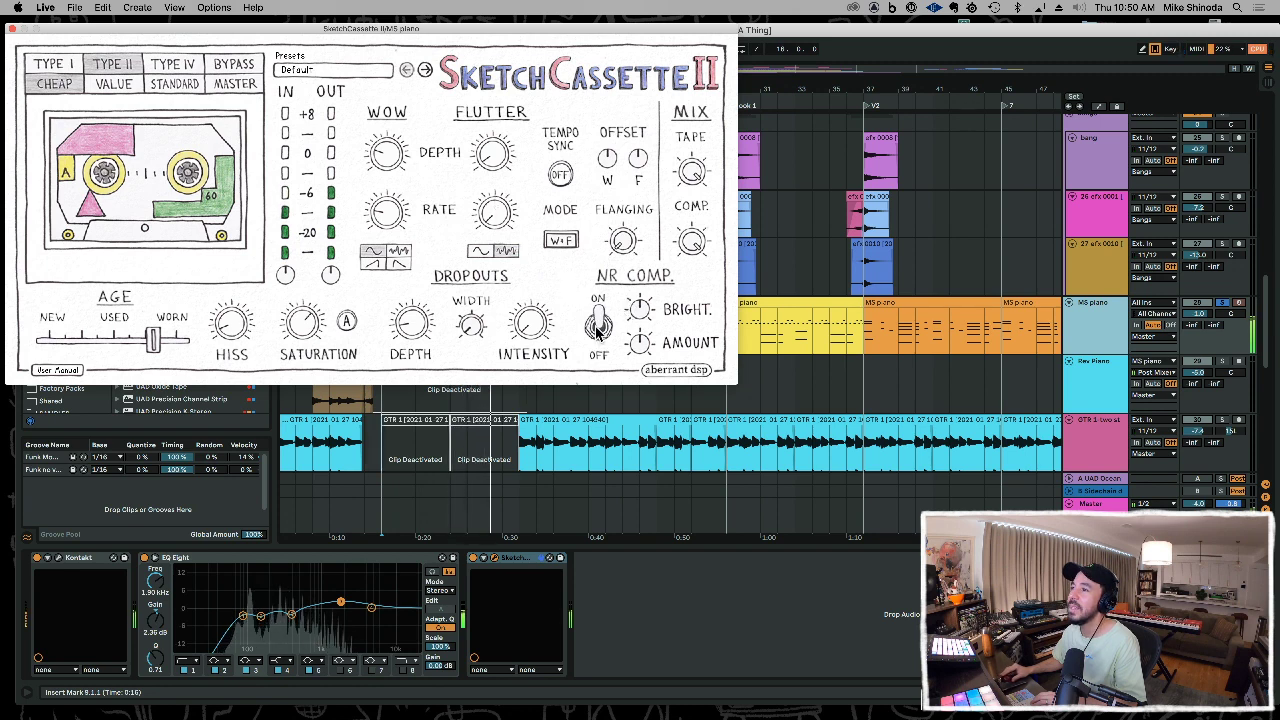
left_click(368, 445)
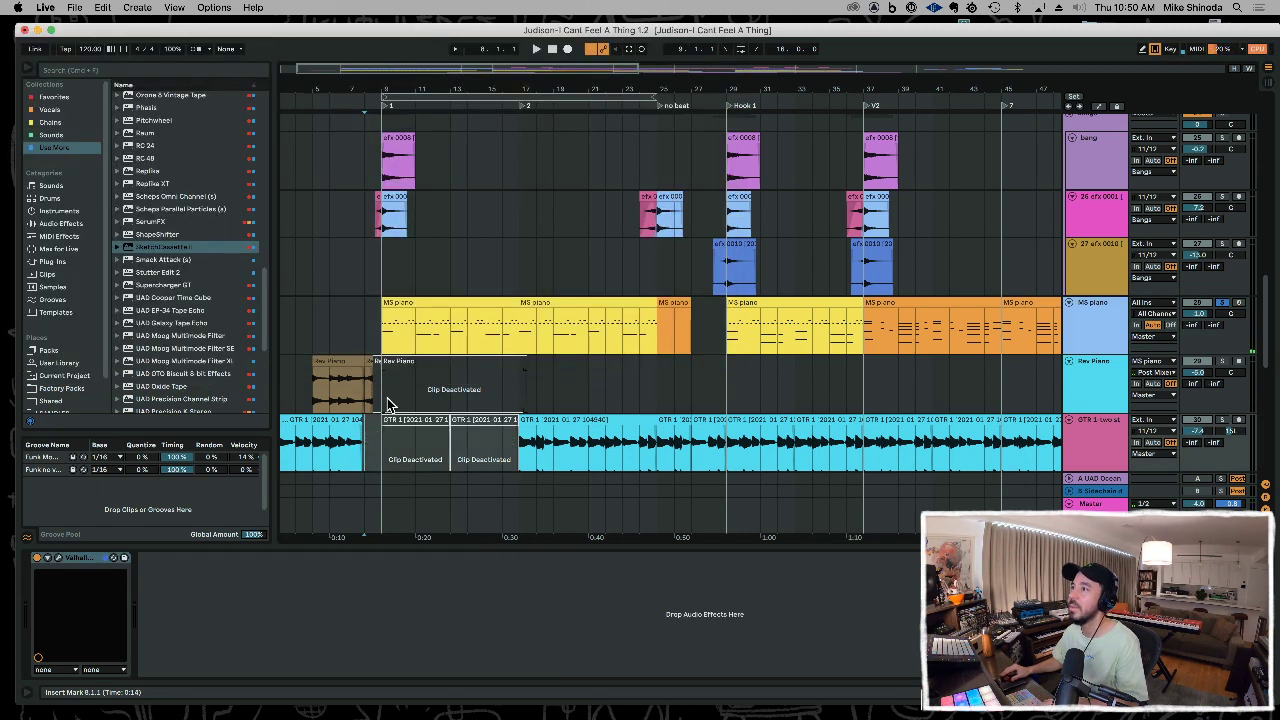
- Unsolo the MS piano, play the full mix from 9.1.1 and compare SketchCassette II with NR Comp off and on
left_click(384, 343)
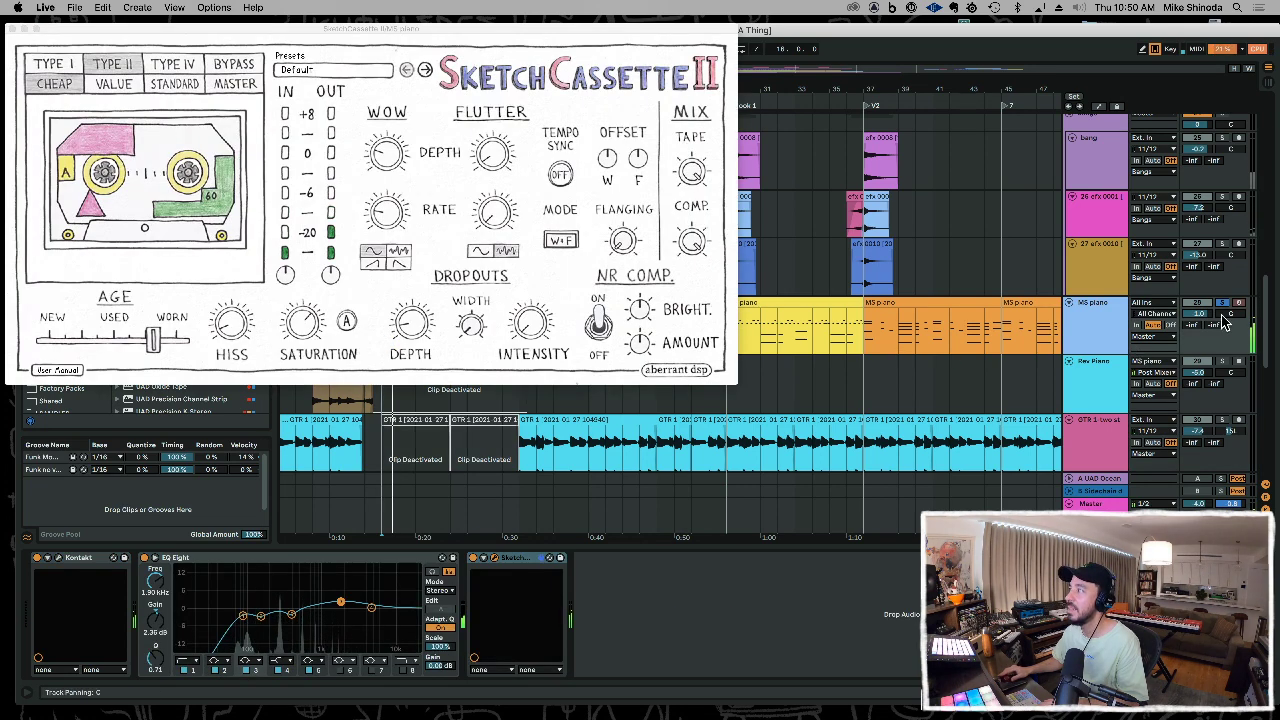
key("space")
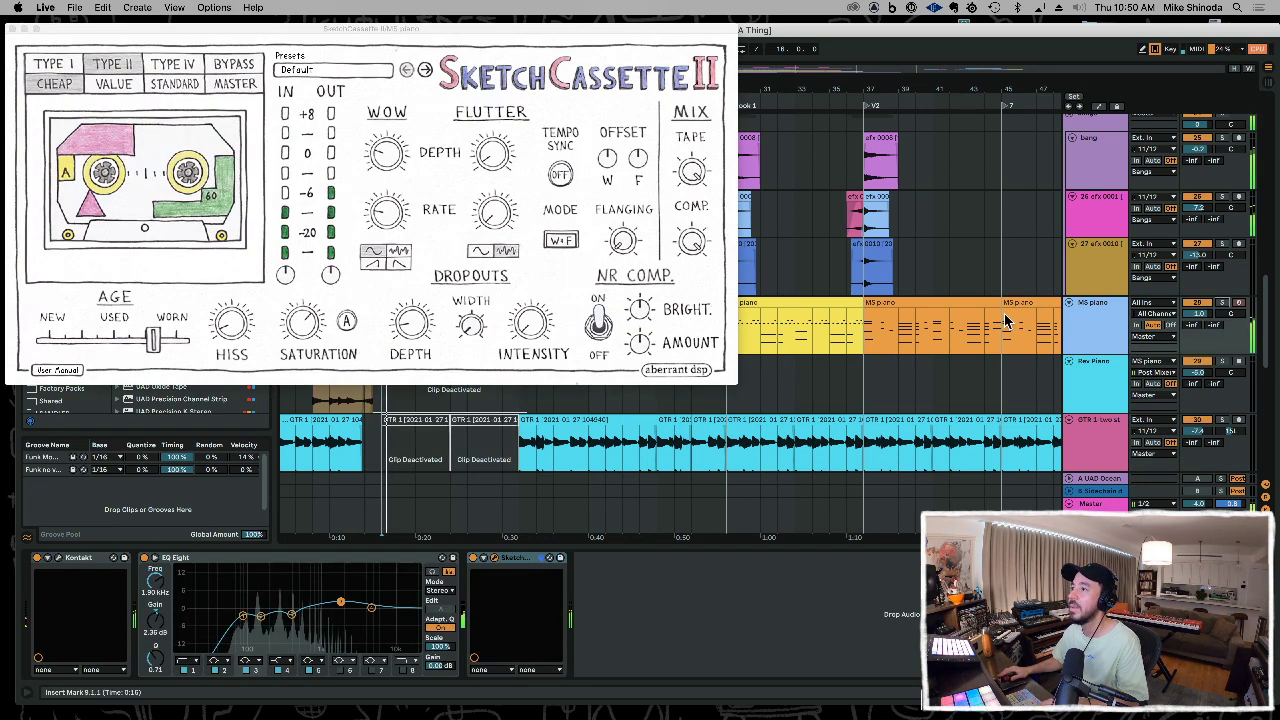
left_click(599, 324)
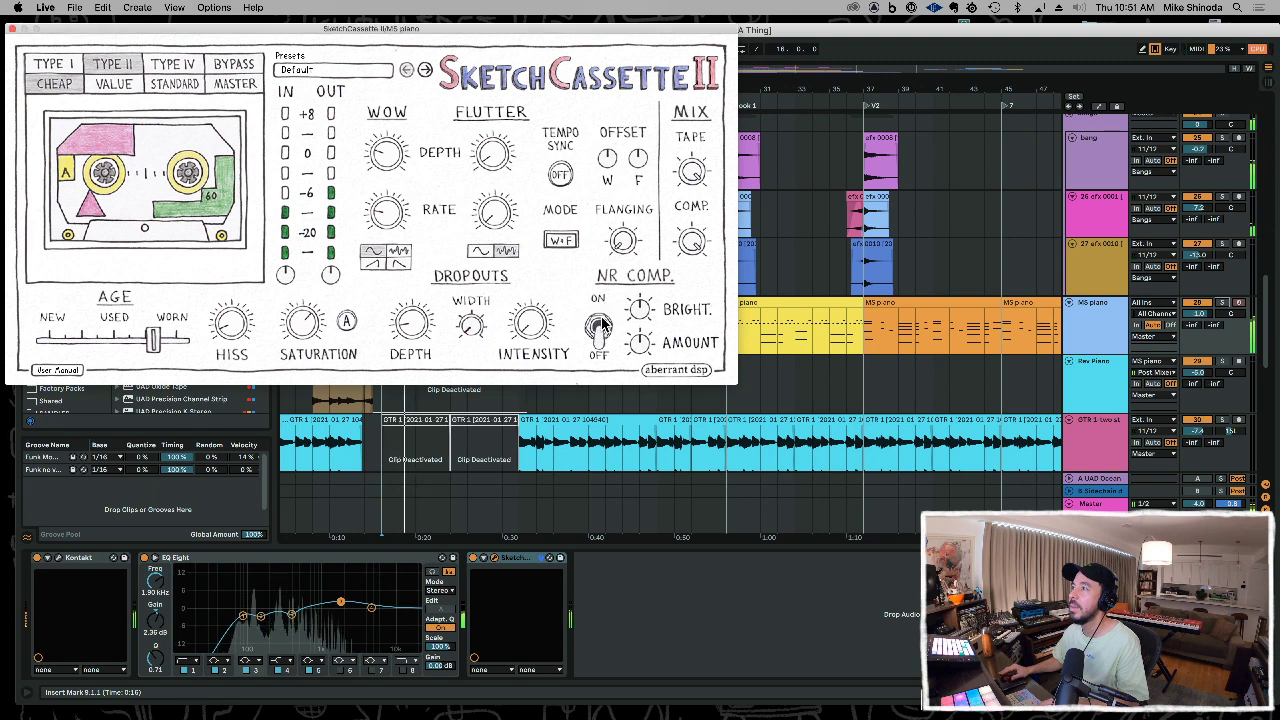
left_click(600, 325)
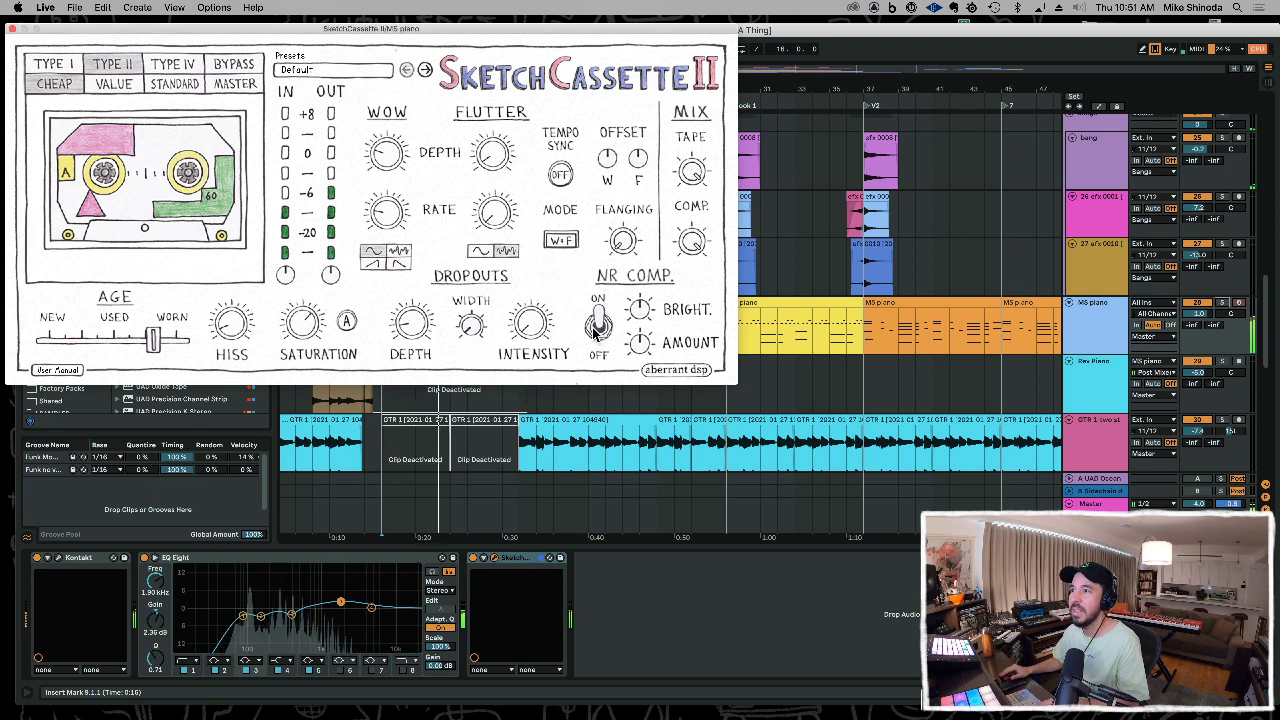
- Move the MS piano's EQ Eight behind SketchCassette II and reduce its mid boost, shifting it down in frequency
left_click(345, 600)
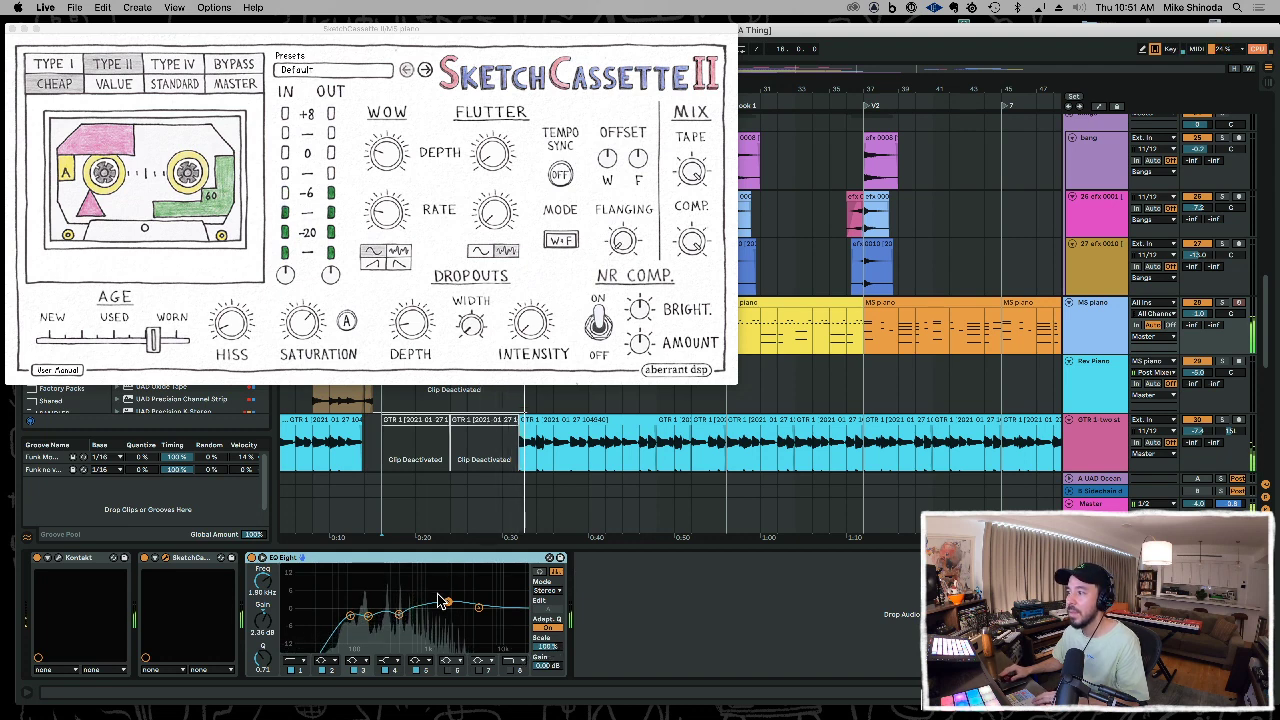
left_click_drag(449, 605, 477, 595)
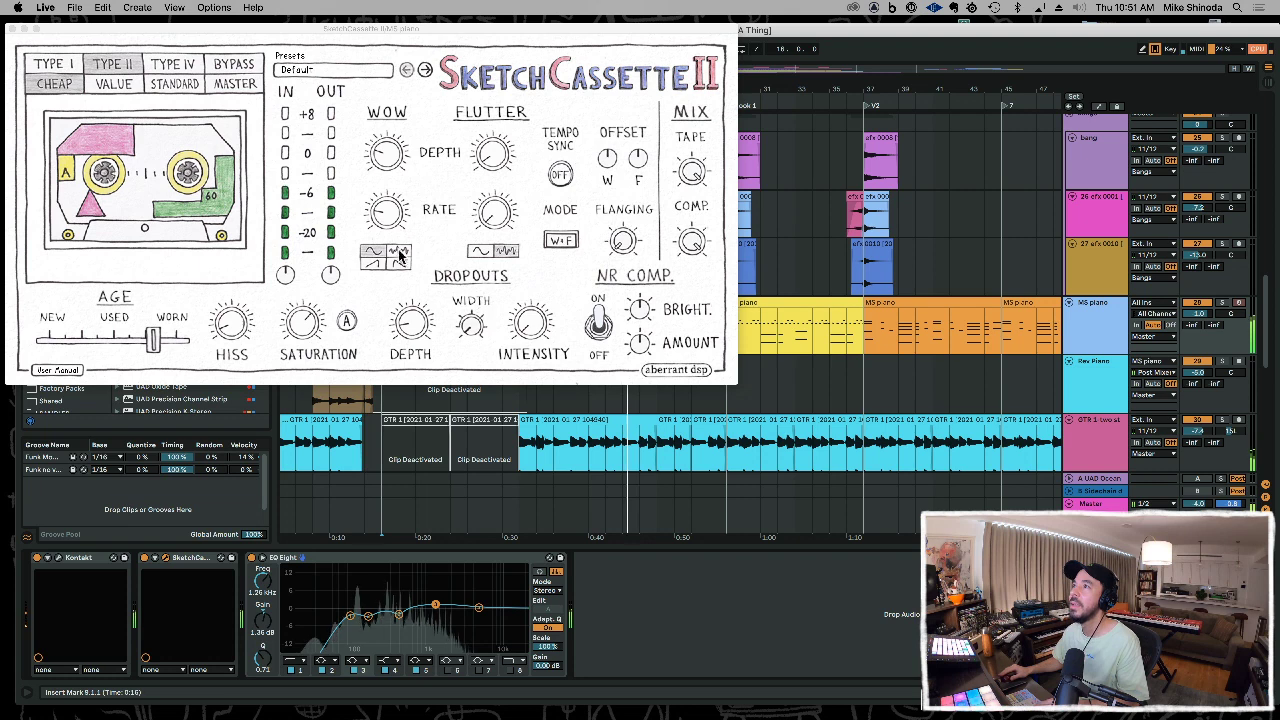
- Lower SketchCassette II's output level on the MS piano, close the plug-in and play the intro from 5.1.1
left_click_drag(331, 273, 331, 285)
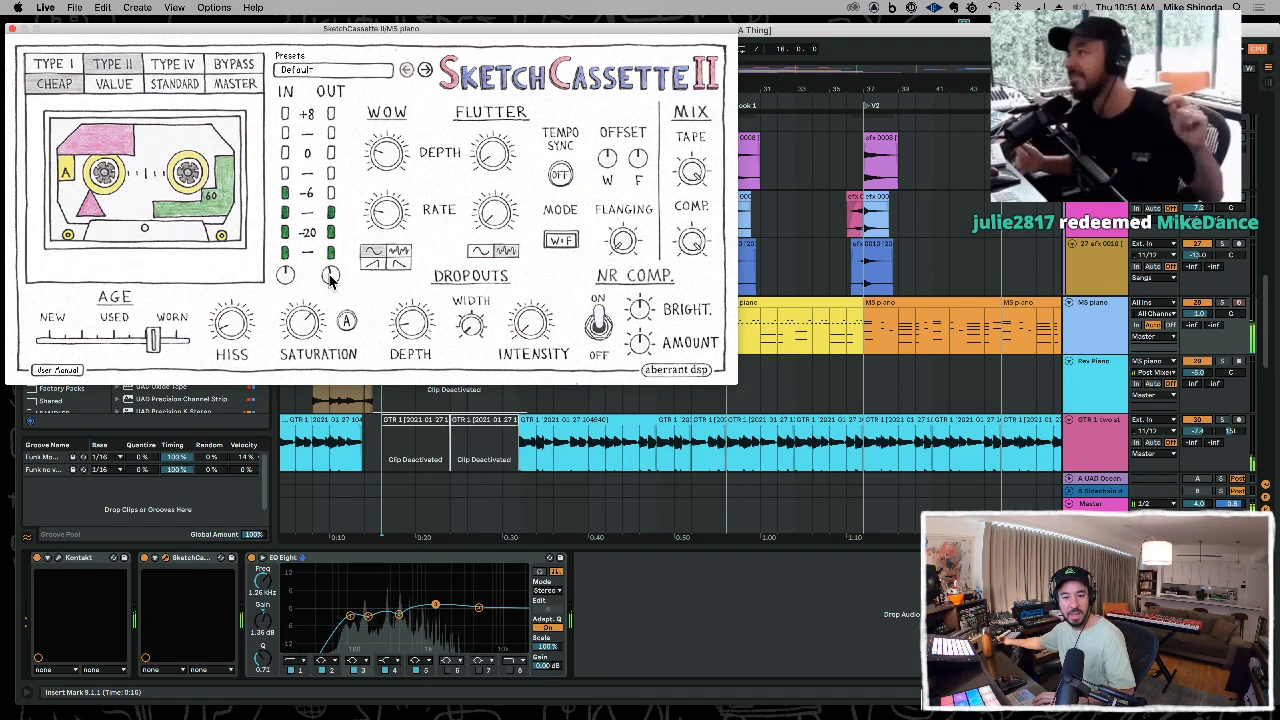
left_click(10, 30)
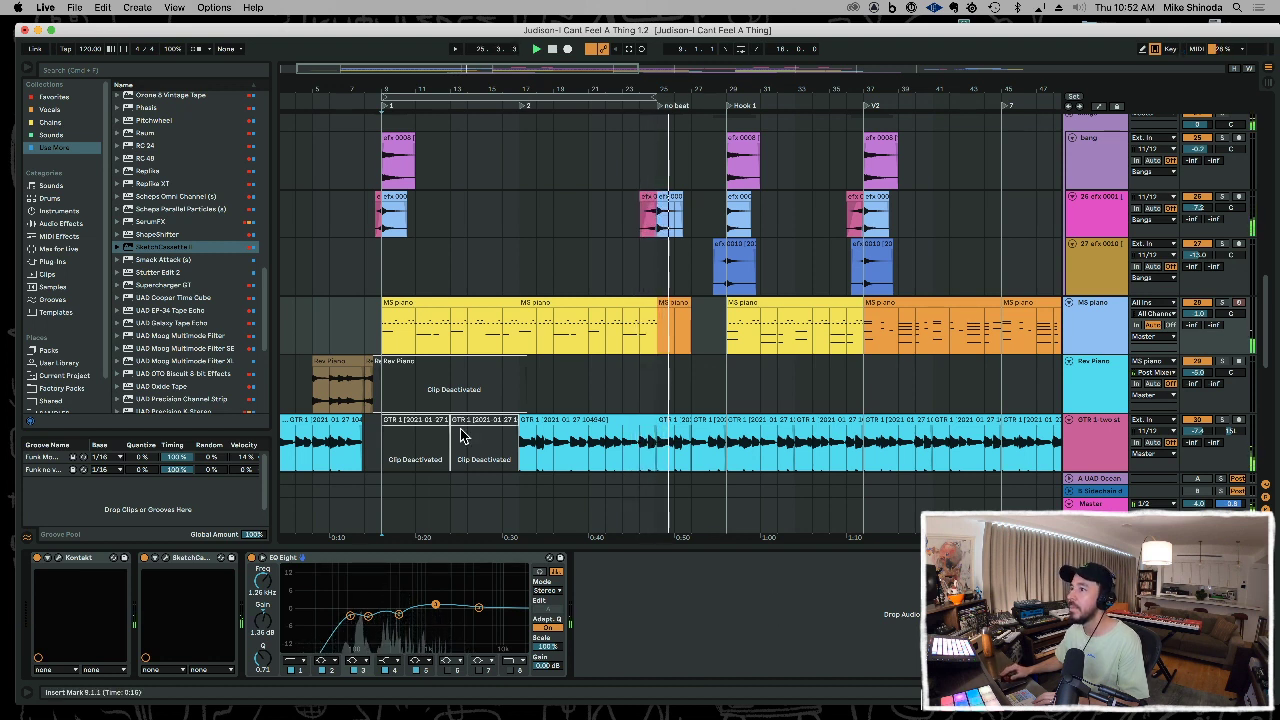
left_click(313, 323)
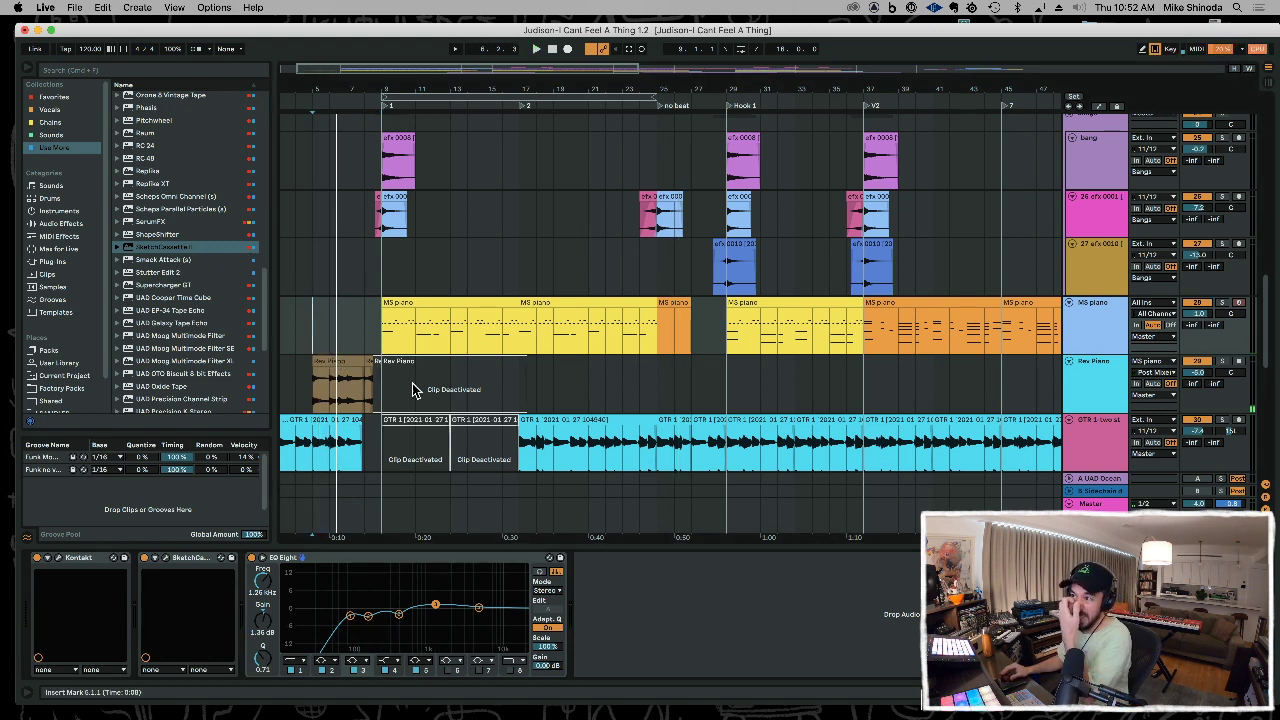
- Add an EQ Eight from the EQ & Filters audio effects to the Rev Piano track
left_click(1085, 394)
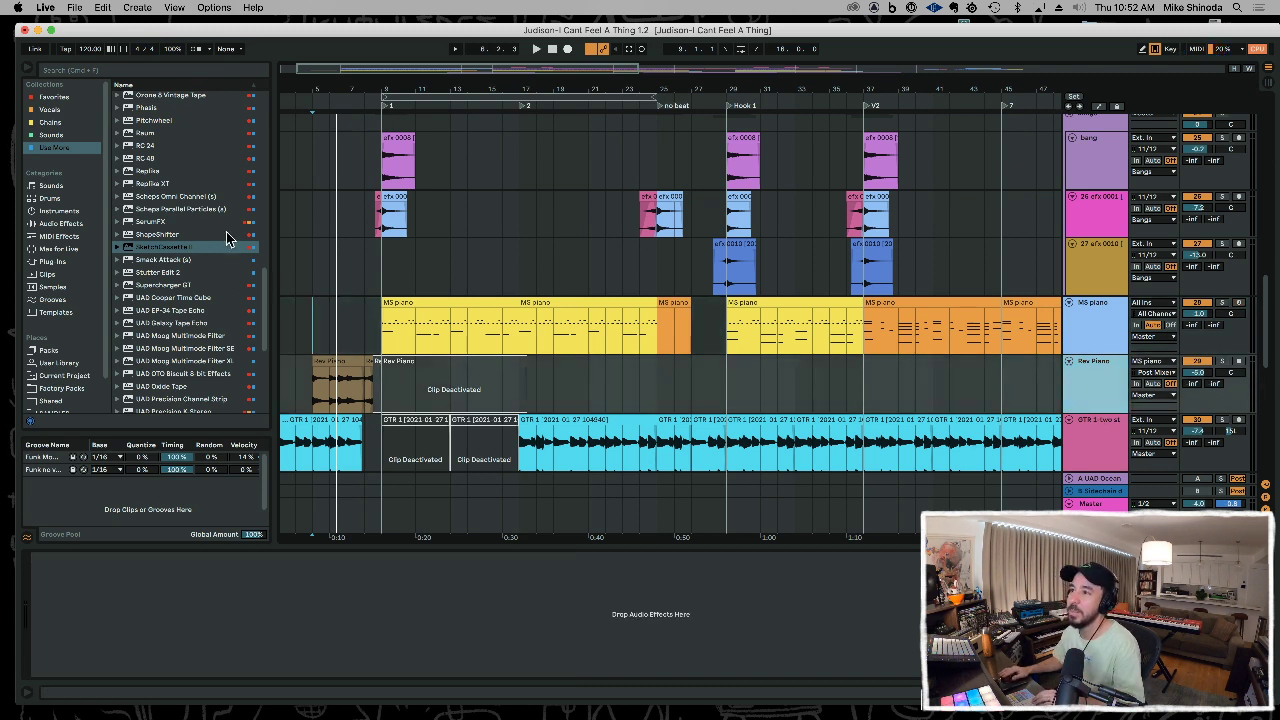
left_click(50, 262)
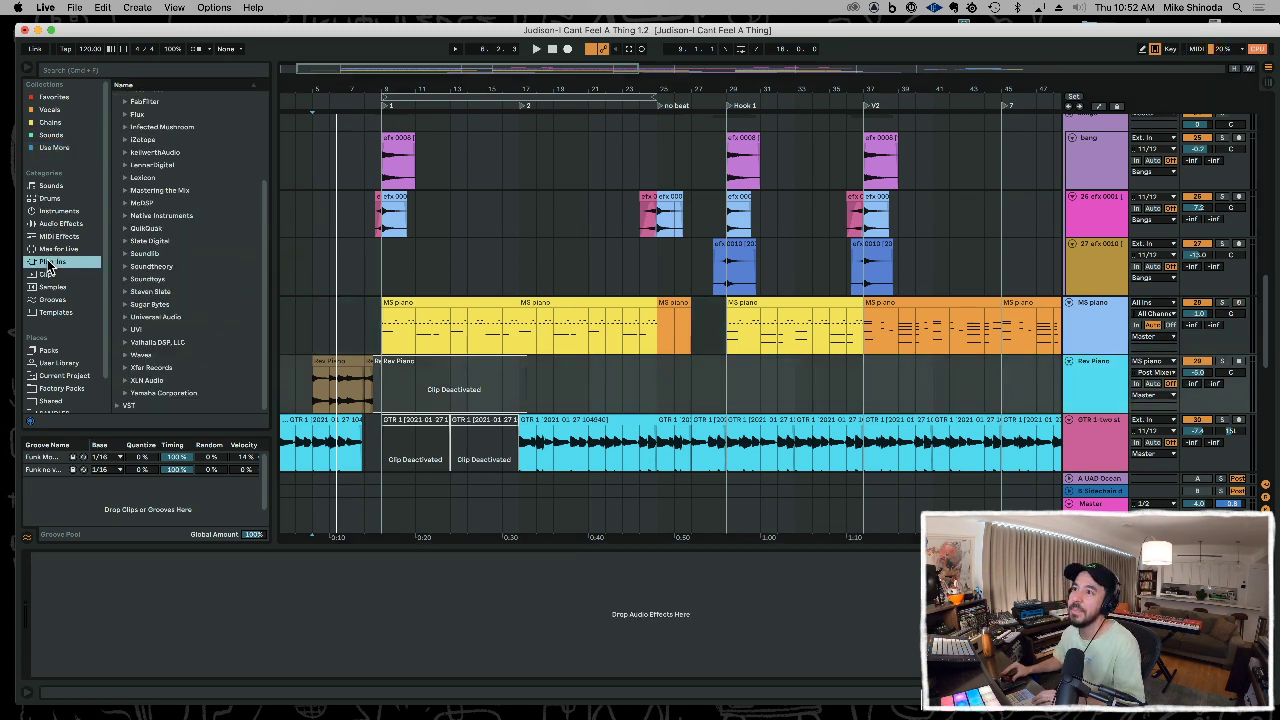
scroll(122, 297, "up", 5)
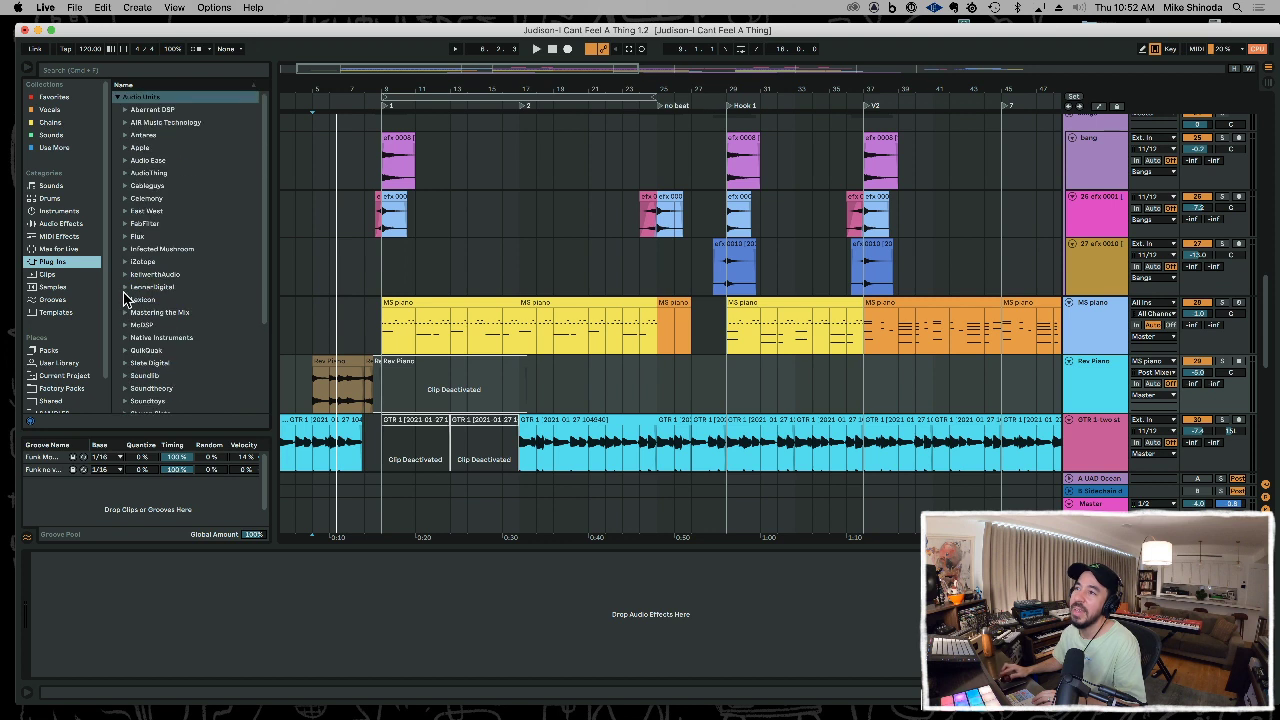
left_click(60, 223)
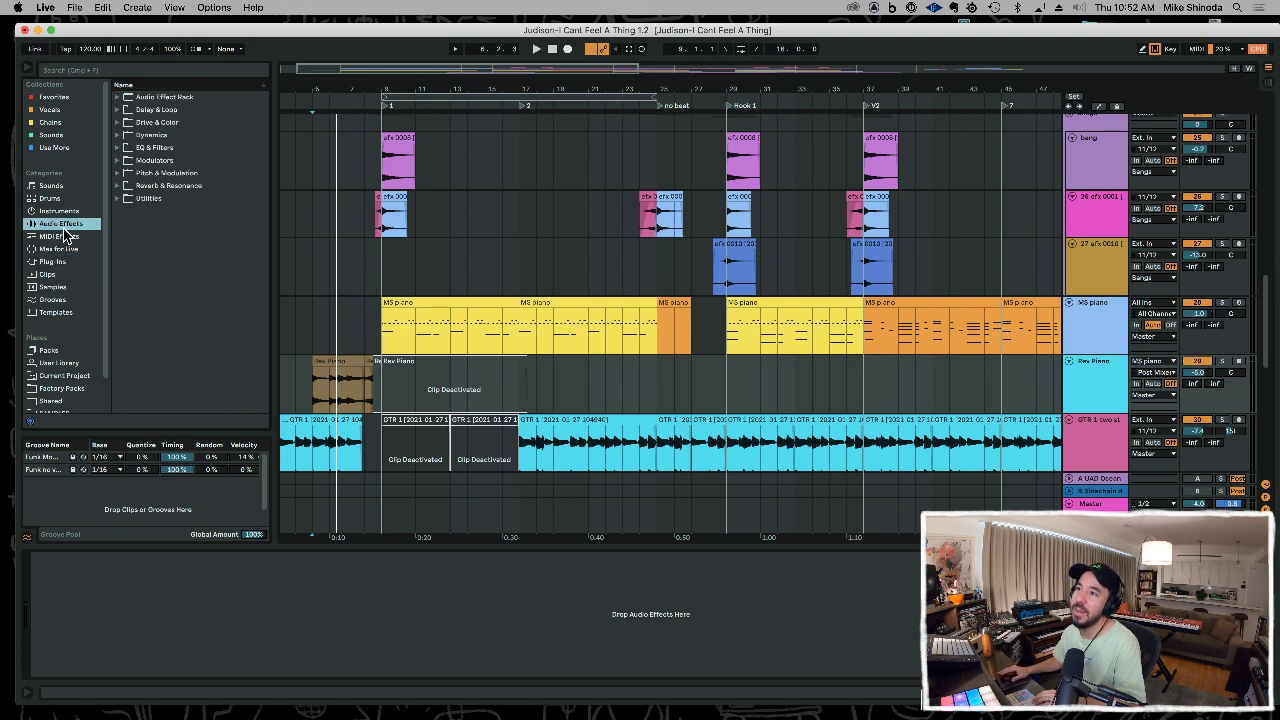
left_click(166, 148)
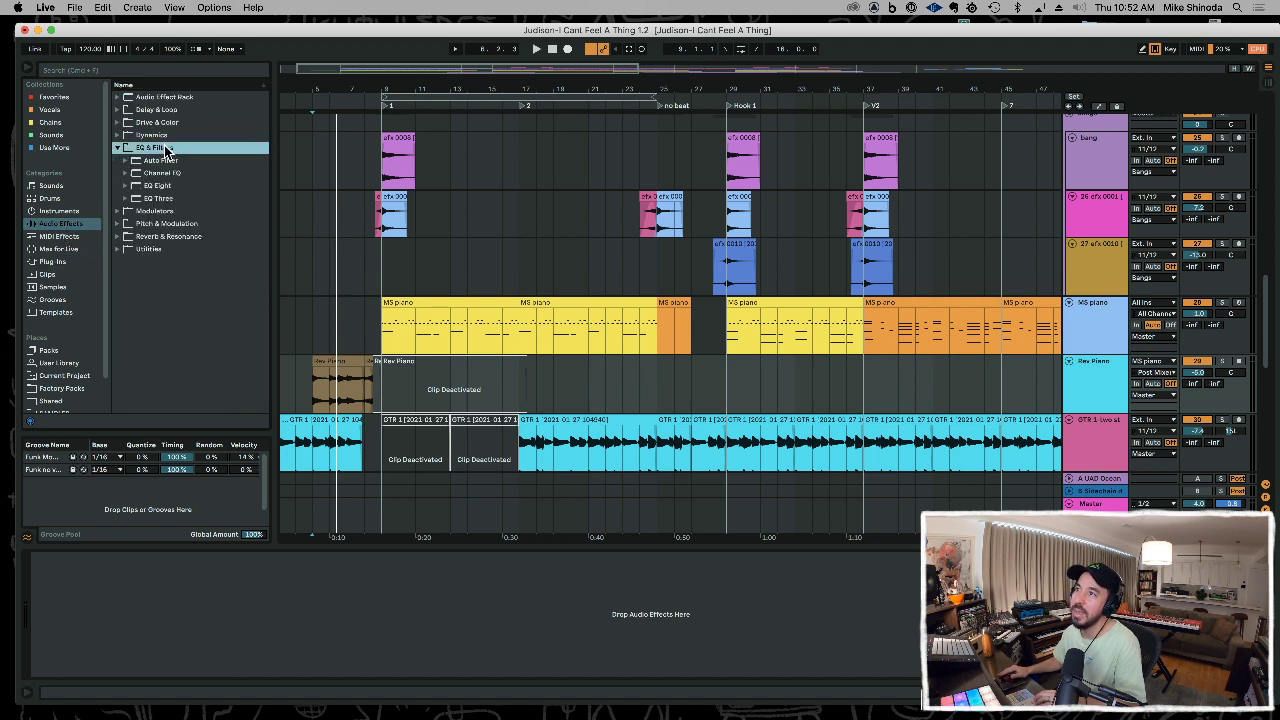
left_click_drag(156, 191, 165, 189)
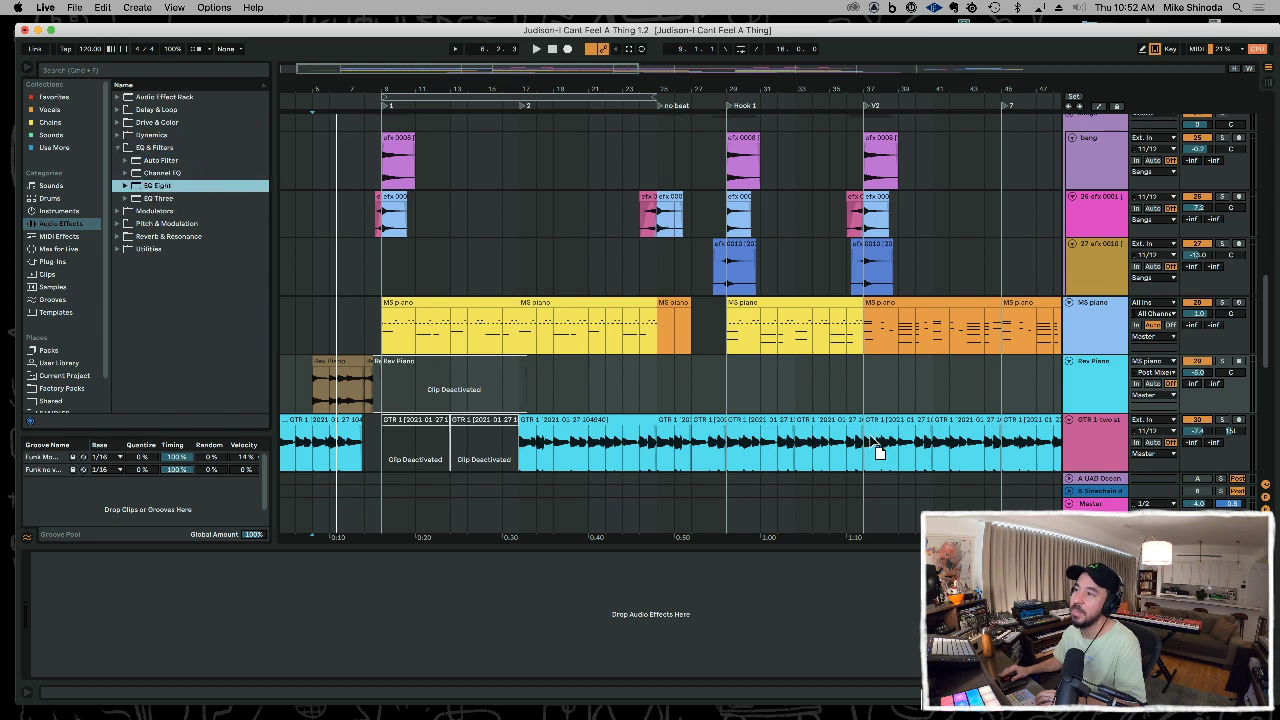
left_click_drag(1087, 369, 1091, 375)
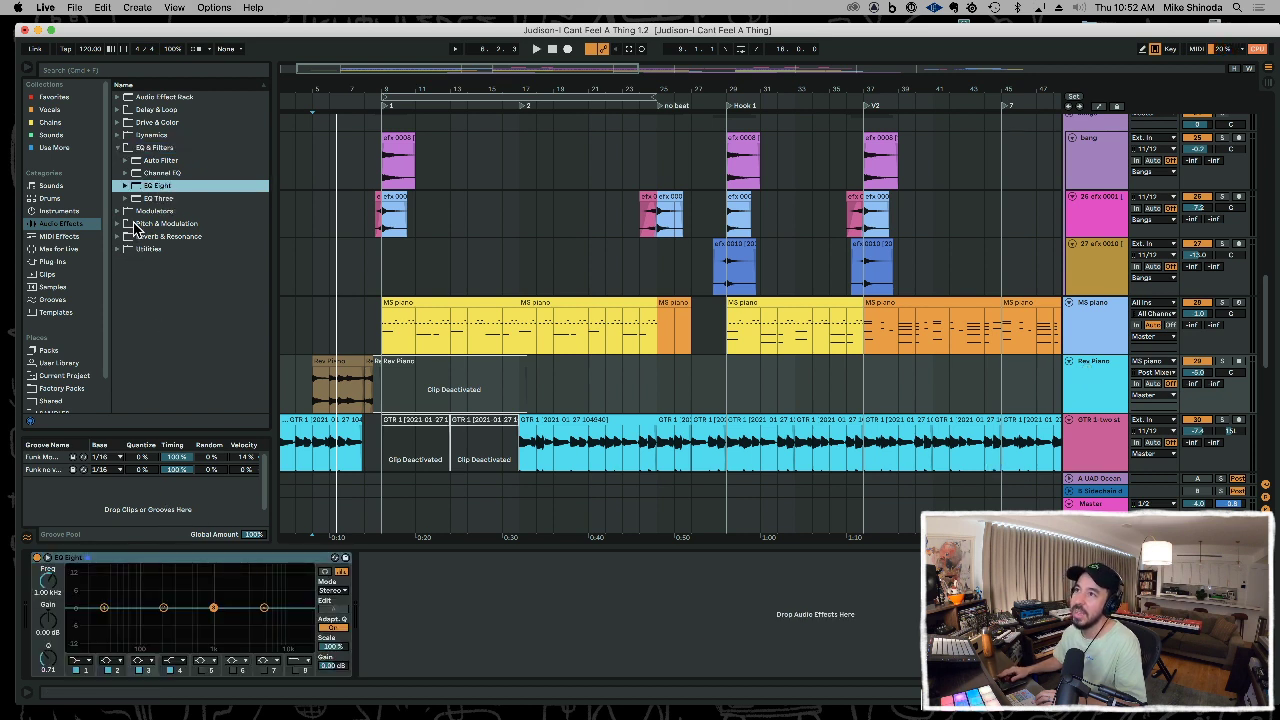
- Load the Master Thinner preset into the Rev Piano EQ, raise its low cut and lower its high cut to about 11.4 kHz
left_click(125, 186)
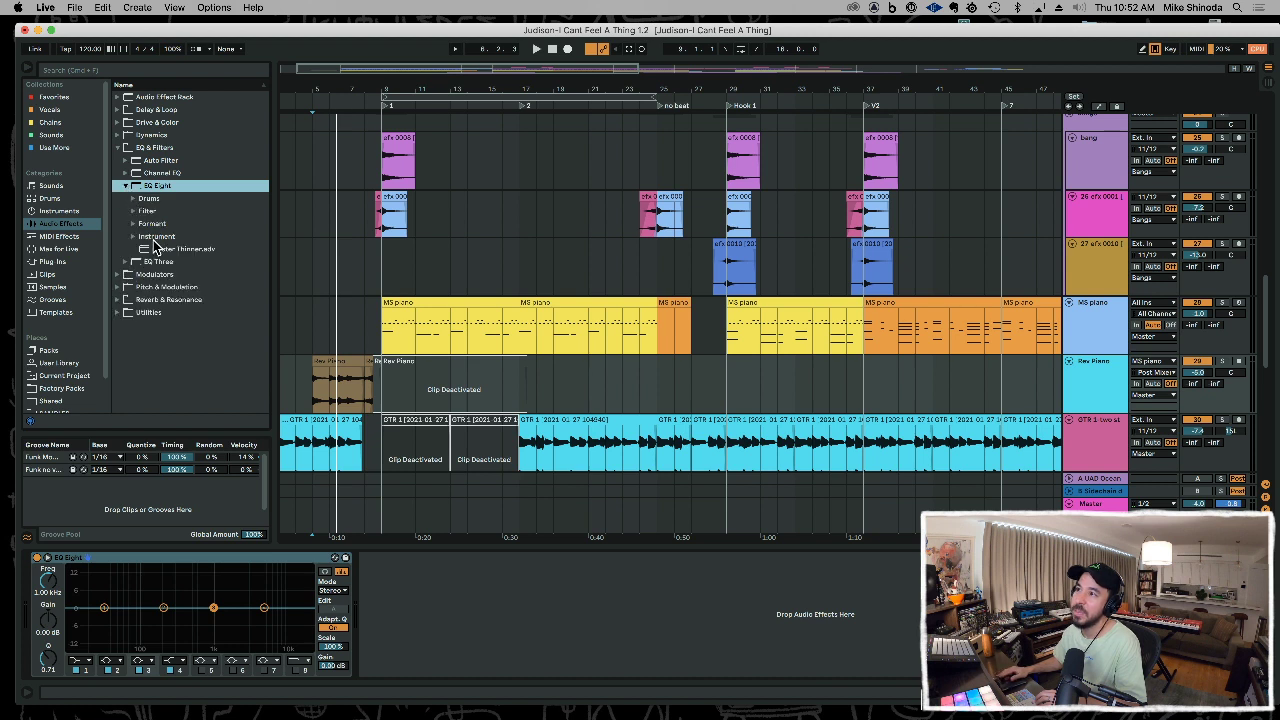
left_click_drag(153, 252, 155, 579)
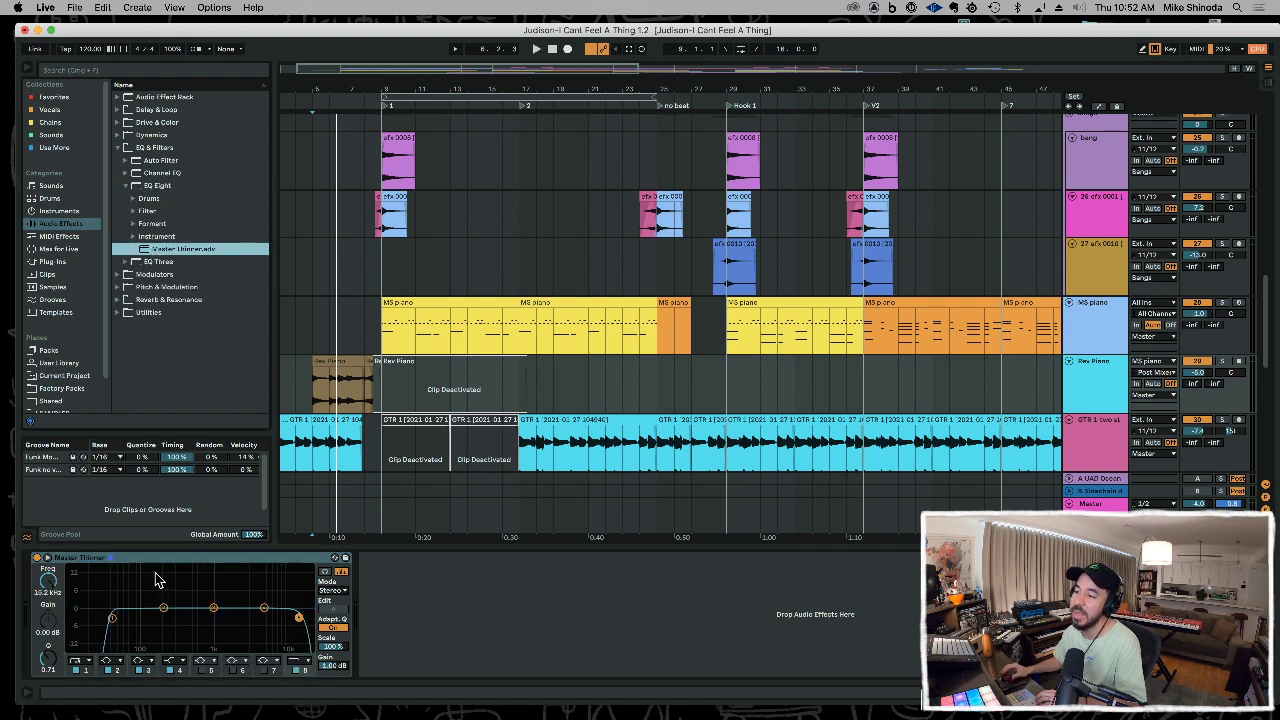
left_click_drag(114, 619, 118, 620)
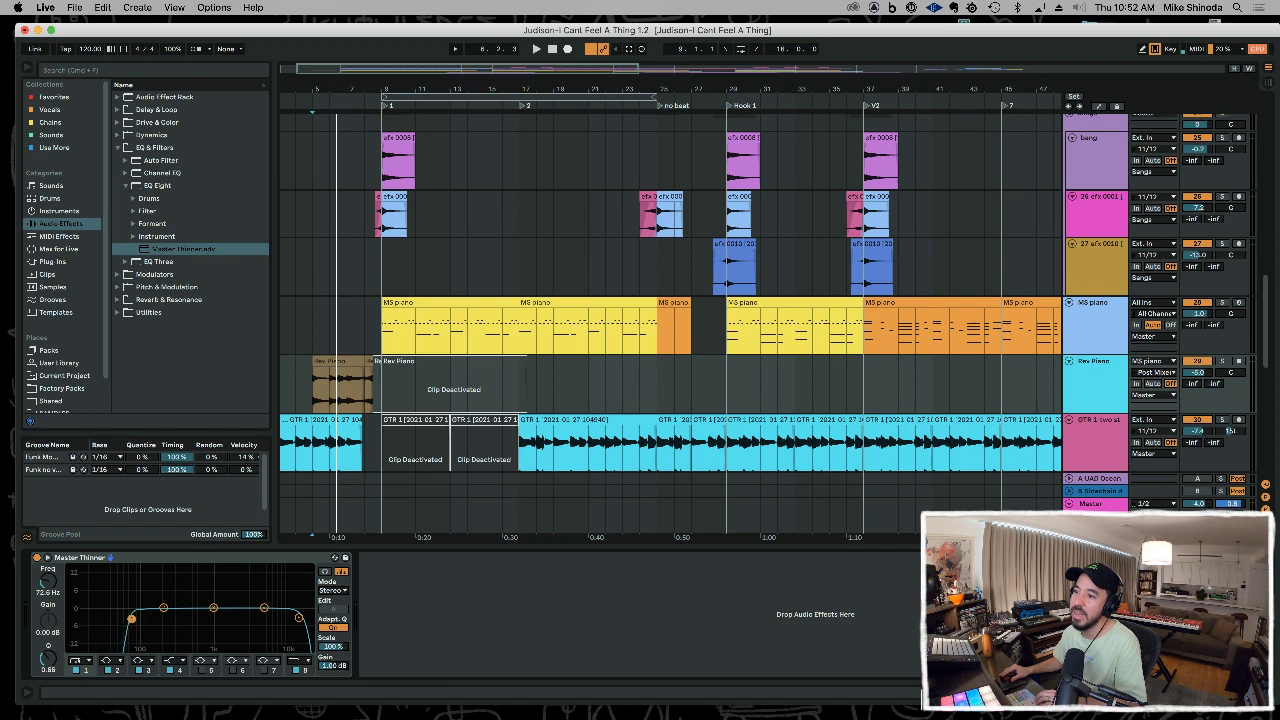
left_click_drag(300, 619, 292, 614)
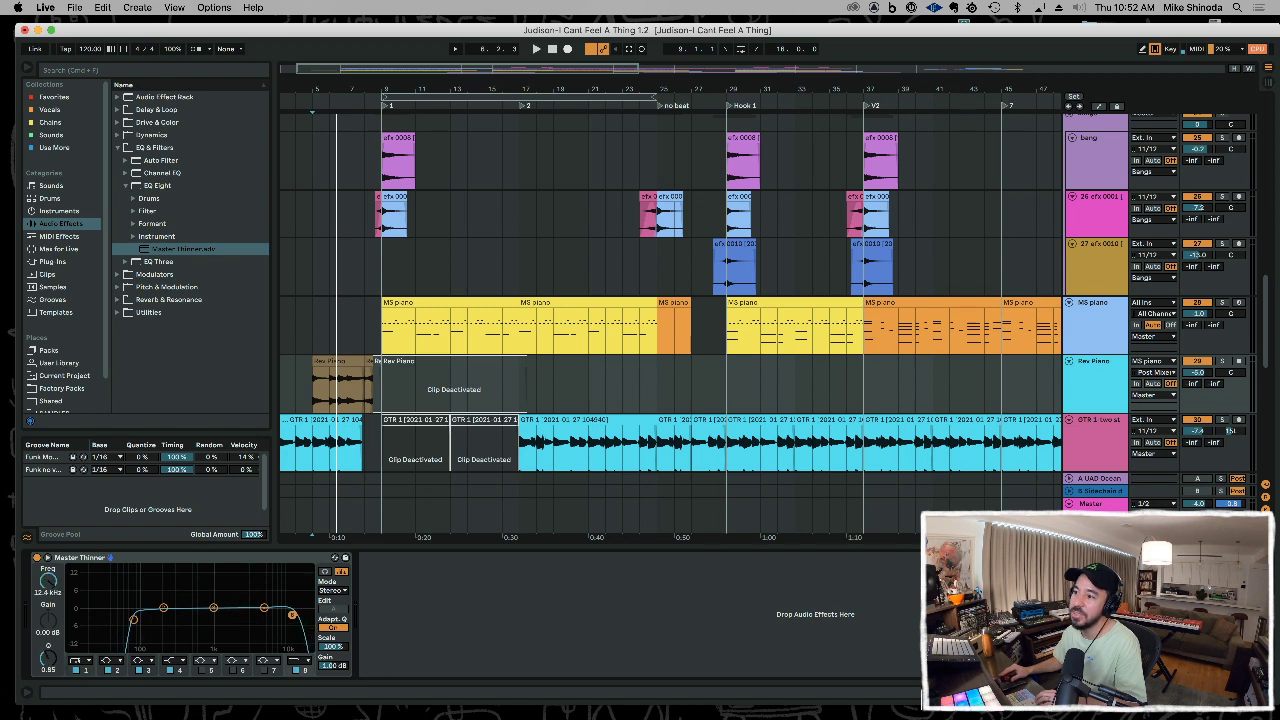
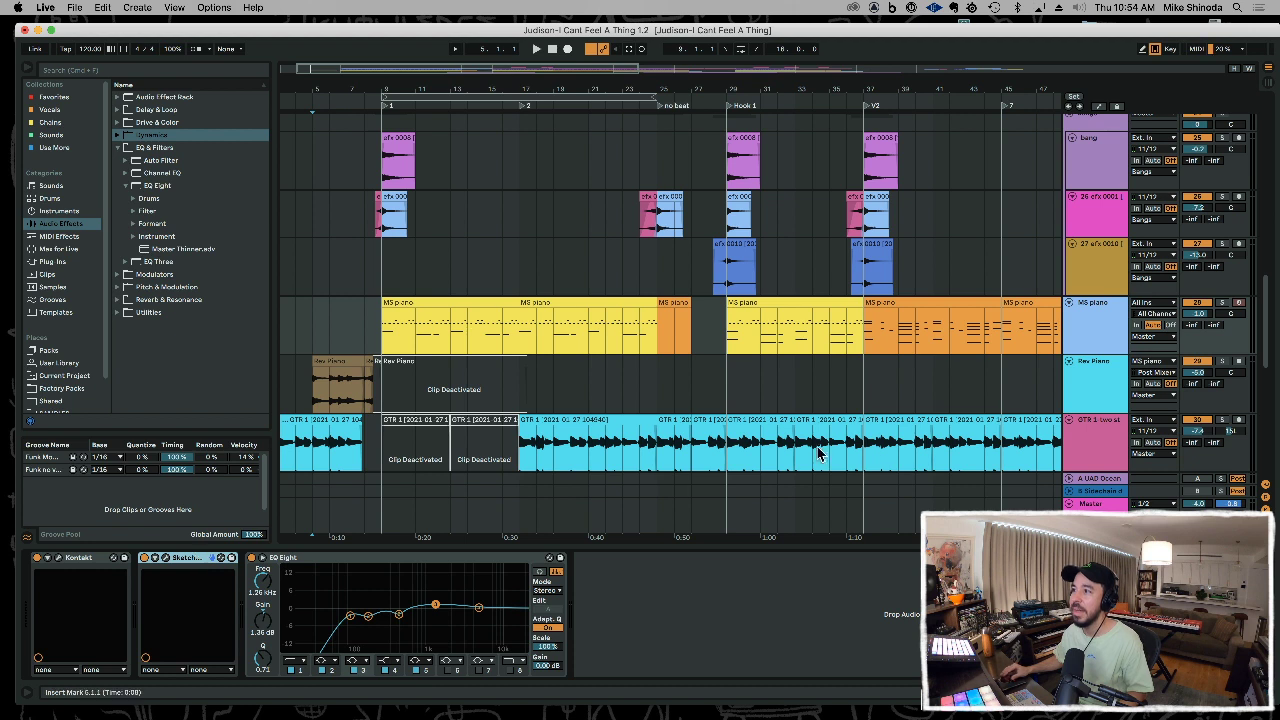
- Paste the copied SketchCassette II onto the Rev Piano track and place it ahead of the Master Thinner EQ
left_click(1120, 400)
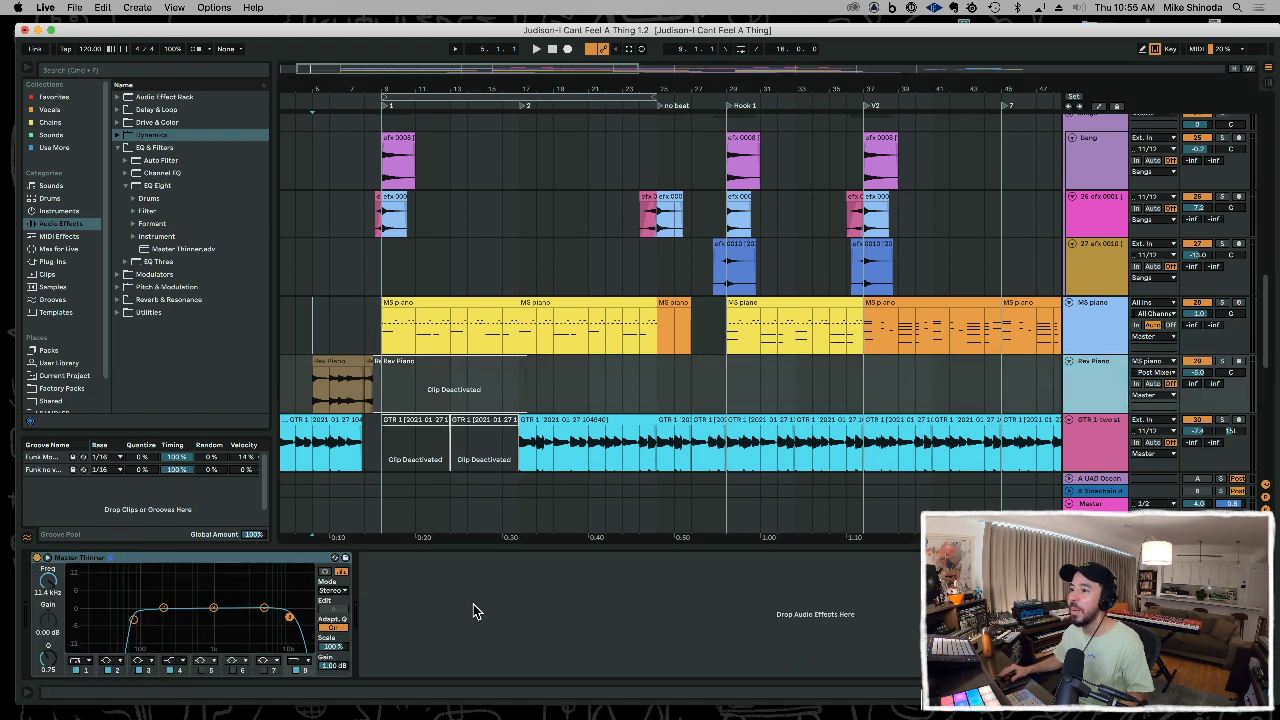
key("super+v")
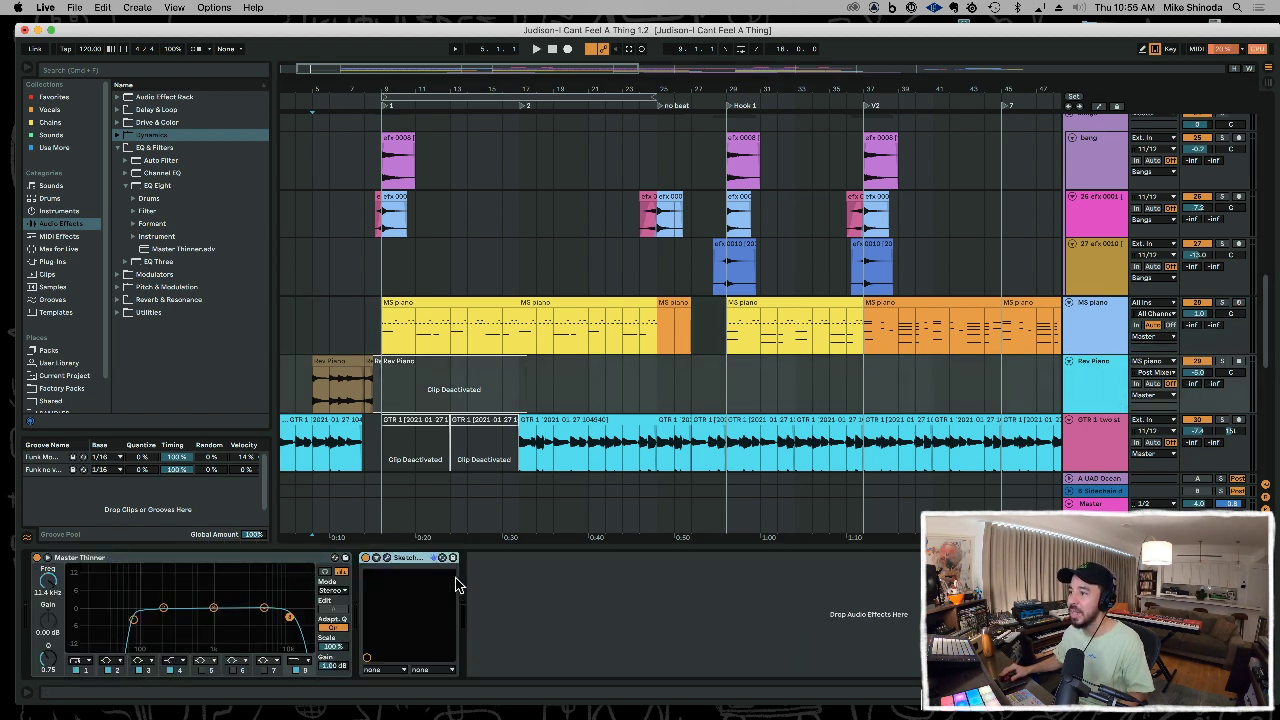
left_click_drag(143, 546, 50, 559)
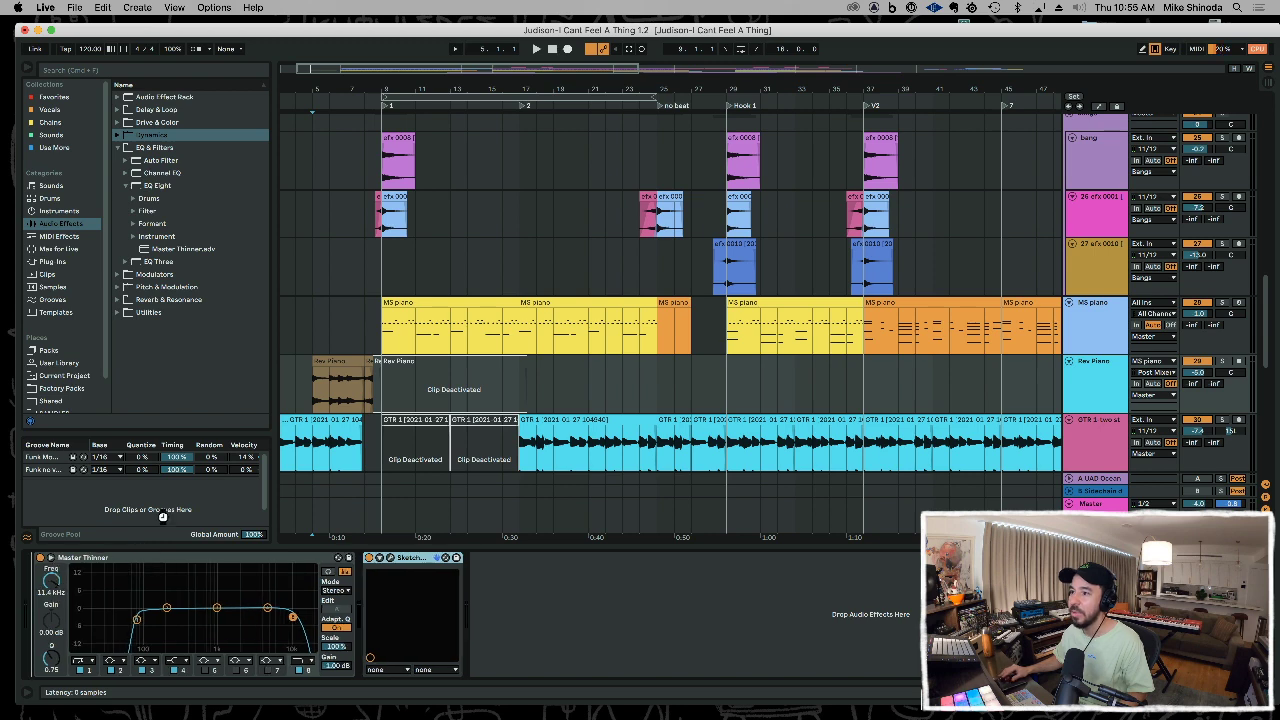
- Play the song from 5.1.1 and check the SketchCassette II settings on the MS piano track
left_click(314, 345)
key("space")
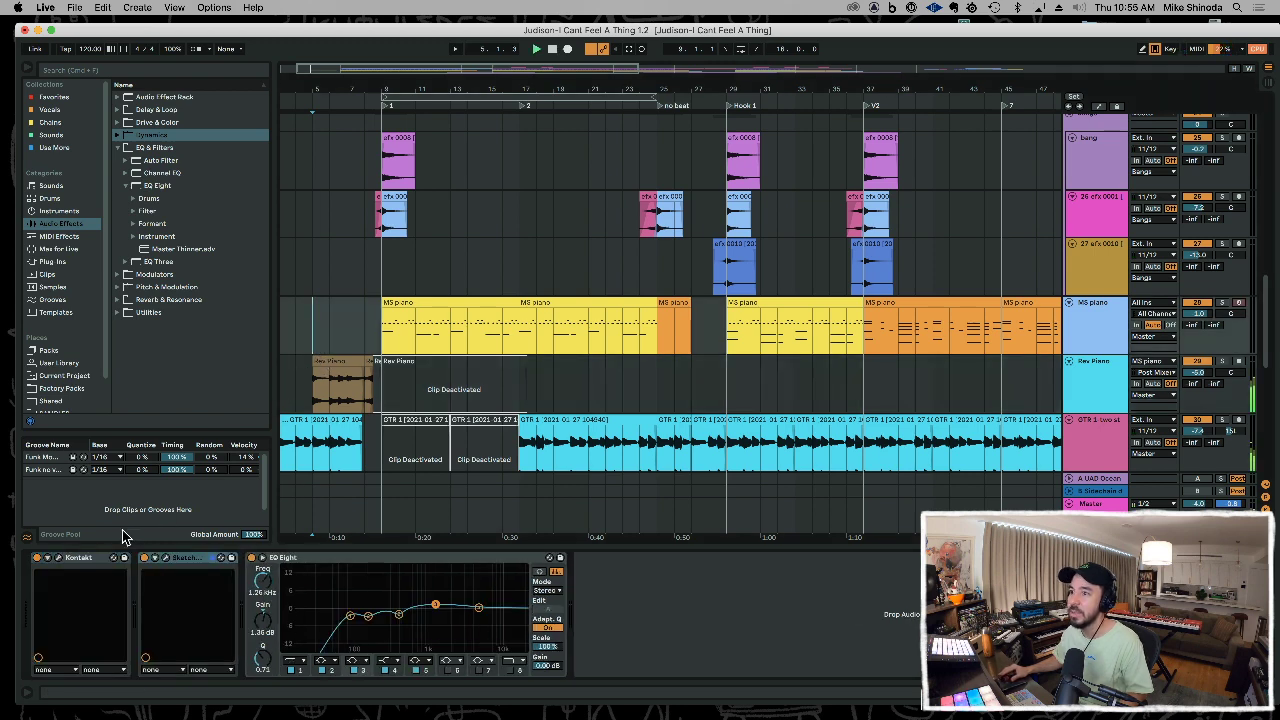
left_click(165, 560)
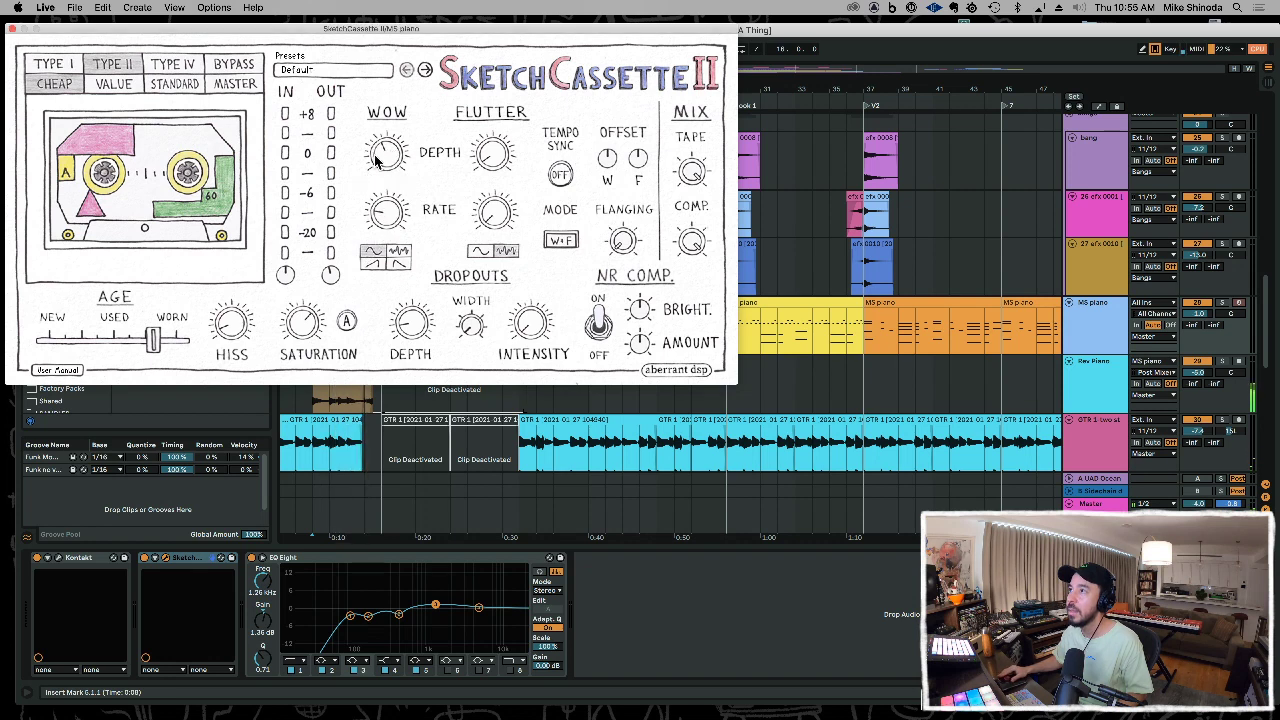
left_click(13, 30)
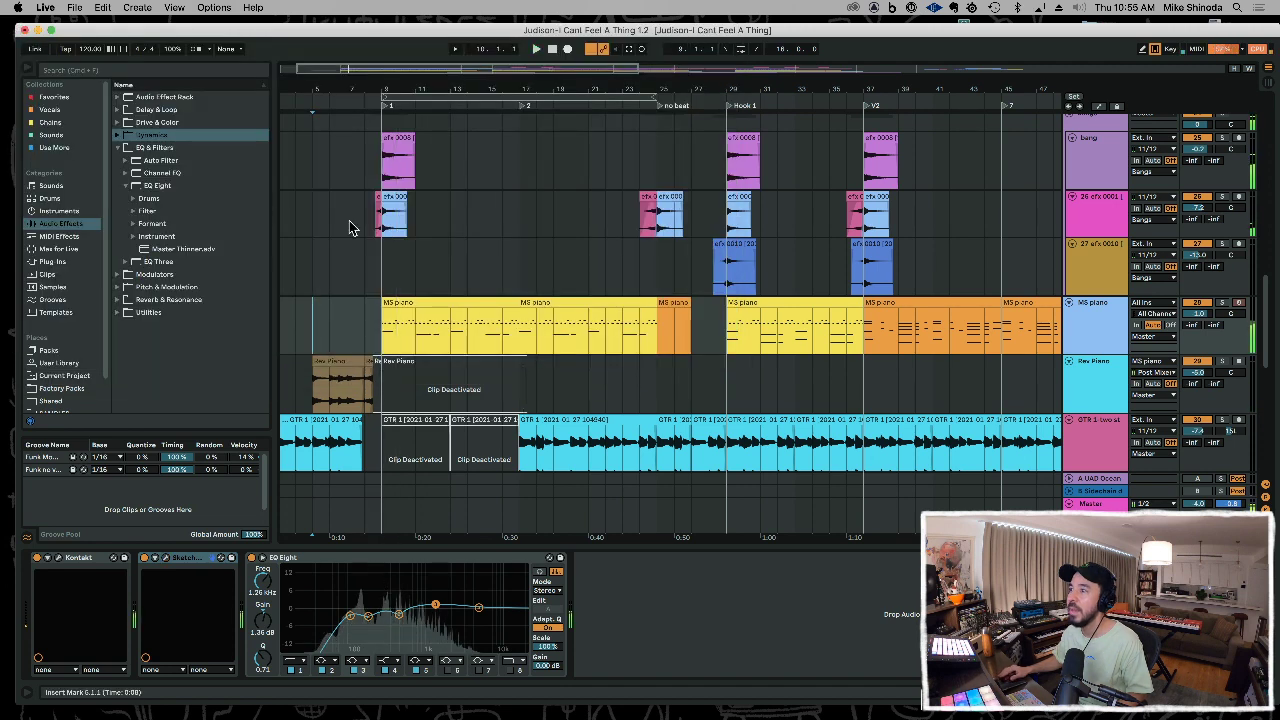
- Play Rev Piano from 6.1.1, lower its EQ's high cut much further and boost the mids by 2.36 dB around 1.19 kHz
left_click(334, 364)
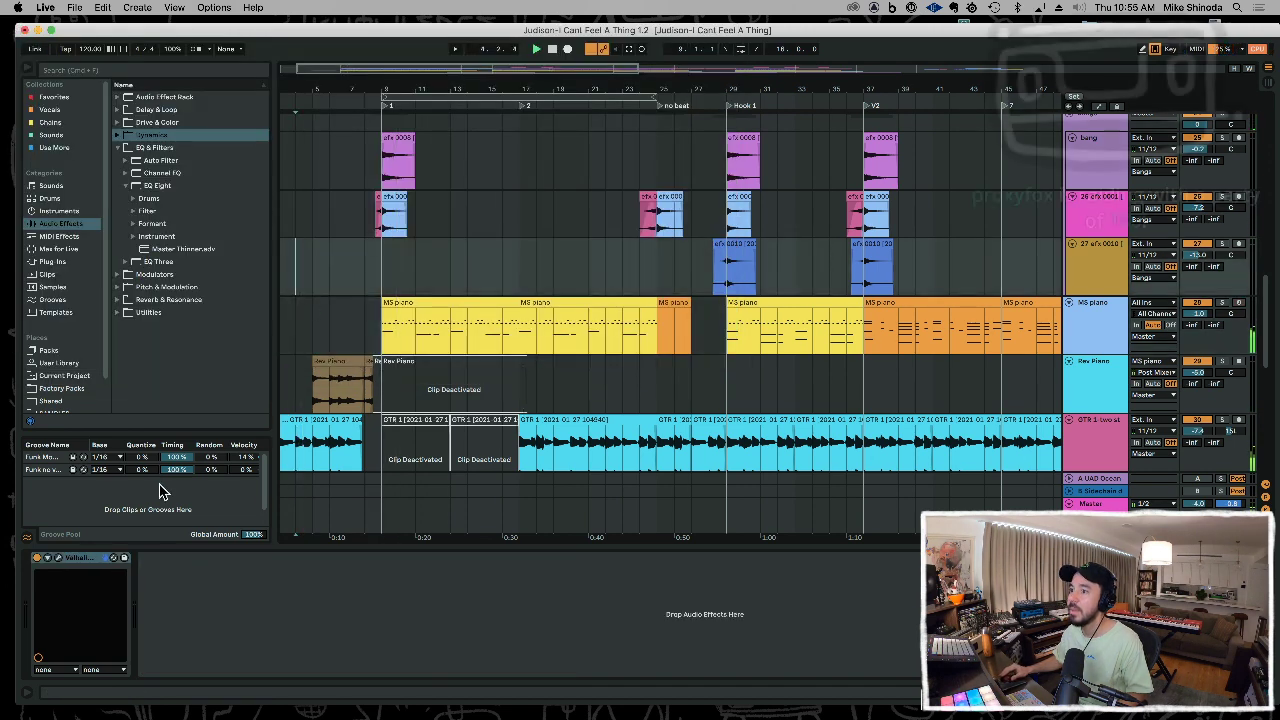
left_click(327, 396)
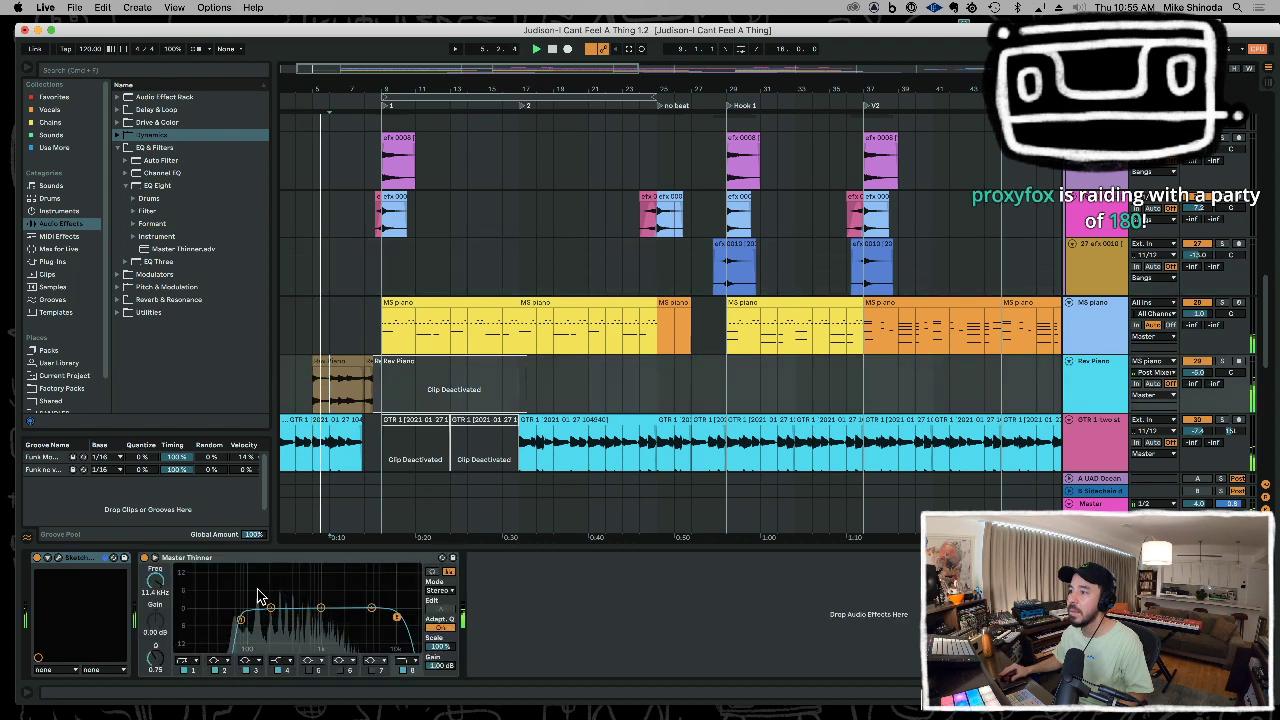
left_click_drag(397, 617, 328, 607)
left_click(321, 608)
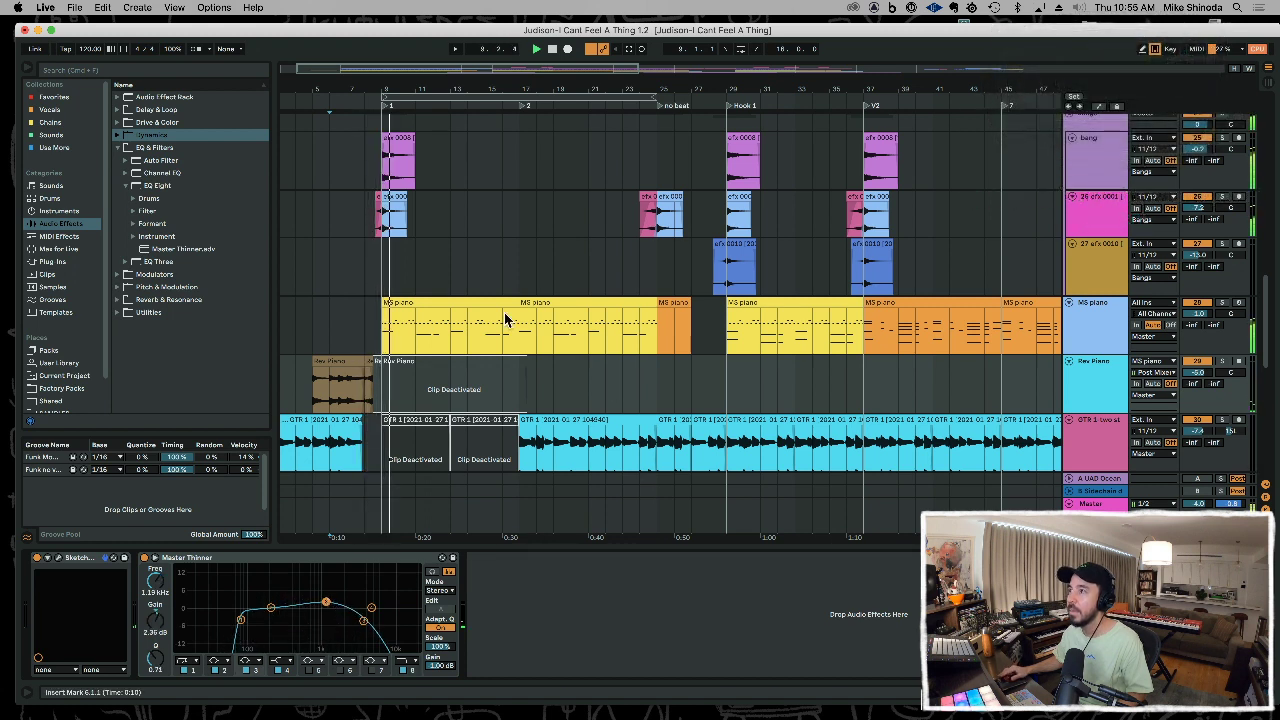
- Deactivate the short effect clip leading into 9.1.1 on the 26 efx track and audition the transition without it
left_click_drag(365, 207, 387, 210)
key("space")
left_click(348, 204)
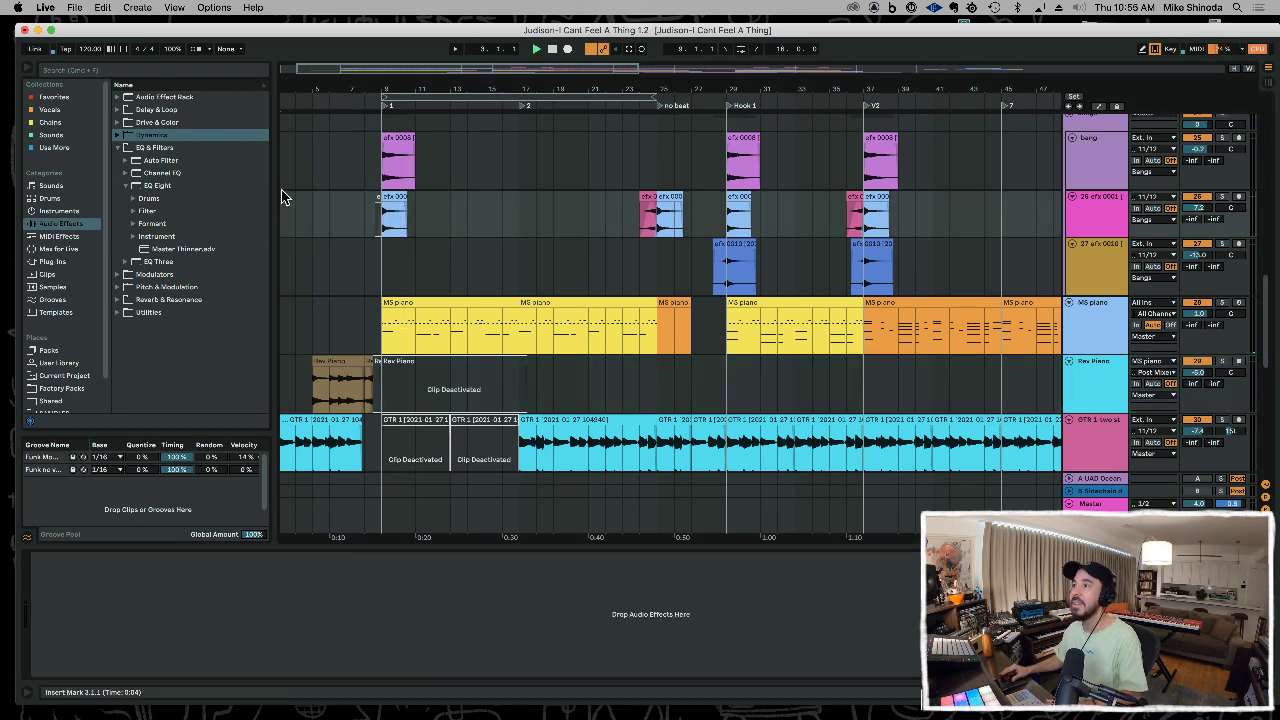
key("space")
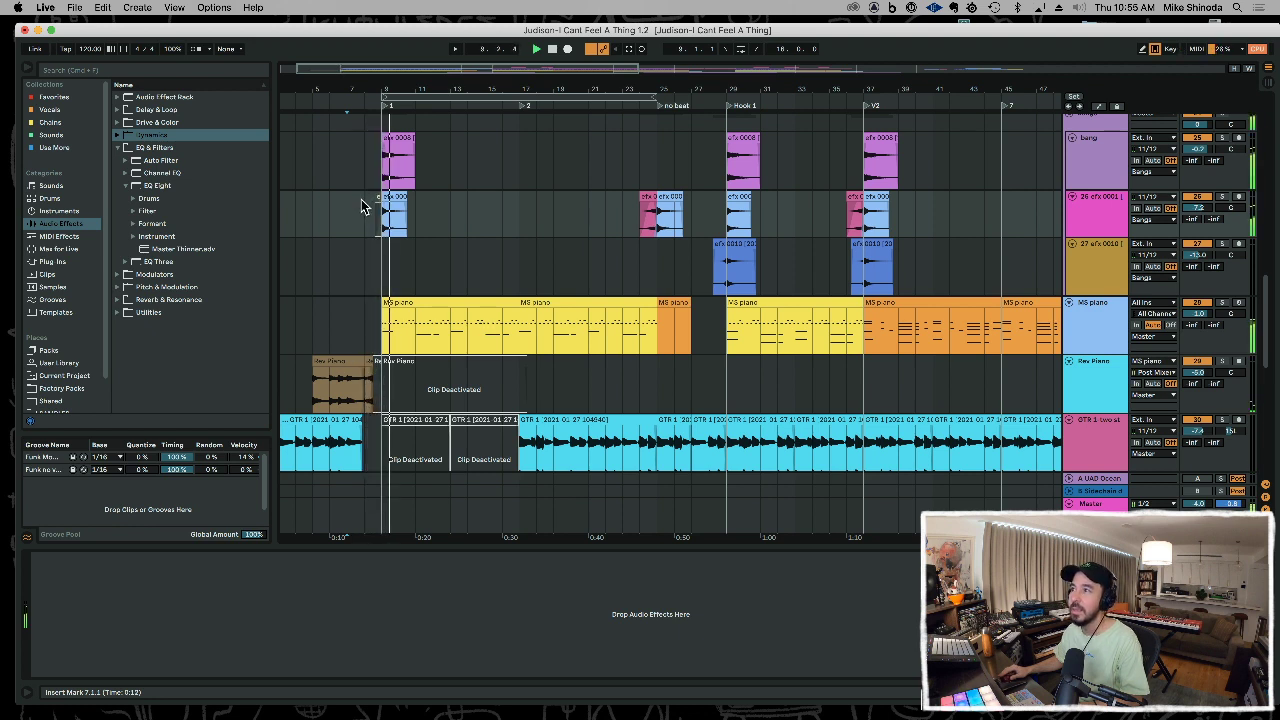
left_click(334, 213)
key("space")
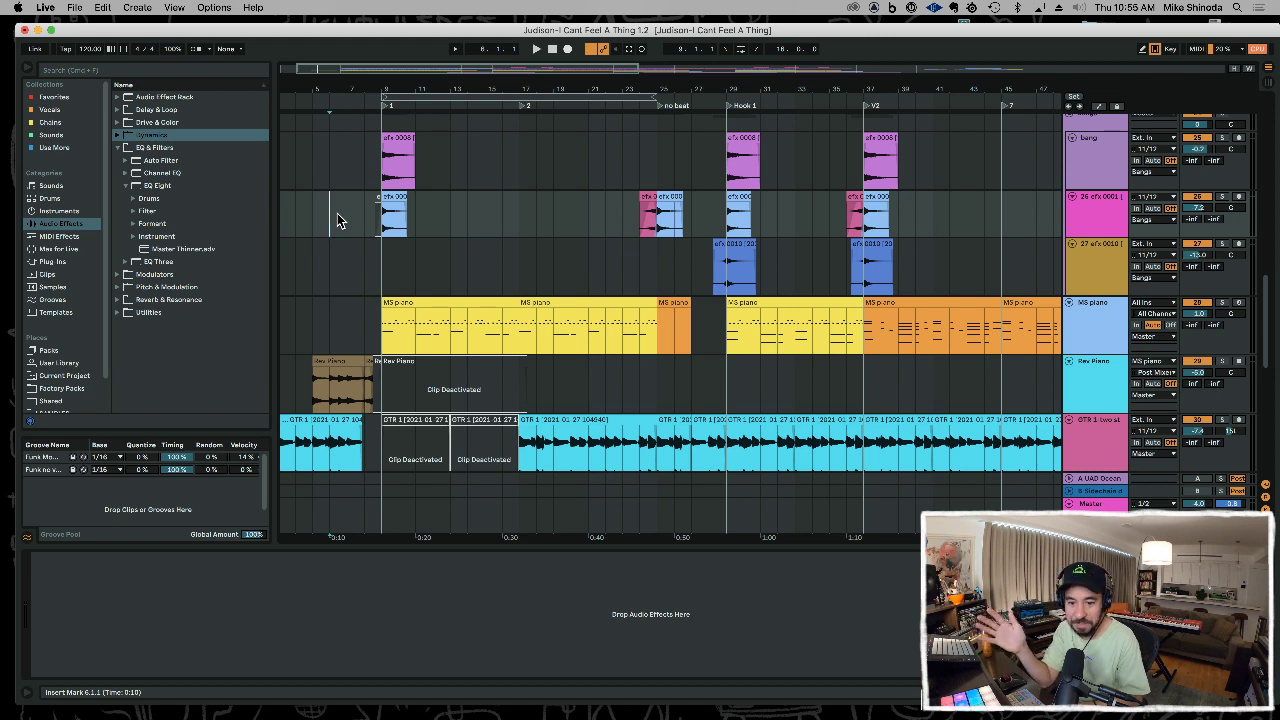
- Reactivate the short effect clip leading into 9.1.1 on the 26 efx track and place the playback start at 1.1.1
left_click_drag(349, 87, 349, 50)
left_click_drag(380, 205, 395, 204)
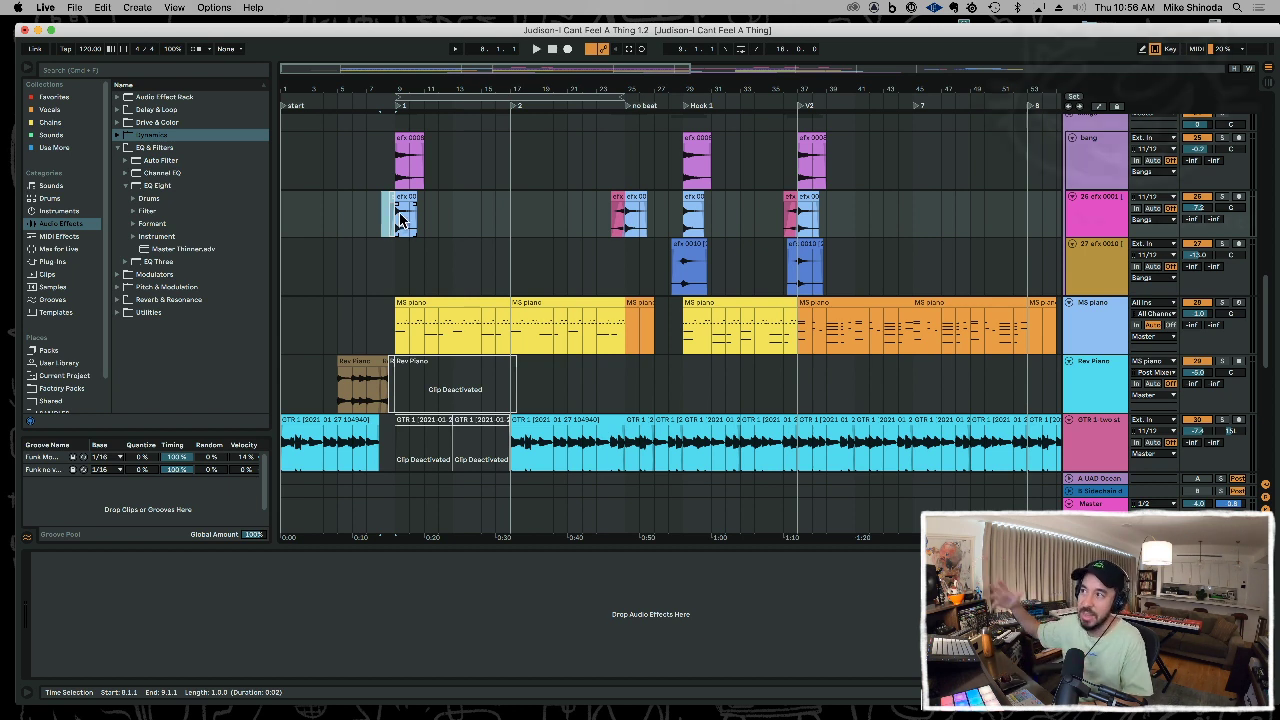
left_click(283, 222)
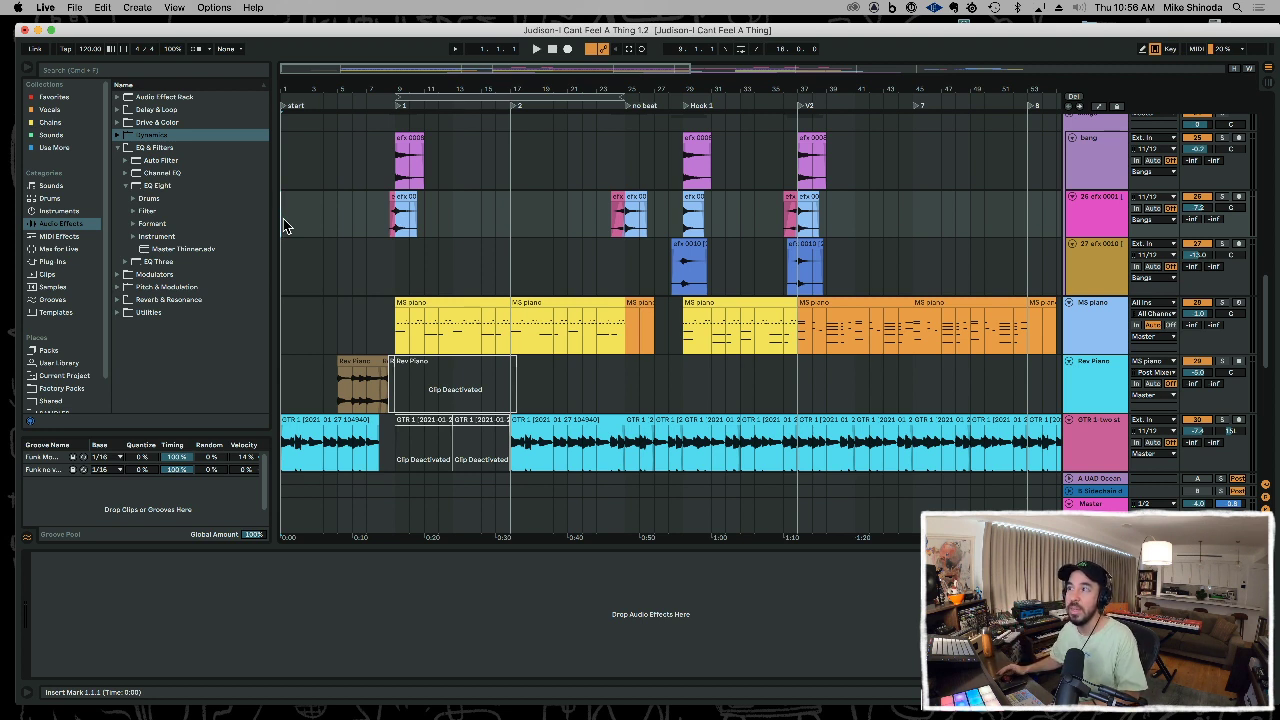
- Compare the transition into 9.1.1 from 1.1.1, and from 4.1.1 with the short lead-in effect clip on 26 efx deactivated
key("space")
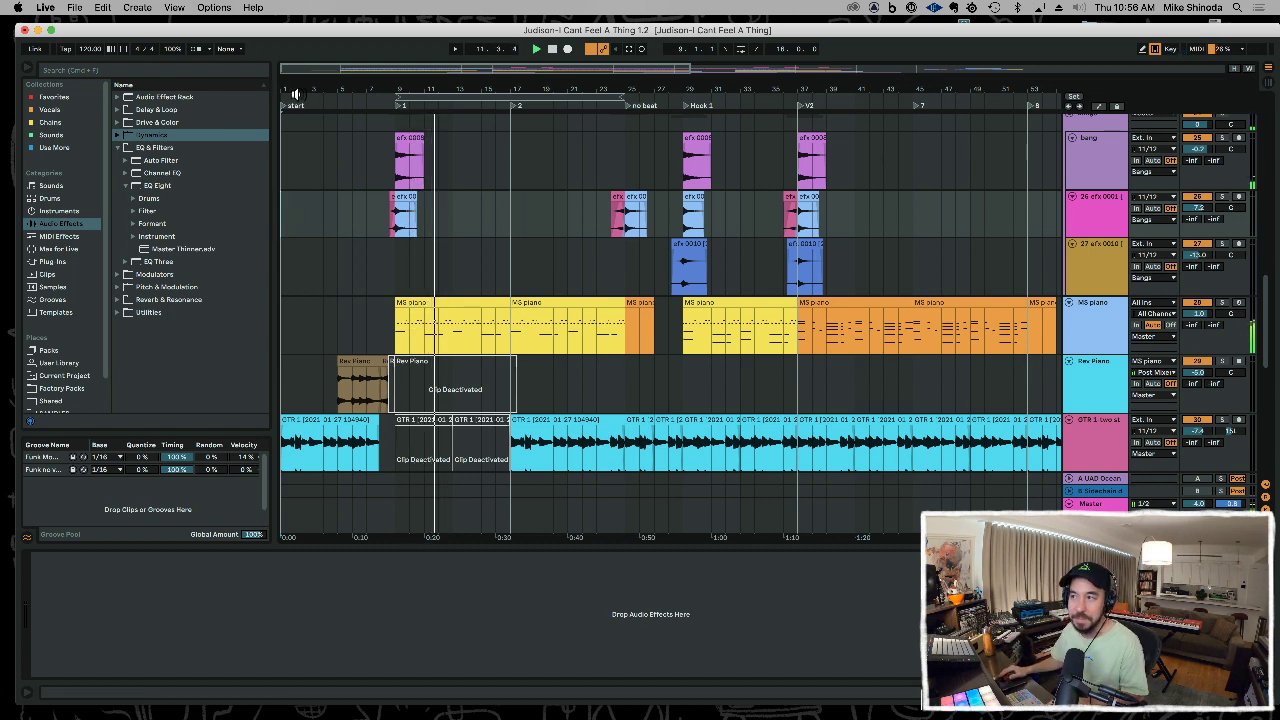
key("space")
left_click(397, 213)
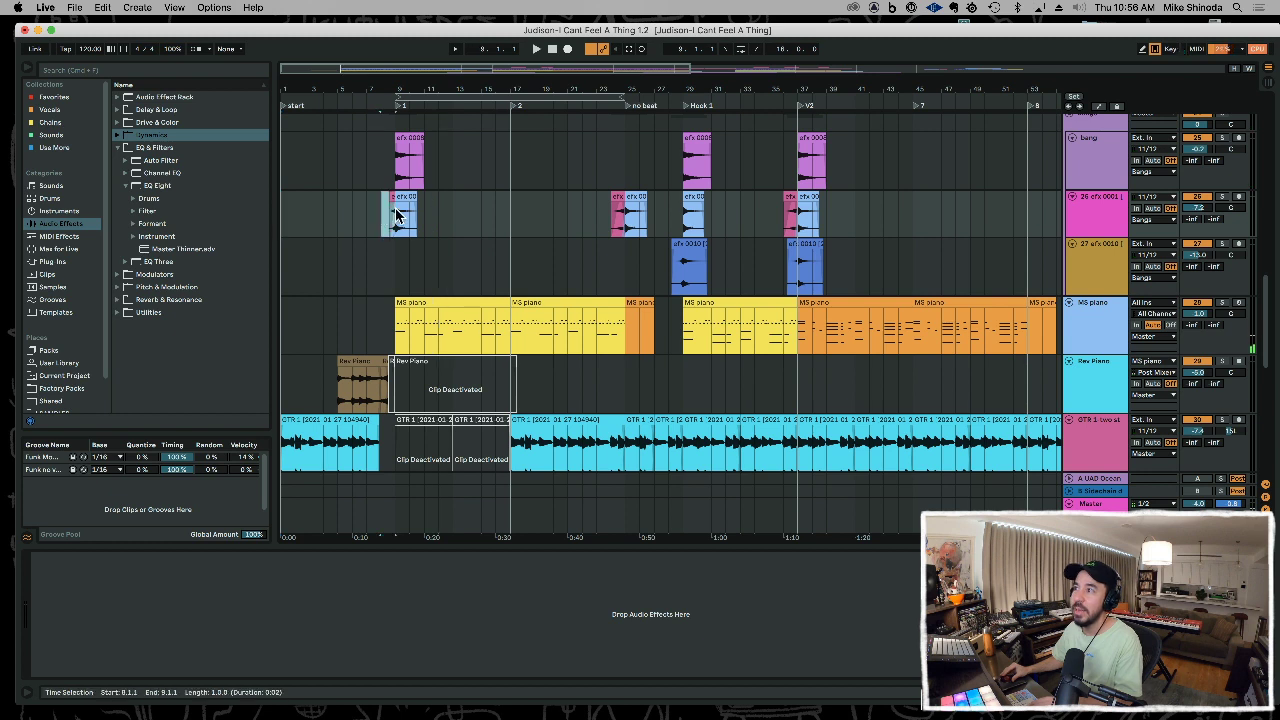
left_click(322, 213)
key("space")
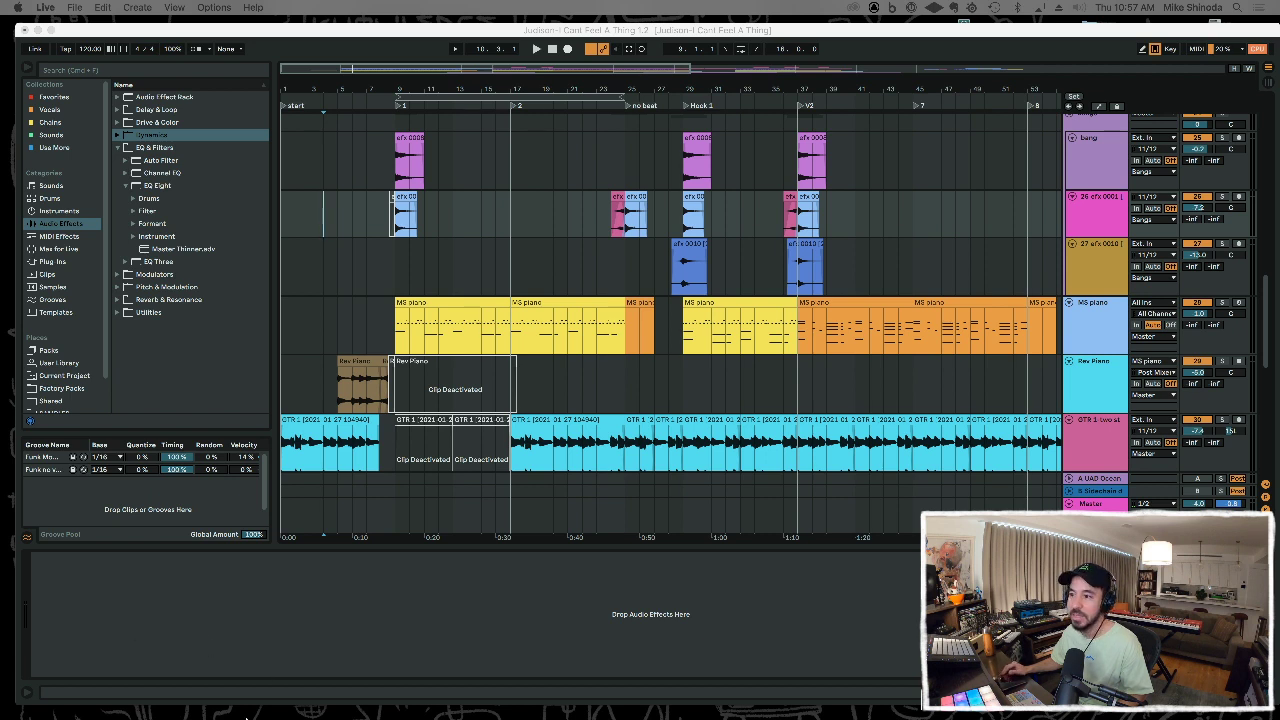
- Switch to Google Chrome, check the Twitch poll on the versions with and without the reverse effect, and close its window
mouse_move(247, 717)
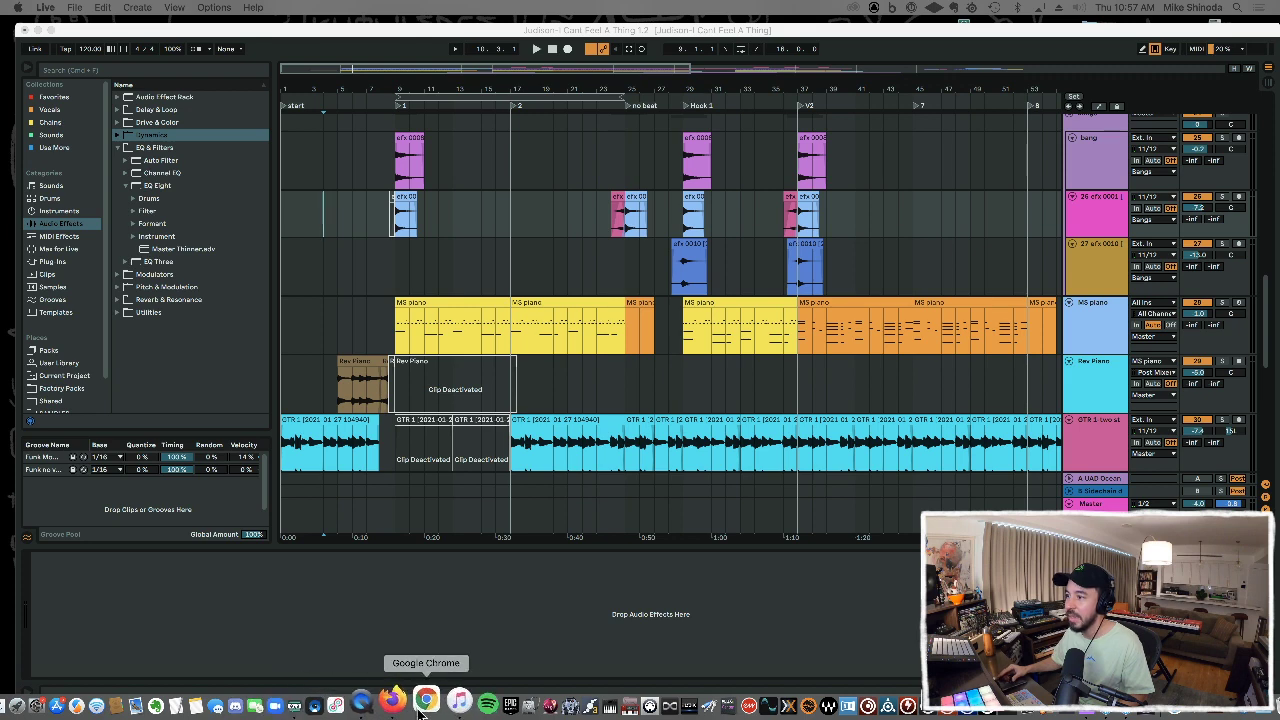
left_click(421, 708)
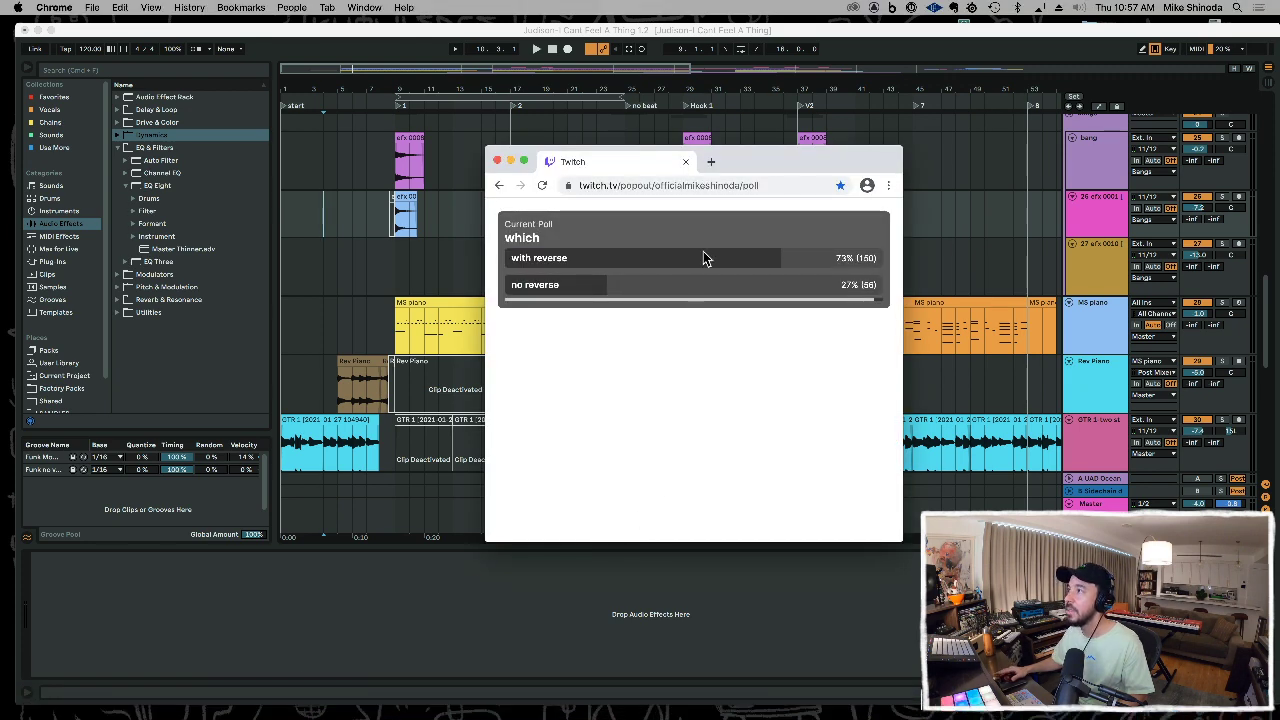
left_click(770, 185)
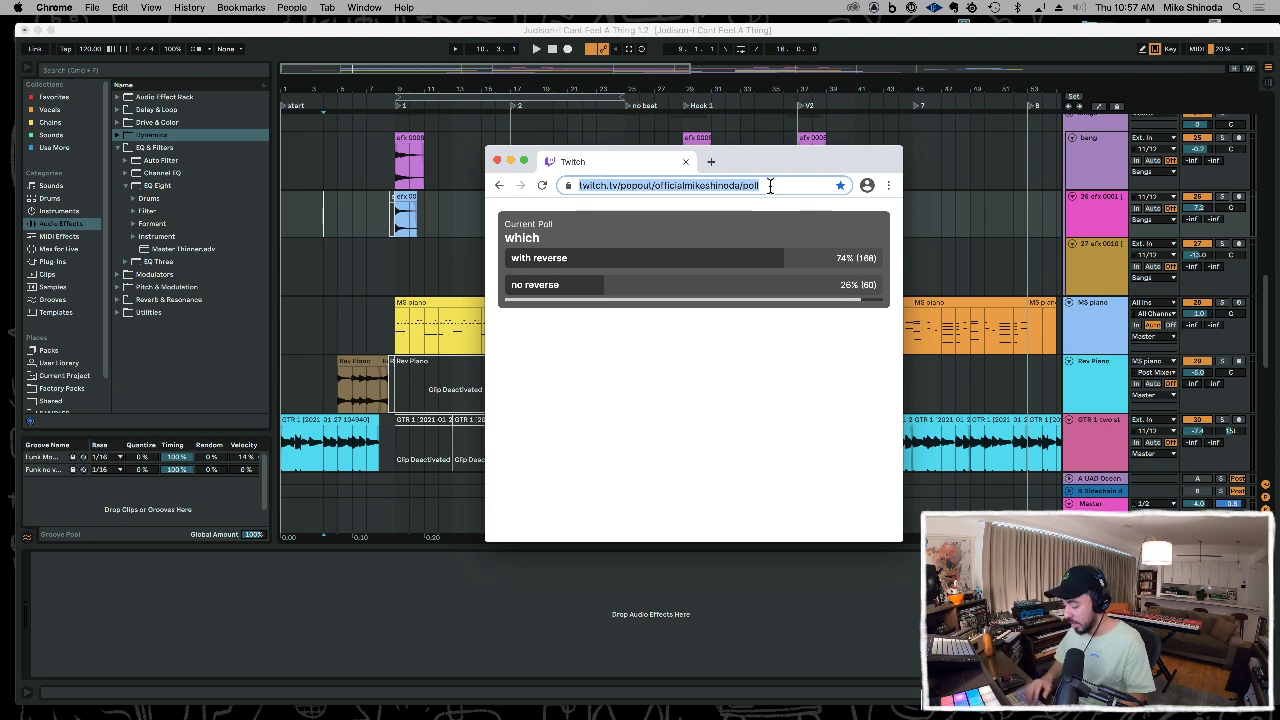
left_click(700, 343)
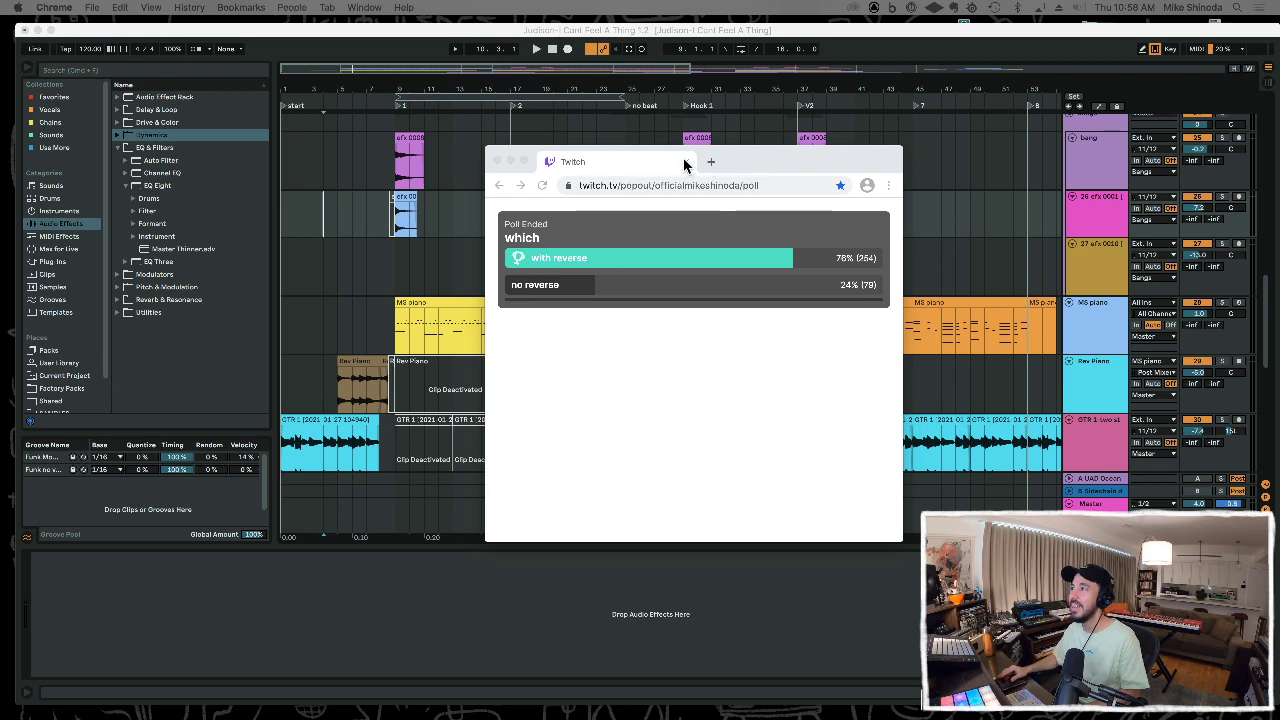
key("super+w")
- Reactivate the short reverse effect clip between 8.1.1 and 9.1.1 on the 26 efx track
left_click(378, 208)
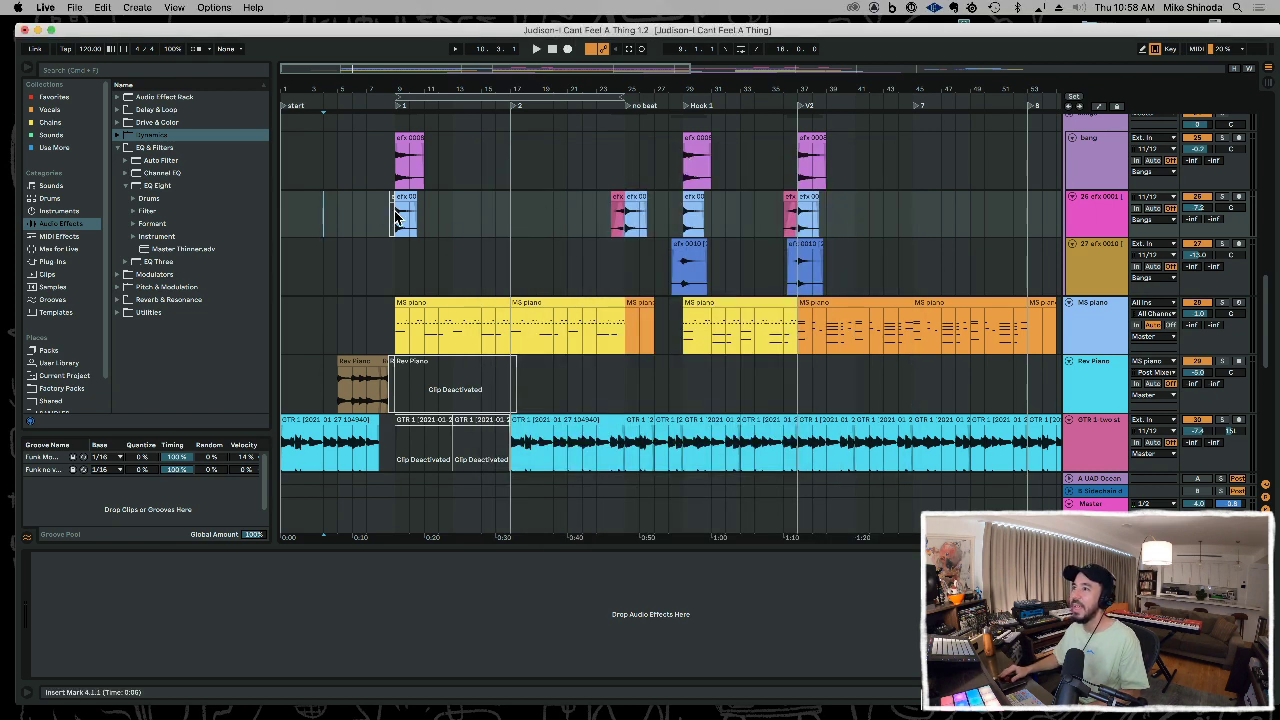
left_click_drag(383, 212, 397, 220)
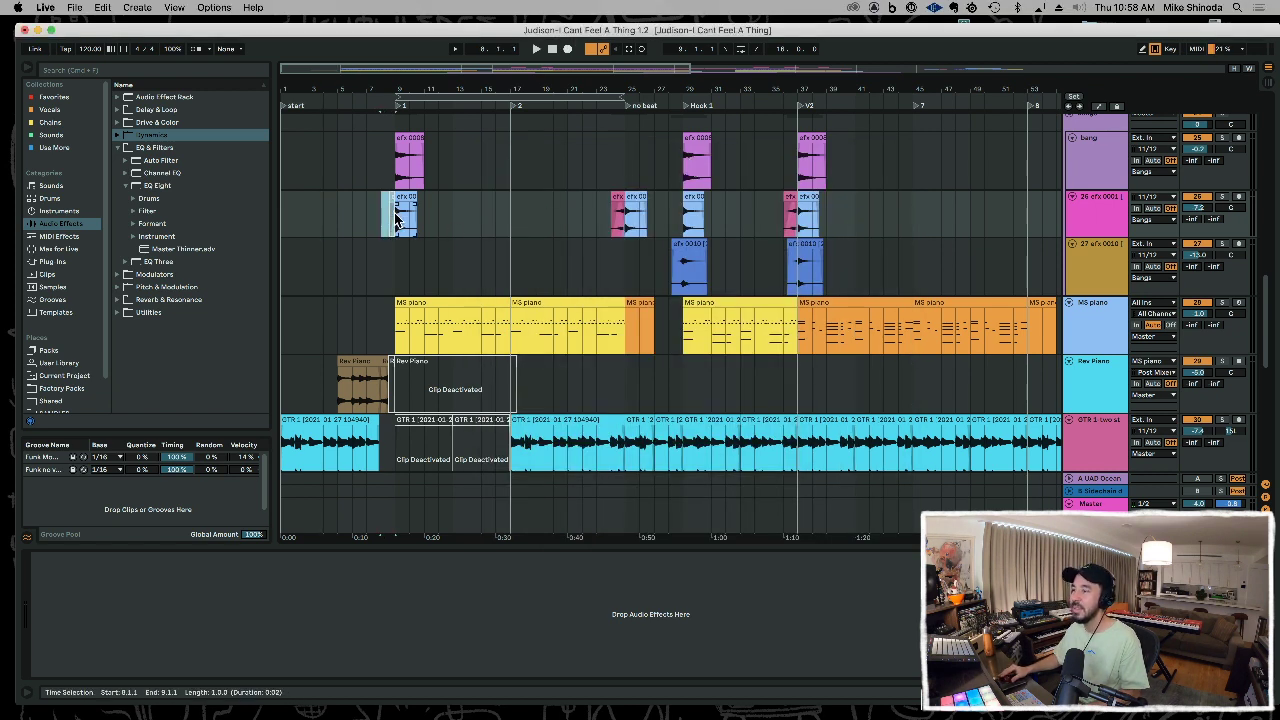
left_click(423, 232)
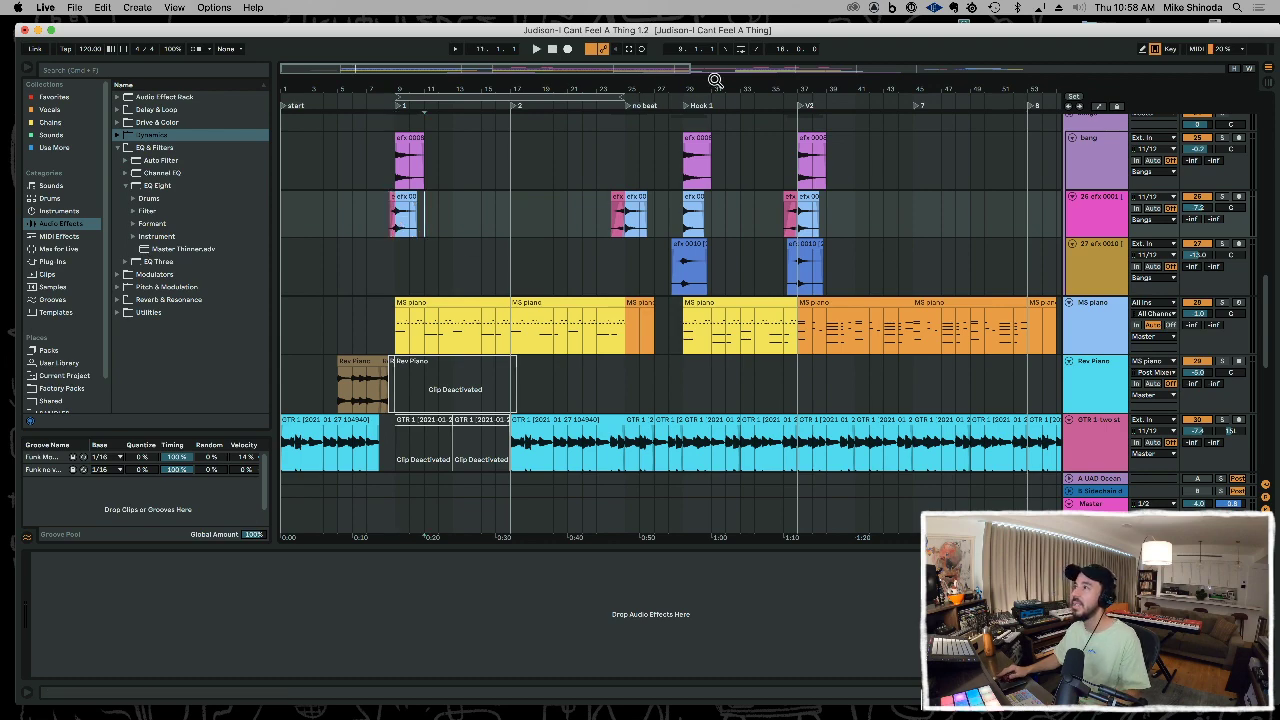
- Reset the Master track's volume to 0.0 dB in the session mixer and play the full arrangement from 1.1.1
left_click_drag(715, 87, 715, 42)
left_click_drag(512, 89, 510, 87)
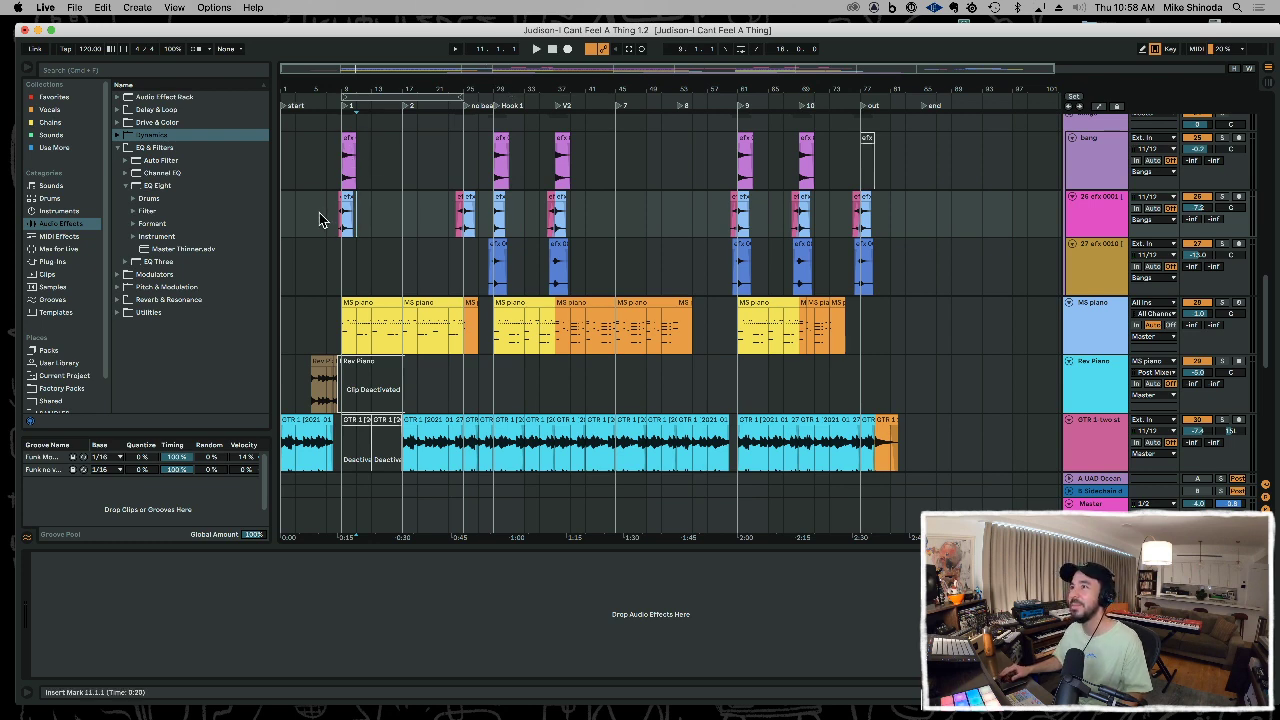
key("Tab")
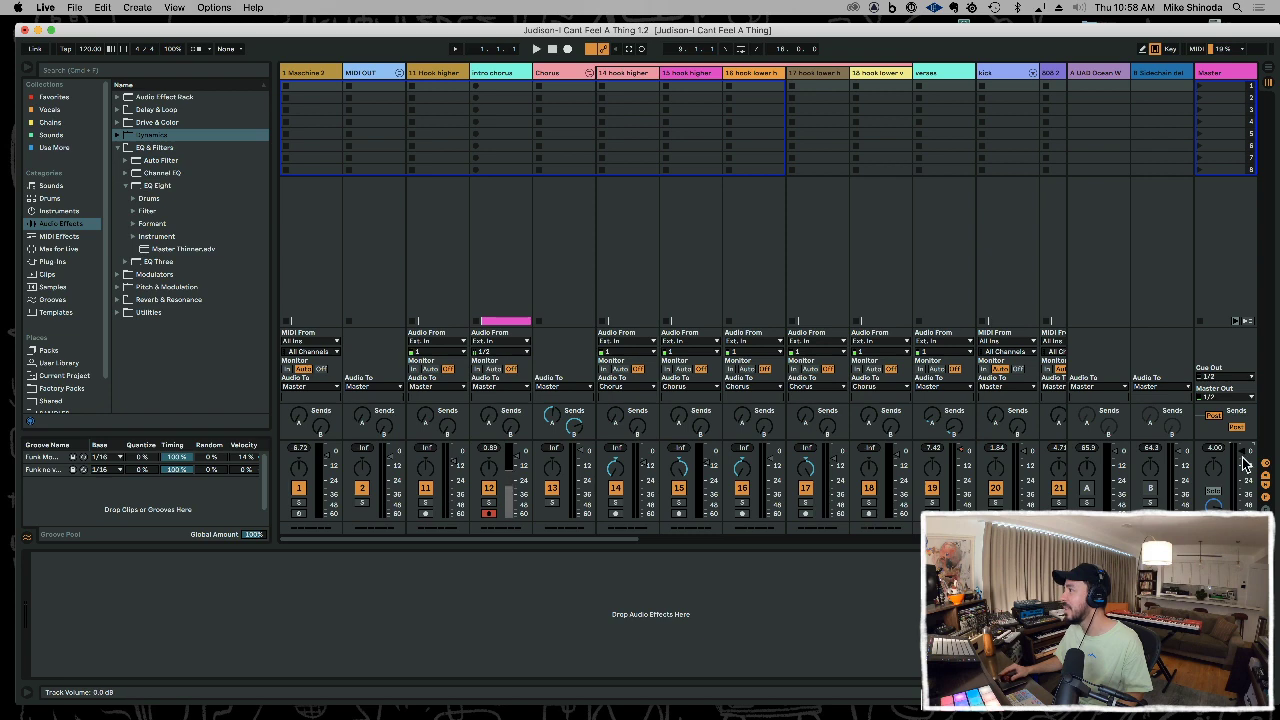
key("Tab")
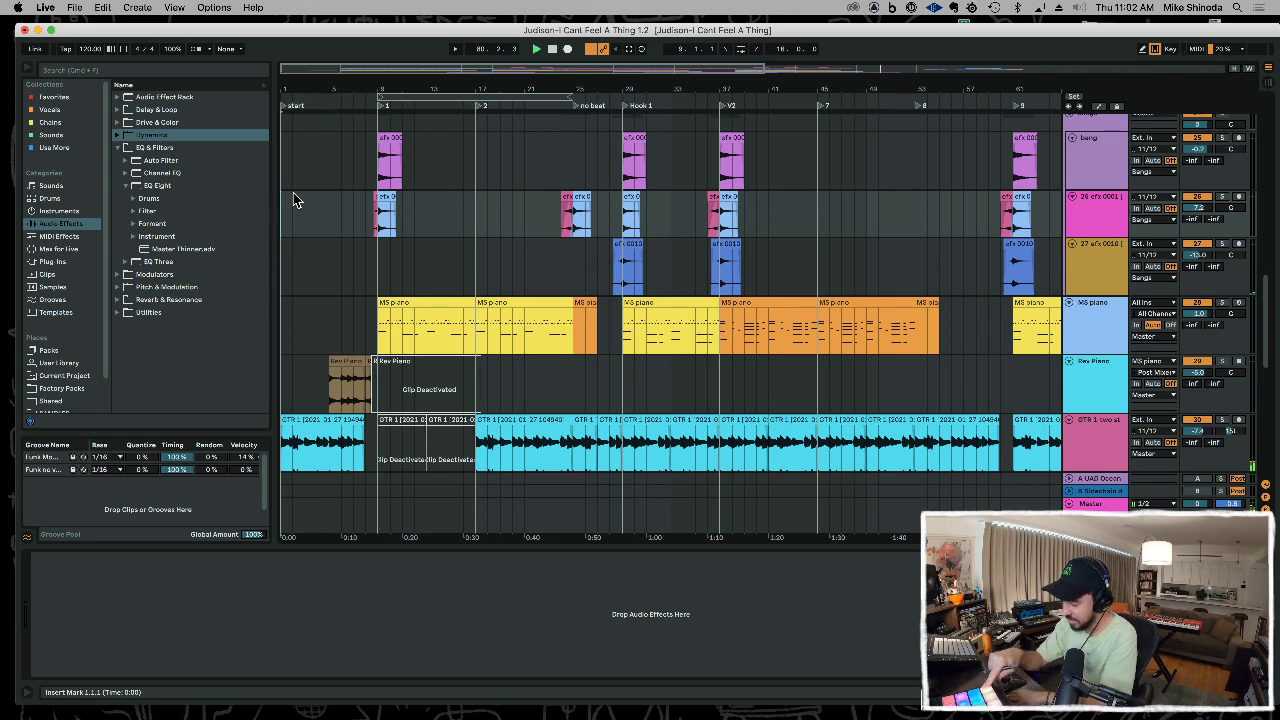
key("plus")
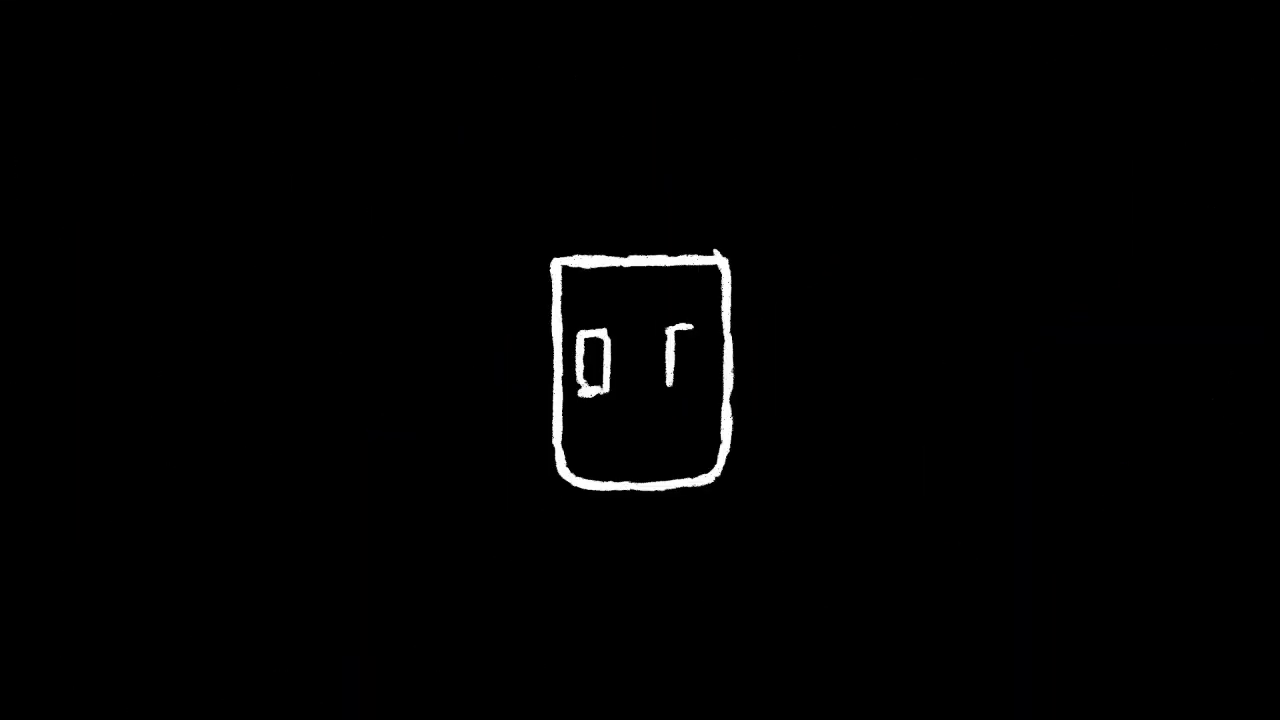